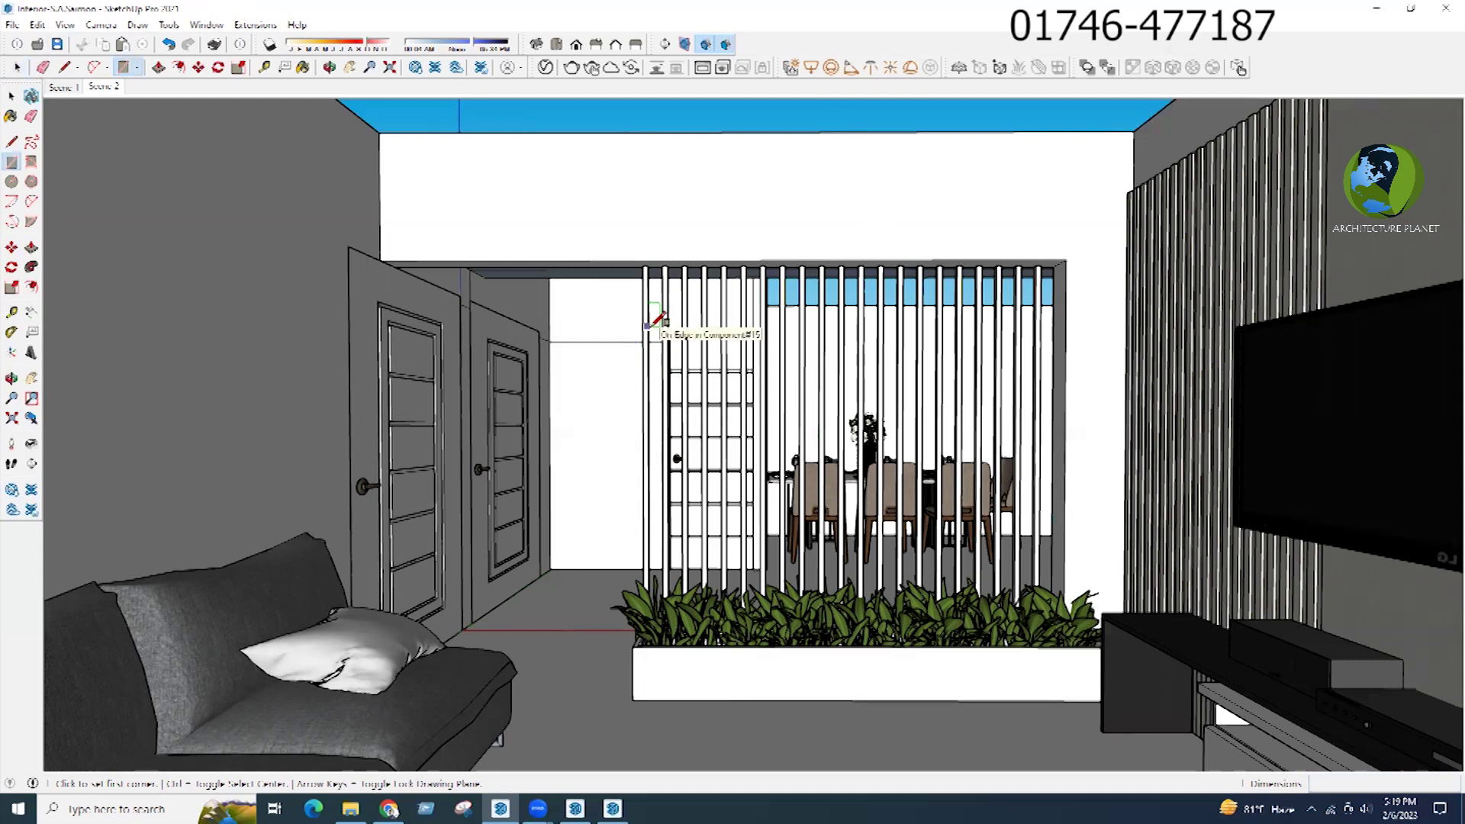
# Step: Draw three rectangles on the left half of the slat partition, about 9" × 1'10", 1'1" × 8" and 1'5" × 8"
pyautogui.click(643, 374)
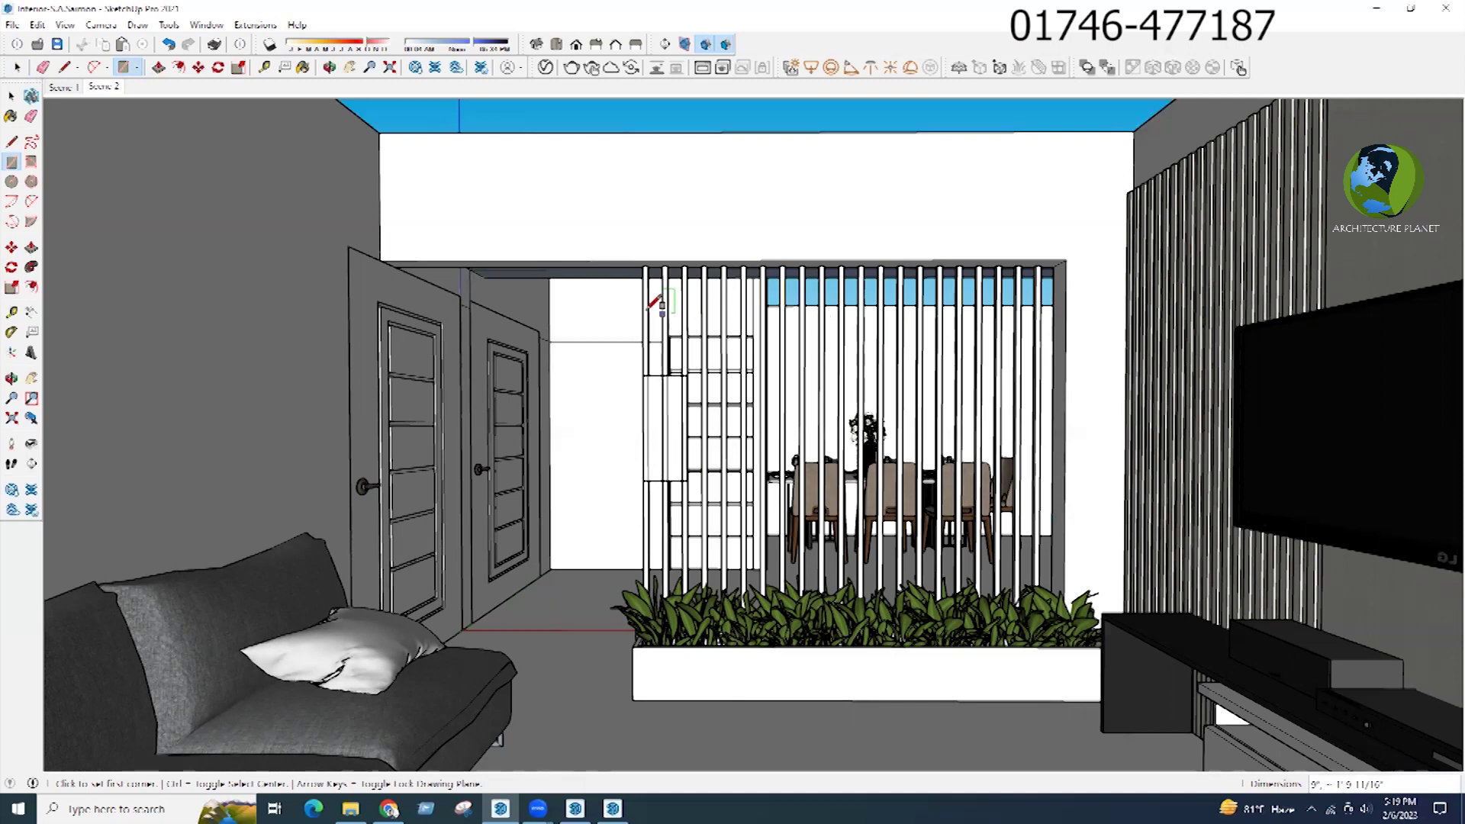
pyautogui.click(685, 506)
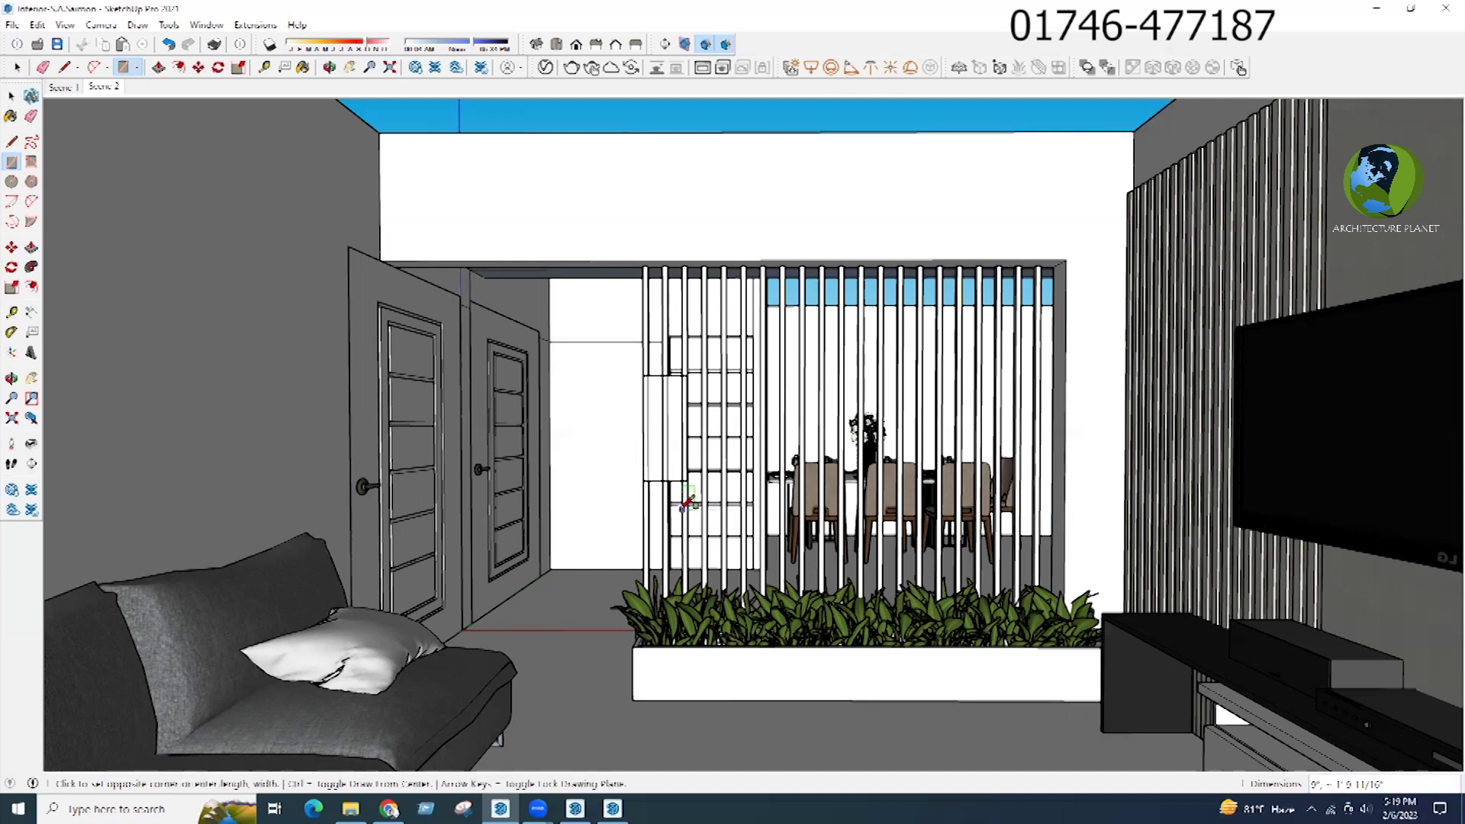
pyautogui.click(747, 545)
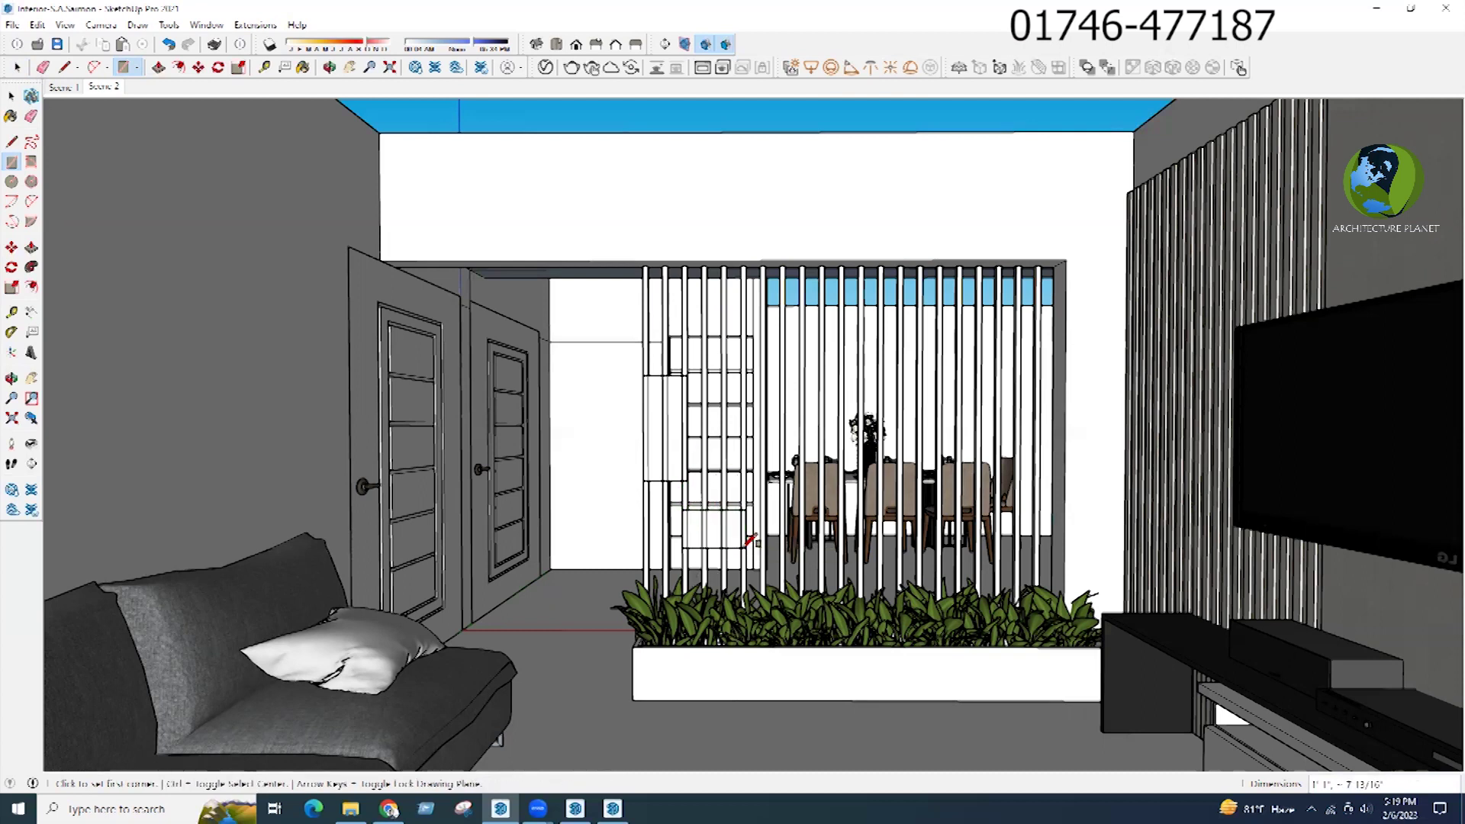
pyautogui.click(741, 417)
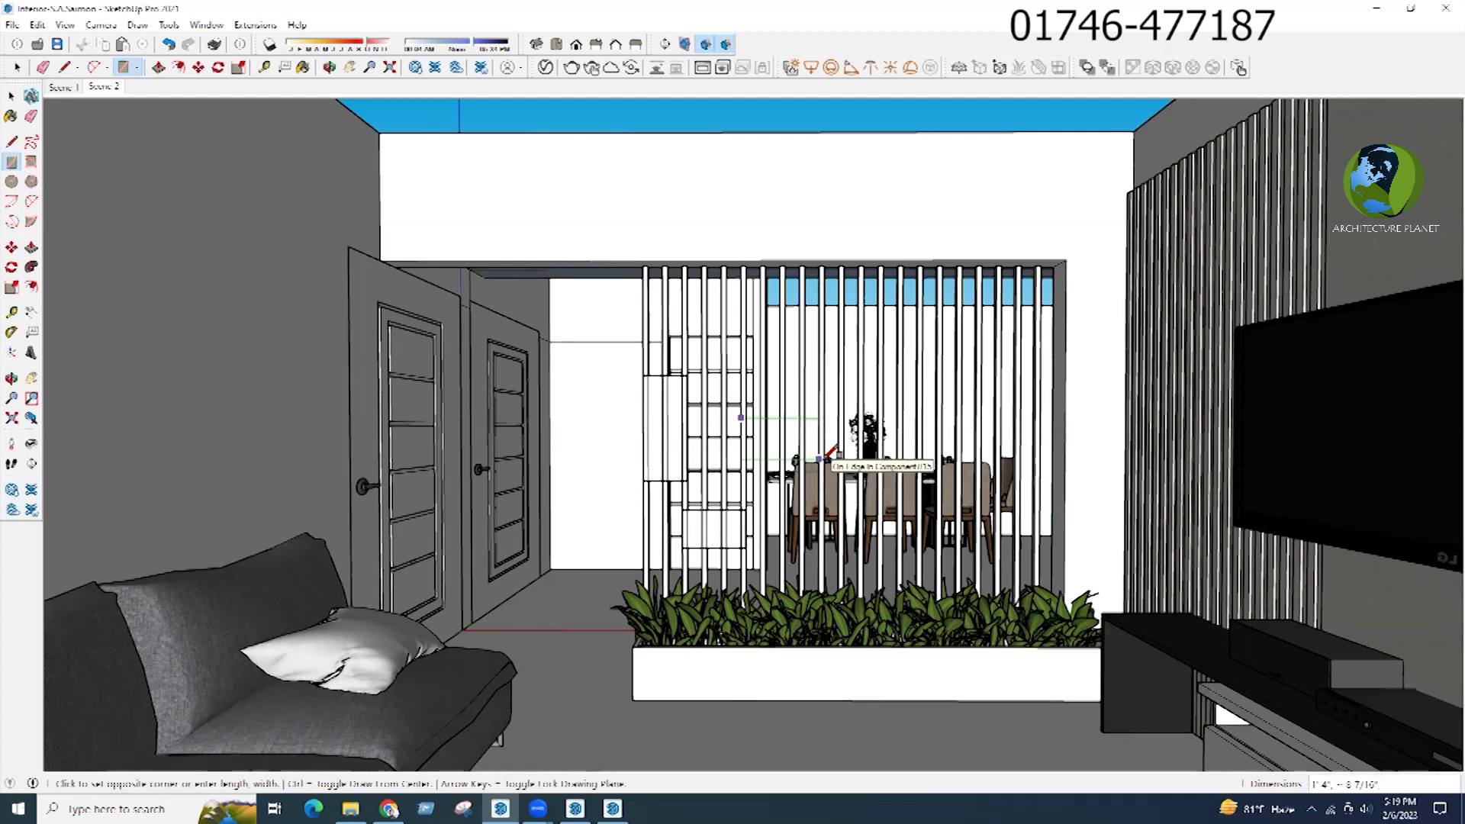
pyautogui.click(820, 458)
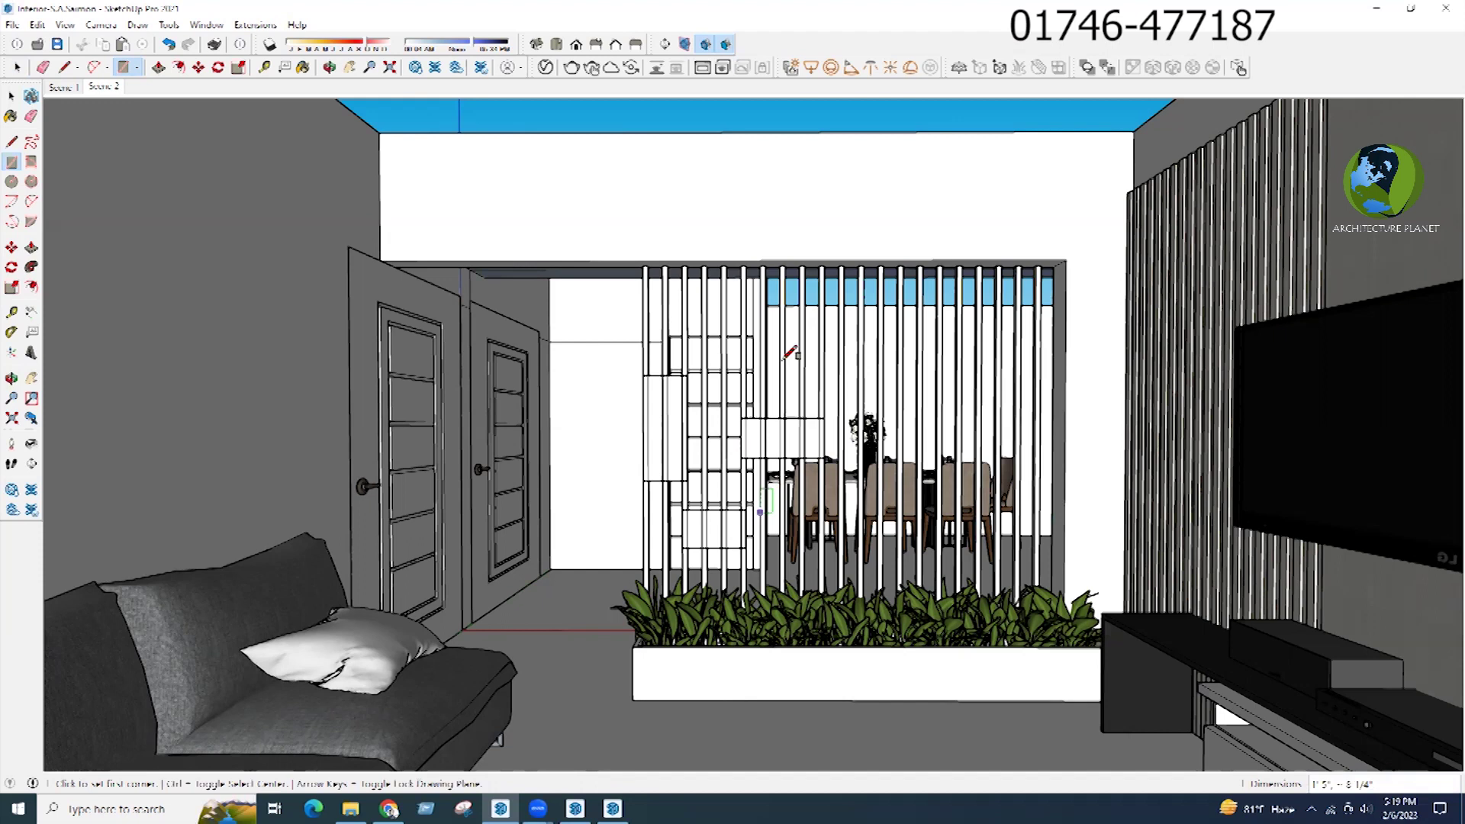
# Step: Draw two rectangles across the upper slats, a tall one about 9" × 1'5" and a wide one about 1'9" × 8"
pyautogui.click(817, 393)
pyautogui.click(864, 308)
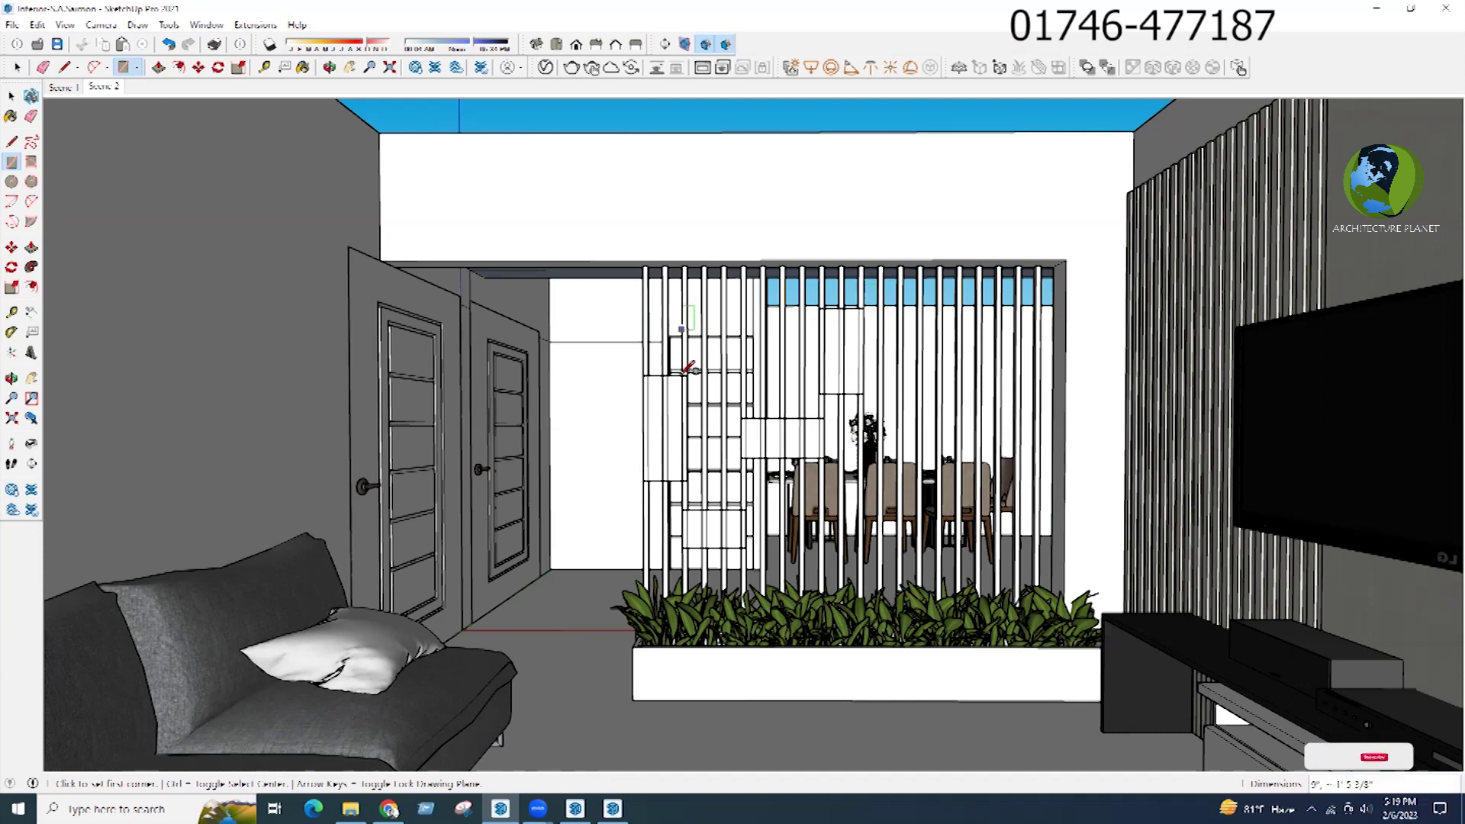
pyautogui.click(684, 349)
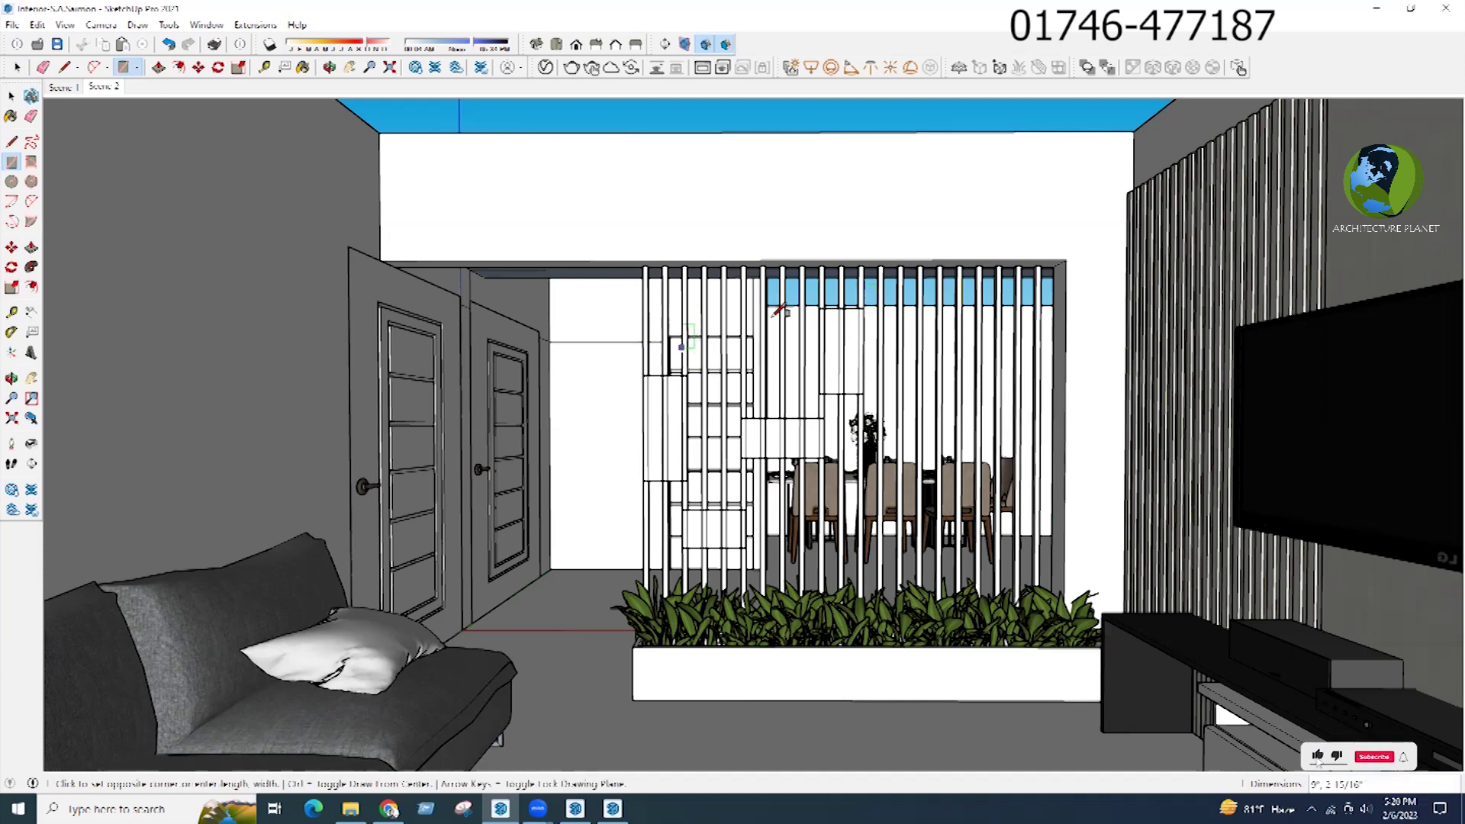
pyautogui.click(785, 307)
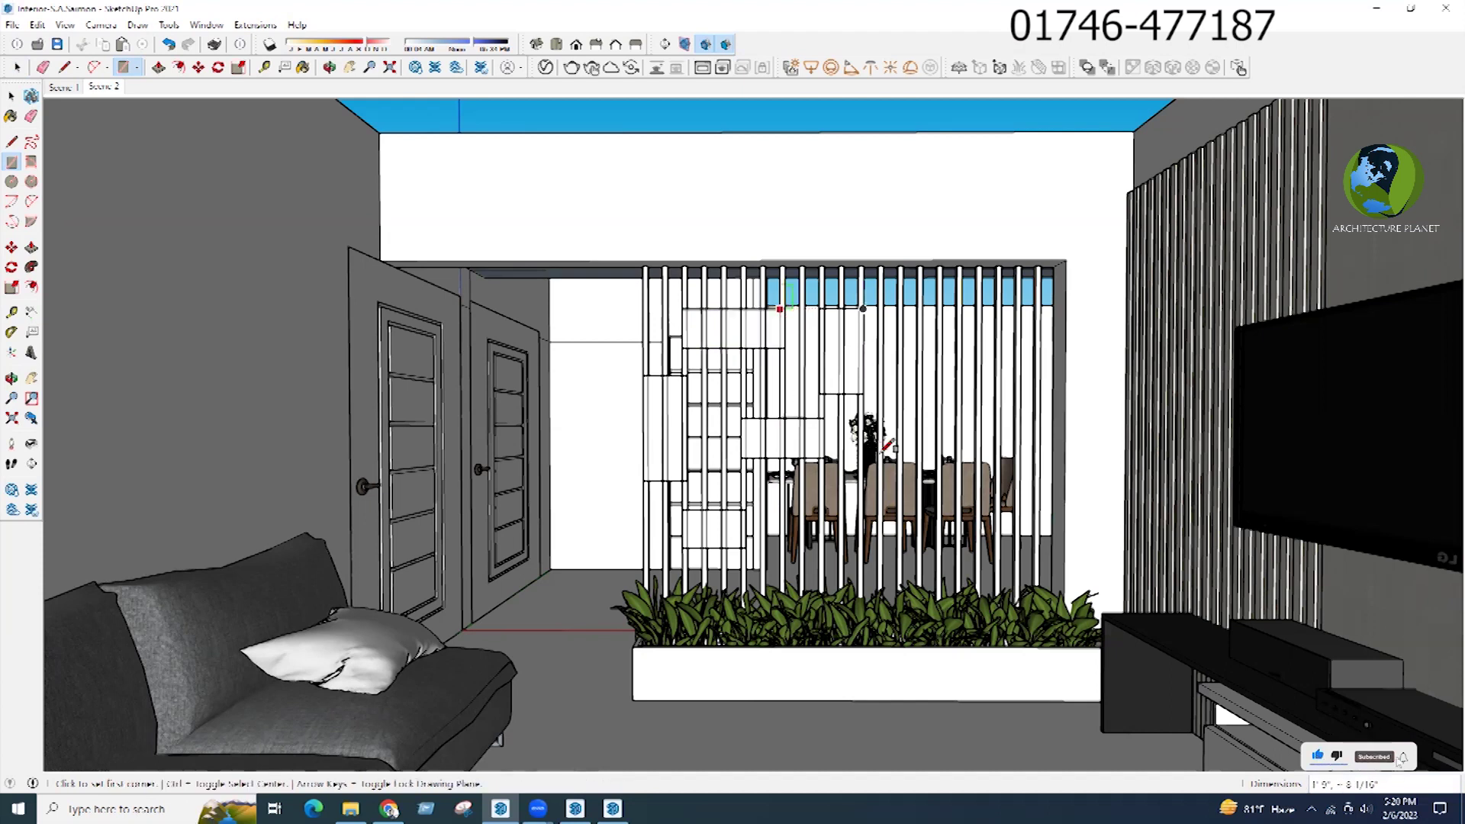
# Step: Draw three rectangles across the middle and right slats, two about 1'5" × 8" and a tall one about 9" × 1'4"
pyautogui.click(818, 484)
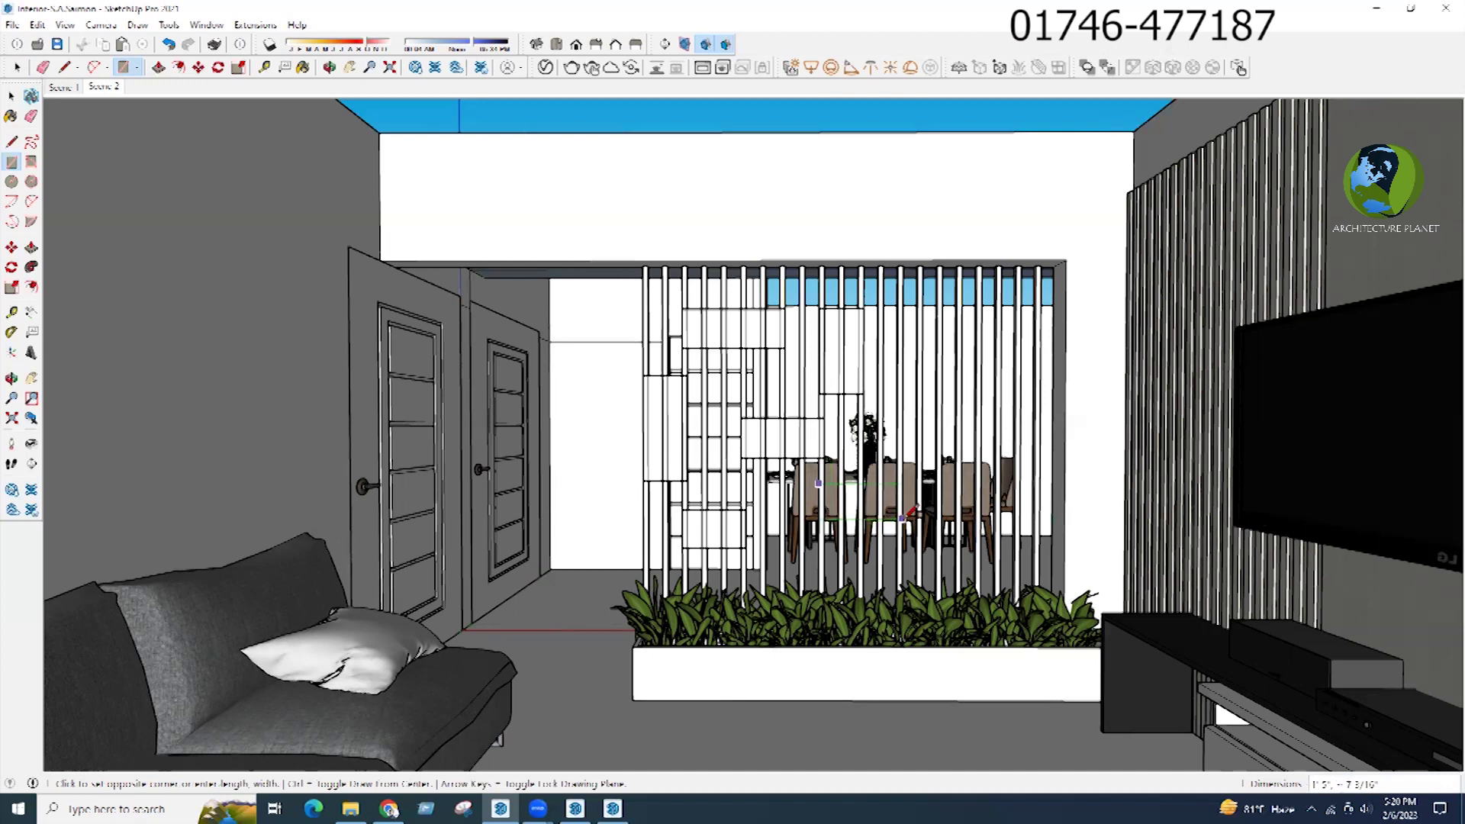
pyautogui.click(903, 521)
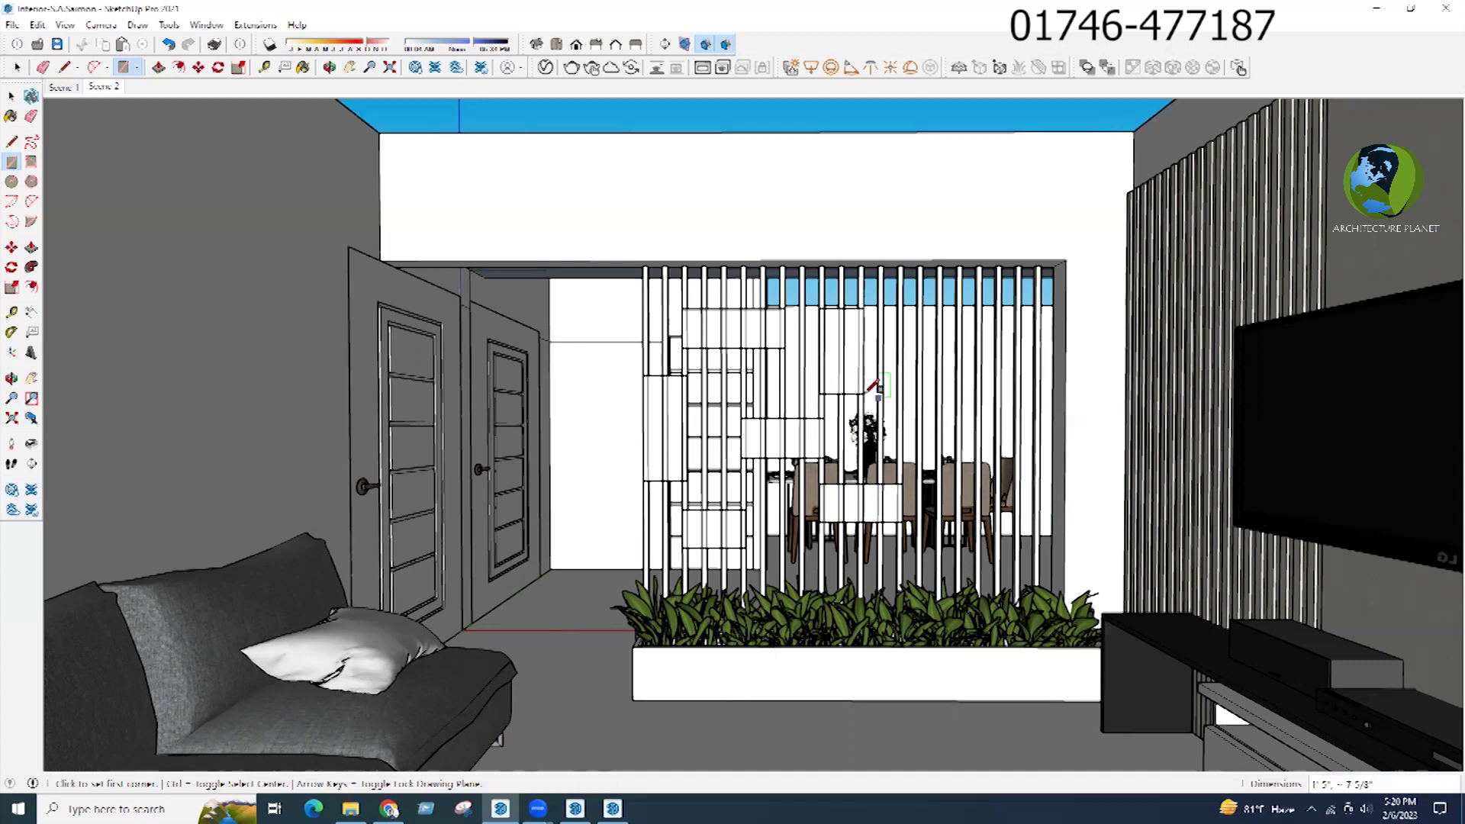
pyautogui.click(898, 393)
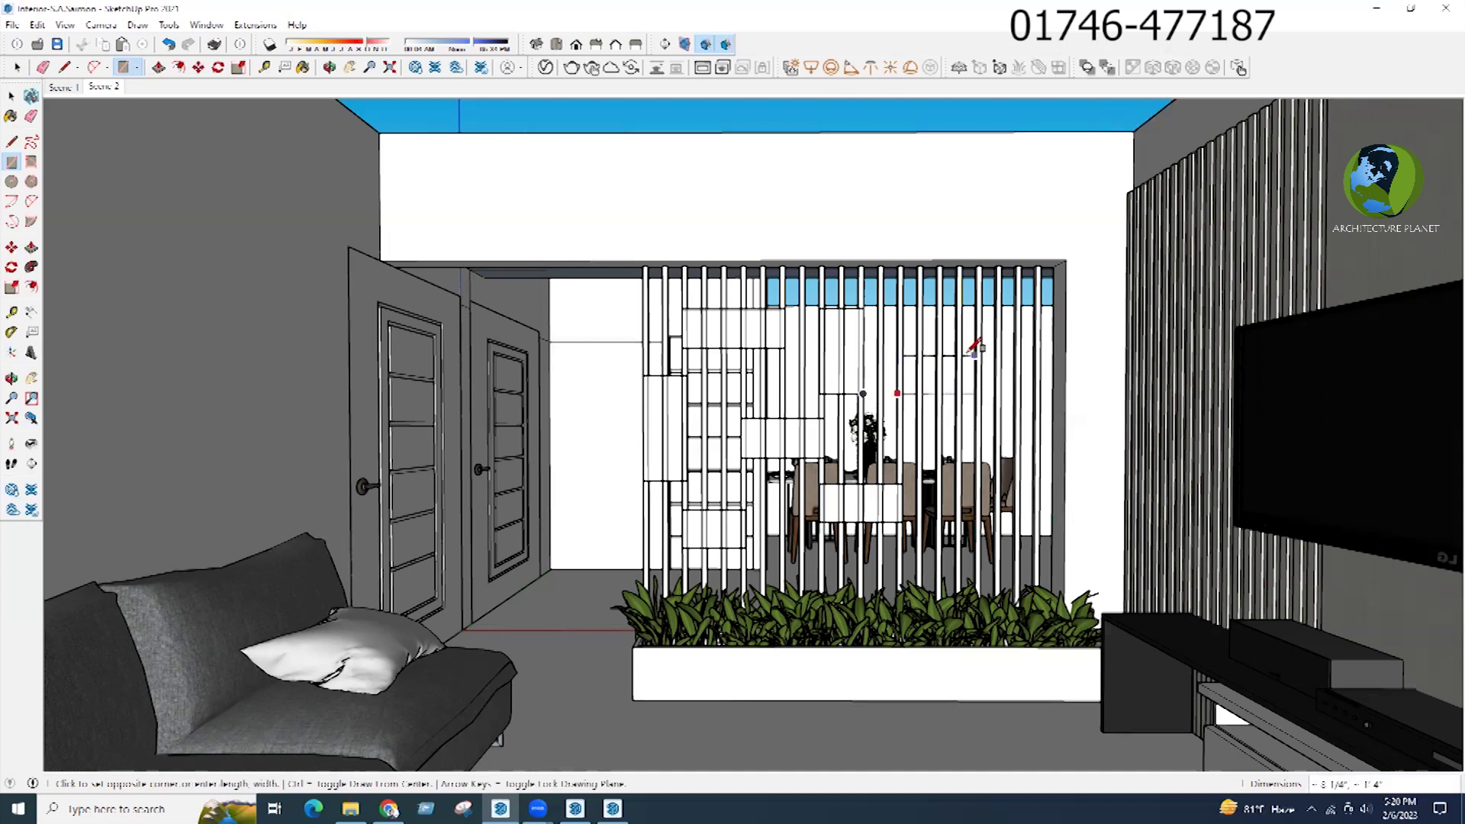
pyautogui.click(982, 353)
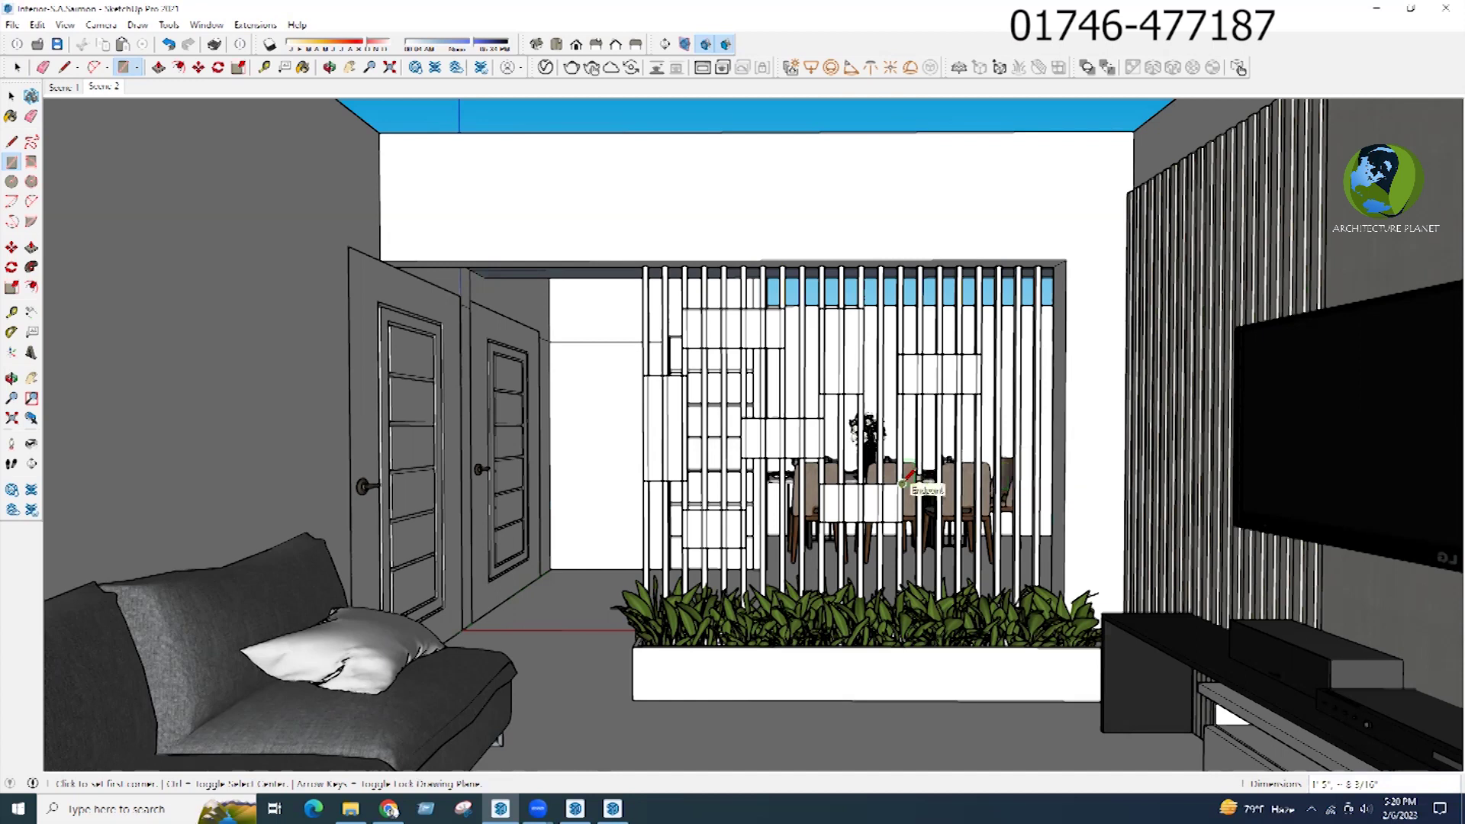
pyautogui.click(976, 484)
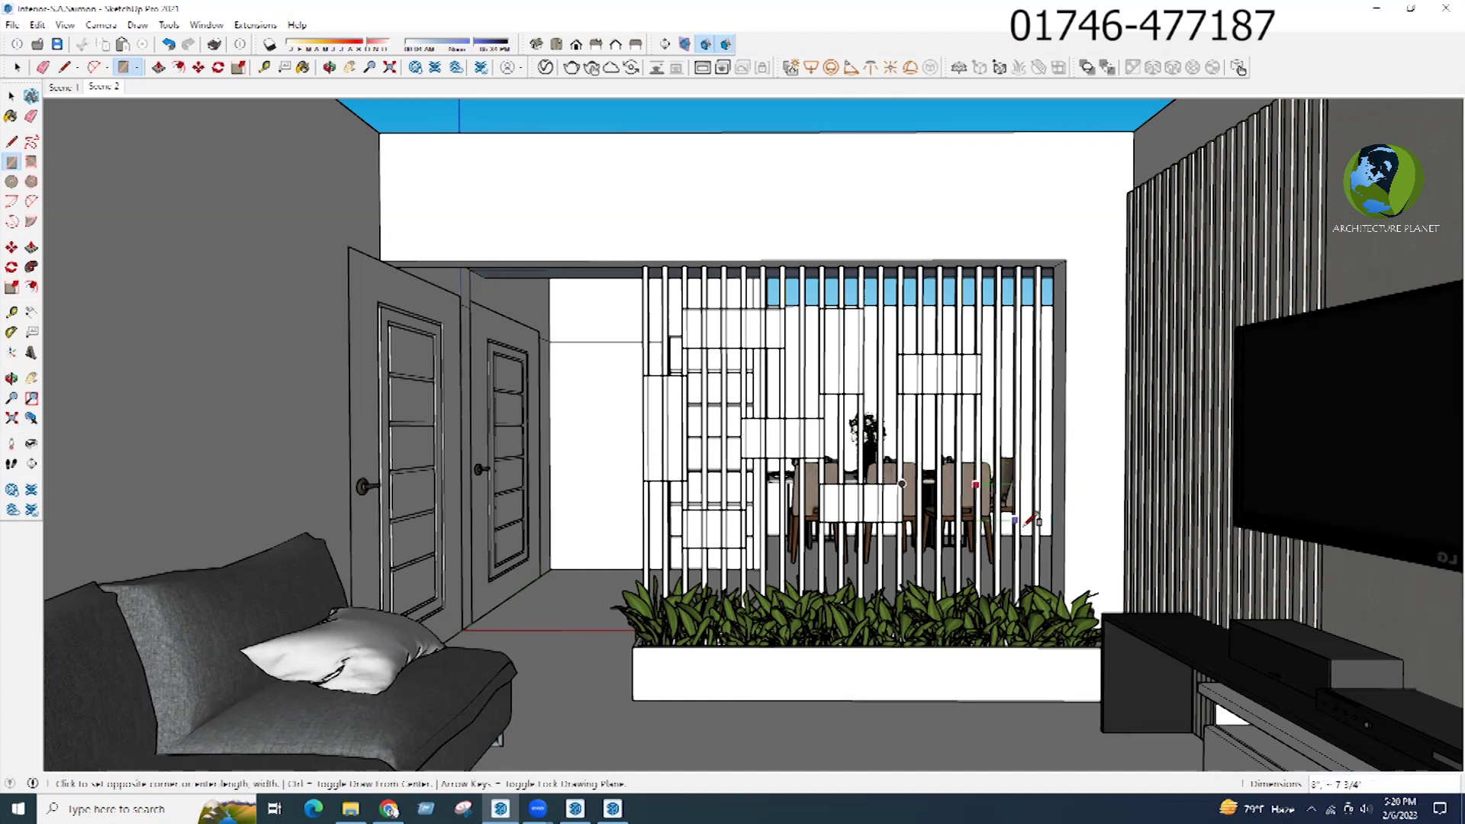
pyautogui.click(1020, 563)
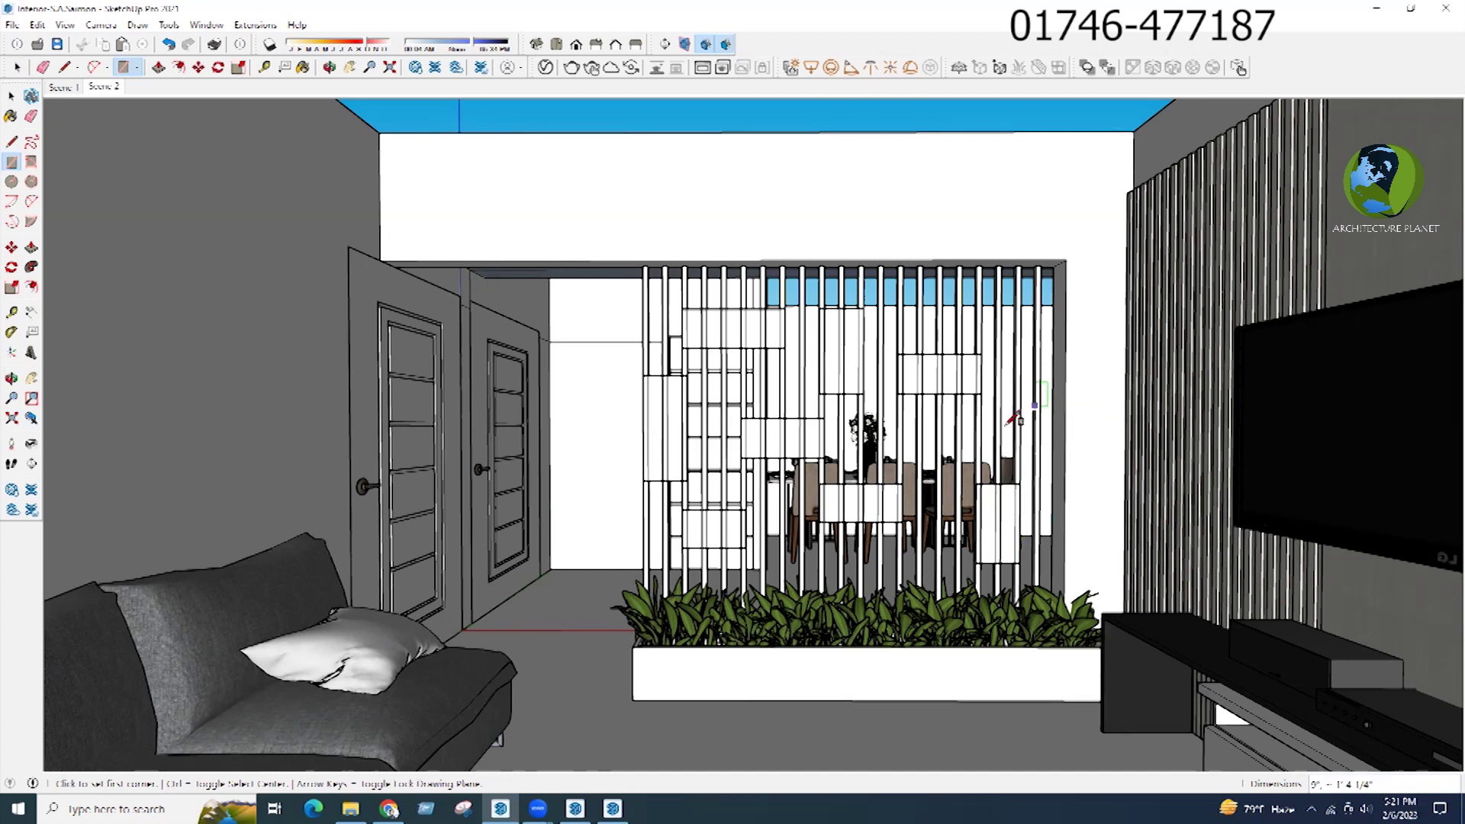
# Step: Make the tall upper-middle rectangle on the slats a group
pyautogui.scroll(3, 1042, 404)
pyautogui.scroll(-3, 989, 454)
pyautogui.moveTo(820, 372); pyautogui.dragTo(892, 389, button='middle')
pyautogui.moveTo(739, 292); pyautogui.dragTo(772, 263, button='middle')
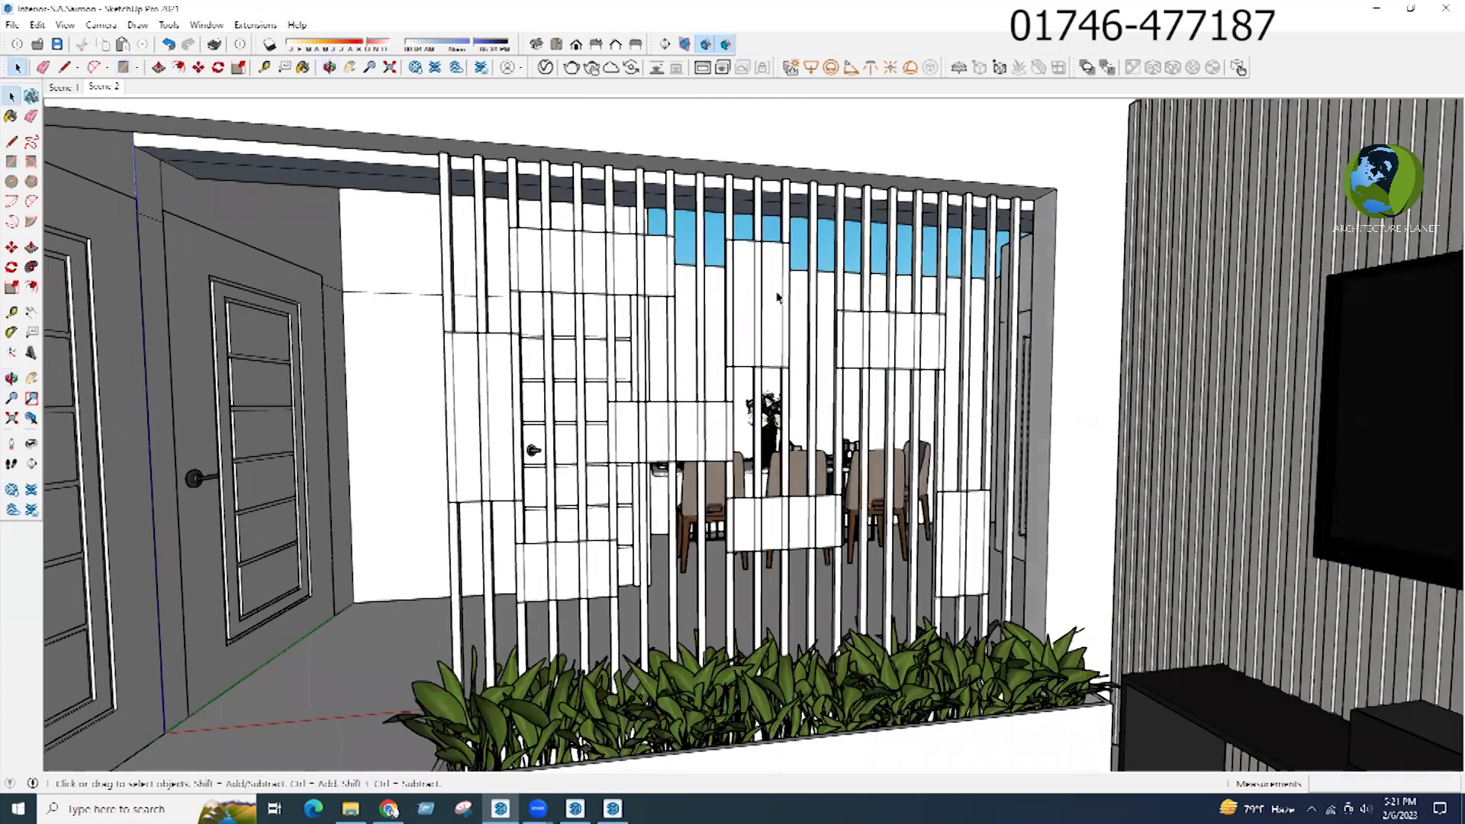
pyautogui.click(777, 297)
pyautogui.rightClick(771, 278)
pyautogui.click(816, 410)
pyautogui.scroll(1, 743, 278)
pyautogui.moveTo(788, 332); pyautogui.dragTo(855, 363, button='middle')
pyautogui.scroll(2, 792, 264)
pyautogui.moveTo(761, 525); pyautogui.dragTo(759, 281, button='middle')
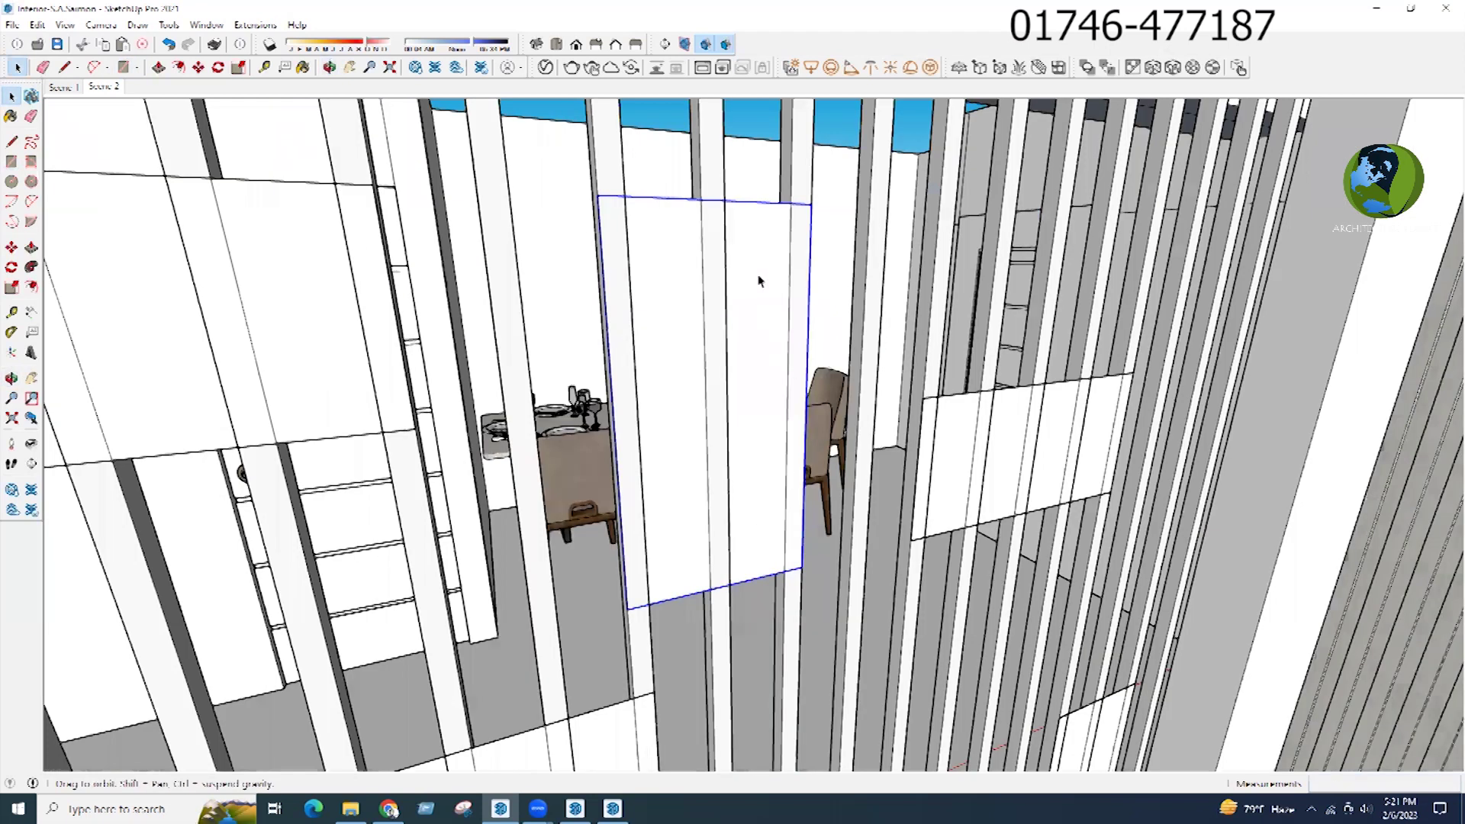
pyautogui.press('p')
pyautogui.click(749, 229)
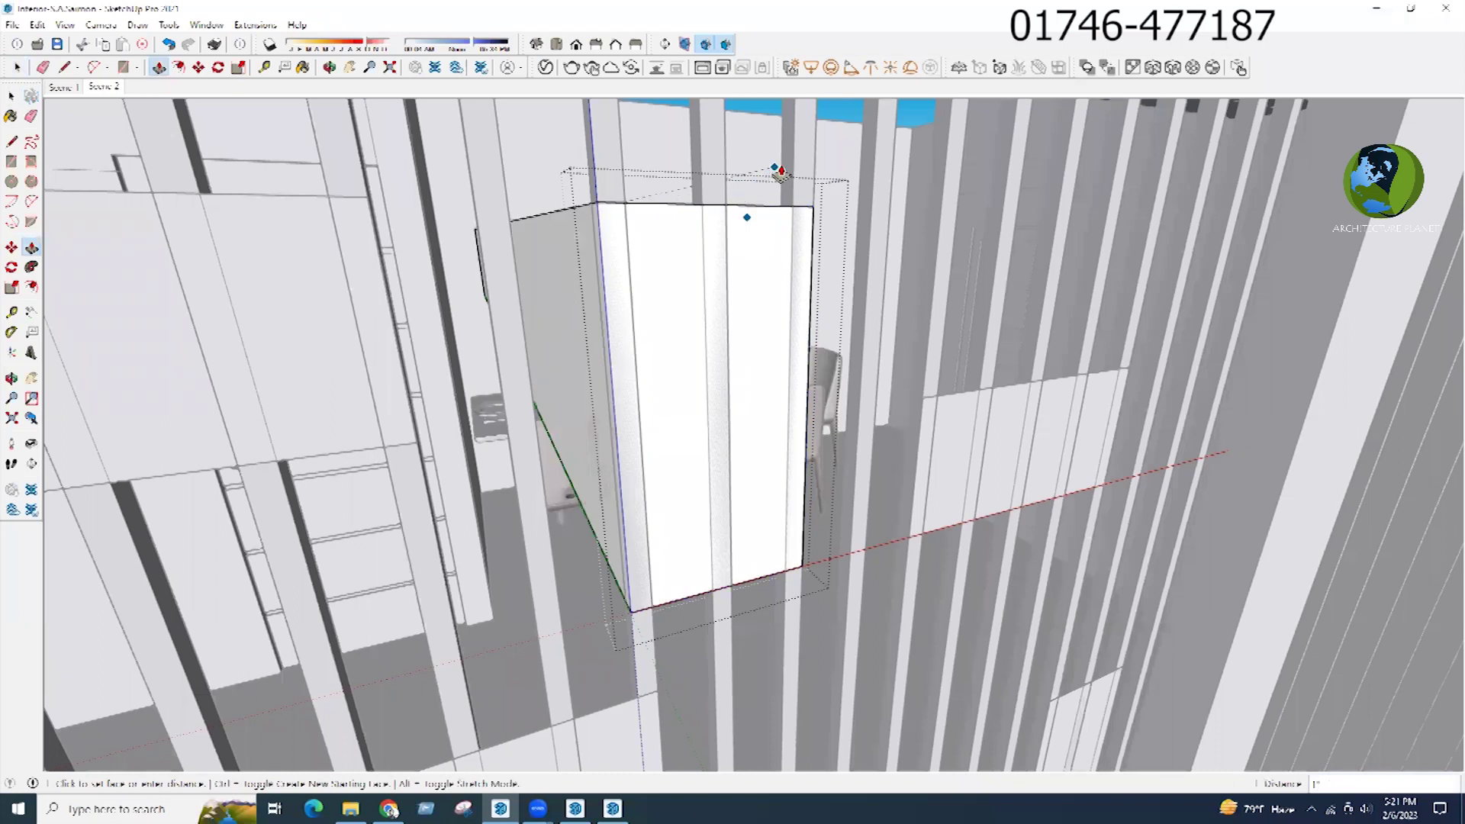
pyautogui.press('Escape')
# Step: Offset the tall upper-middle rectangle's edges inward and extrude the resulting border outward into an open box
pyautogui.press('f')
pyautogui.click(742, 206)
pyautogui.click(817, 236)
pyautogui.press('p')
pyautogui.click(813, 281)
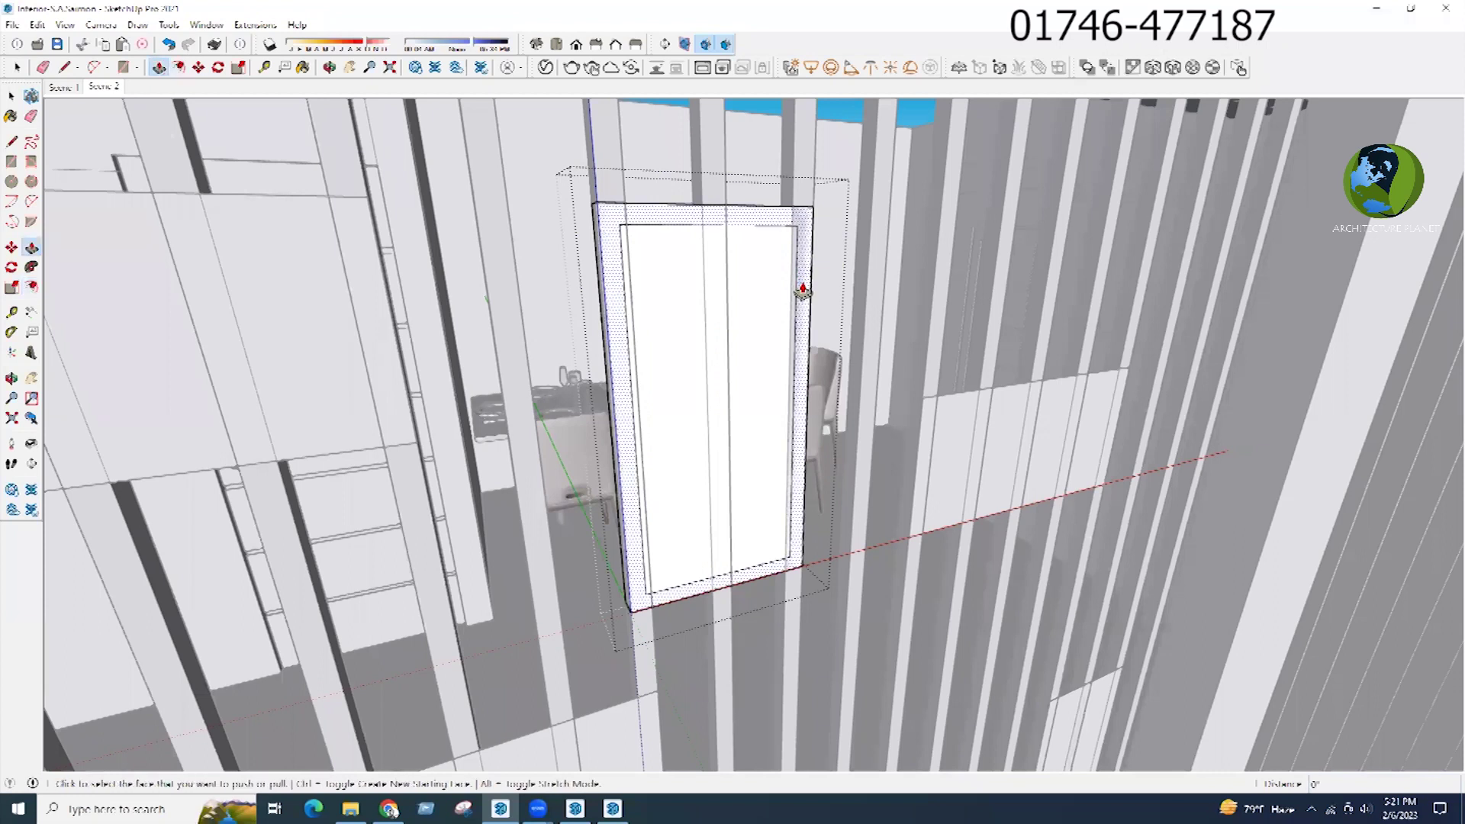
pyautogui.click(878, 313)
pyautogui.moveTo(758, 353); pyautogui.dragTo(759, 369, button='middle')
pyautogui.press('space')
pyautogui.click(754, 393)
pyautogui.scroll(-5, 754, 393)
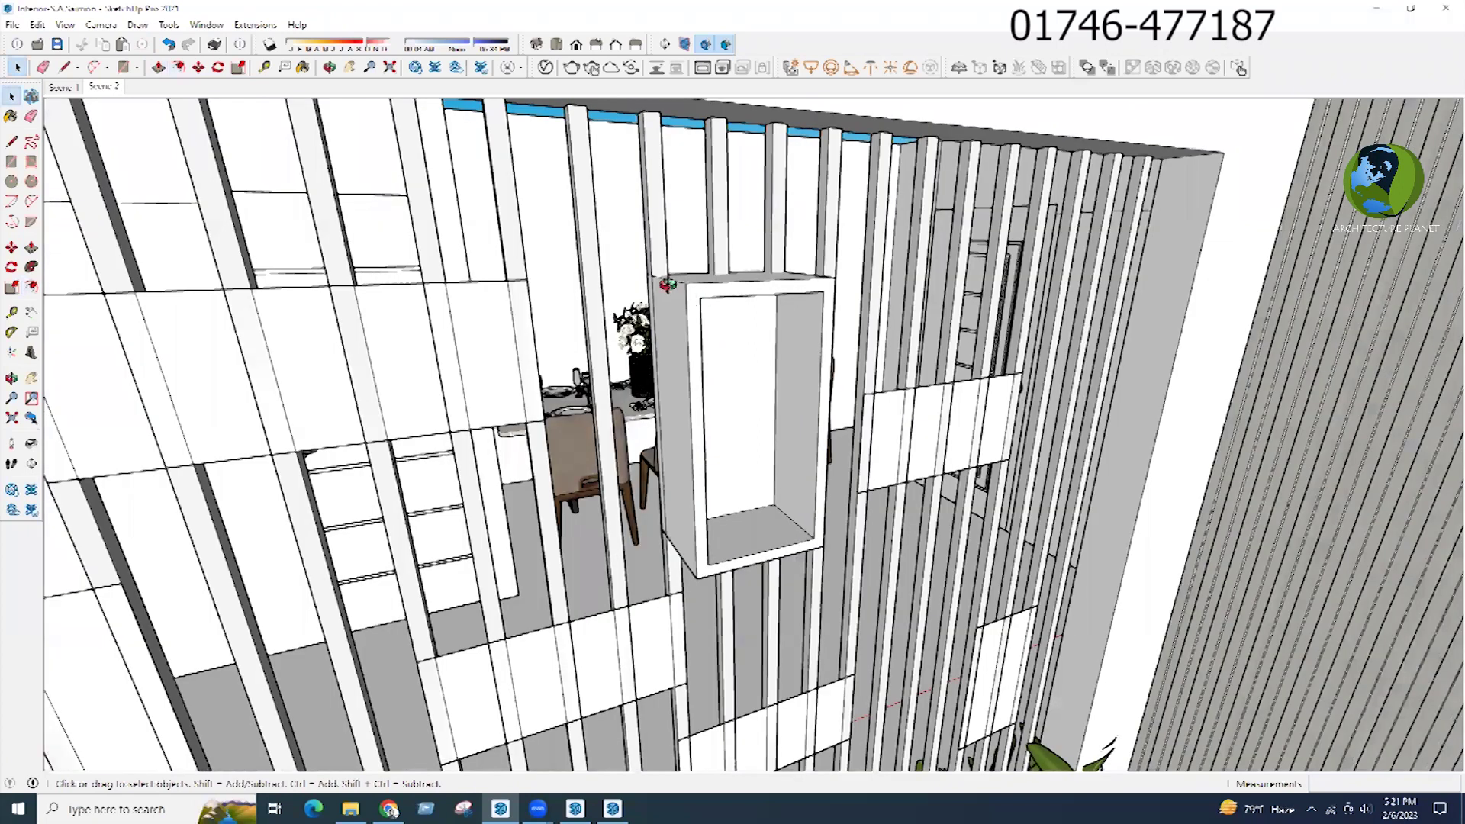
# Step: Open the wide upper-left rectangle for editing and offset its edges inward to form a thin border
pyautogui.moveTo(745, 324); pyautogui.dragTo(688, 326, button='middle')
pyautogui.scroll(2, 552, 288)
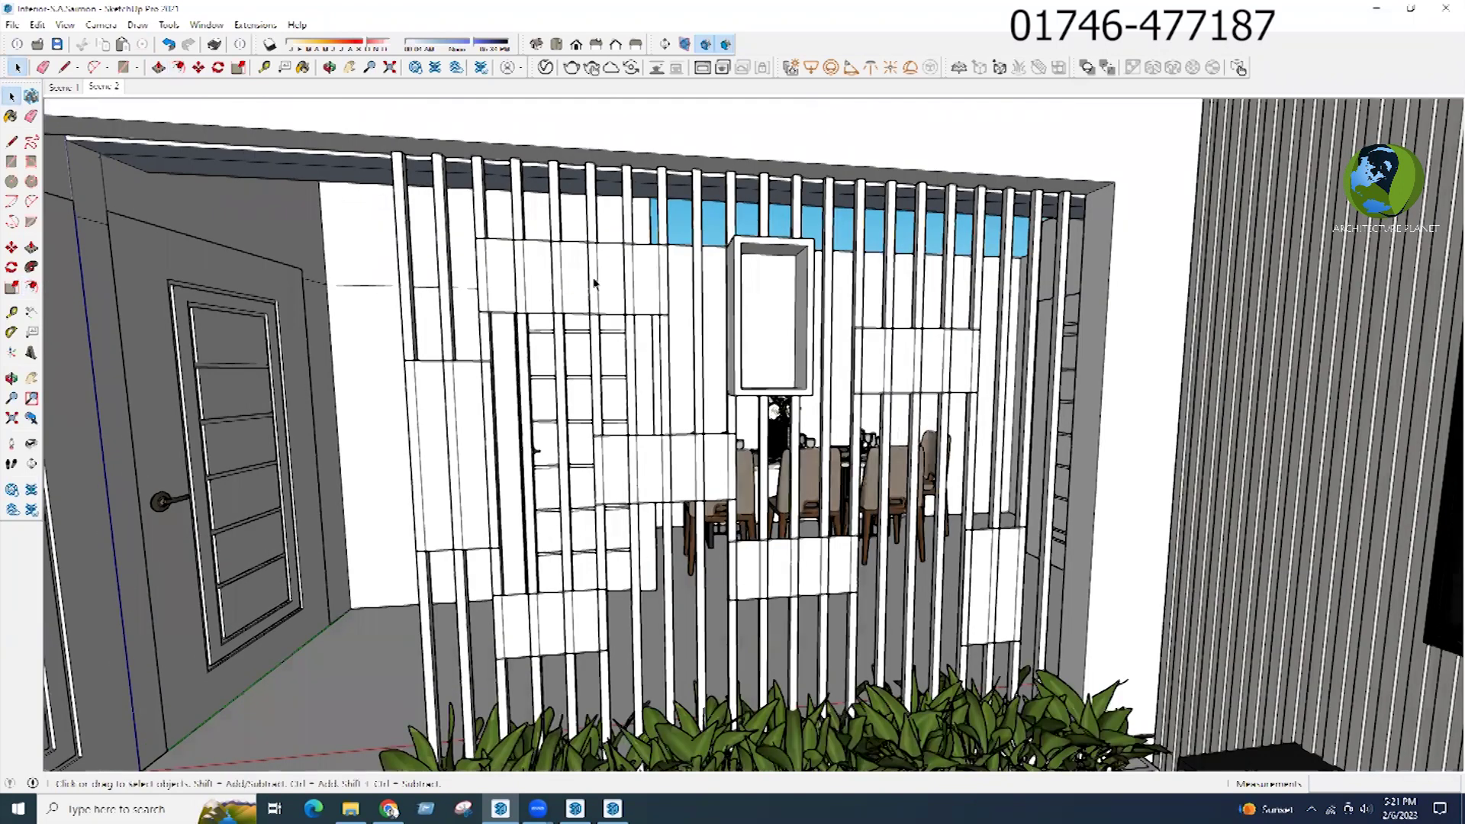
pyautogui.click(592, 280)
pyautogui.scroll(2, 587, 273)
pyautogui.doubleClick(588, 262)
pyautogui.press('f')
pyautogui.click(580, 259)
pyautogui.click(582, 245)
# Step: Extrude the wide upper-left rectangle's border 6" so the open box is as deep as the neighbouring box
pyautogui.press('p')
pyautogui.click(674, 232)
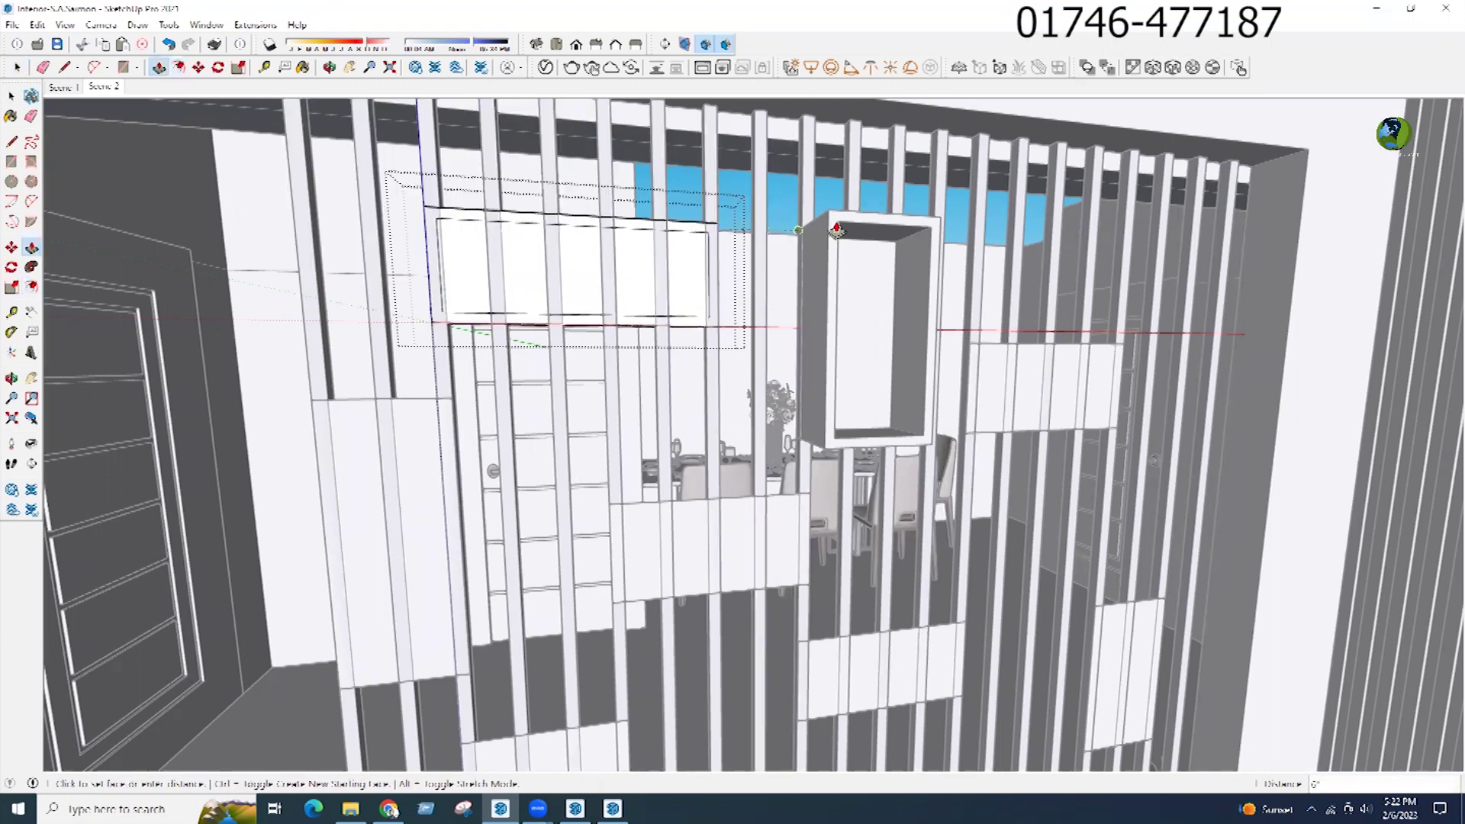
pyautogui.click(840, 230)
pyautogui.press('space')
pyautogui.click(746, 286)
# Step: Group the upper-right rectangle and offset its edges inward to form a thin border
pyautogui.moveTo(743, 286); pyautogui.dragTo(591, 249, button='middle')
pyautogui.scroll(1, 677, 214)
pyautogui.tripleClick(673, 232)
pyautogui.press('p')
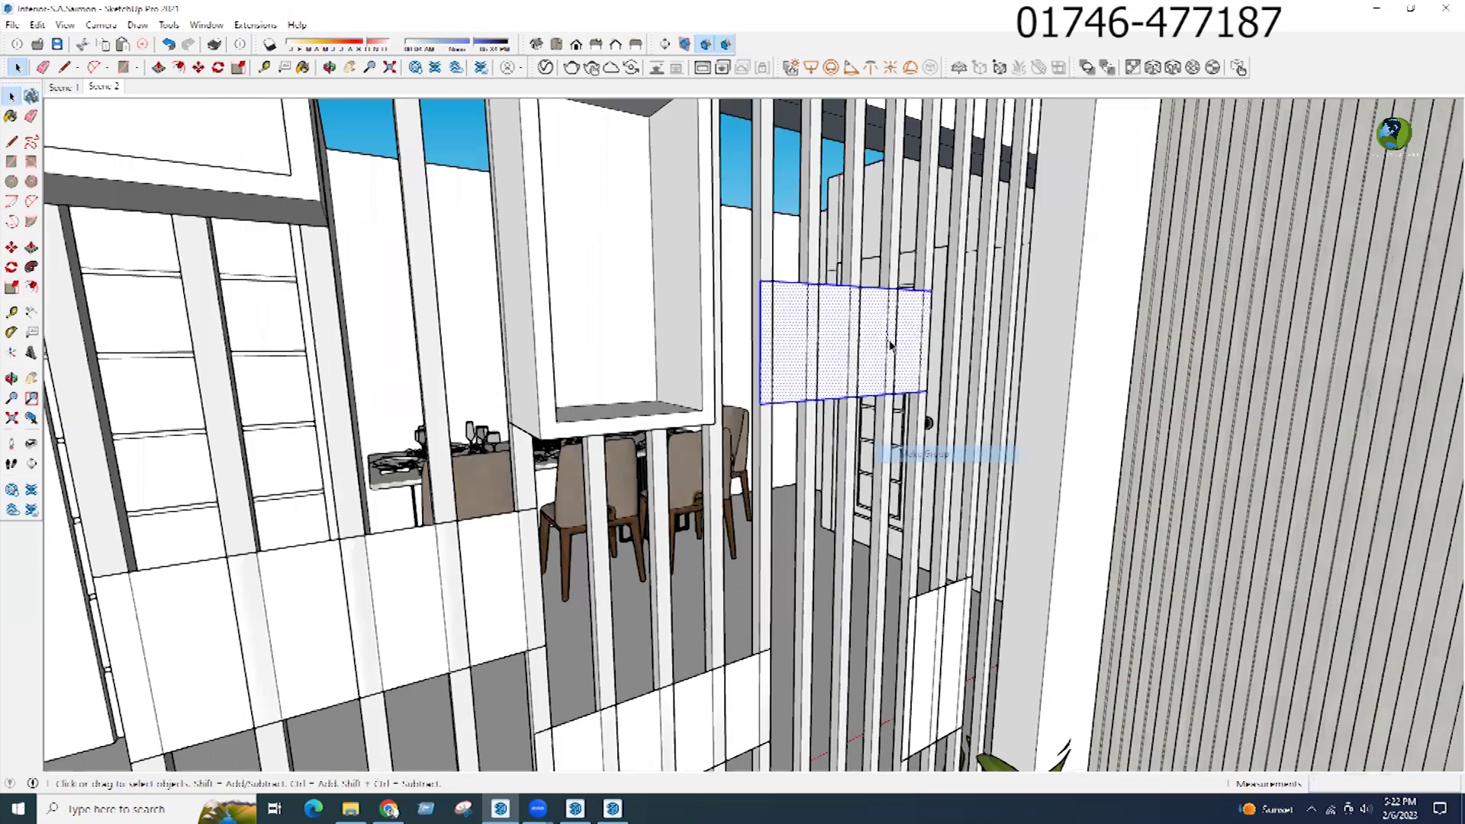
pyautogui.doubleClick(878, 324)
pyautogui.click(875, 328)
# Step: Extrude the upper-right rectangle's border flush with the neighbouring box and apply Push/Pull to its back face
pyautogui.press('p')
pyautogui.click(792, 293)
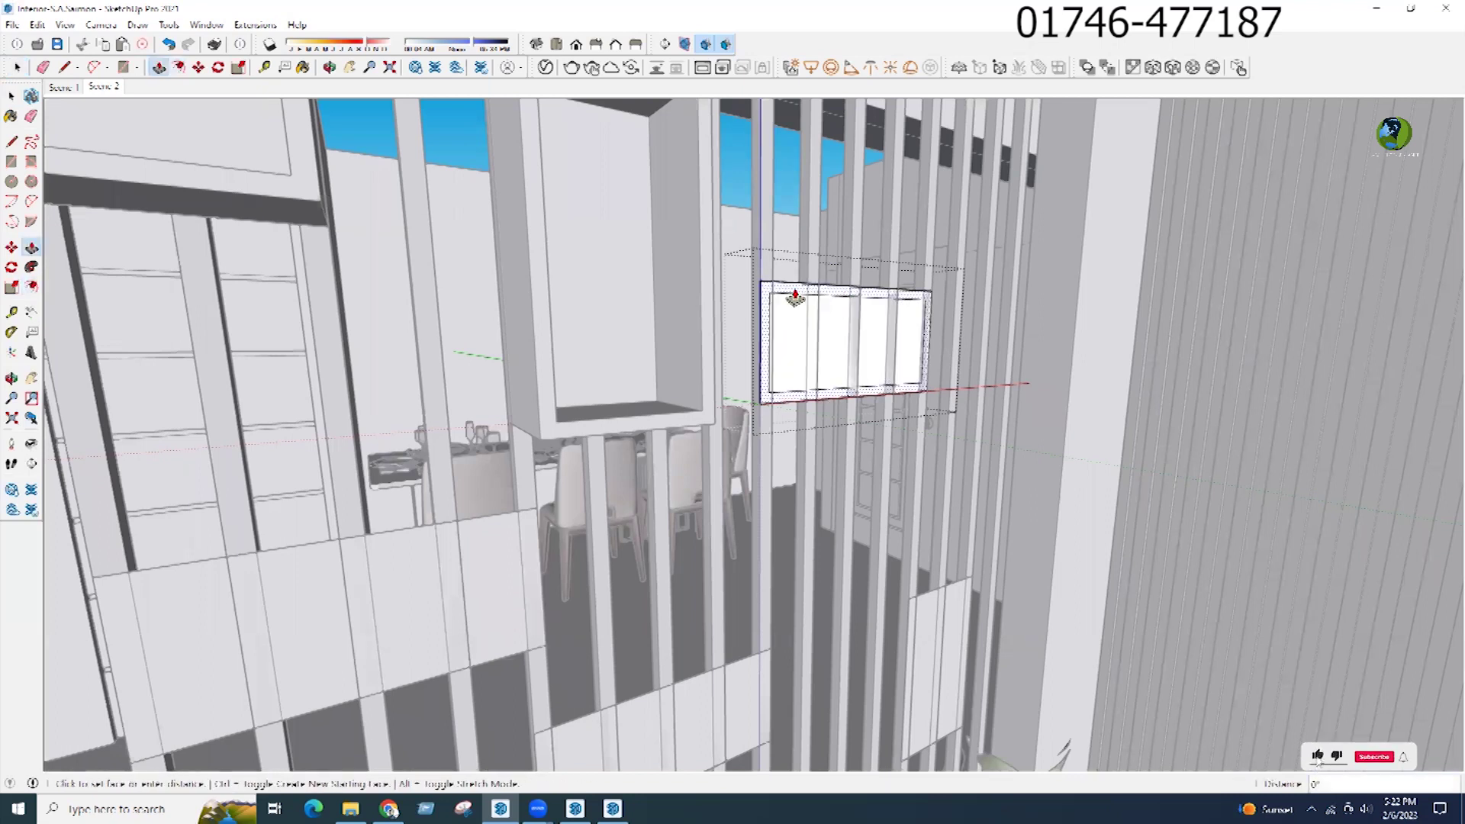
pyautogui.click(711, 288)
pyautogui.press('space')
pyautogui.click(914, 345)
pyautogui.press('p')
pyautogui.scroll(2, 910, 351)
pyautogui.click(912, 350)
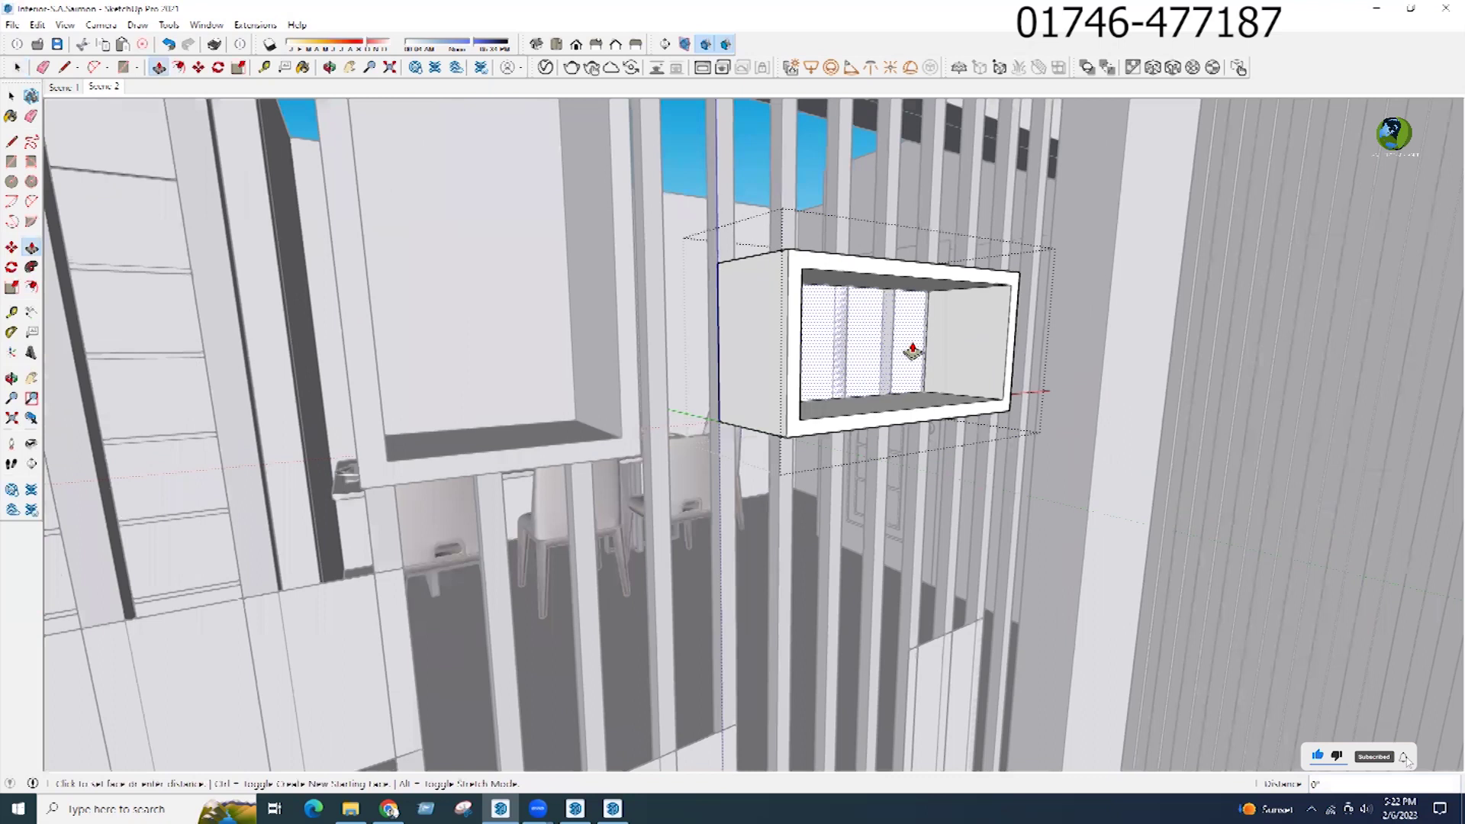
pyautogui.click(914, 350)
pyautogui.press('space')
pyautogui.press('Escape')
# Step: Group the tall left rectangle and offset its edges inward by .75"
pyautogui.scroll(-5, 966, 328)
pyautogui.moveTo(679, 318); pyautogui.dragTo(442, 396, button='middle')
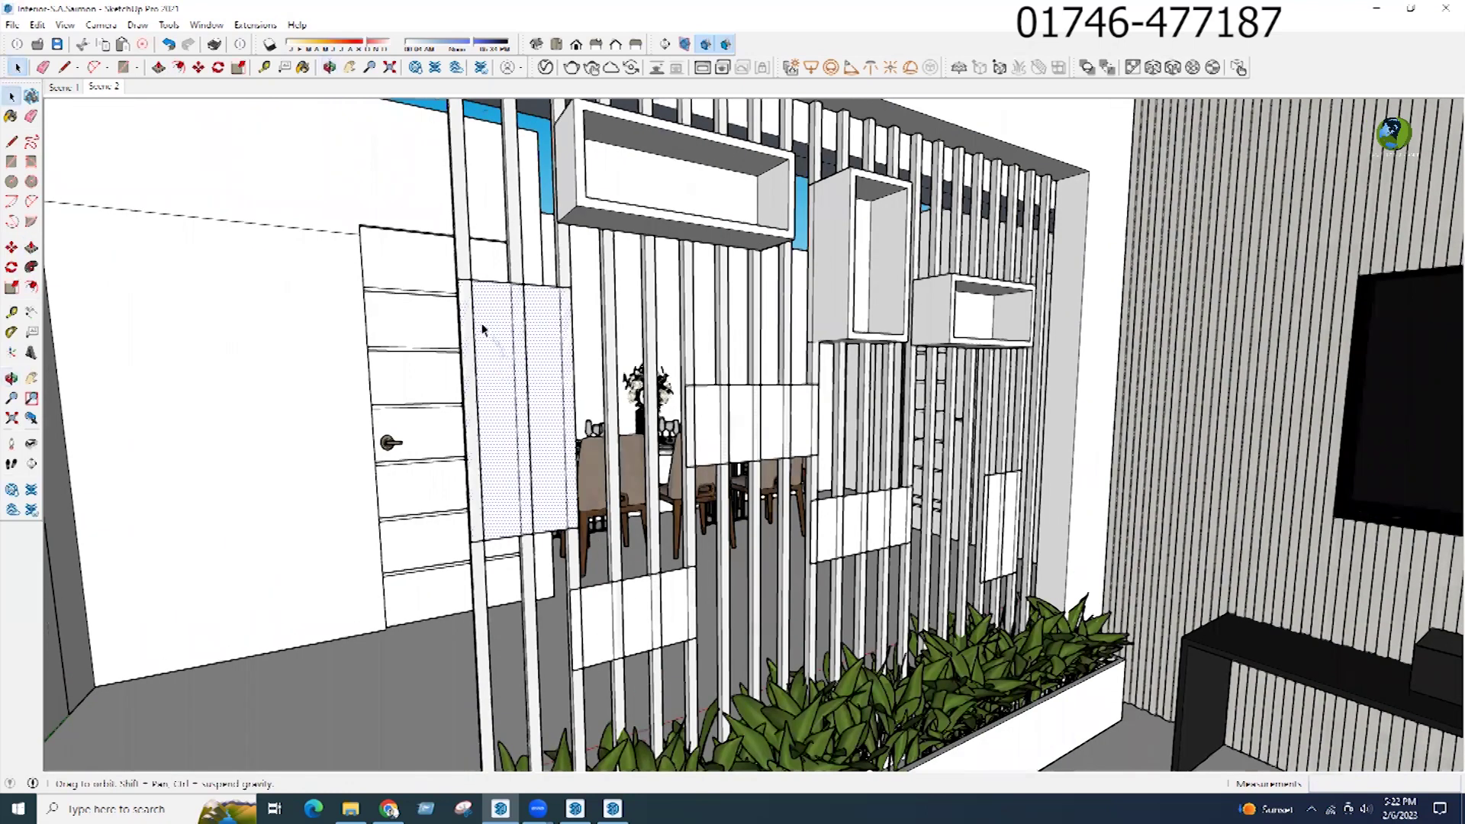
pyautogui.moveTo(482, 329); pyautogui.dragTo(494, 328, button='middle')
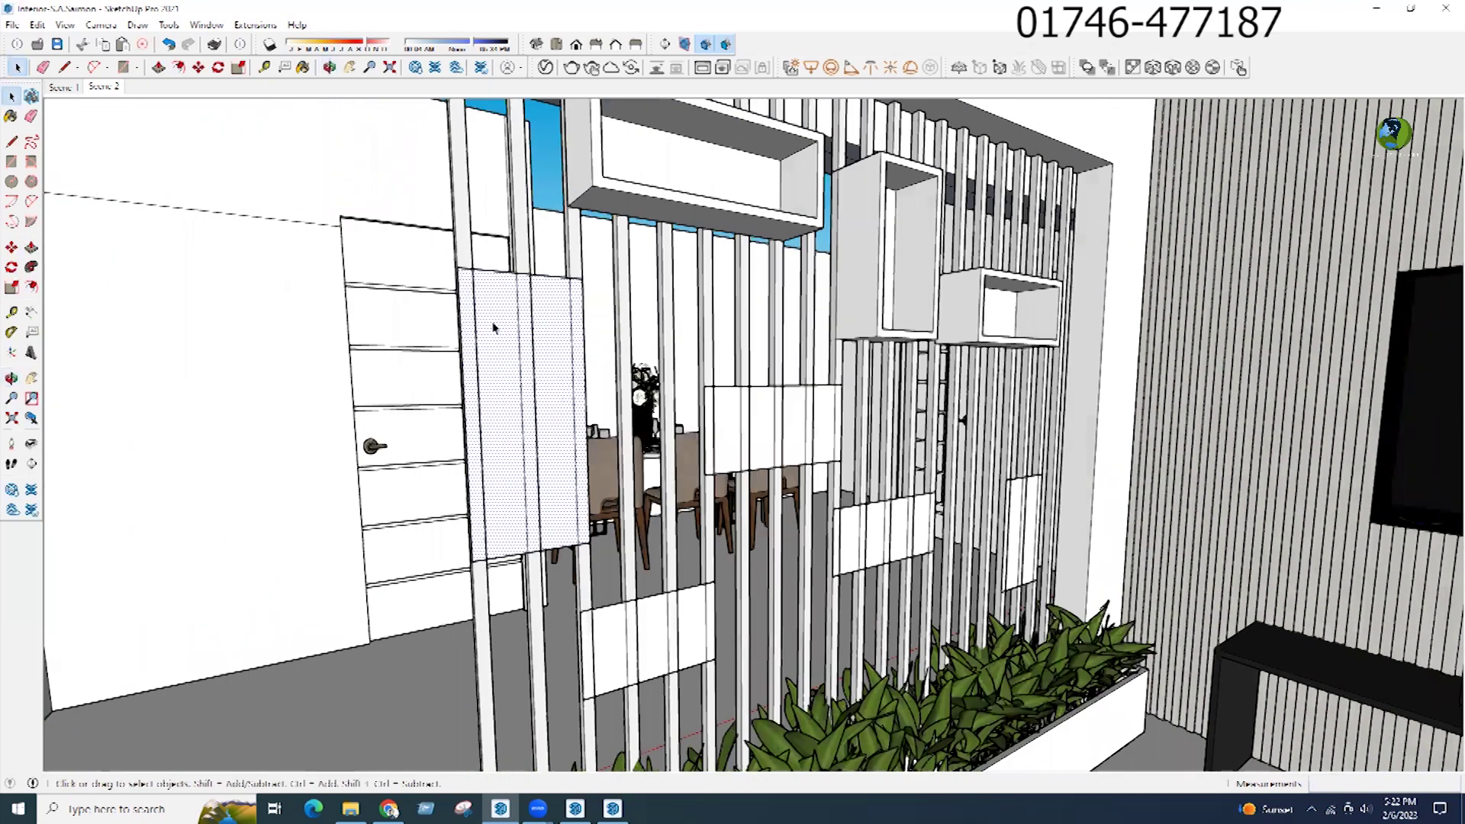
pyautogui.doubleClick(507, 324)
pyautogui.press('f')
pyautogui.click(504, 330)
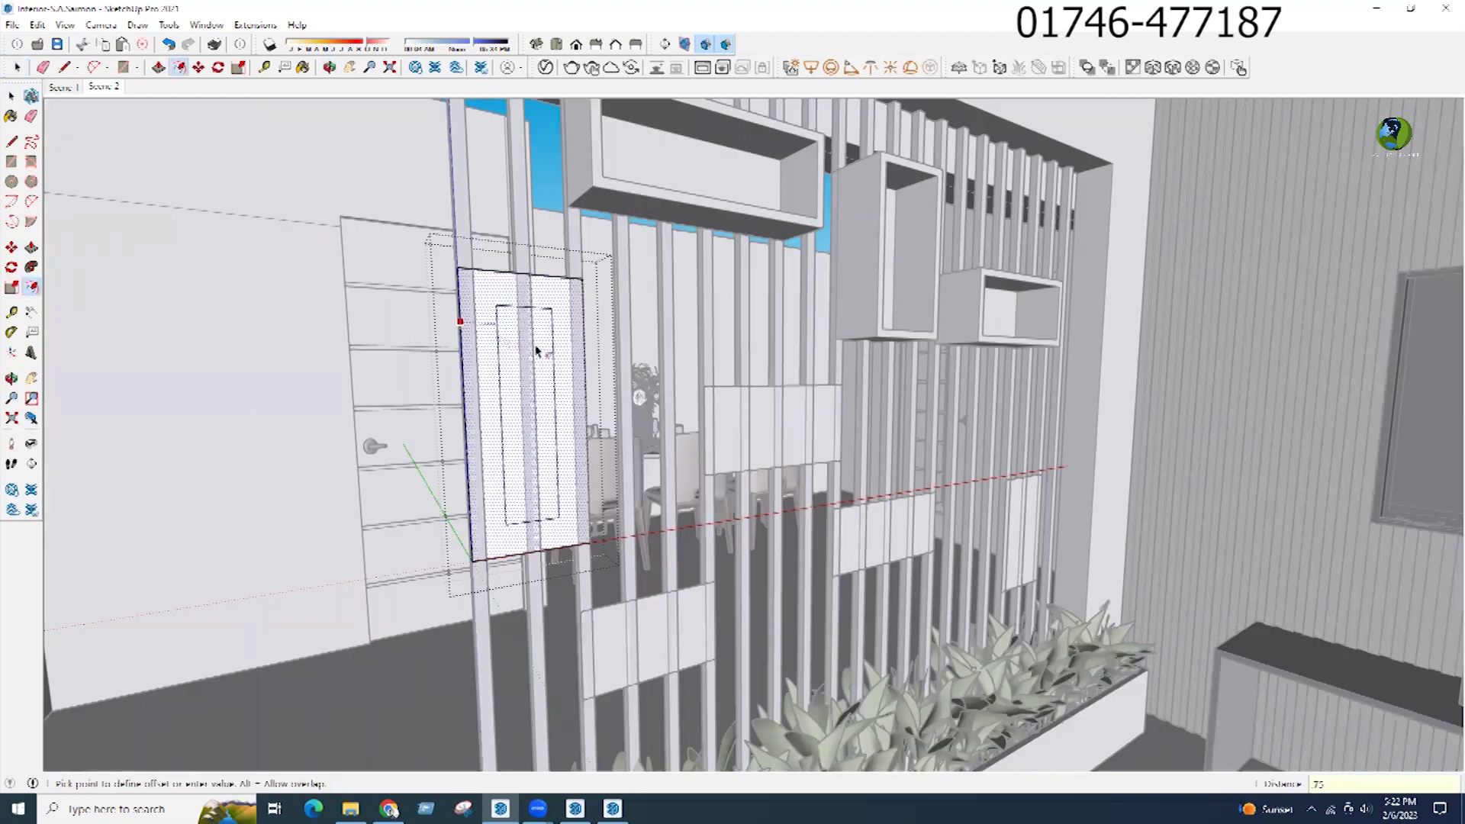
pyautogui.click(495, 294)
# Step: Extrude the tall left rectangle's border outward into an open box and apply Push/Pull to its back face
pyautogui.press('p')
pyautogui.click(550, 289)
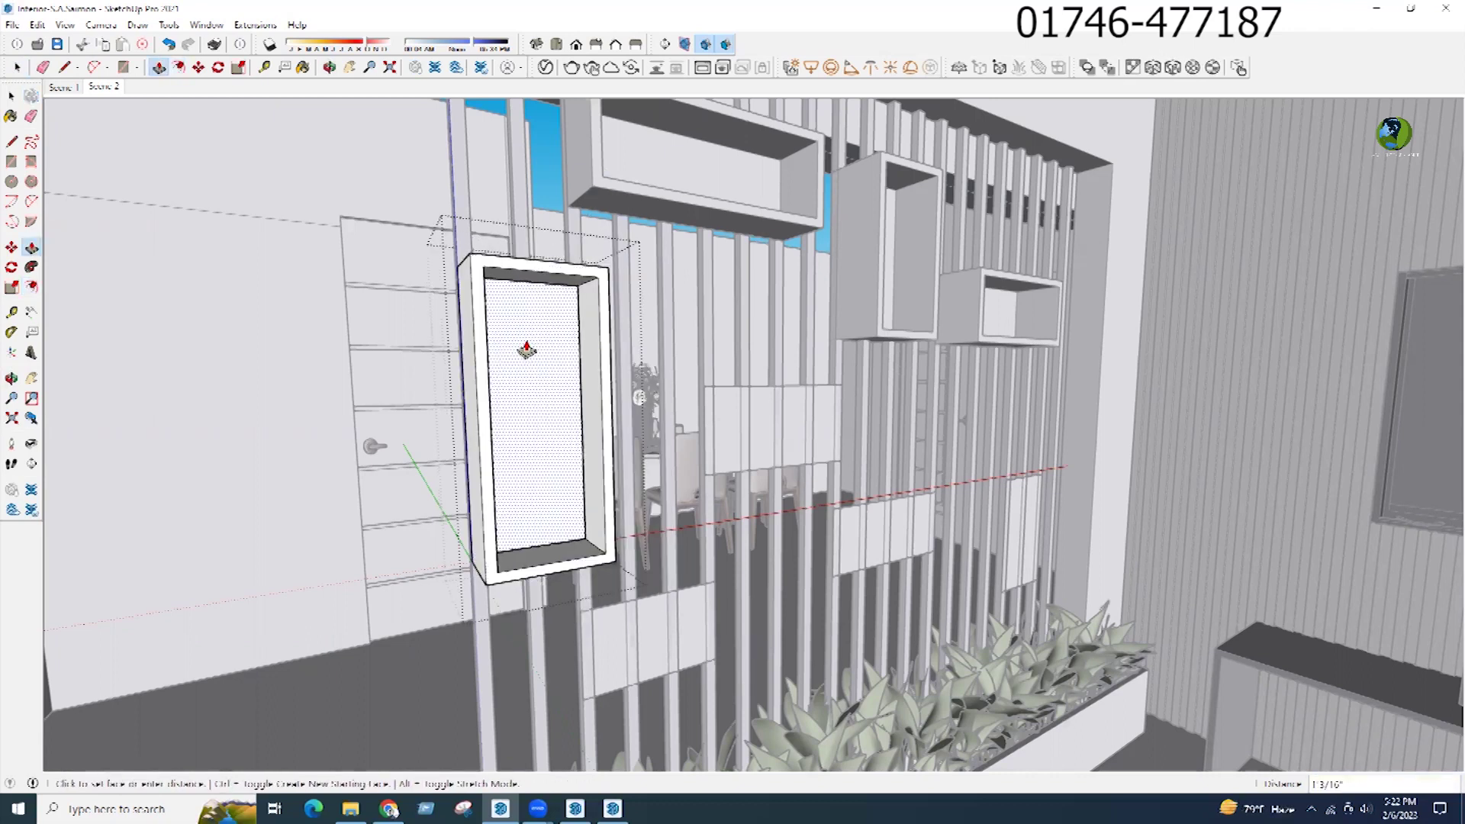
pyautogui.click(527, 349)
pyautogui.press('space')
# Step: Group the wide rectangle in the centre of the partition and offset its edges inward
pyautogui.moveTo(517, 278); pyautogui.dragTo(759, 419, button='middle')
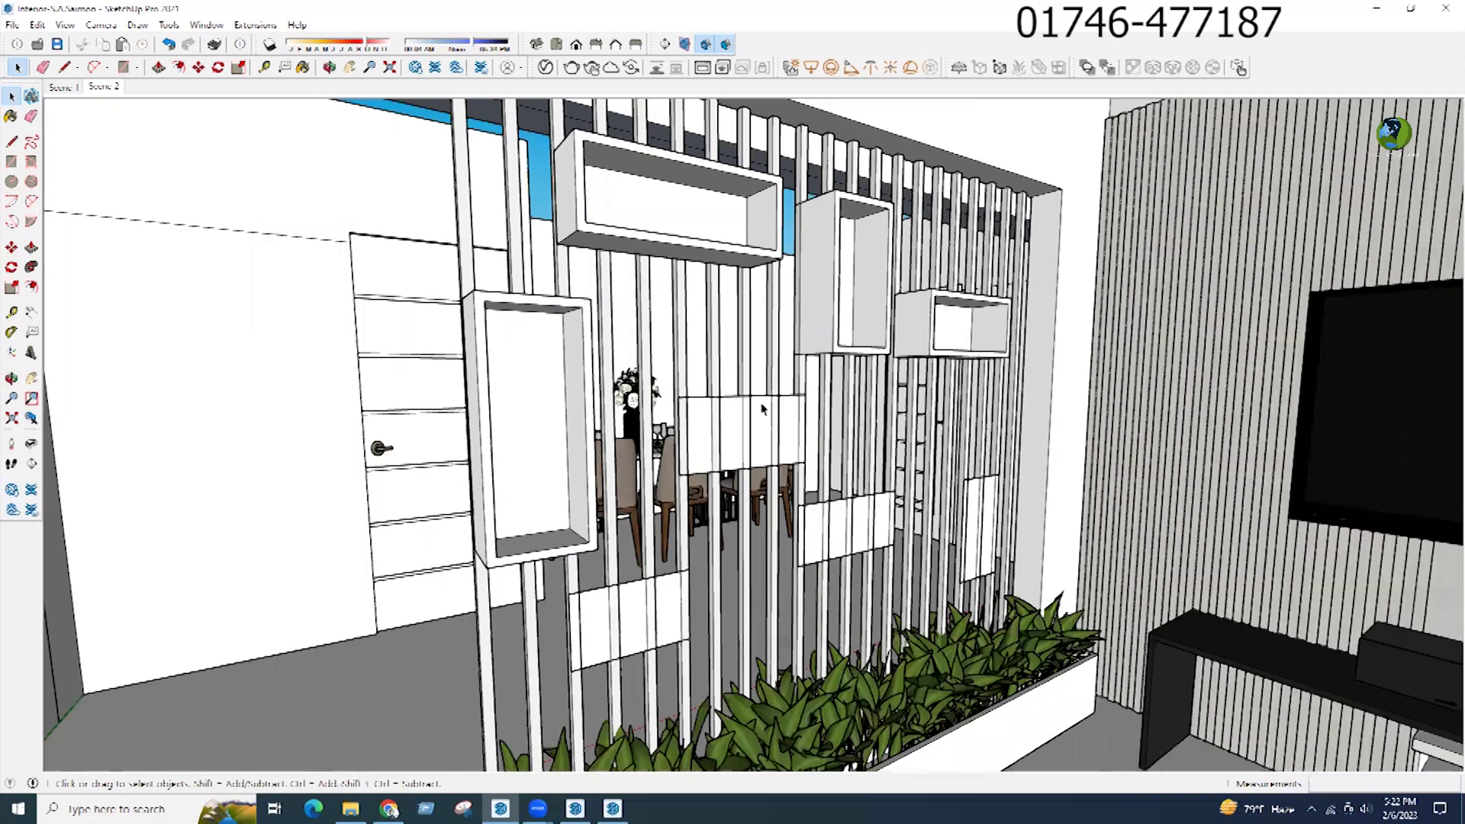
pyautogui.scroll(2, 761, 409)
pyautogui.doubleClick(765, 415)
pyautogui.click(820, 531)
pyautogui.doubleClick(758, 422)
pyautogui.press('p')
pyautogui.doubleClick(760, 449)
pyautogui.press('f')
pyautogui.click(750, 414)
pyautogui.press('Return')
# Step: Extrude the centre rectangle's border outward to the depth of the tall left box
pyautogui.press('p')
pyautogui.click(733, 399)
pyautogui.click(537, 332)
pyautogui.press('space')
pyautogui.press('x')
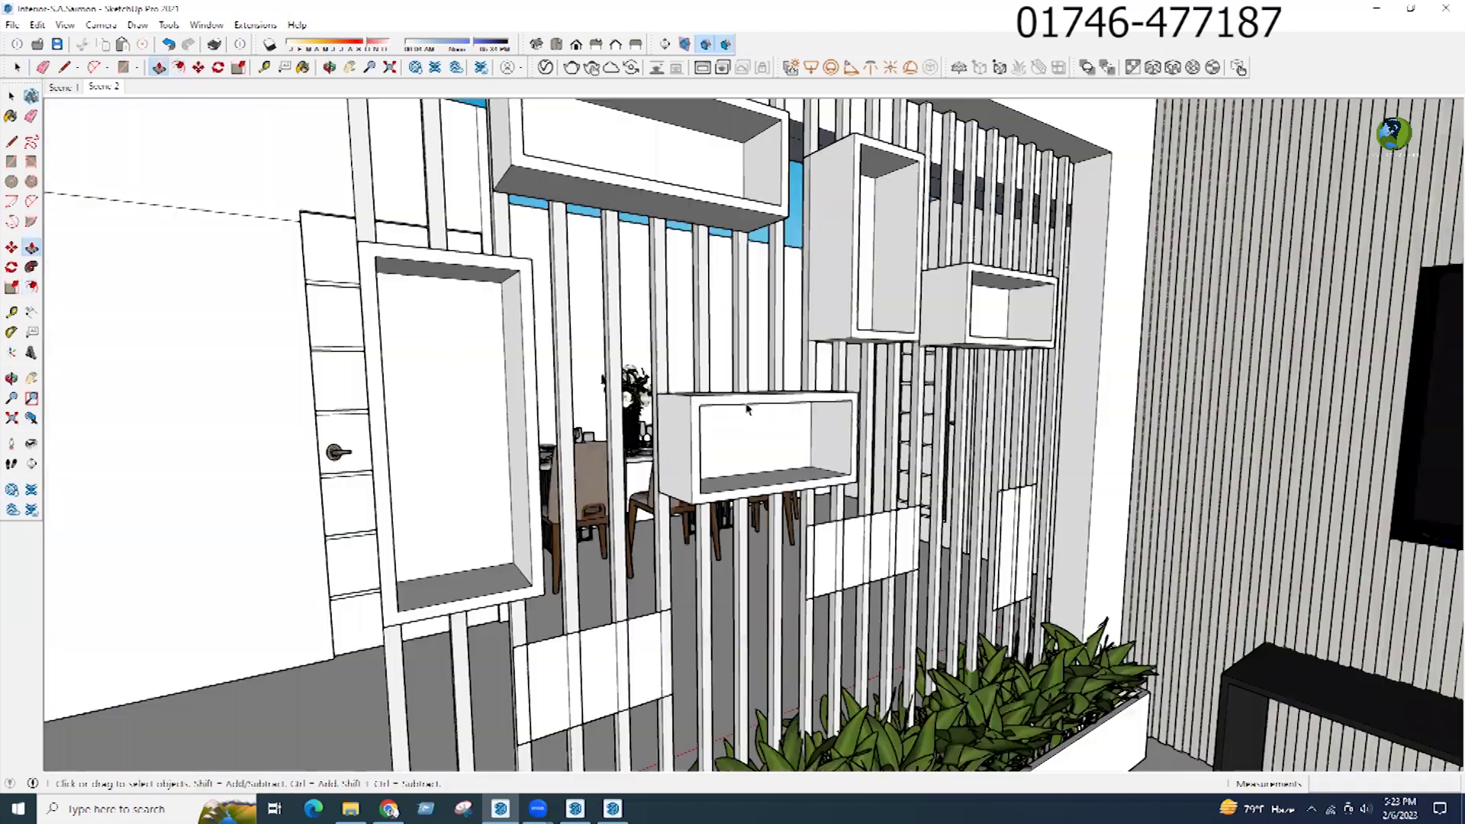
# Step: Group the lower-left rectangle and move it down about 1" along the slats
pyautogui.moveTo(811, 381); pyautogui.dragTo(649, 402, button='middle')
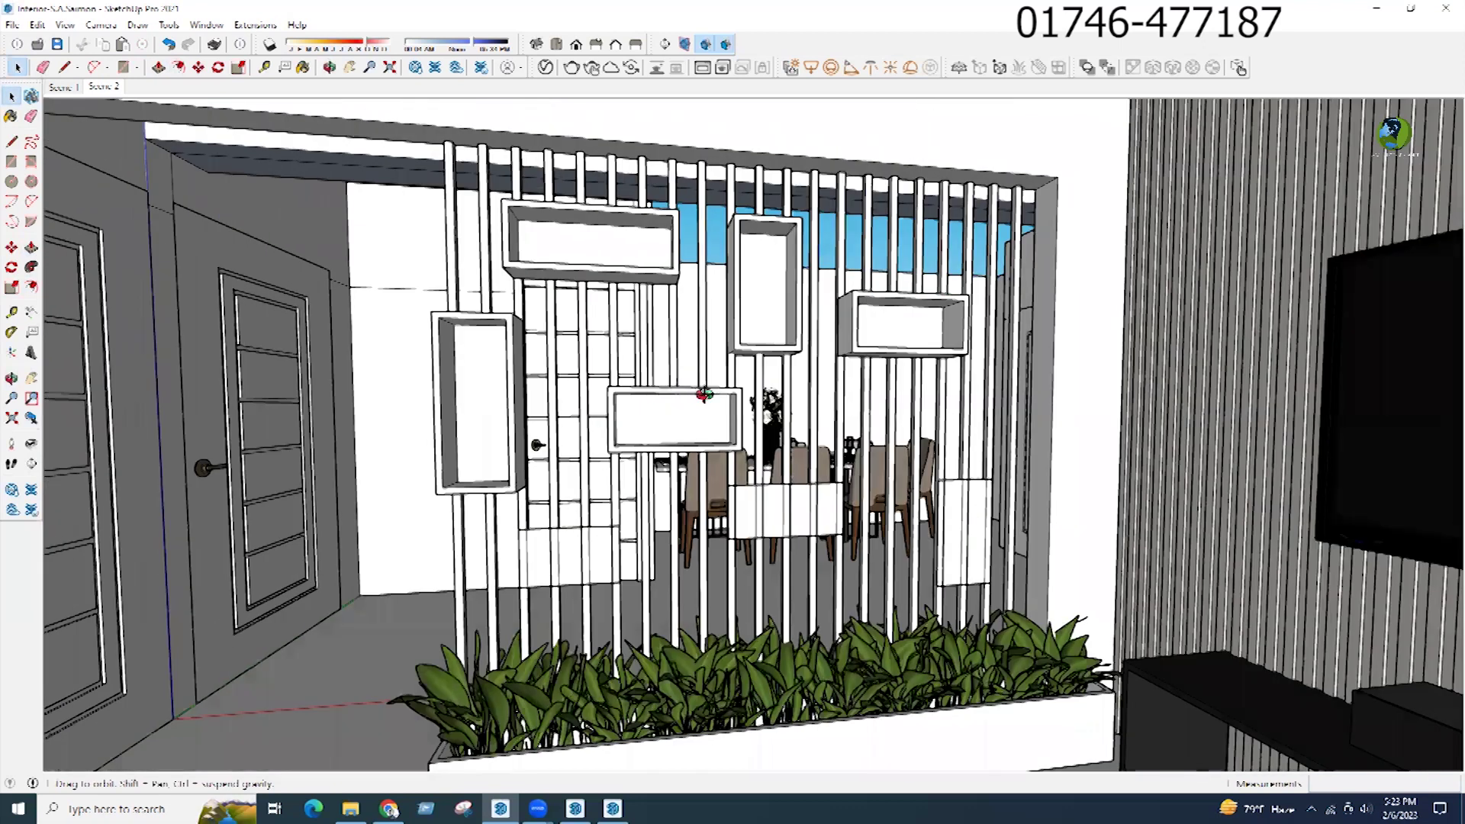
pyautogui.scroll(2, 534, 546)
pyautogui.scroll(2, 561, 543)
pyautogui.click(567, 541)
pyautogui.rightClick(567, 539)
pyautogui.click(645, 391)
pyautogui.press('m')
pyautogui.click(630, 587)
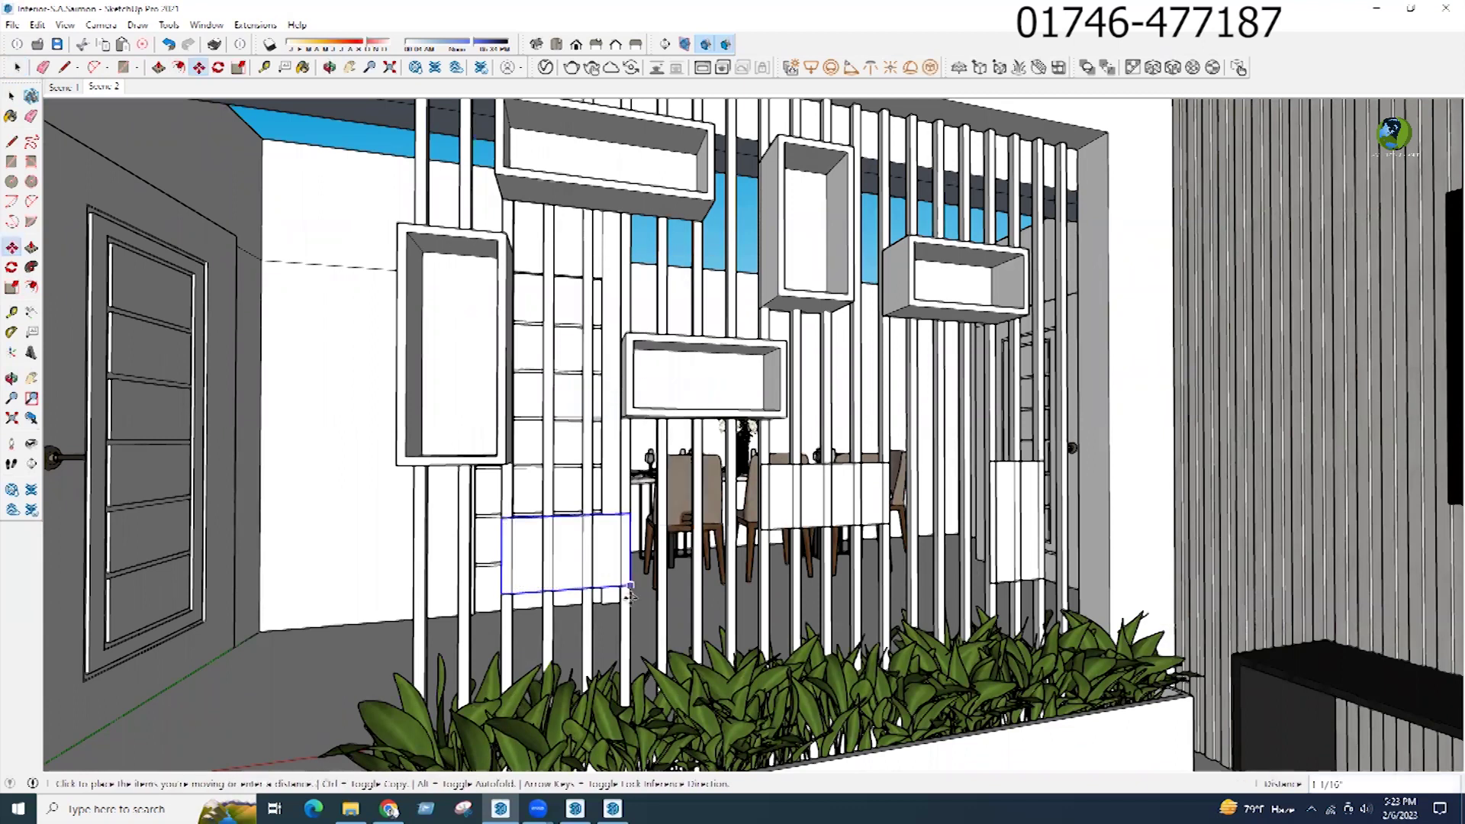
pyautogui.click(630, 600)
# Step: Open the lower-left group for editing and offset the rectangle's edges inward
pyautogui.scroll(2, 554, 583)
pyautogui.press('space')
pyautogui.doubleClick(565, 565)
pyautogui.click(571, 548)
pyautogui.press('f')
pyautogui.click(586, 549)
pyautogui.click(612, 524)
# Step: Extrude the lower-left rectangle's border 6" outward into an open box, matching the box above
pyautogui.press('p')
pyautogui.click(580, 564)
pyautogui.click(811, 393)
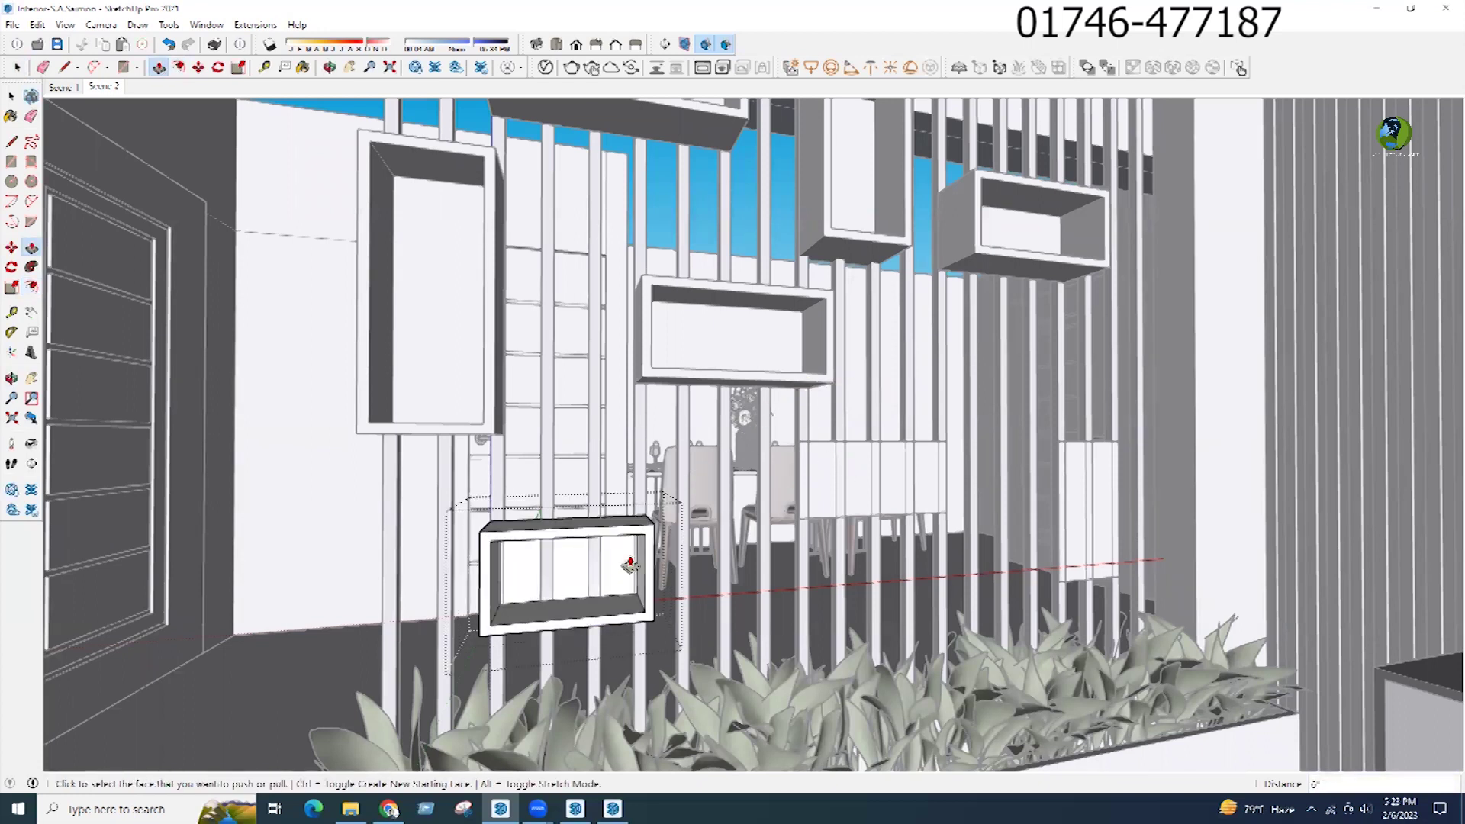
pyautogui.scroll(3, 637, 551)
pyautogui.click(650, 605)
pyautogui.click(651, 608)
pyautogui.press('space')
# Step: Group the lower-middle rectangle and offset its edges inward by .75"
pyautogui.moveTo(651, 608); pyautogui.dragTo(996, 478, button='middle')
pyautogui.scroll(4, 689, 471)
pyautogui.doubleClick(679, 468)
pyautogui.rightClick(693, 462)
pyautogui.click(735, 599)
pyautogui.doubleClick(673, 471)
pyautogui.press('f')
pyautogui.click(677, 474)
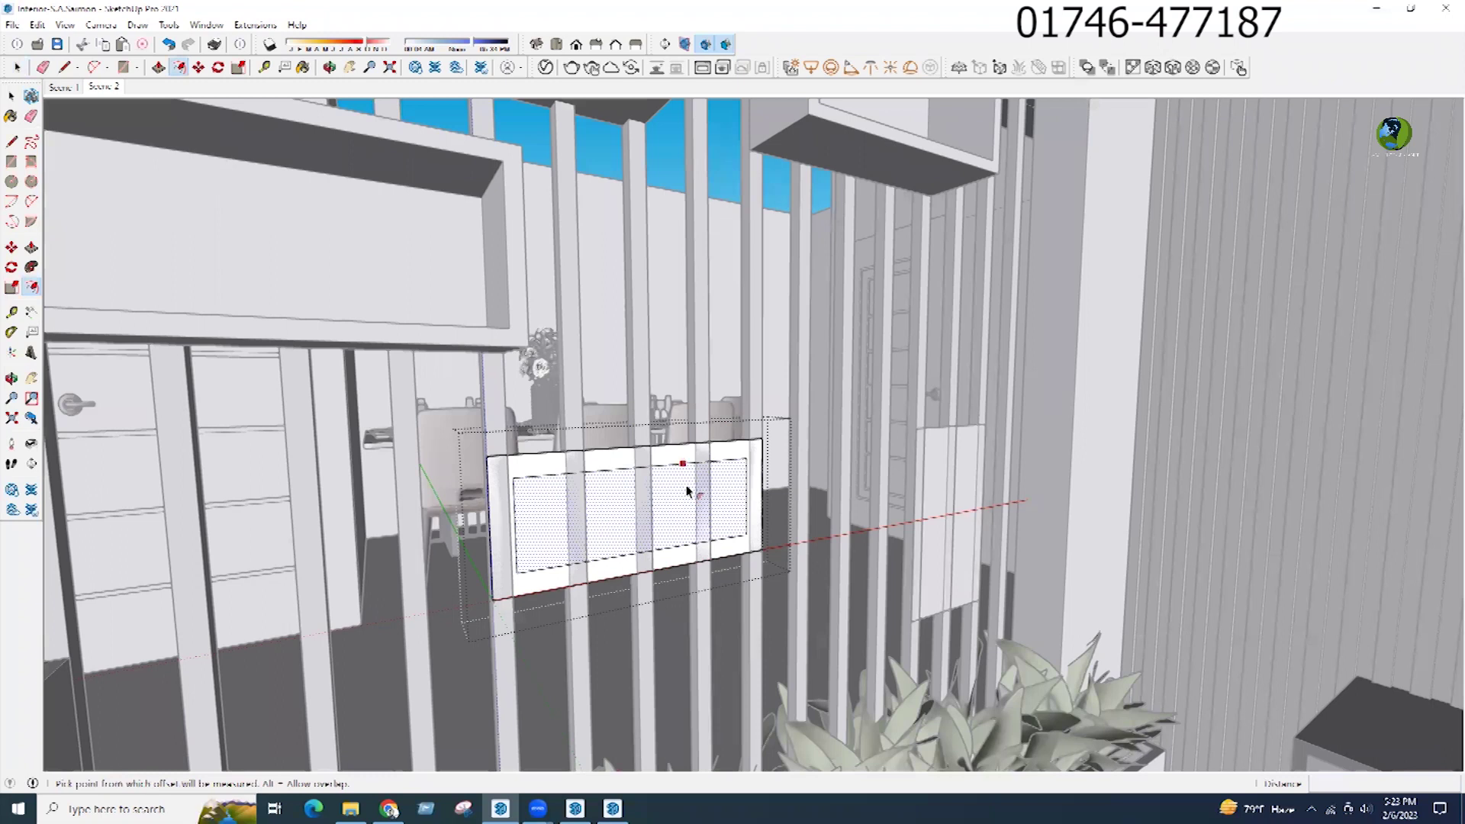
pyautogui.write('.75')
pyautogui.press('Return')
# Step: Extrude the lower-middle rectangle's border outward to form an open box
pyautogui.press('p')
pyautogui.click(690, 454)
pyautogui.press('Return')
pyautogui.press('space')
pyautogui.press('p')
pyautogui.click(686, 528)
pyautogui.click(736, 582)
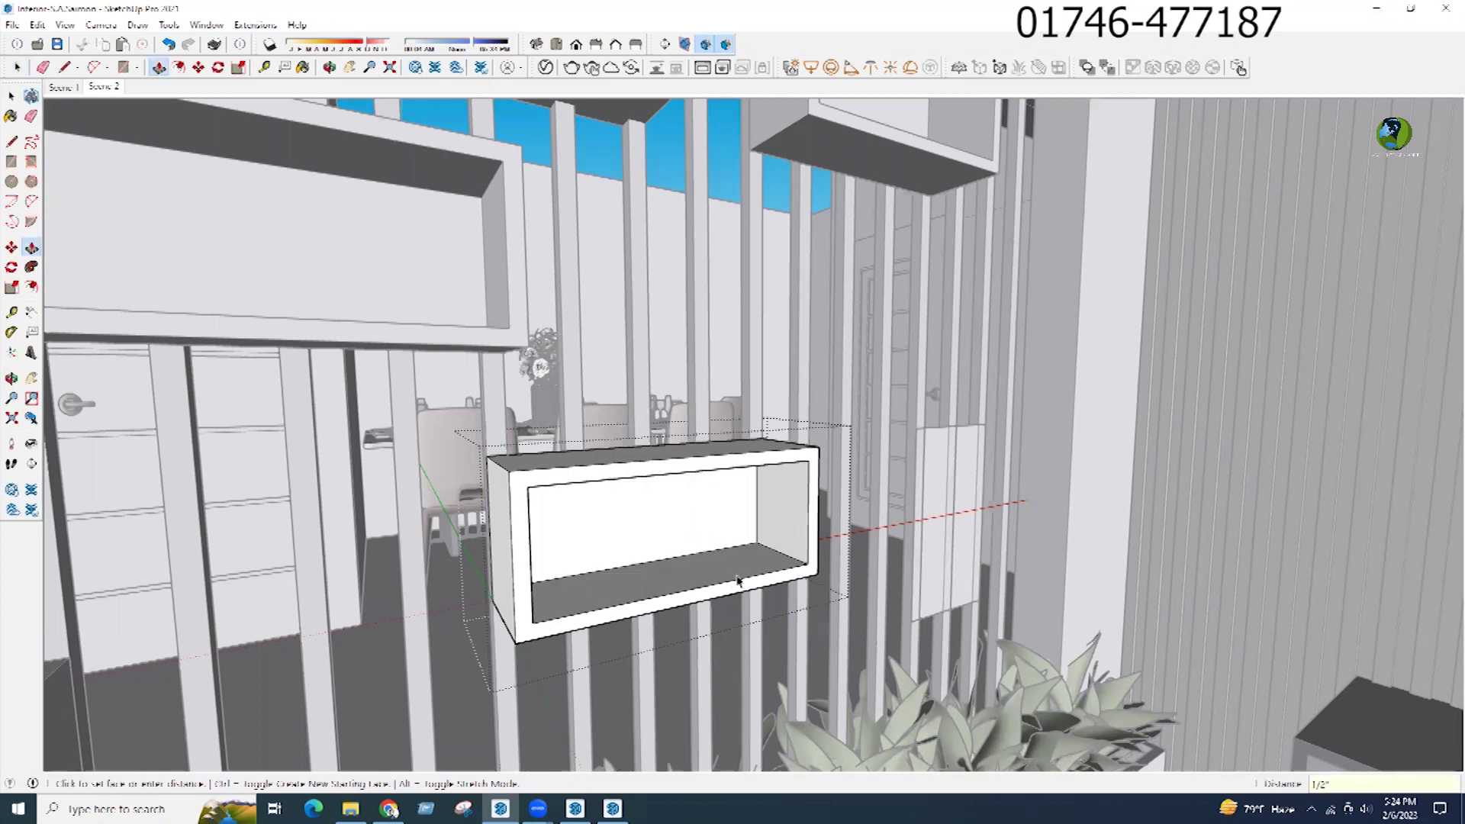
pyautogui.press('space')
# Step: Group the lower-right upright rectangle's face together with its edges
pyautogui.scroll(-1, 756, 583)
pyautogui.click(948, 519)
pyautogui.scroll(-3, 877, 569)
pyautogui.scroll(-5, 676, 496)
pyautogui.moveTo(675, 496); pyautogui.dragTo(693, 534, button='middle')
pyautogui.scroll(1, 934, 578)
pyautogui.scroll(2, 951, 561)
pyautogui.doubleClick(953, 559)
pyautogui.rightClick(954, 559)
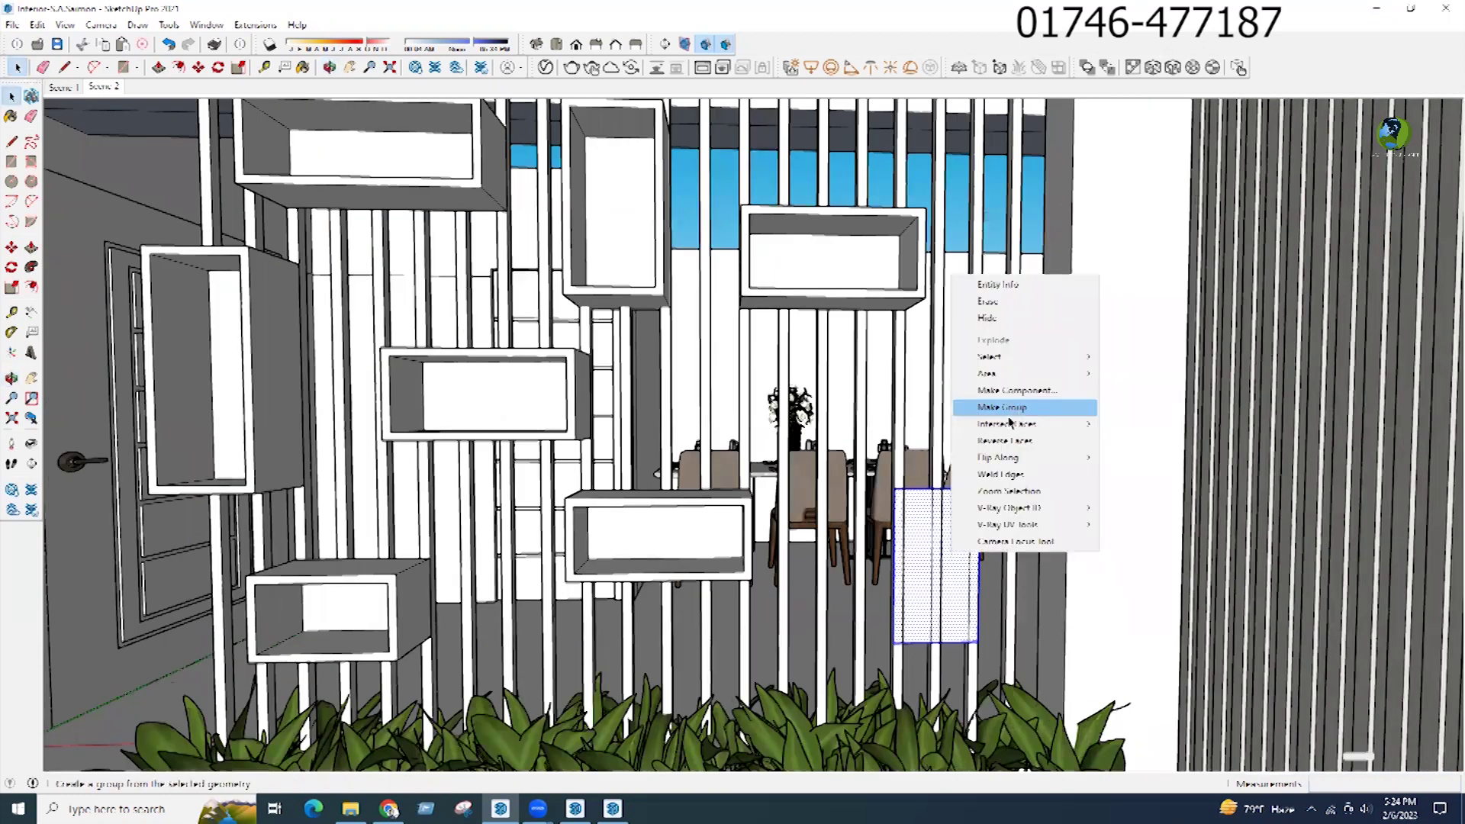
pyautogui.click(1008, 410)
# Step: Open the lower-right group for editing and offset the rectangle's edges inward to form a thin border
pyautogui.doubleClick(955, 559)
pyautogui.press('p')
pyautogui.press('p')
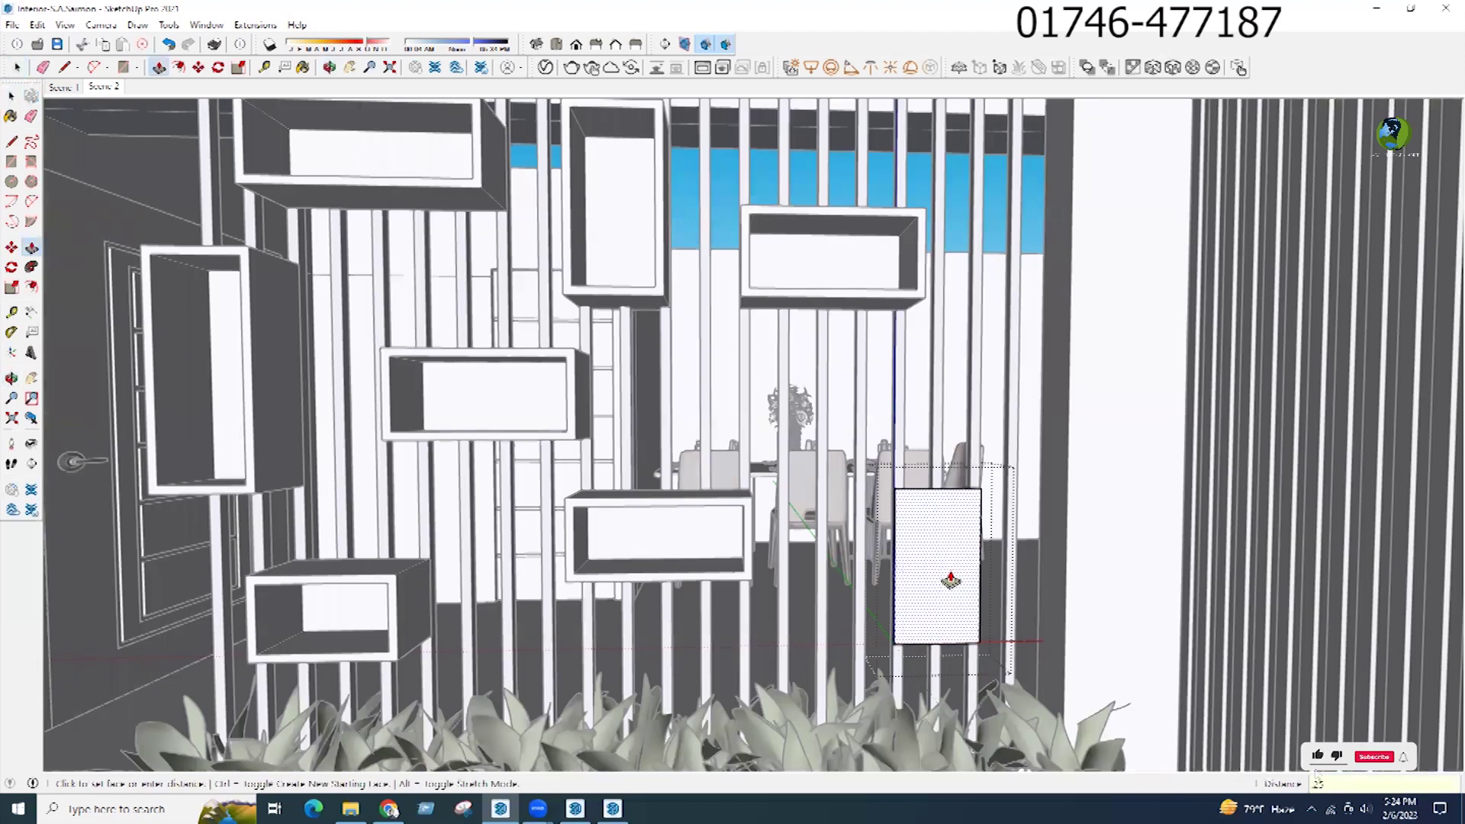
pyautogui.press('f')
pyautogui.click(947, 534)
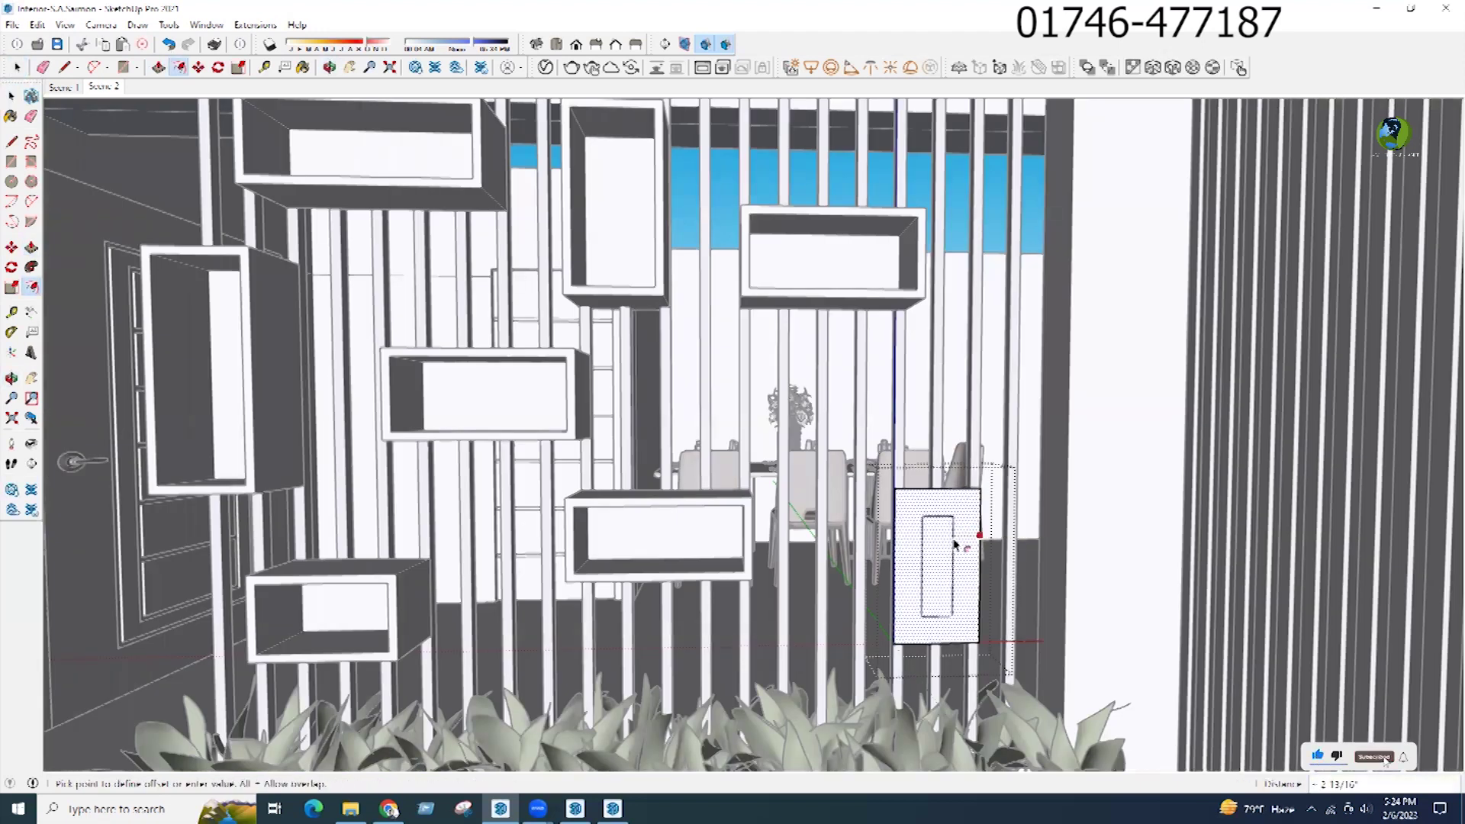
pyautogui.press('Return')
# Step: Extrude the lower-right rectangle's border outward to match the depth of the box above it
pyautogui.press('p')
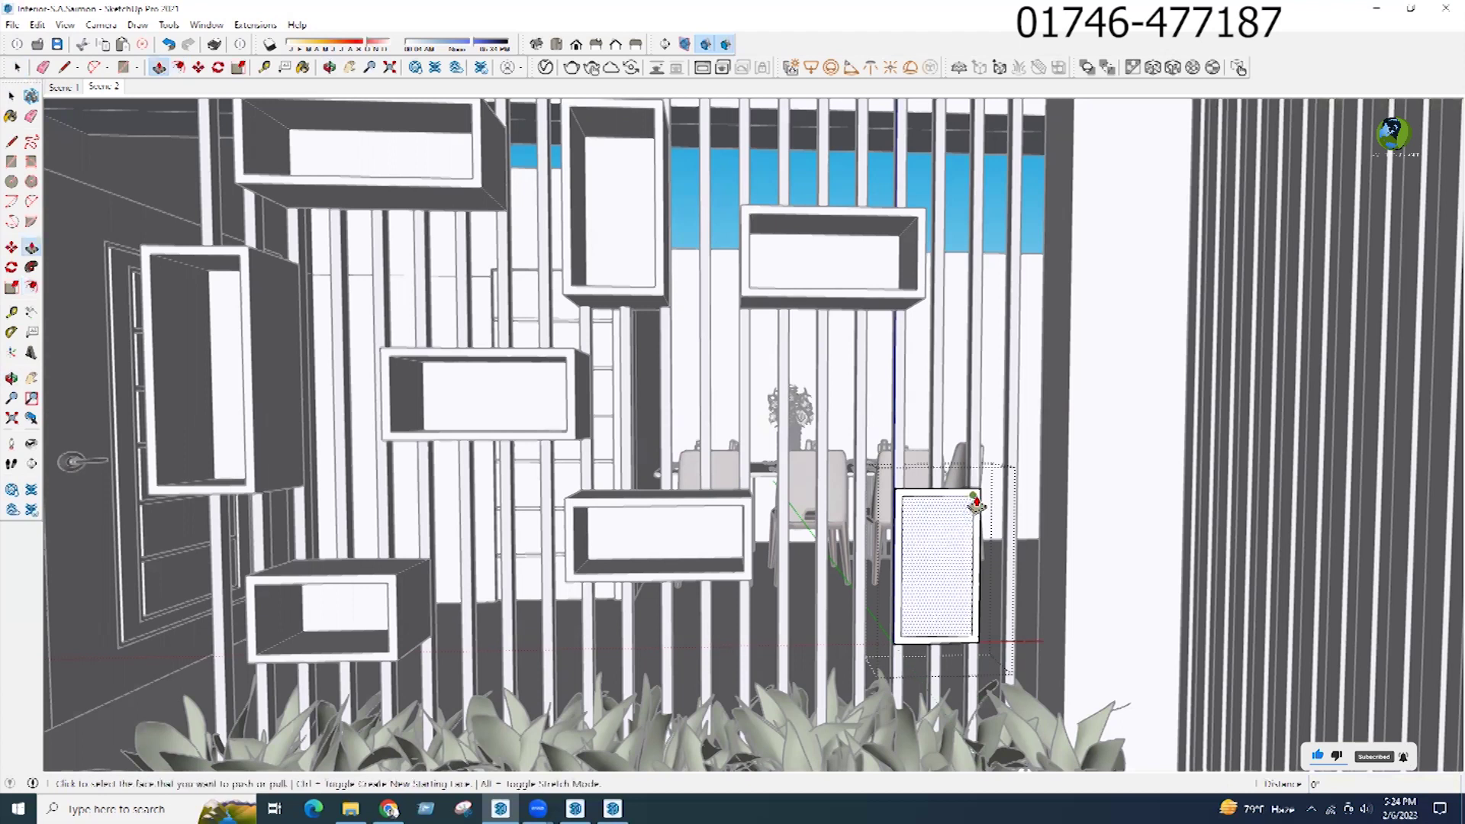
pyautogui.click(976, 505)
pyautogui.click(906, 296)
pyautogui.press('space')
pyautogui.moveTo(928, 549); pyautogui.dragTo(1119, 638, button='middle')
pyautogui.scroll(-3, 1118, 638)
pyautogui.moveTo(868, 580); pyautogui.dragTo(813, 570, button='middle')
pyautogui.scroll(-2, 686, 534)
pyautogui.press('space')
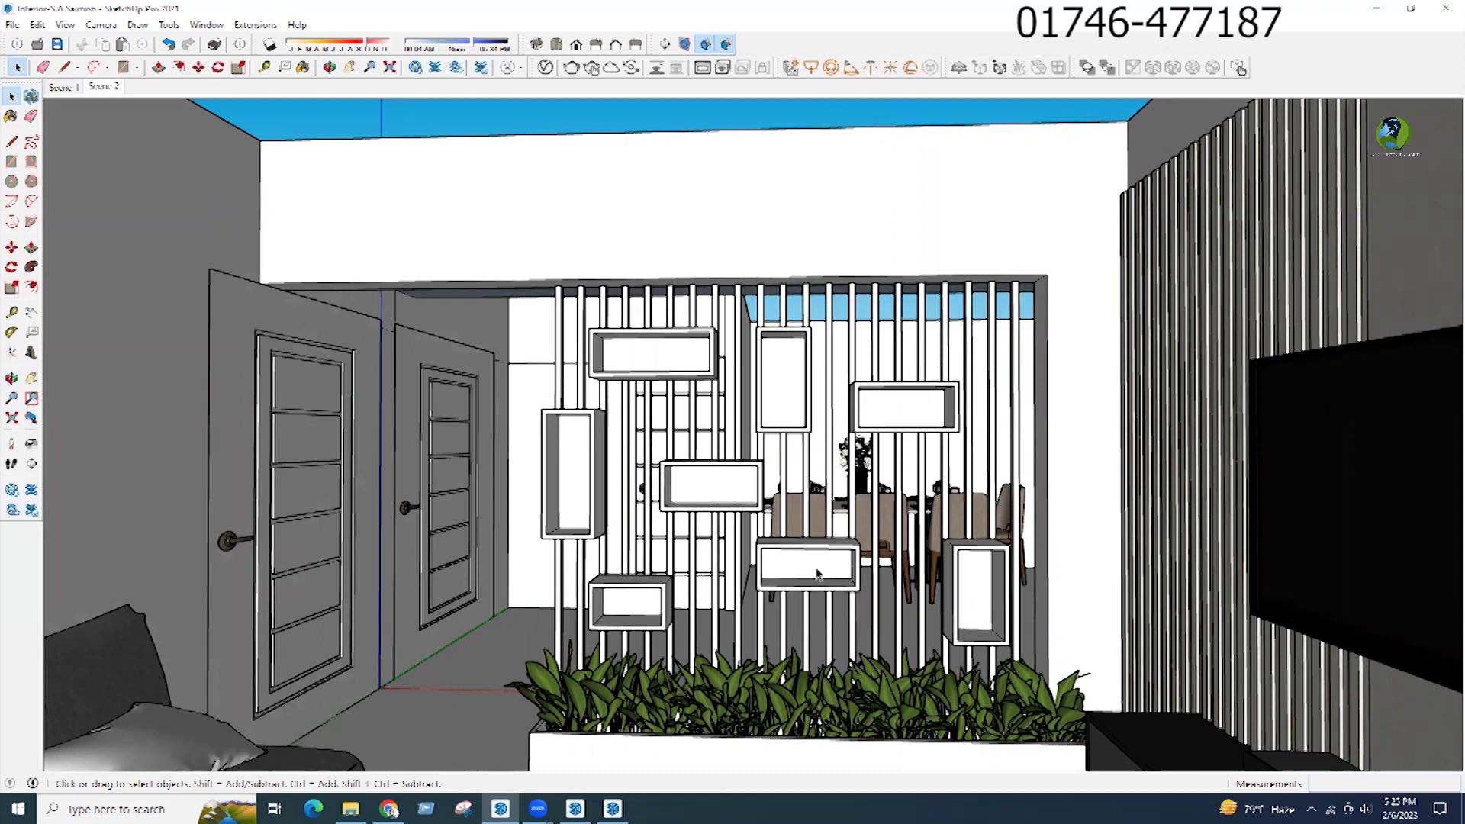
# Step: Open the lower-left box for editing and push/pull its top face upward to make the box taller
pyautogui.scroll(3, 654, 614)
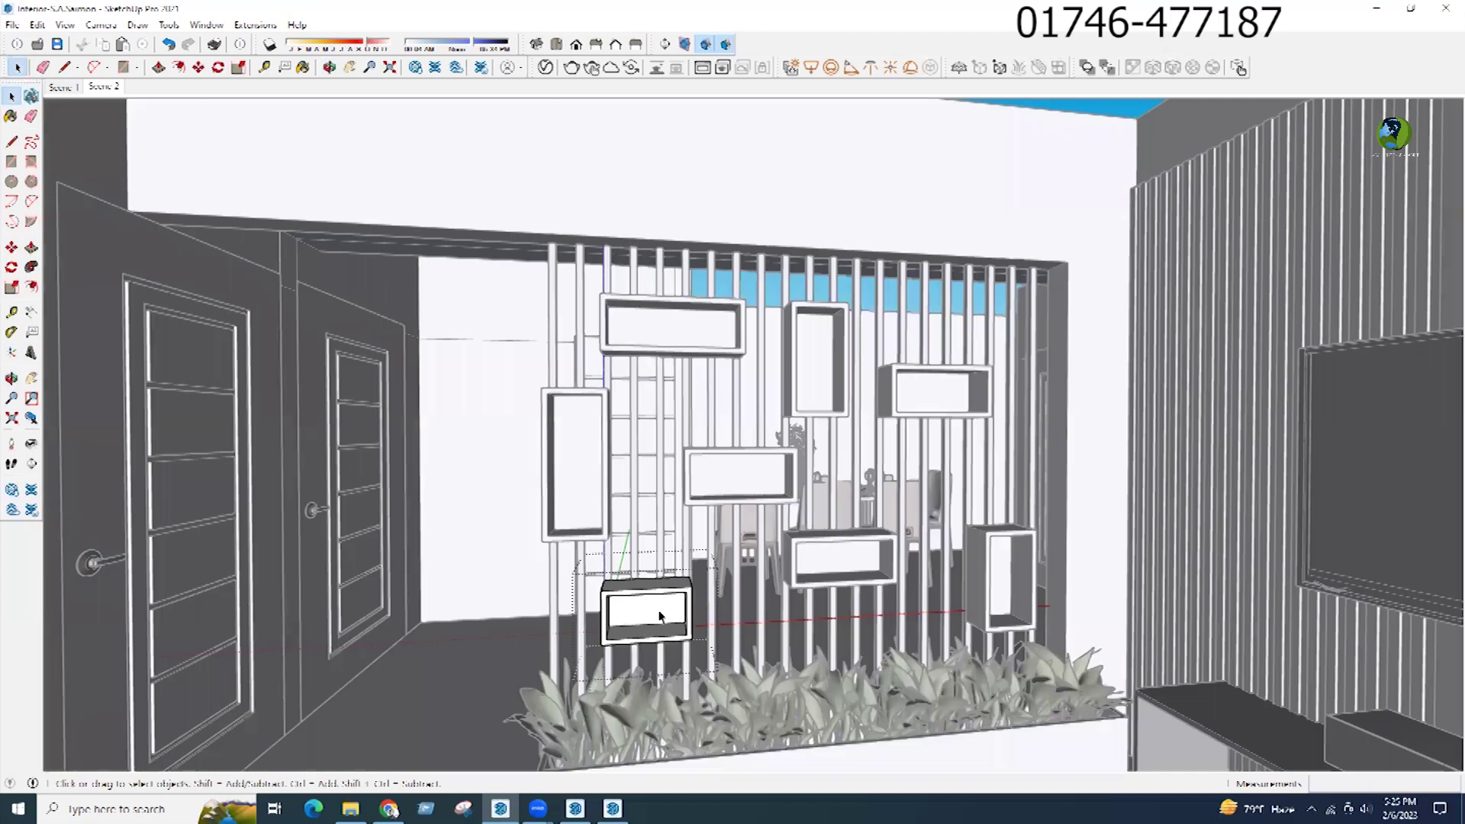
pyautogui.press('Escape')
pyautogui.doubleClick(660, 617)
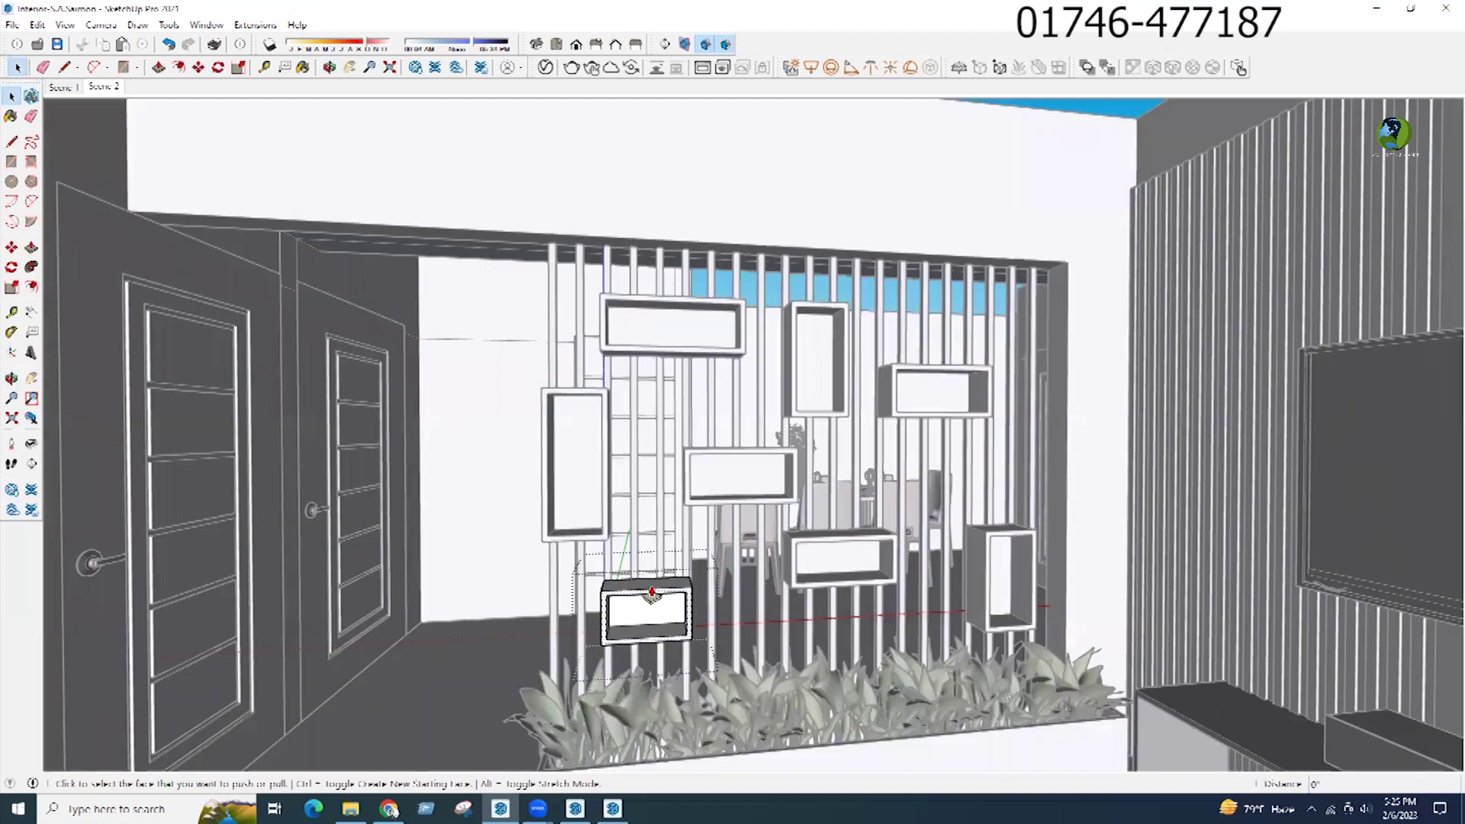
pyautogui.press('p')
pyautogui.click(647, 583)
pyautogui.moveTo(608, 543); pyautogui.dragTo(644, 540, button='middle')
pyautogui.click(644, 539)
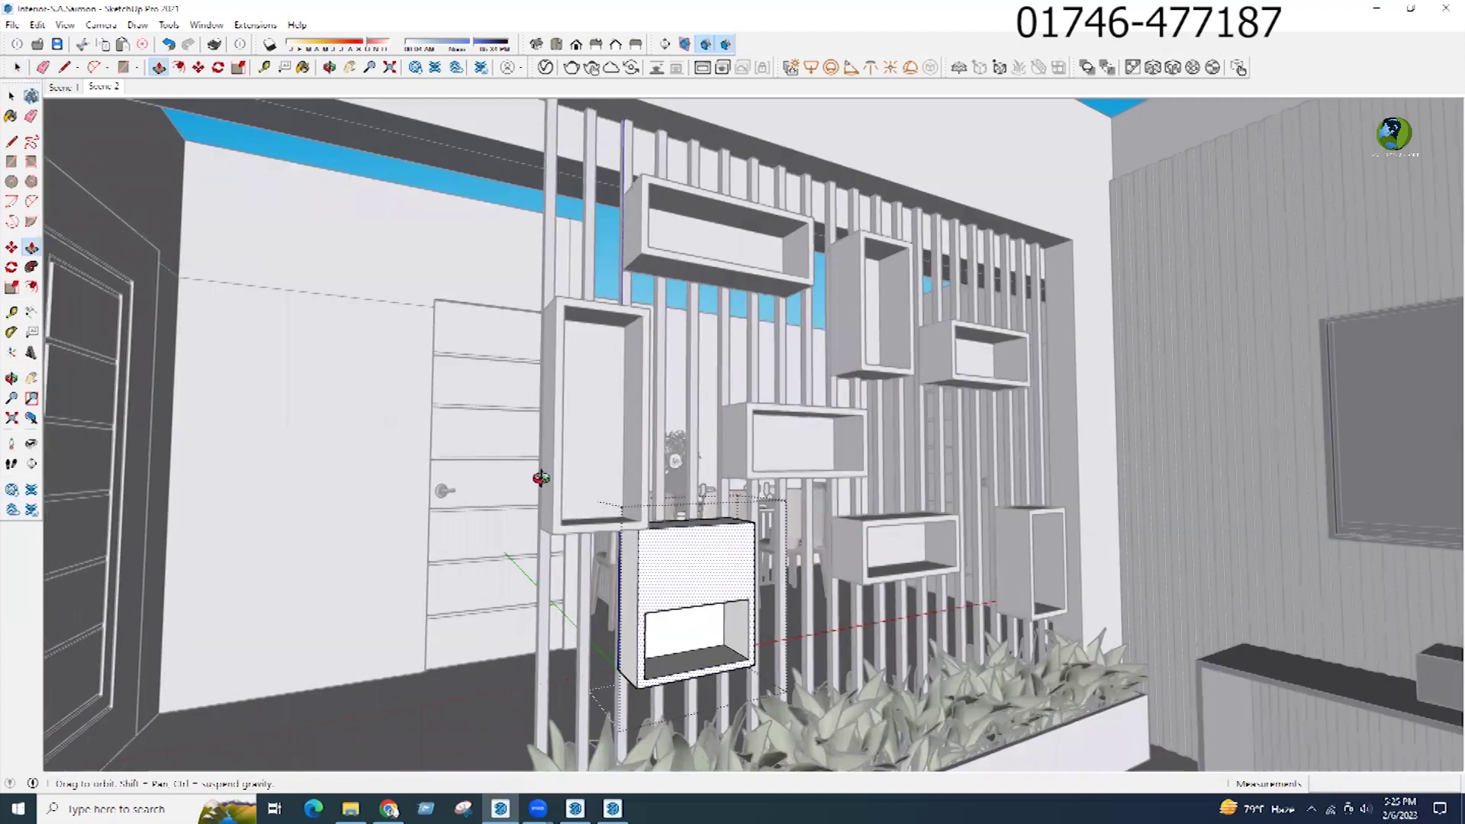
# Step: Try to widen the lower-left box by pulling its outer side face about 4 1/4" along the slats
pyautogui.moveTo(582, 483); pyautogui.dragTo(411, 529, button='middle')
pyautogui.moveTo(632, 578); pyautogui.dragTo(661, 571, button='middle')
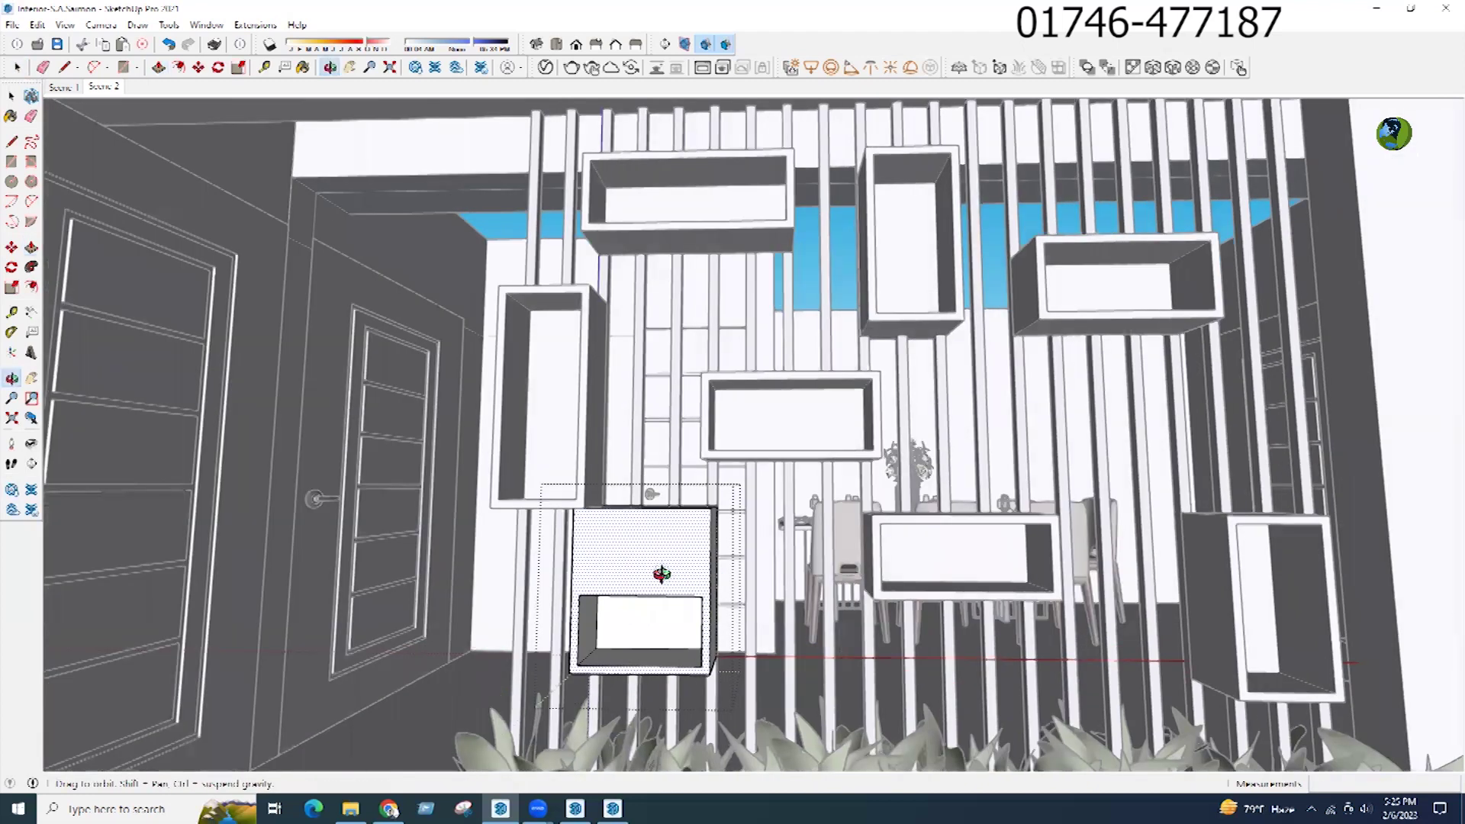
pyautogui.moveTo(842, 579); pyautogui.dragTo(451, 558, button='middle')
pyautogui.moveTo(396, 599); pyautogui.dragTo(452, 584)
pyautogui.moveTo(584, 537); pyautogui.dragTo(408, 584, button='middle')
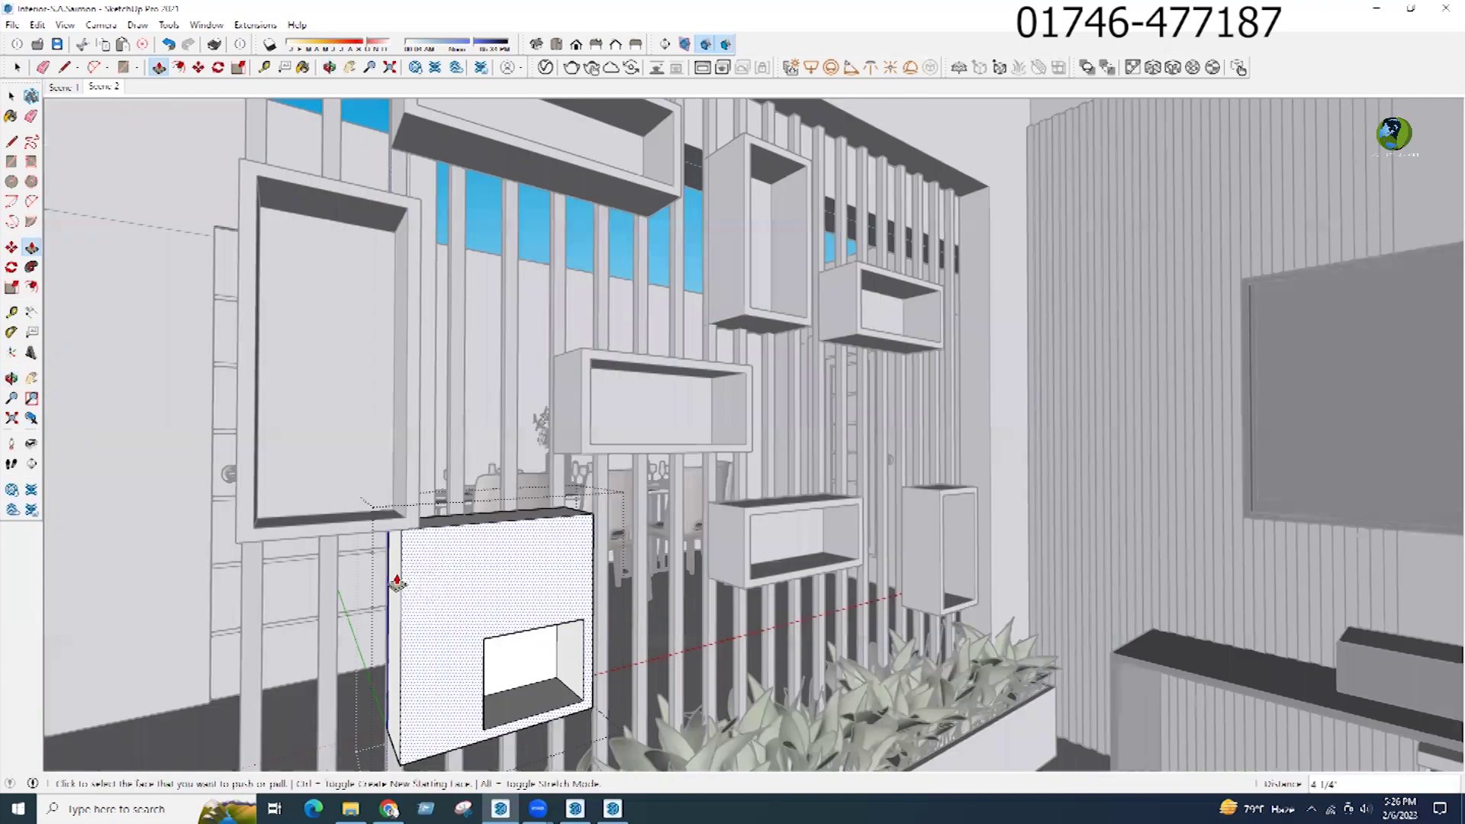
pyautogui.click(397, 584)
pyautogui.click(448, 595)
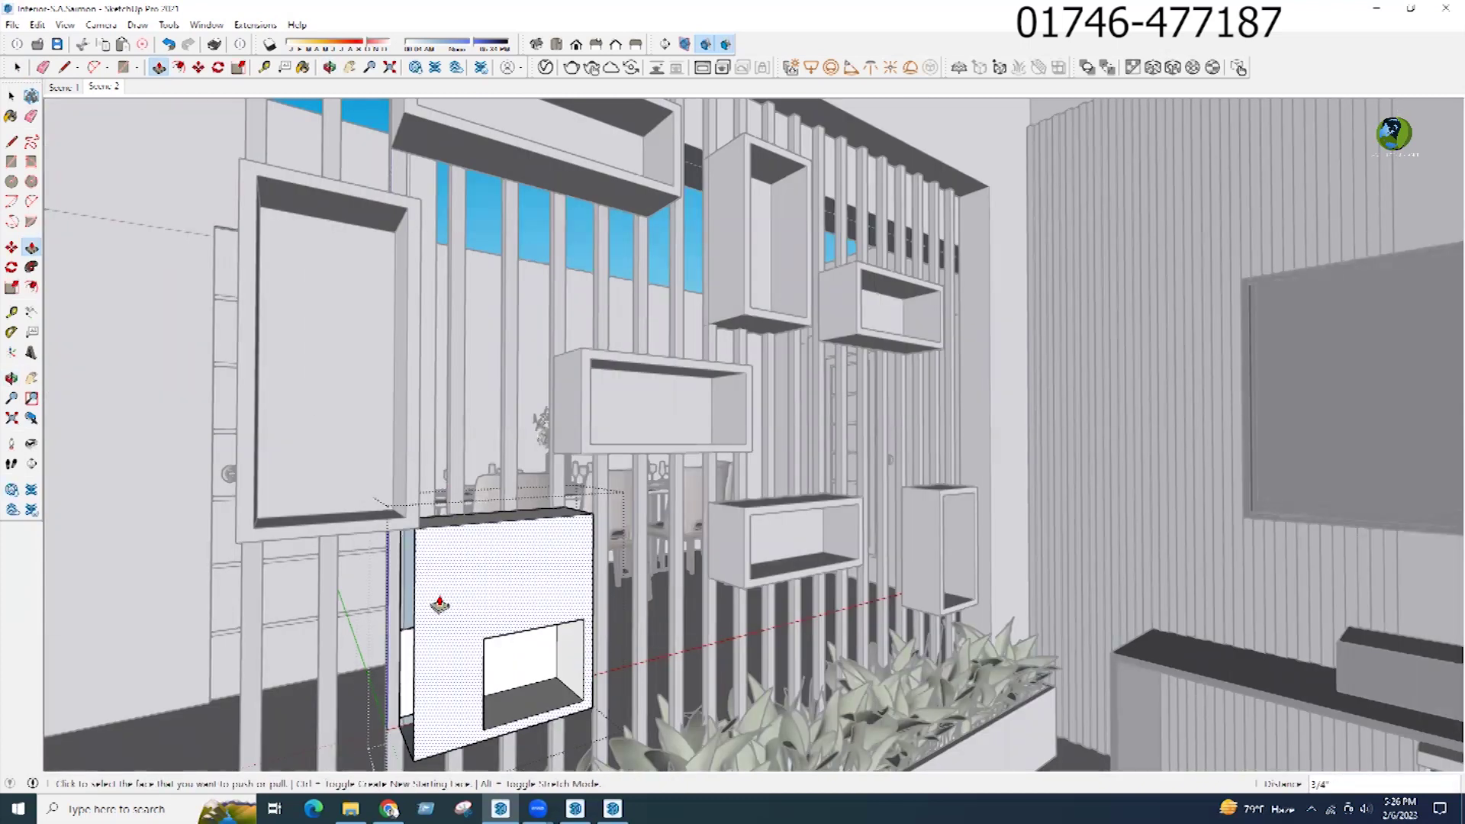
pyautogui.click(401, 594)
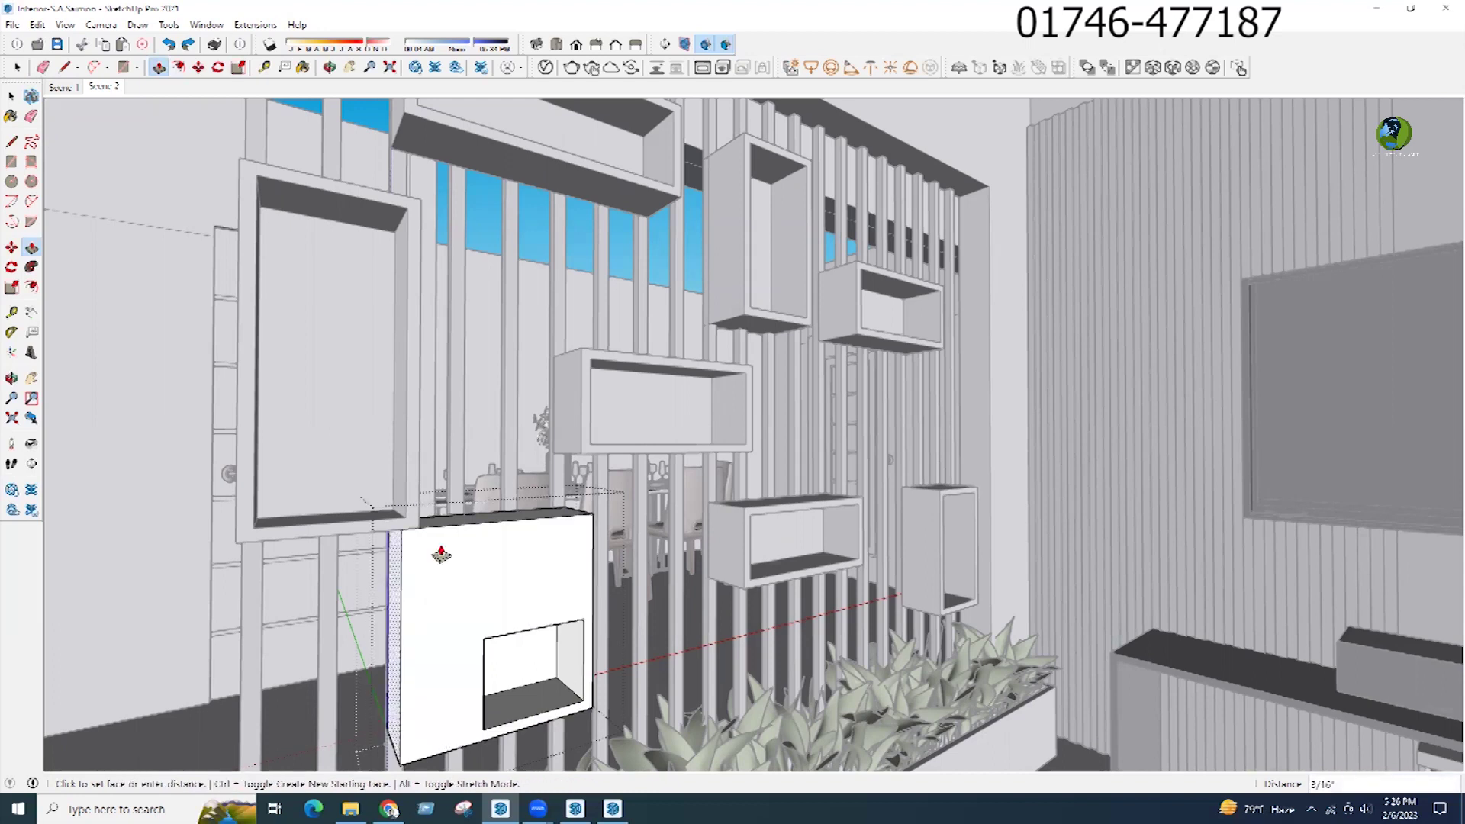
# Step: Separate the added side section of the lower-left box and delete its faces and edges
pyautogui.moveTo(293, 611); pyautogui.dragTo(459, 500, button='middle')
pyautogui.scroll(2, 466, 485)
pyautogui.click(467, 484)
pyautogui.click(449, 534)
pyautogui.moveTo(451, 622); pyautogui.dragTo(446, 512, button='middle')
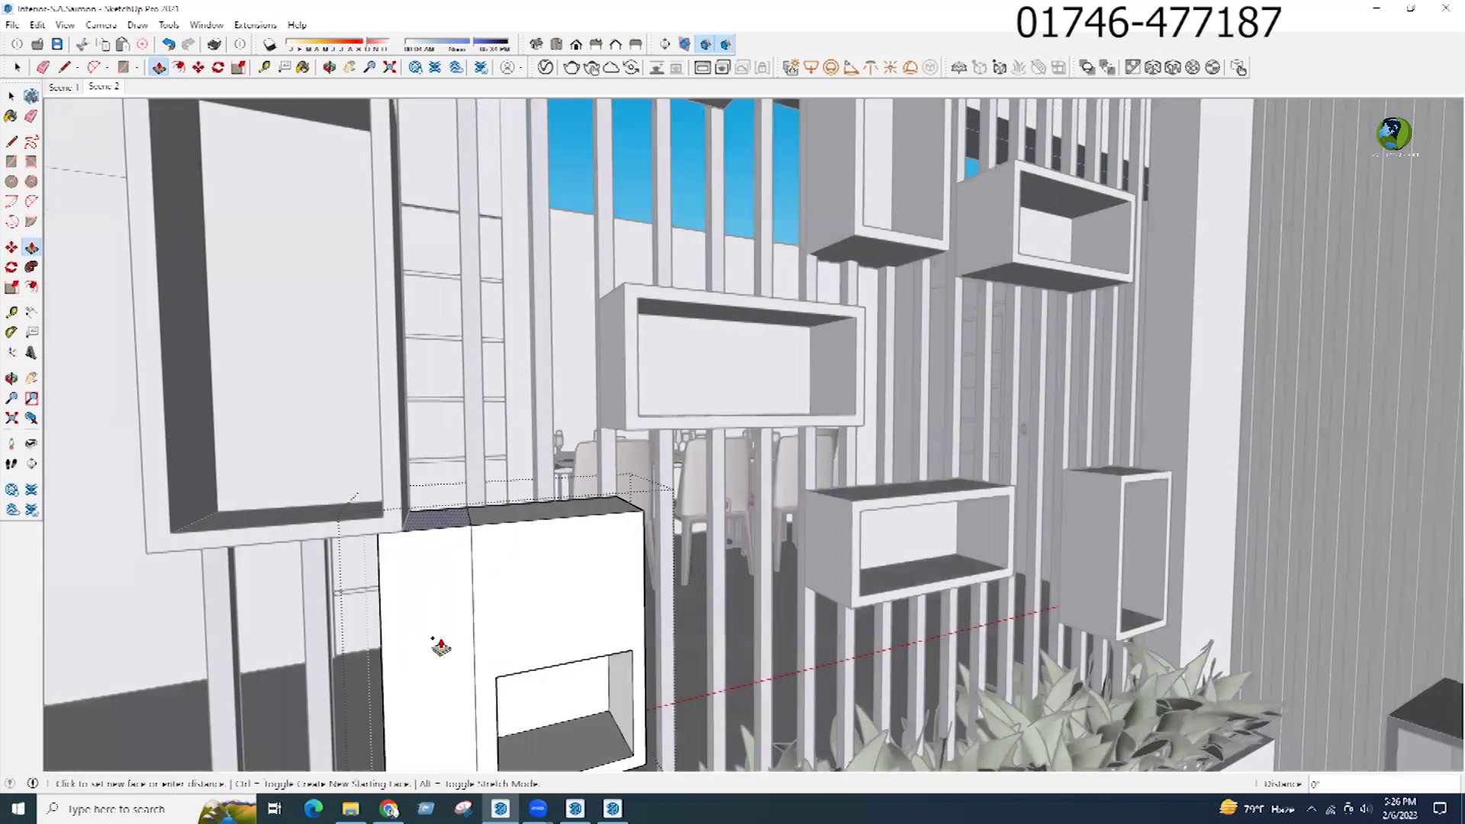
pyautogui.scroll(-1, 444, 614)
pyautogui.press('space')
pyautogui.click(447, 600)
pyautogui.press('Delete')
pyautogui.scroll(-4, 492, 623)
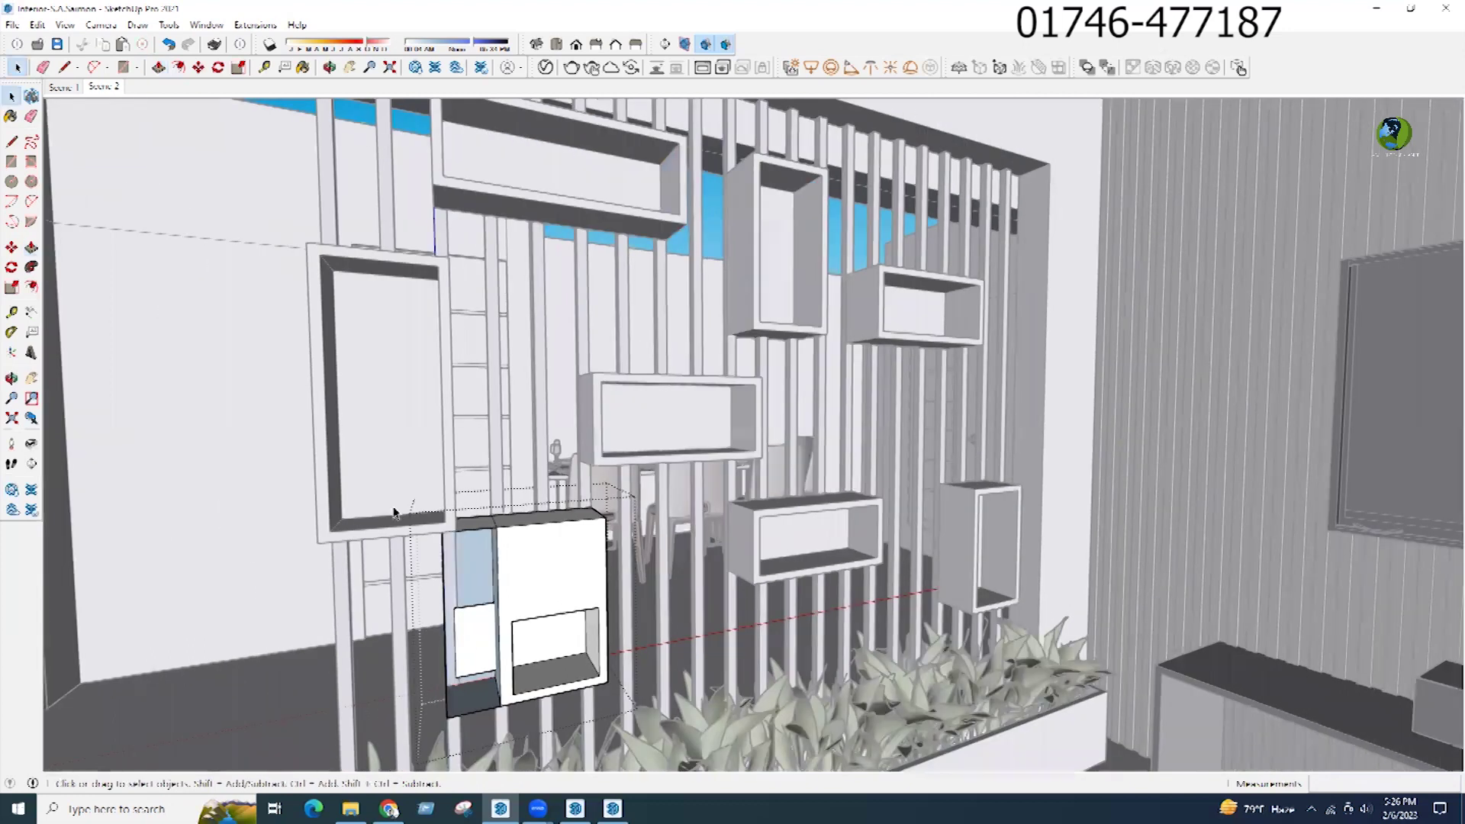
pyautogui.moveTo(479, 746); pyautogui.dragTo(480, 746)
pyautogui.press('Delete')
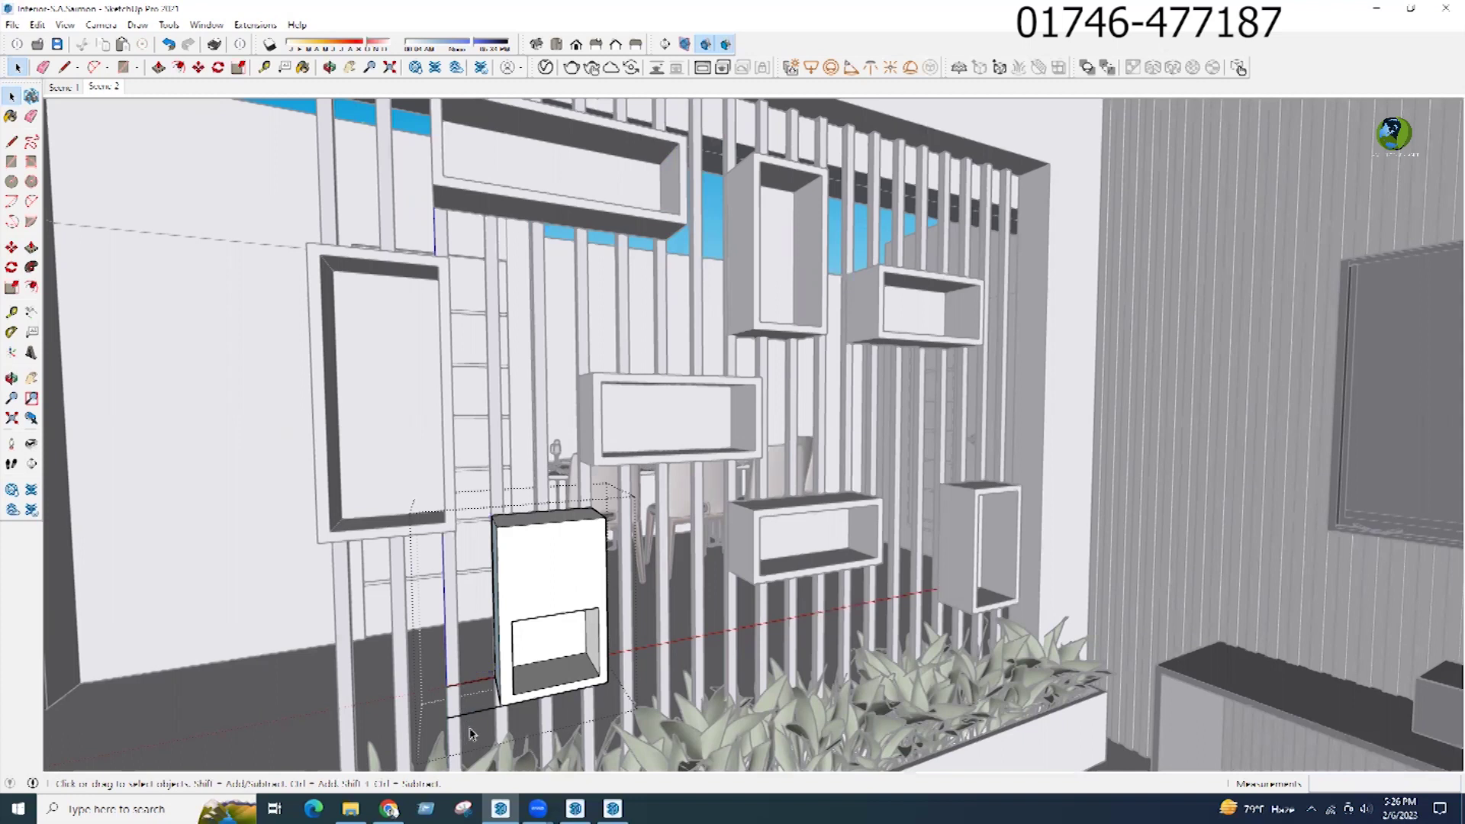
# Step: Push the inner top face of the lower-left box's opening up about 7 3/16", leaving a thin top border
pyautogui.moveTo(467, 720); pyautogui.dragTo(533, 654, button='middle')
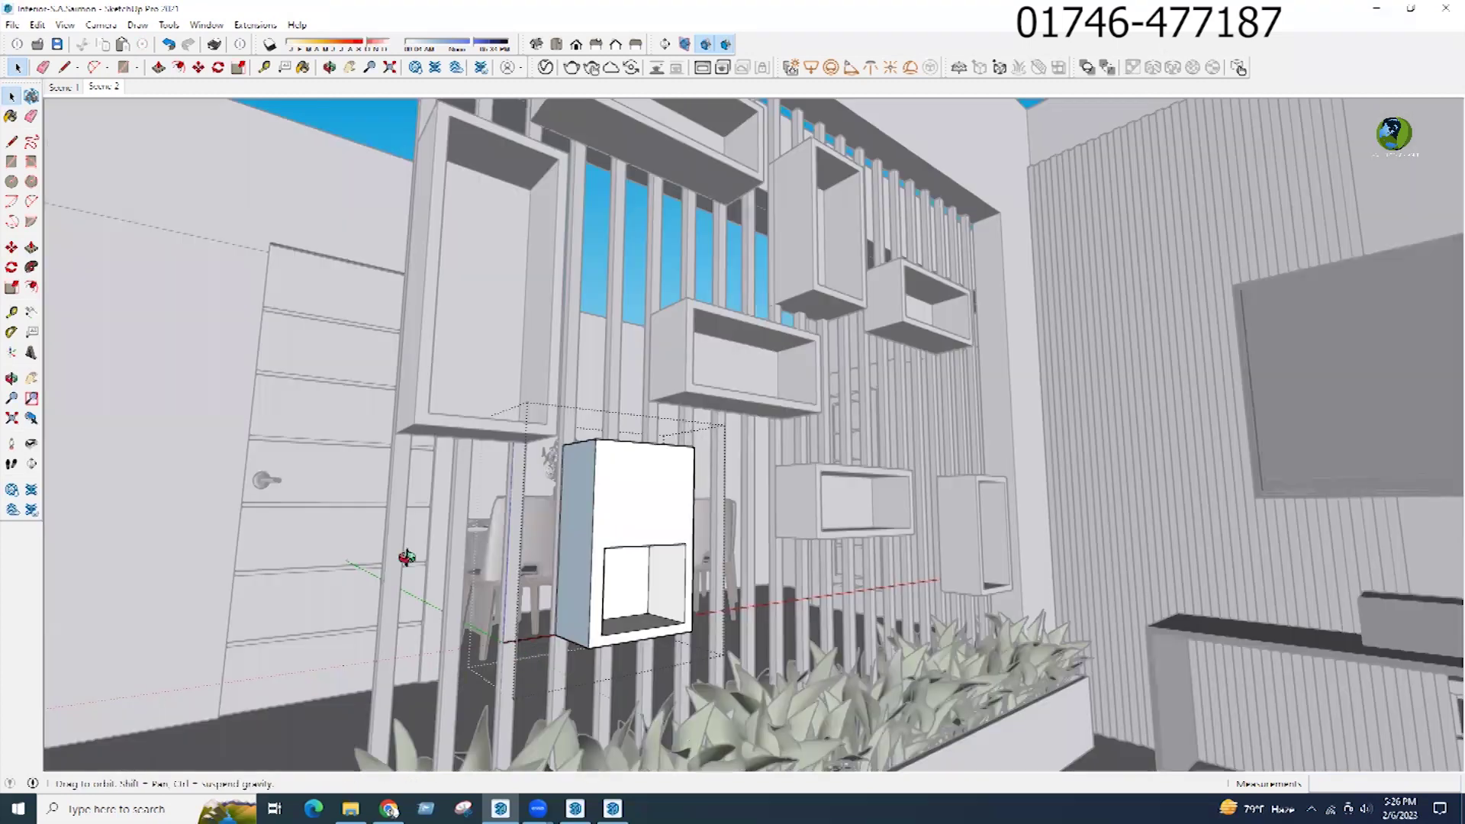
pyautogui.moveTo(445, 673); pyautogui.dragTo(477, 712, button='middle')
pyautogui.moveTo(435, 476); pyautogui.dragTo(431, 598, button='middle')
pyautogui.click(563, 528)
pyautogui.click(585, 416)
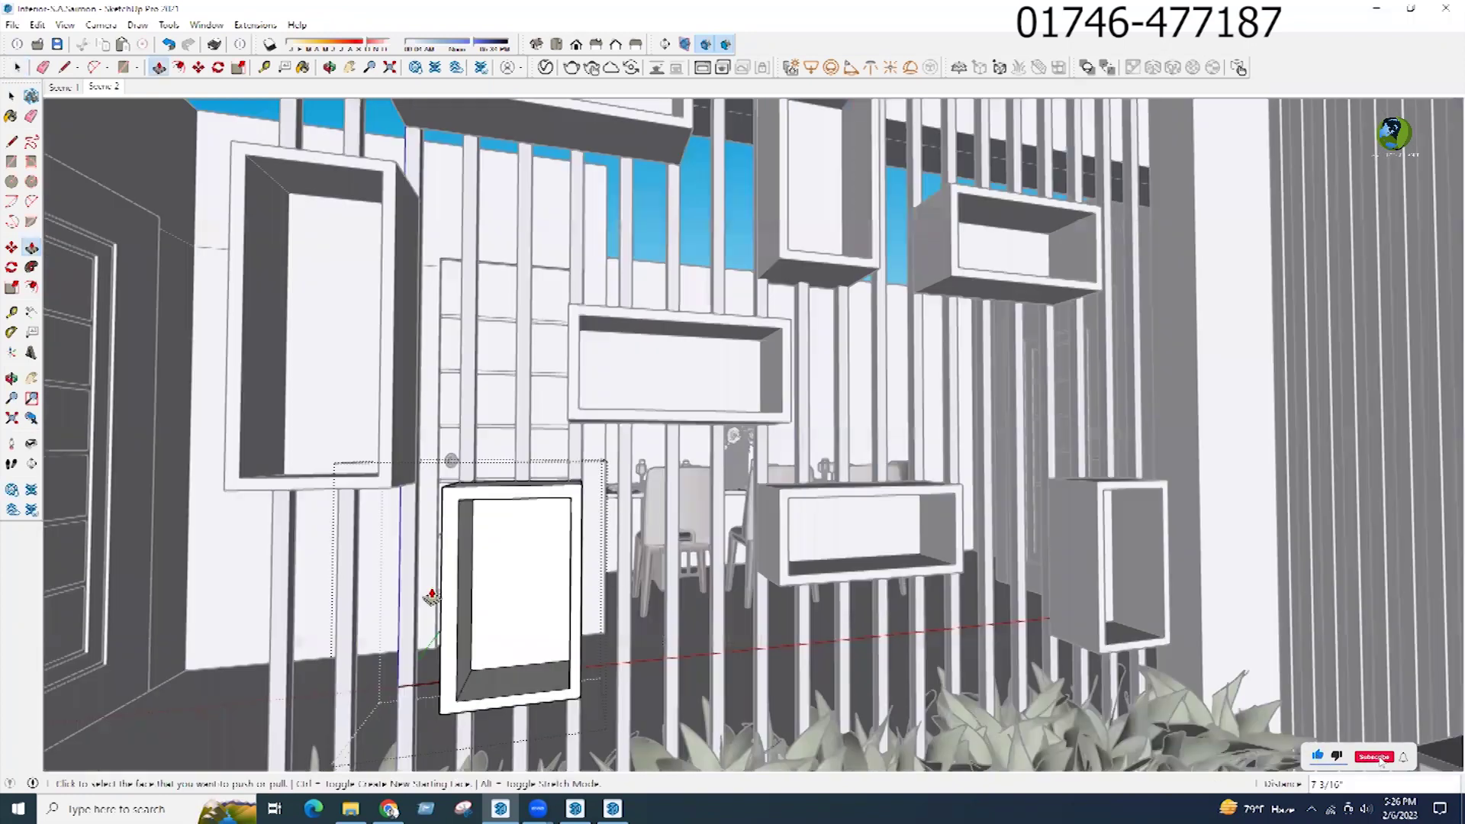
pyautogui.scroll(4, 403, 585)
pyautogui.moveTo(355, 549); pyautogui.dragTo(662, 761, button='middle')
pyautogui.scroll(-3, 477, 645)
pyautogui.press('space')
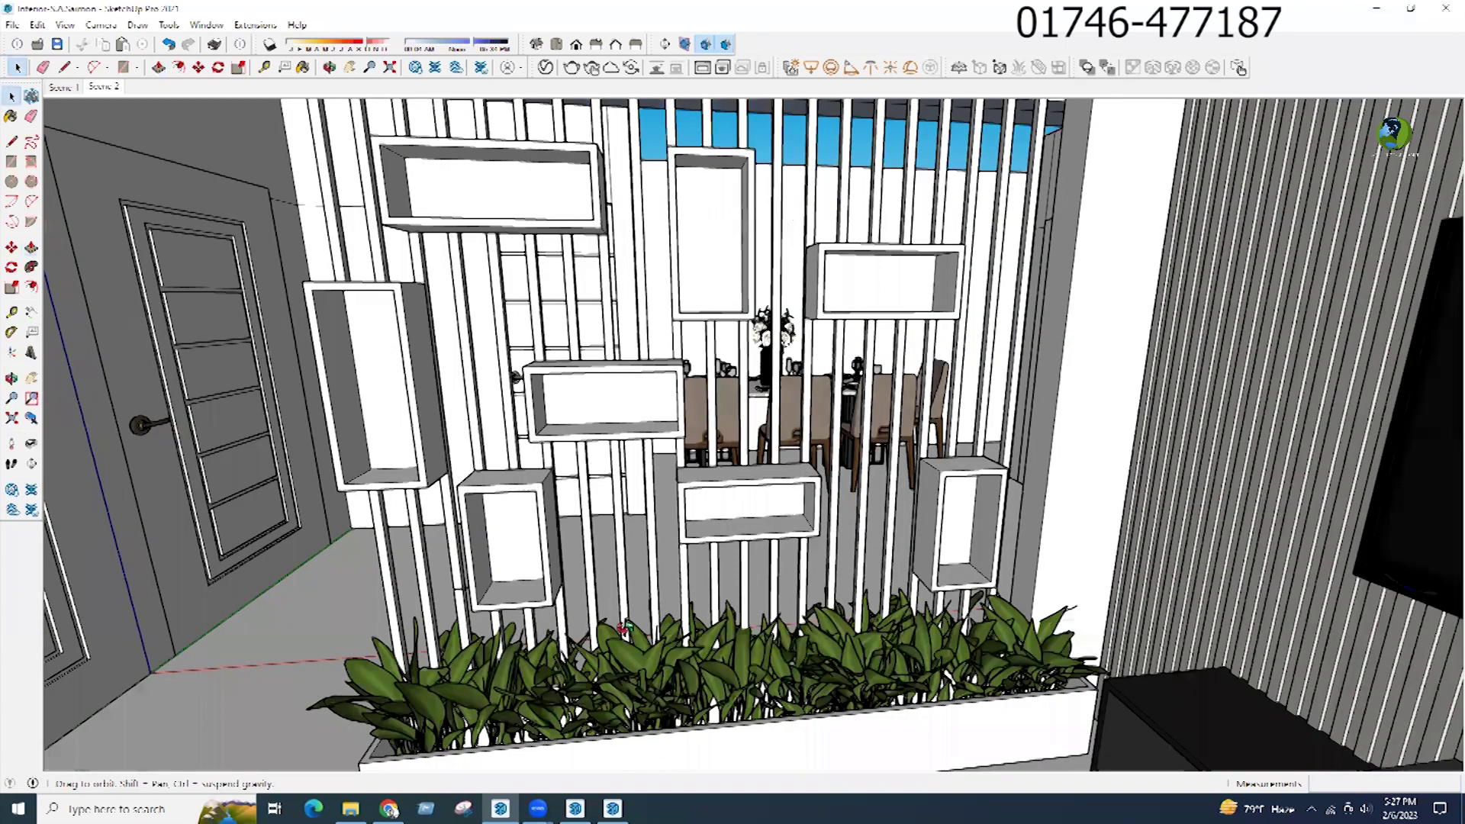
# Step: Scale the upper-right horizontal box wider so it spans more slats
pyautogui.moveTo(600, 549); pyautogui.dragTo(696, 547, button='middle')
pyautogui.moveTo(664, 661); pyautogui.dragTo(717, 694, button='middle')
pyautogui.scroll(3, 756, 367)
pyautogui.click(837, 396)
pyautogui.scroll(-2, 838, 391)
pyautogui.moveTo(866, 392); pyautogui.dragTo(920, 438, button='middle')
pyautogui.press('s')
pyautogui.press('space')
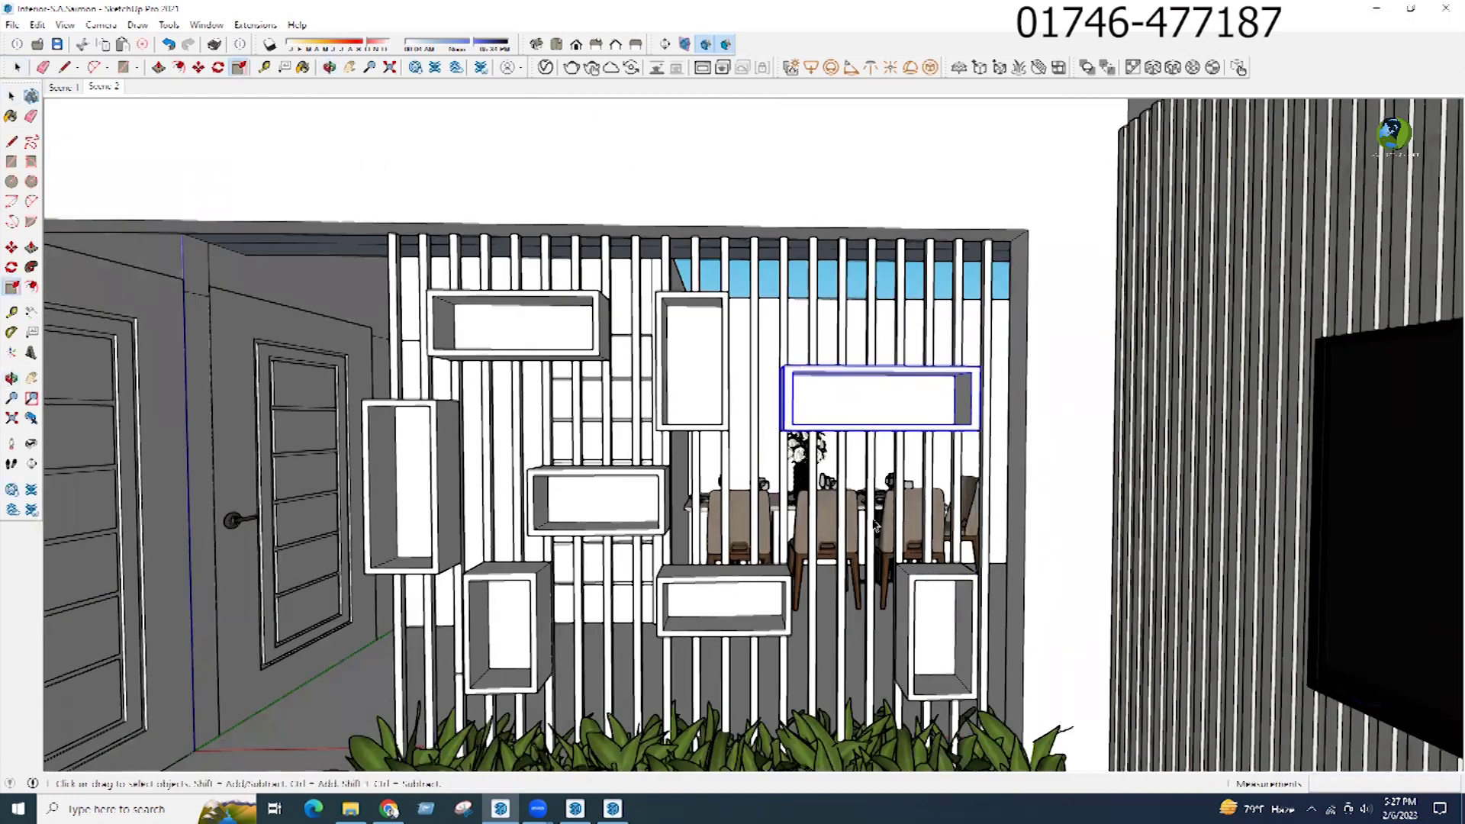
# Step: Scale the far-left upright box shorter by raising its bottom edge
pyautogui.scroll(-3, 840, 488)
pyautogui.moveTo(838, 489); pyautogui.dragTo(833, 462, button='middle')
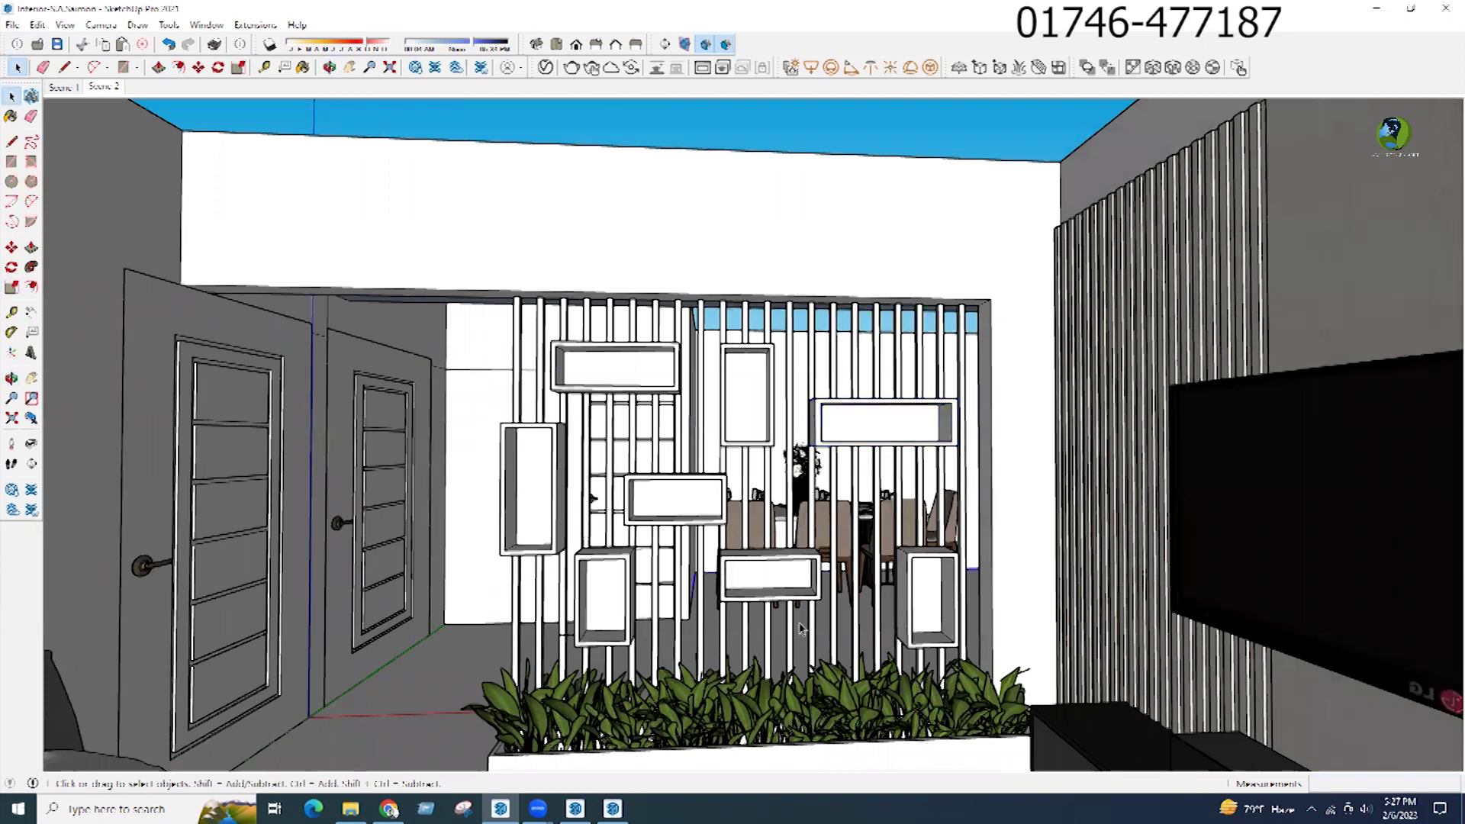
pyautogui.moveTo(801, 628); pyautogui.dragTo(813, 584, button='middle')
pyautogui.moveTo(875, 454); pyautogui.dragTo(887, 459, button='middle')
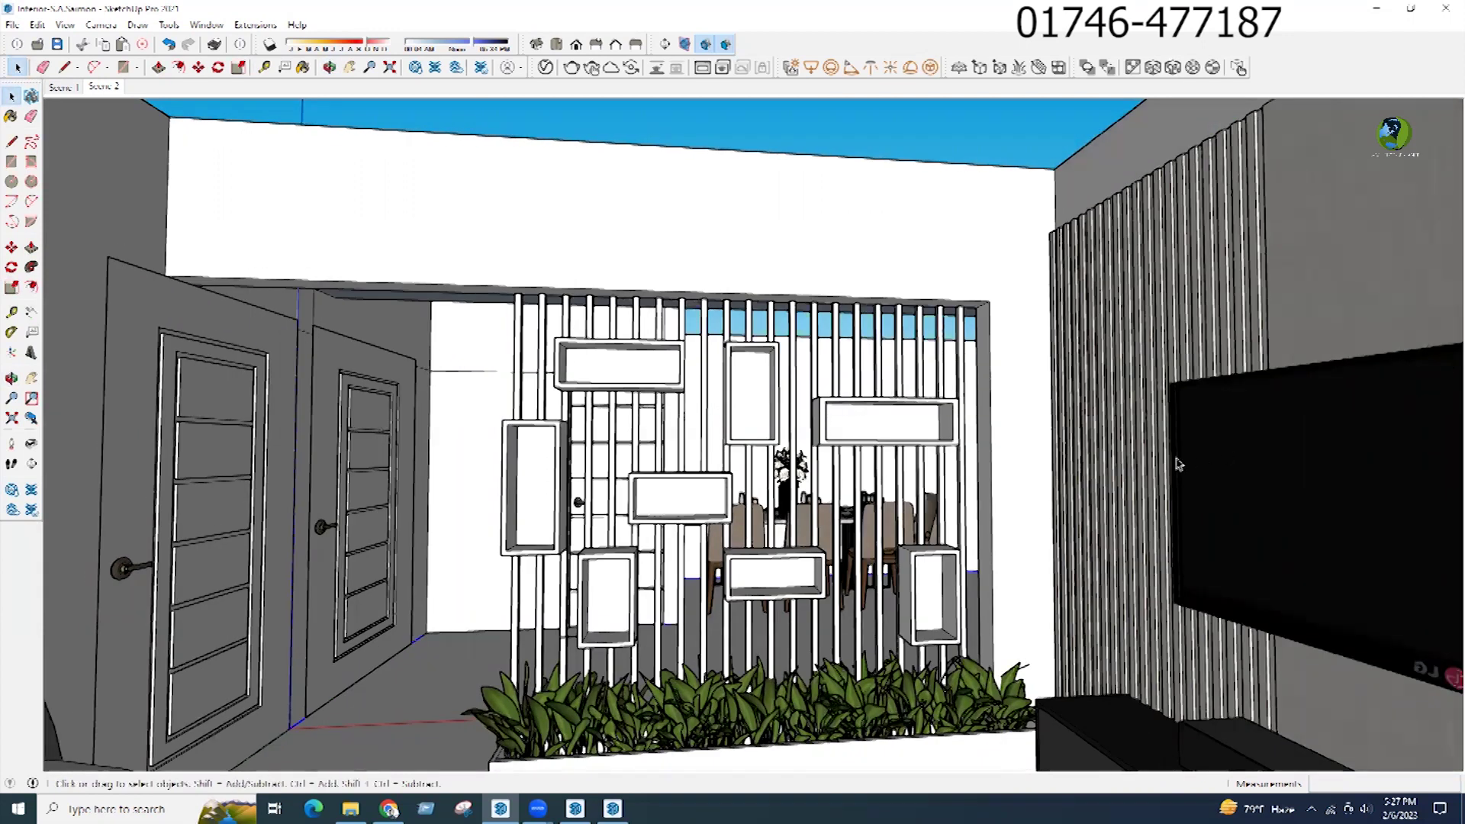
pyautogui.press('s')
pyautogui.moveTo(537, 550); pyautogui.dragTo(537, 522)
pyautogui.press('space')
# Step: Move the lower-middle box down the slats by about 6 3/16"
pyautogui.click(759, 578)
pyautogui.moveTo(759, 578)
pyautogui.mouseDown(button='middle')
pyautogui.moveTo(790, 588)
pyautogui.moveTo(735, 600)
pyautogui.moveTo(762, 592)
pyautogui.moveTo(739, 576)
pyautogui.mouseUp(button='middle')
pyautogui.moveTo(856, 586); pyautogui.dragTo(832, 610, button='middle')
pyautogui.press('m')
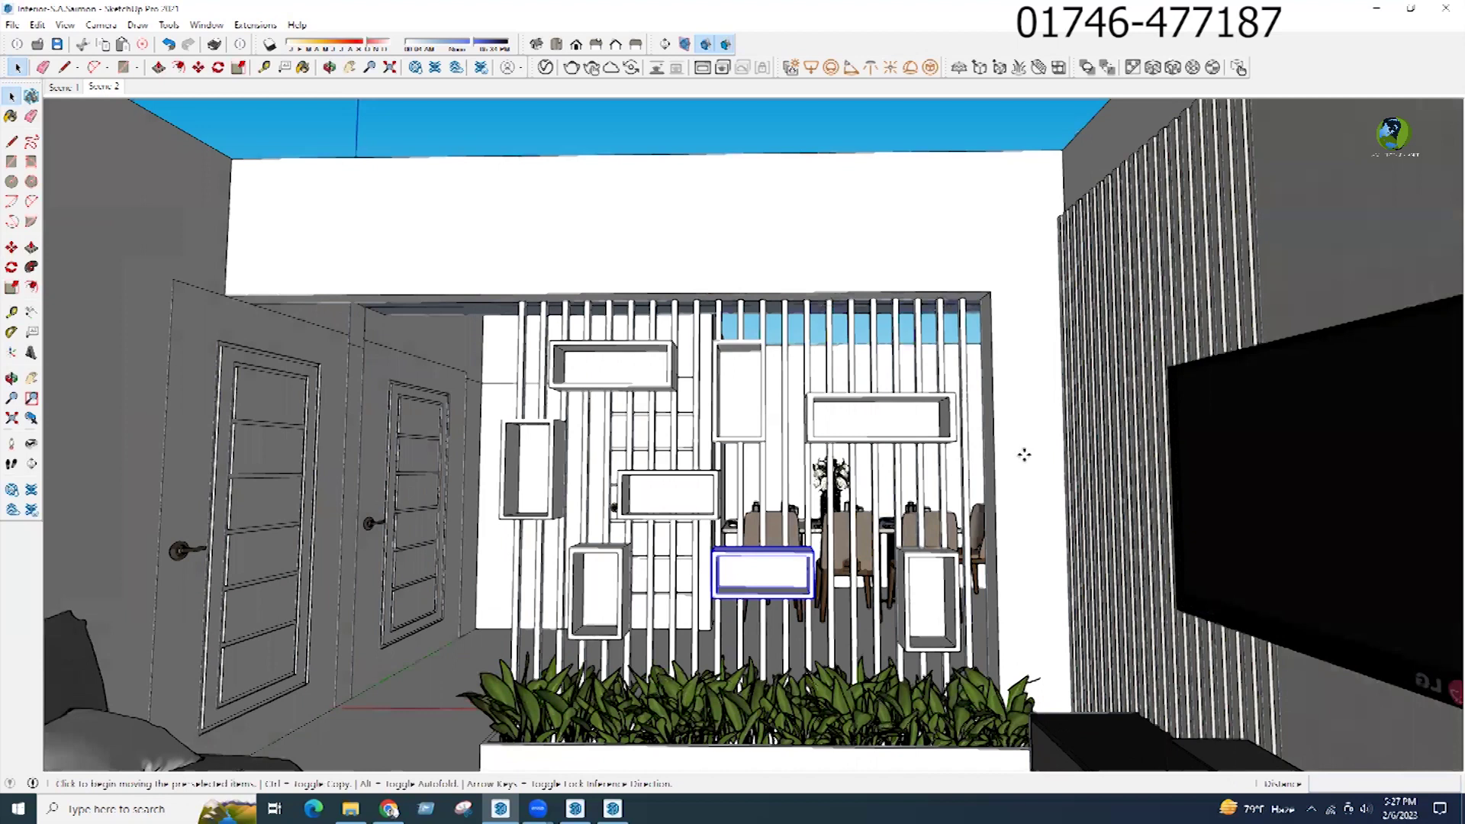
pyautogui.click(1023, 458)
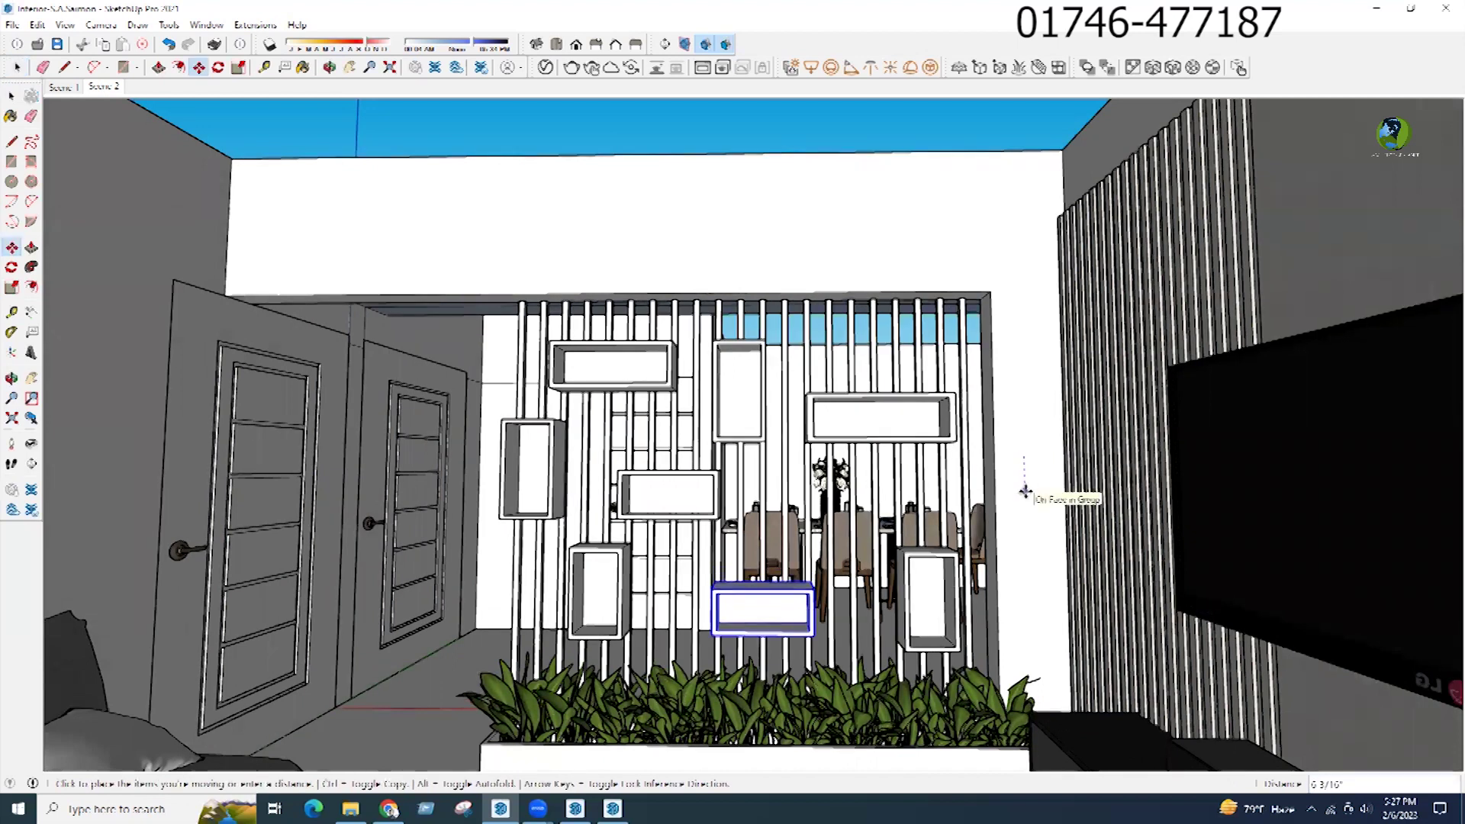
pyautogui.moveTo(1023, 490); pyautogui.dragTo(603, 609, button='middle')
# Step: Draw a horizontal reference line from the lower-left box's bottom corner past the lower-middle box
pyautogui.scroll(3, 753, 618)
pyautogui.scroll(3, 603, 614)
pyautogui.press('l')
pyautogui.click(514, 666)
pyautogui.click(977, 653)
# Step: Move the lower-middle box down so its bottom corner meets the reference line
pyautogui.scroll(5, 786, 656)
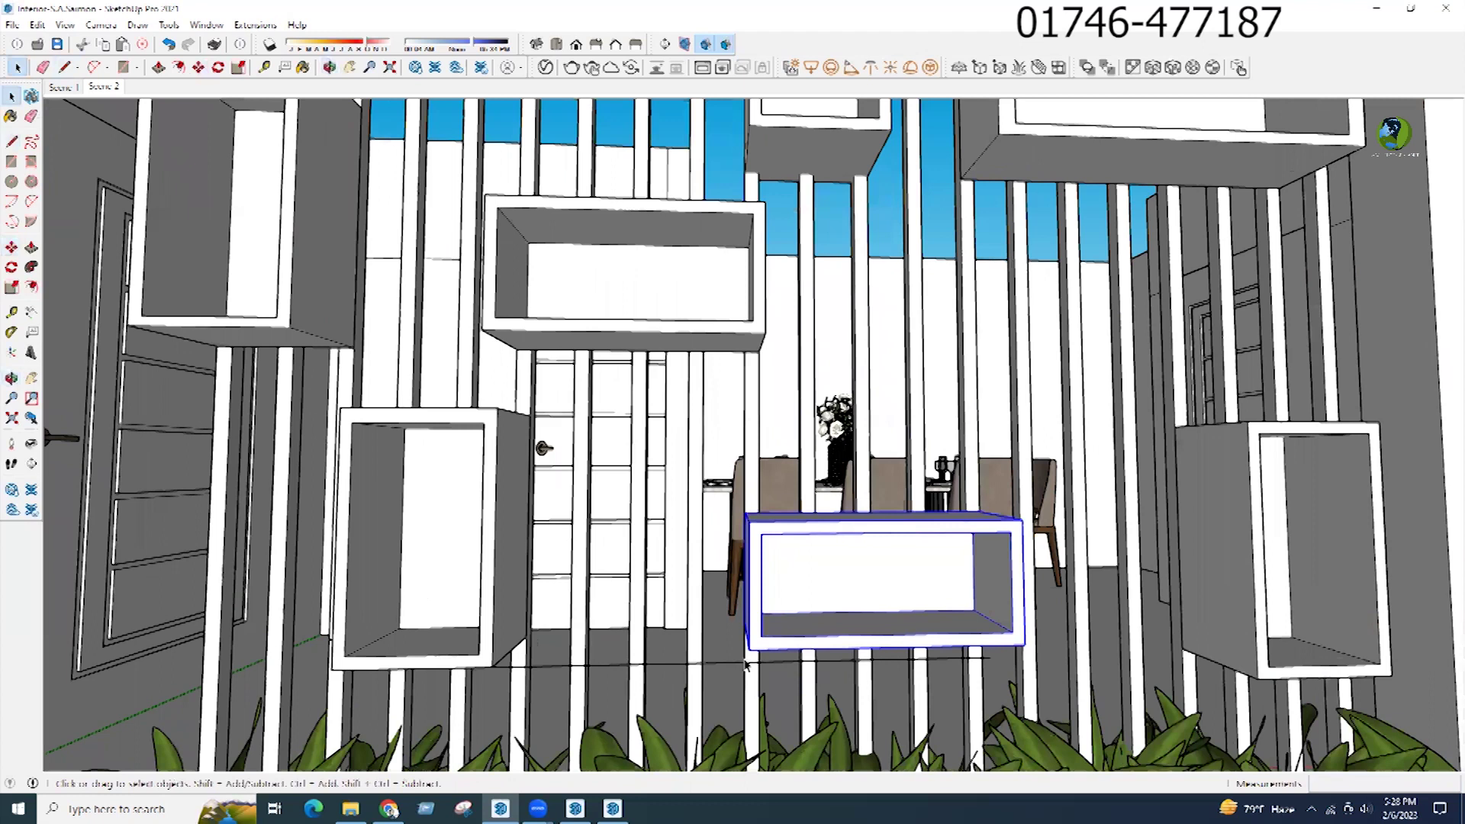
pyautogui.press('m')
pyautogui.click(783, 657)
pyautogui.press('space')
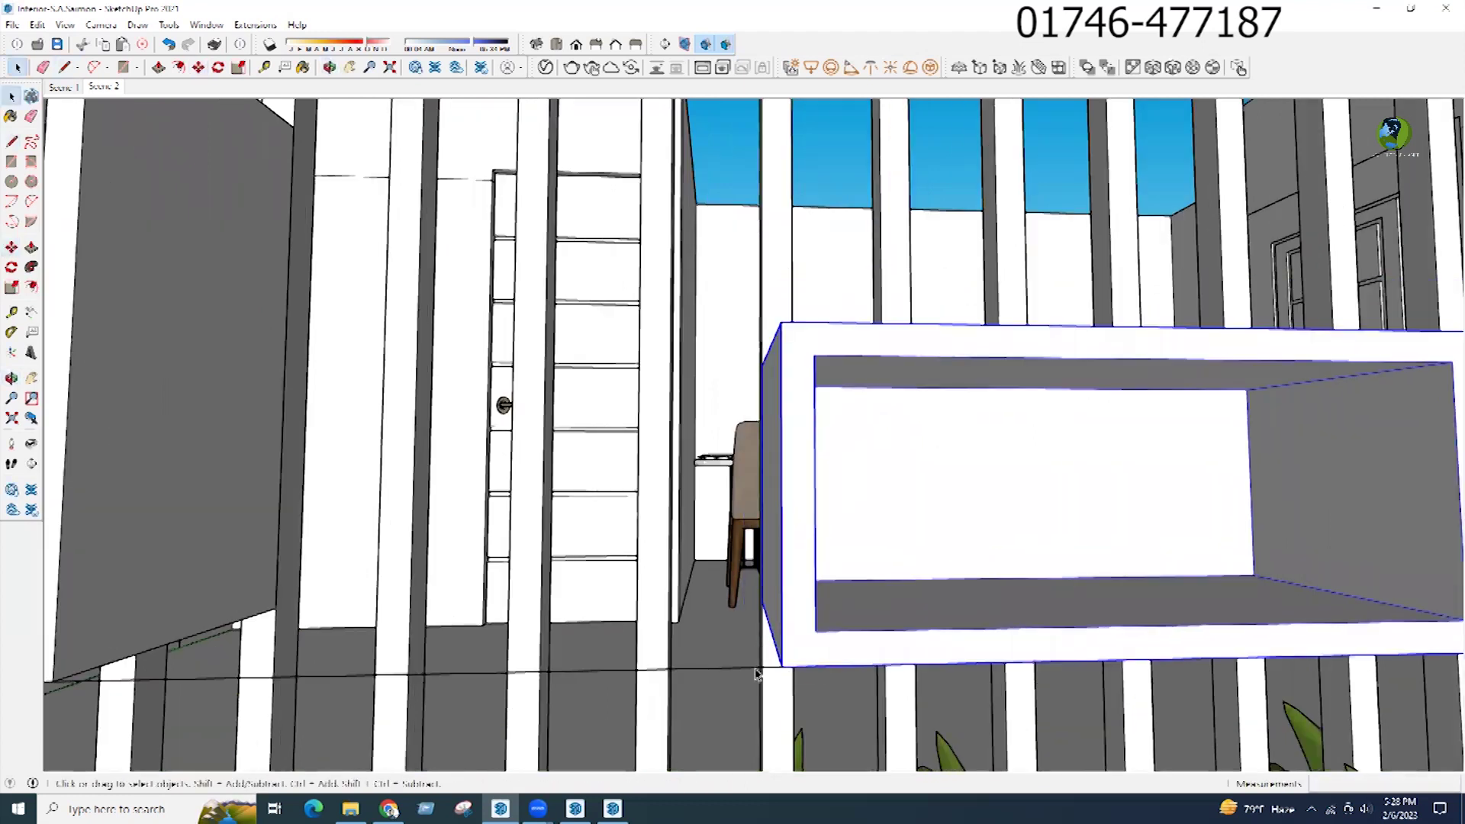
pyautogui.scroll(-5, 764, 671)
pyautogui.scroll(-3, 811, 601)
pyautogui.scroll(-2, 753, 597)
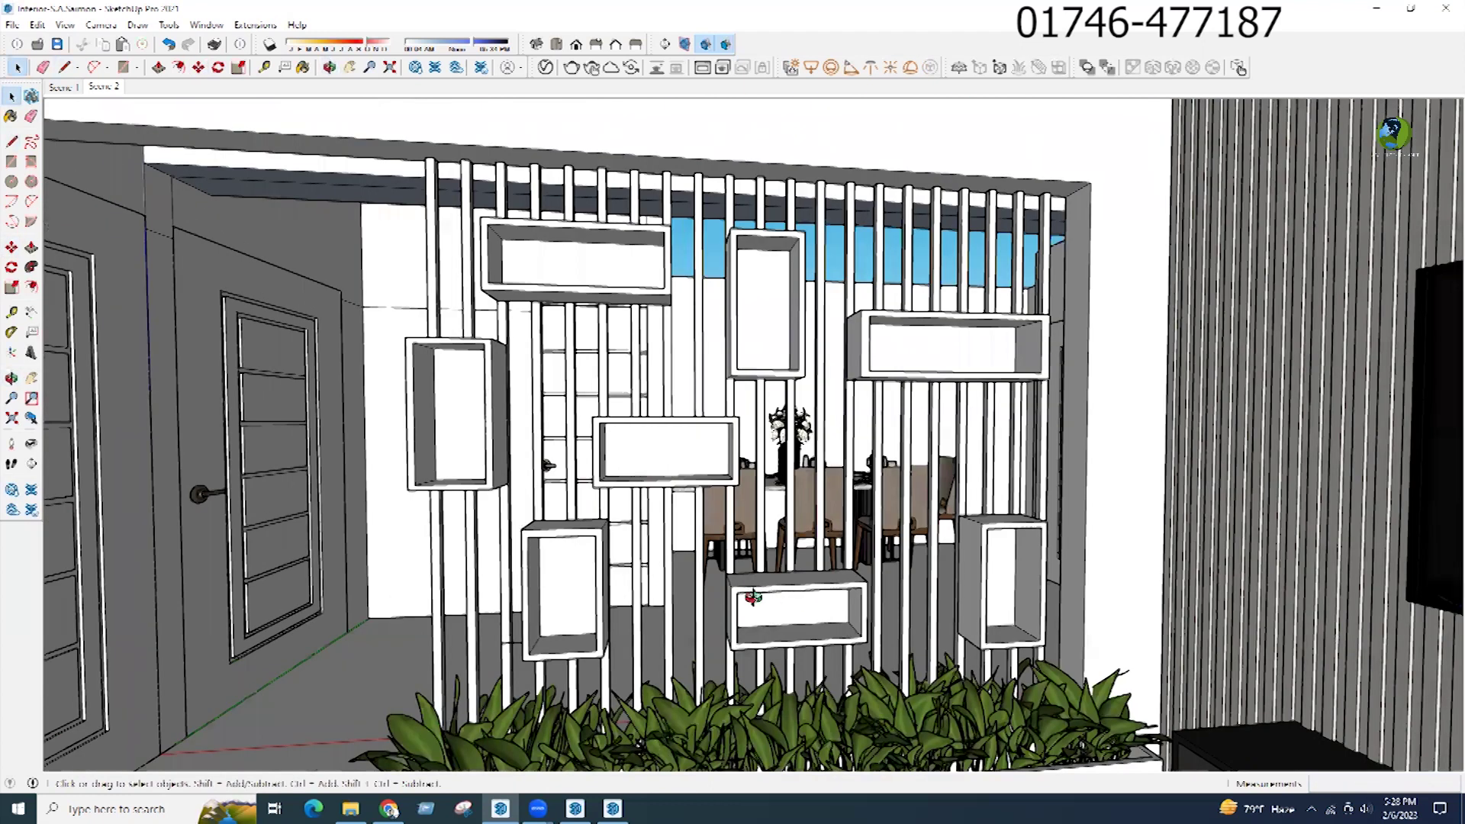
# Step: Draw a reference line from the lower-middle box's bottom corner across to the lower-right box
pyautogui.scroll(2, 698, 589)
pyautogui.press('l')
pyautogui.click(844, 652)
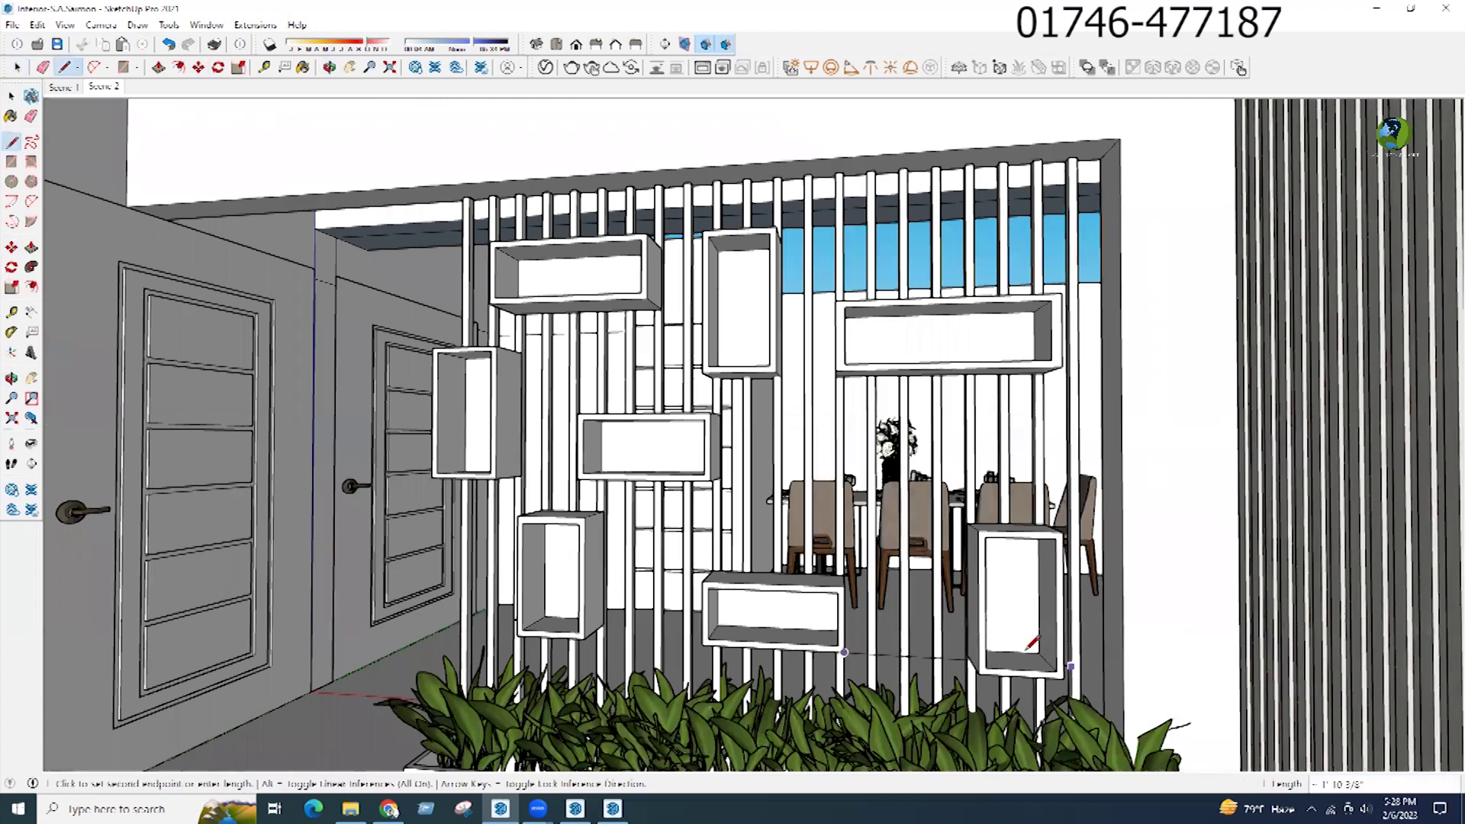
pyautogui.press('space')
# Step: Move the lower-right box up so its bottom corner meets the line from the lower-middle box
pyautogui.click(989, 666)
pyautogui.scroll(3, 989, 668)
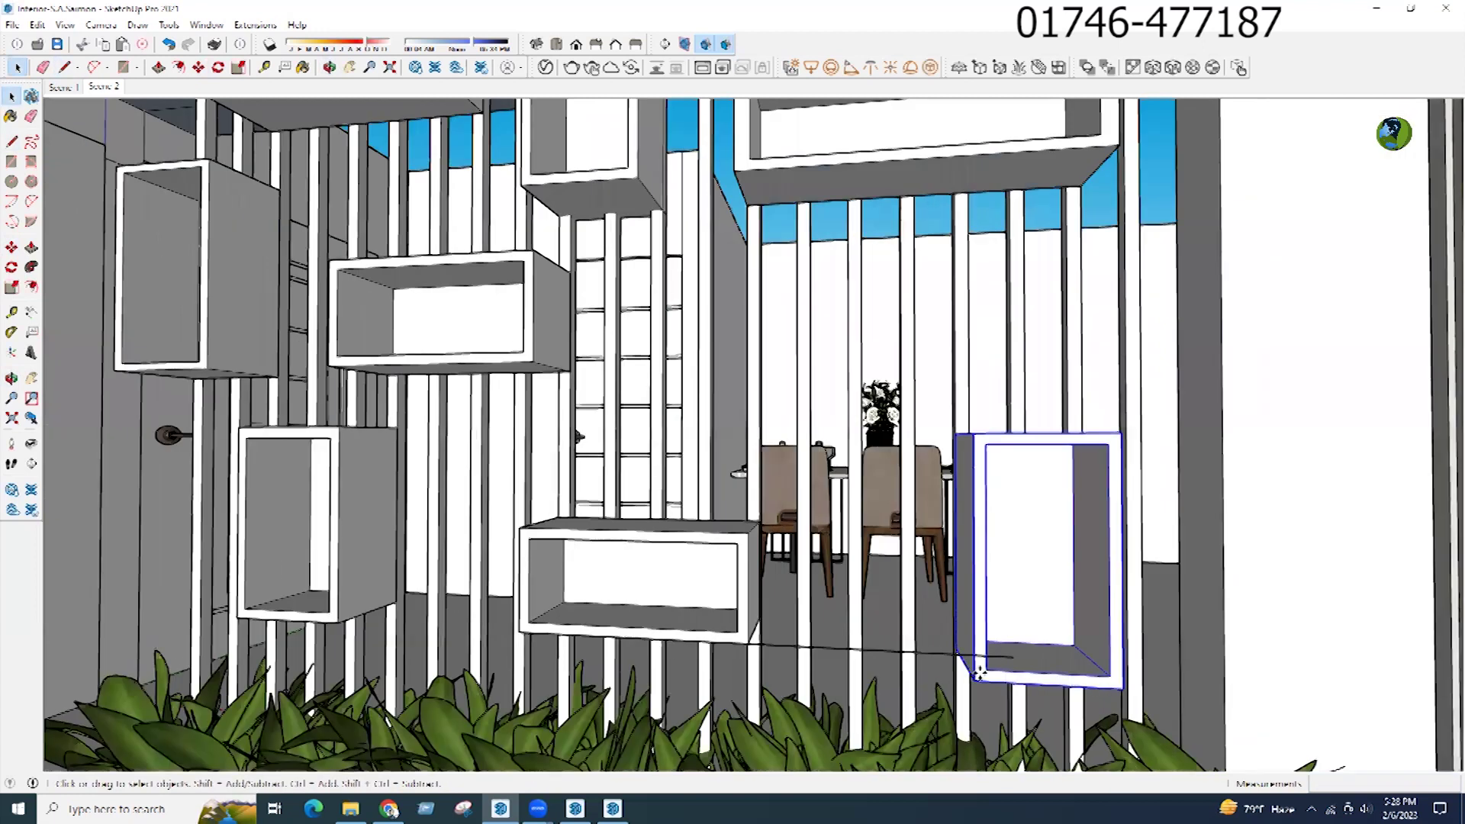
pyautogui.press('m')
pyautogui.scroll(1, 977, 677)
pyautogui.click(973, 680)
pyautogui.click(974, 657)
pyautogui.press('space')
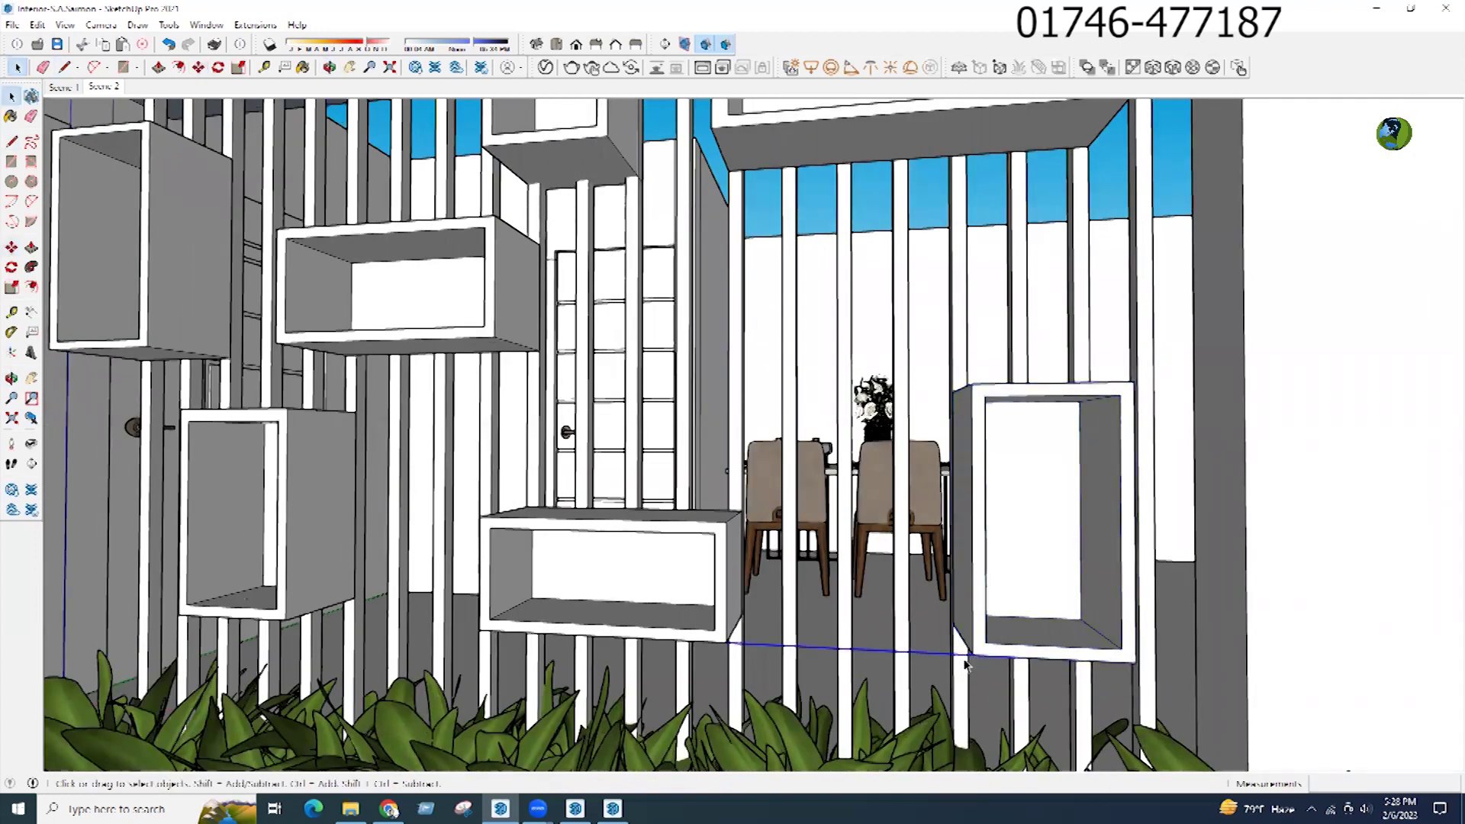
pyautogui.scroll(-8, 965, 664)
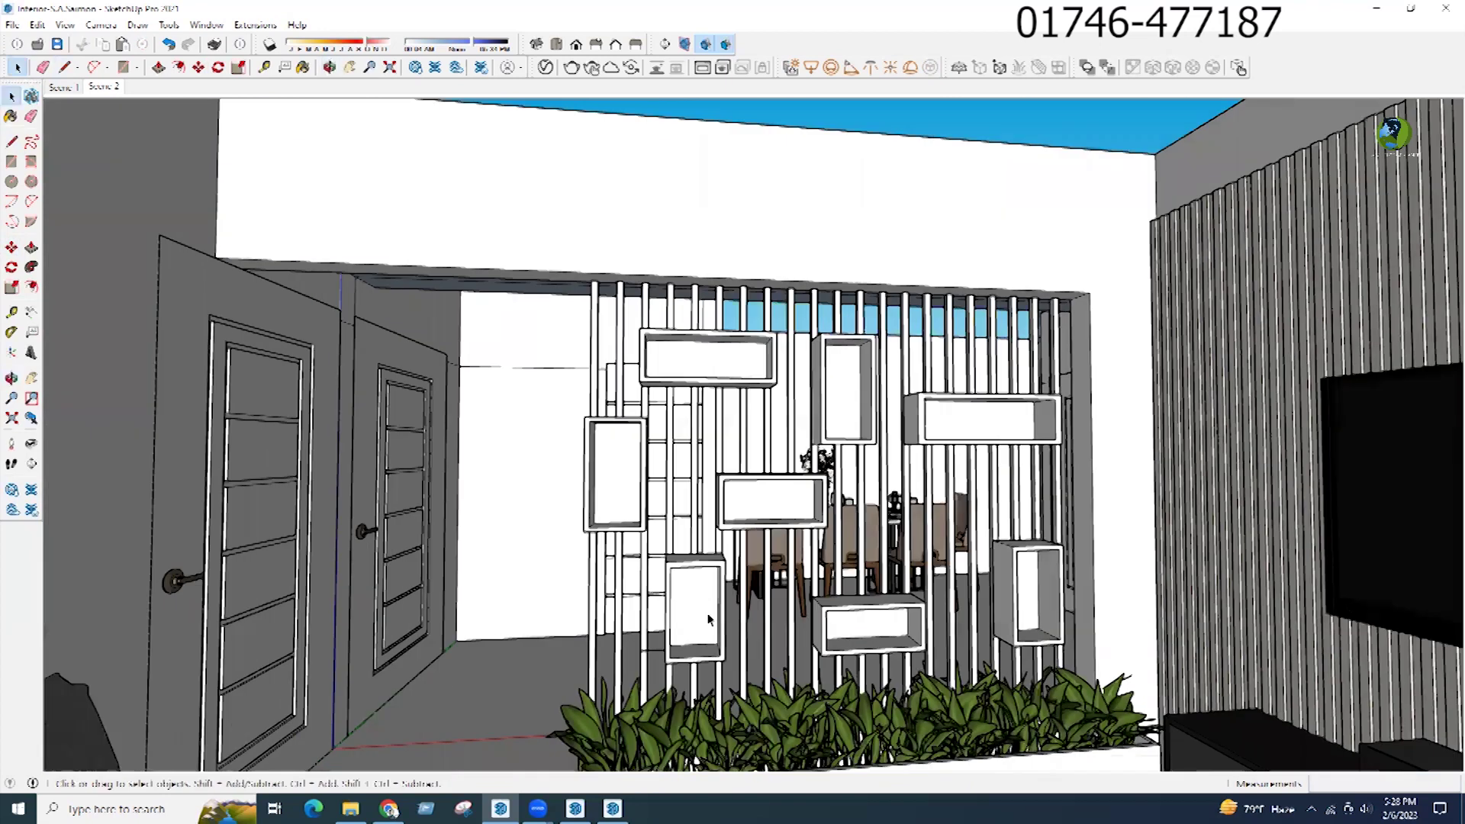
# Step: Try moving the wide upper-right box down the slats, and undo the move
pyautogui.scroll(3, 660, 628)
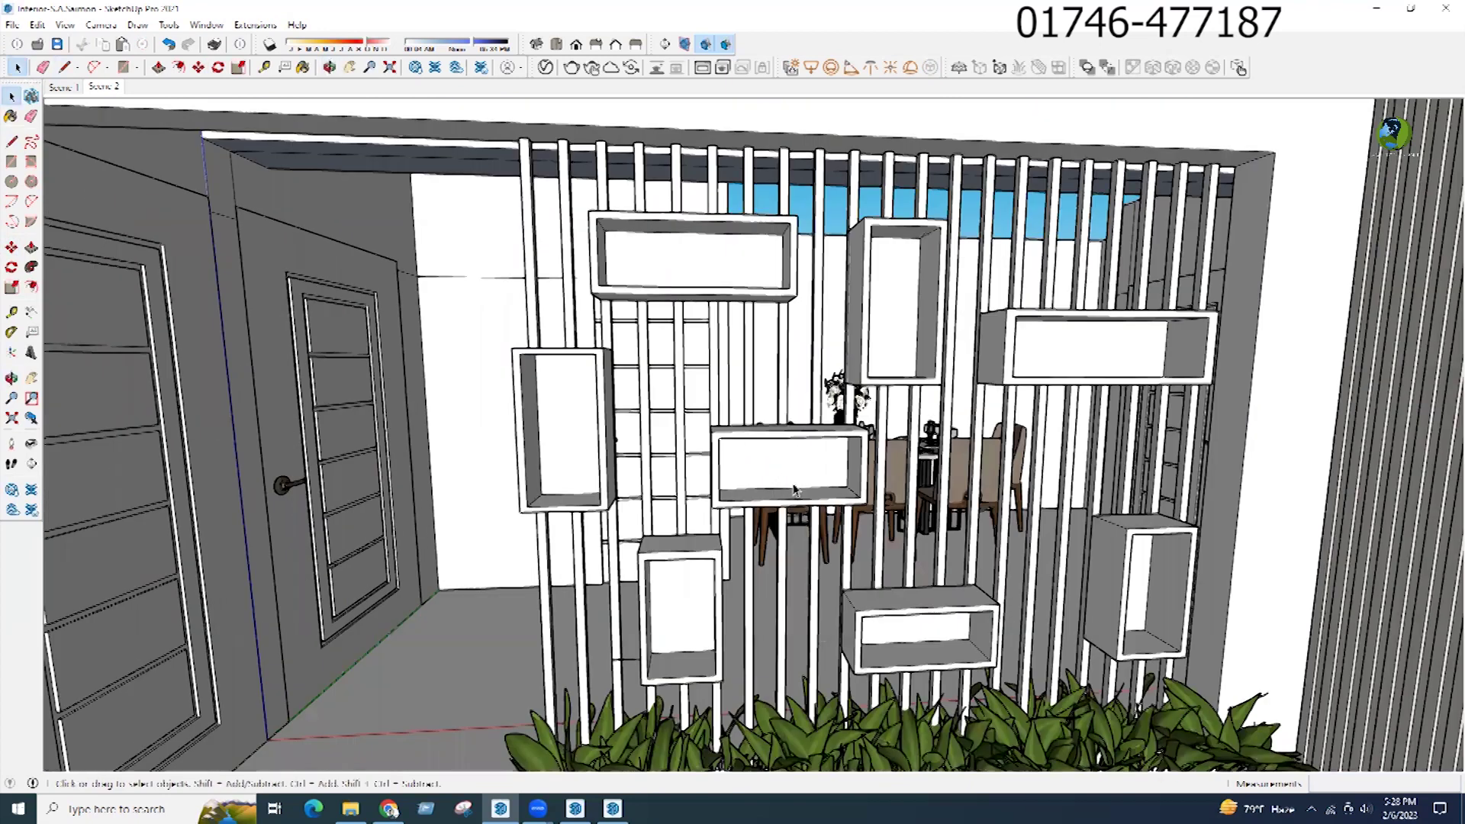
pyautogui.moveTo(963, 596); pyautogui.dragTo(1084, 587, button='middle')
pyautogui.moveTo(865, 588); pyautogui.dragTo(723, 562, button='middle')
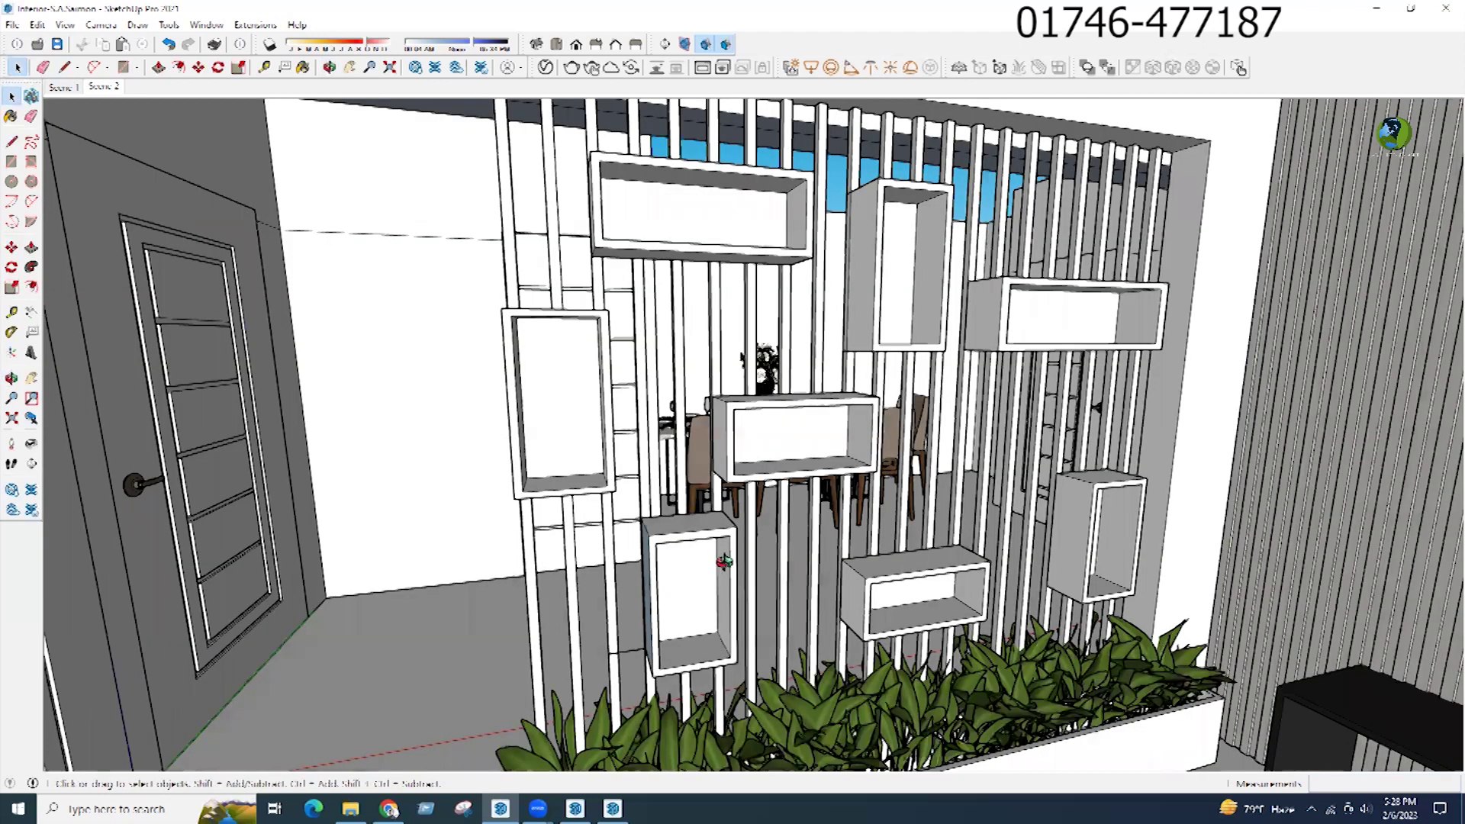
pyautogui.moveTo(917, 480); pyautogui.dragTo(1227, 288, button='middle')
pyautogui.click(957, 357)
pyautogui.press('m')
pyautogui.click(1226, 303)
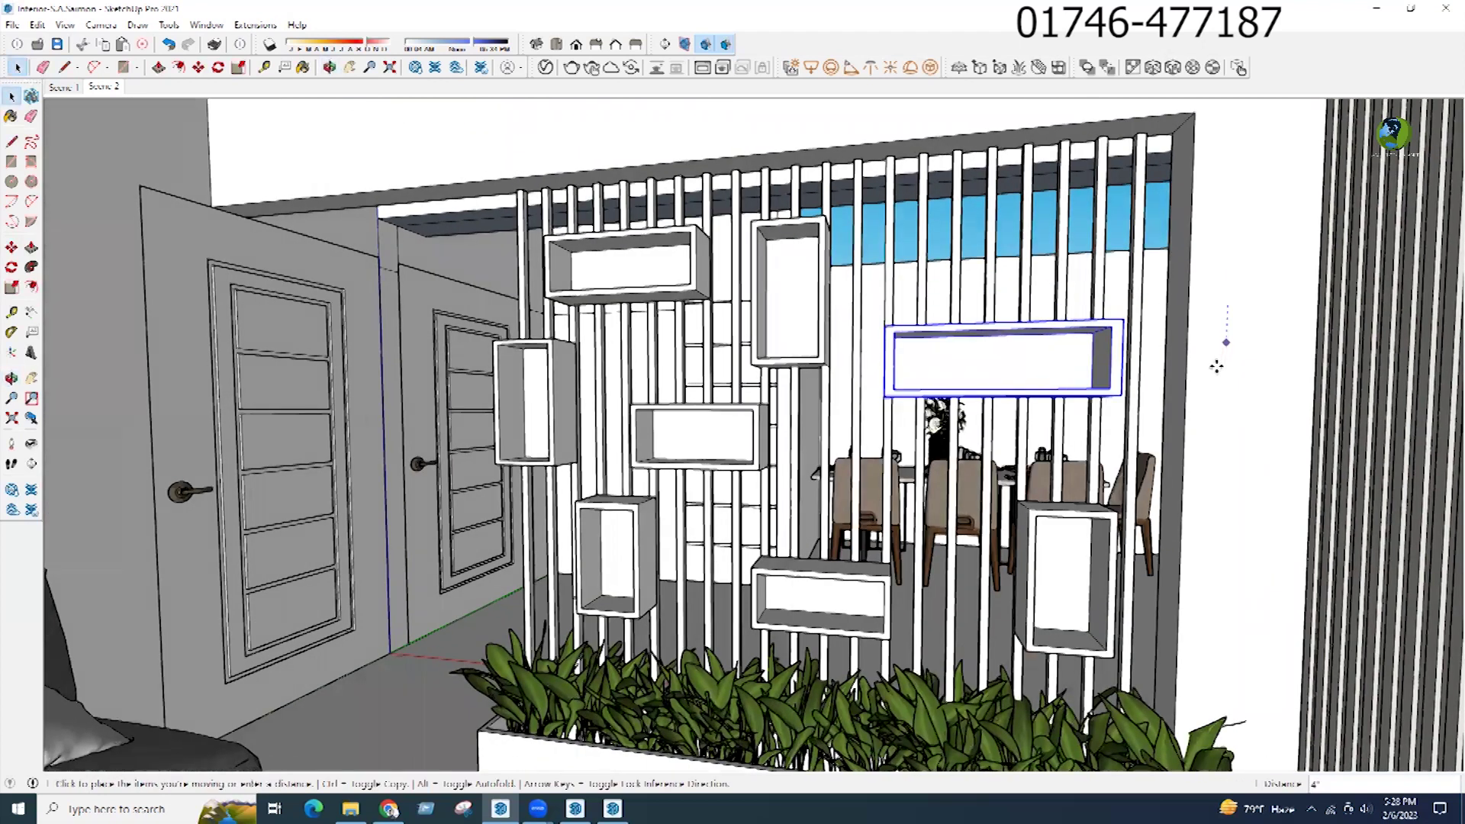
pyautogui.click(1224, 384)
pyautogui.press('space')
pyautogui.moveTo(1224, 385); pyautogui.dragTo(1087, 434, button='middle')
pyautogui.hotkey('ctrl', 'z')
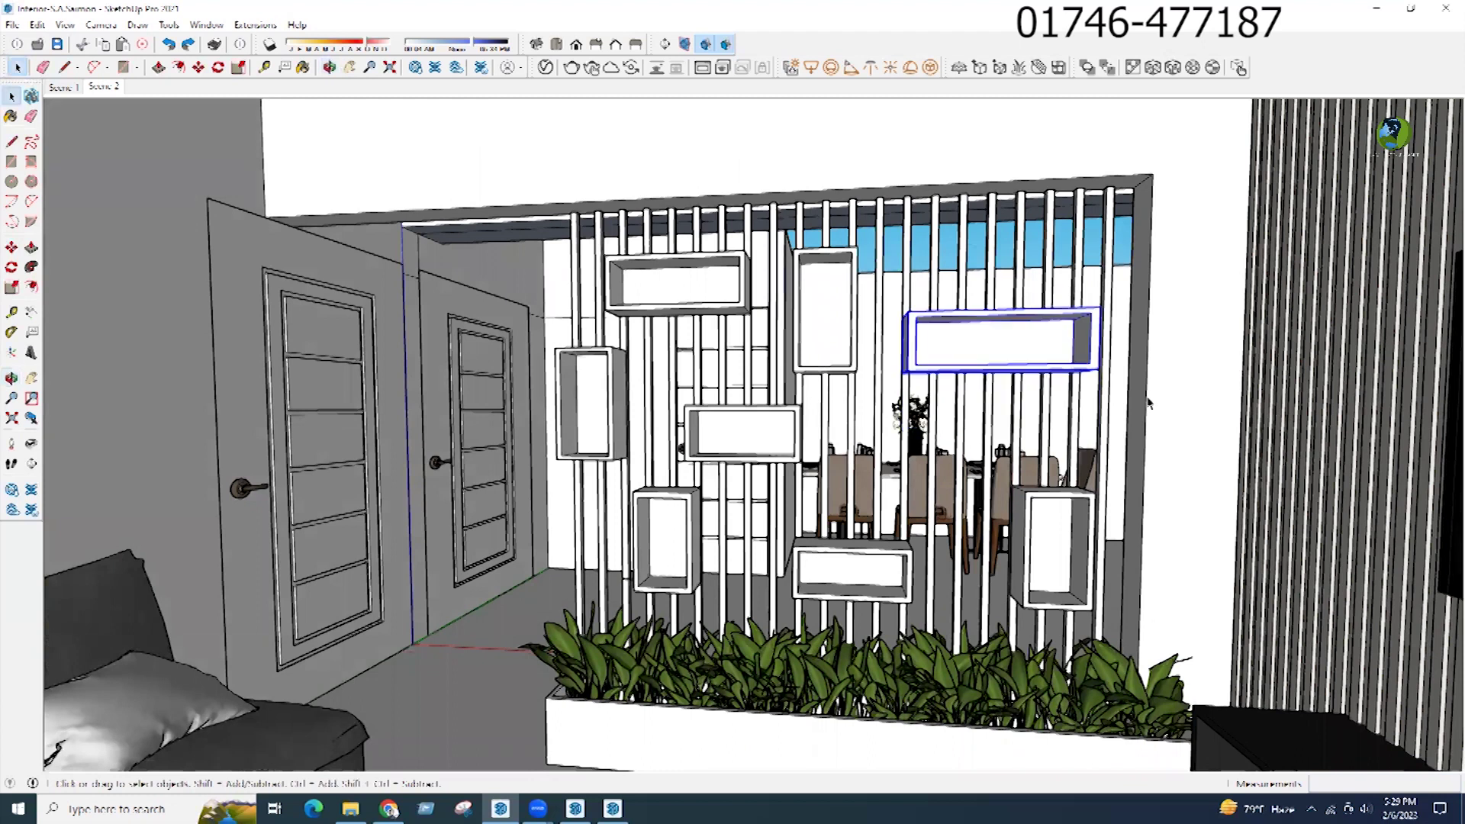
# Step: Redo the wide upper-right box's downward move and draw a reference line from the tall upper-middle box's bottom corner towards it
pyautogui.hotkey('ctrl', 'y')
pyautogui.scroll(1, 860, 387)
pyautogui.scroll(5, 859, 381)
pyautogui.press('l')
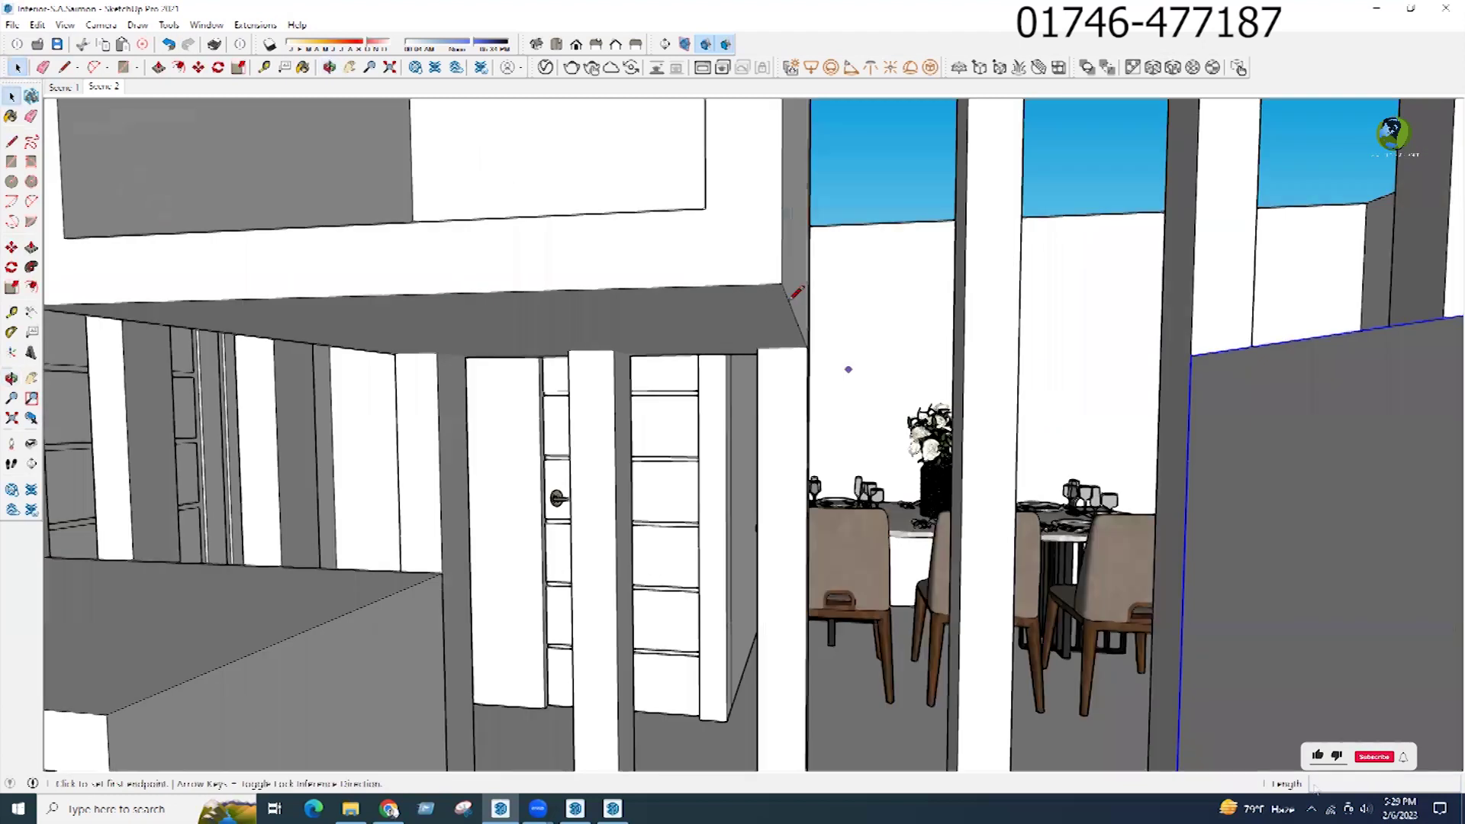
pyautogui.click(782, 286)
pyautogui.scroll(-5, 754, 417)
pyautogui.click(944, 394)
pyautogui.press('space')
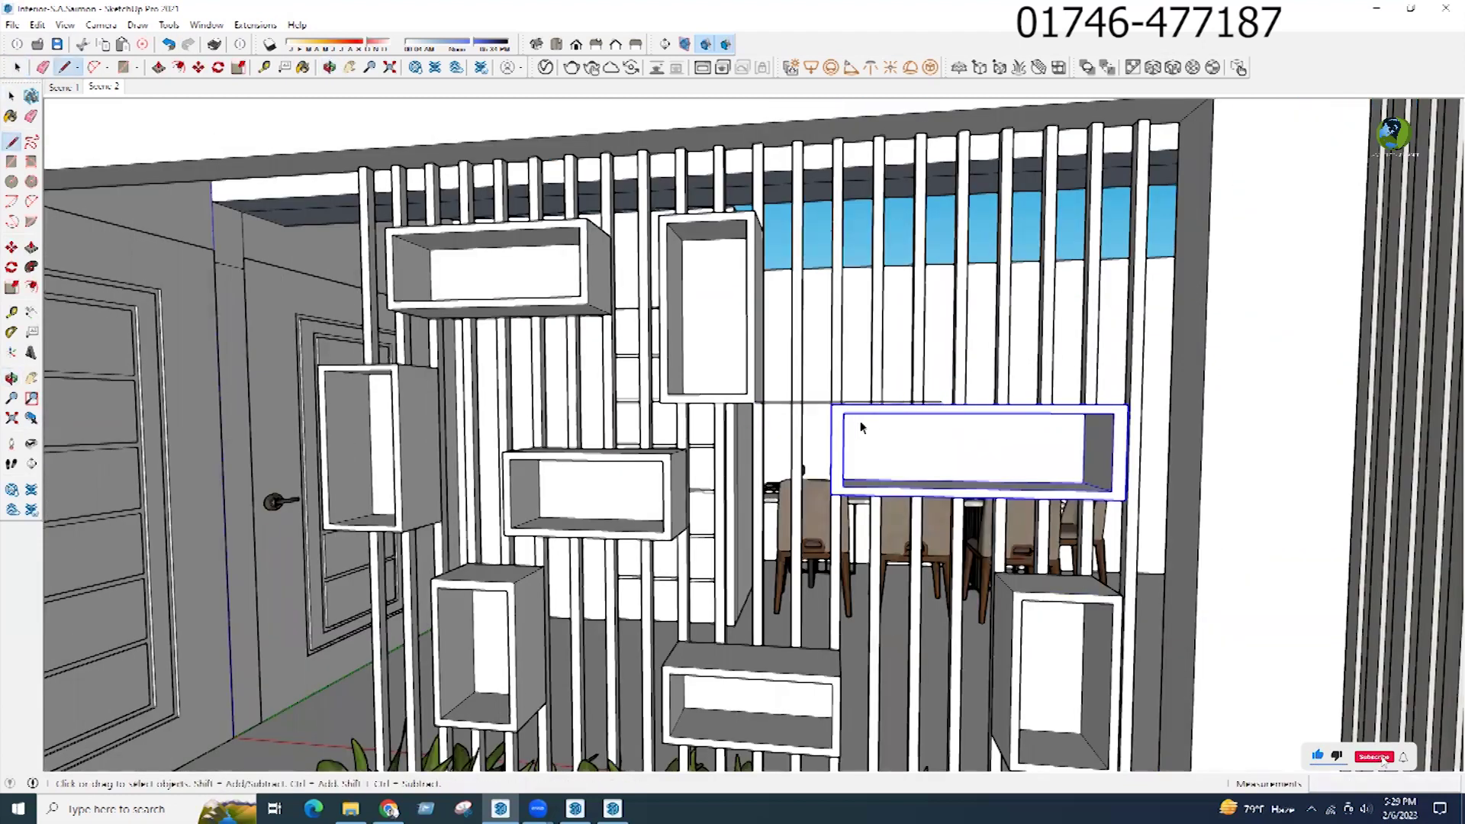
# Step: Move the wide upper-right box so its upper corner meets the reference line, and delete the line
pyautogui.scroll(6, 836, 412)
pyautogui.press('m')
pyautogui.click(819, 389)
pyautogui.click(818, 382)
pyautogui.press('space')
pyautogui.click(792, 383)
pyautogui.scroll(-3, 975, 467)
pyautogui.press('Delete')
# Step: Select all geometry inside the lower-left box and paint it with the grey Color M04
pyautogui.scroll(-4, 955, 460)
pyautogui.moveTo(955, 461); pyautogui.dragTo(761, 413, button='middle')
pyautogui.scroll(-5, 1004, 435)
pyautogui.moveTo(939, 441); pyautogui.dragTo(971, 455, button='middle')
pyautogui.scroll(3, 653, 638)
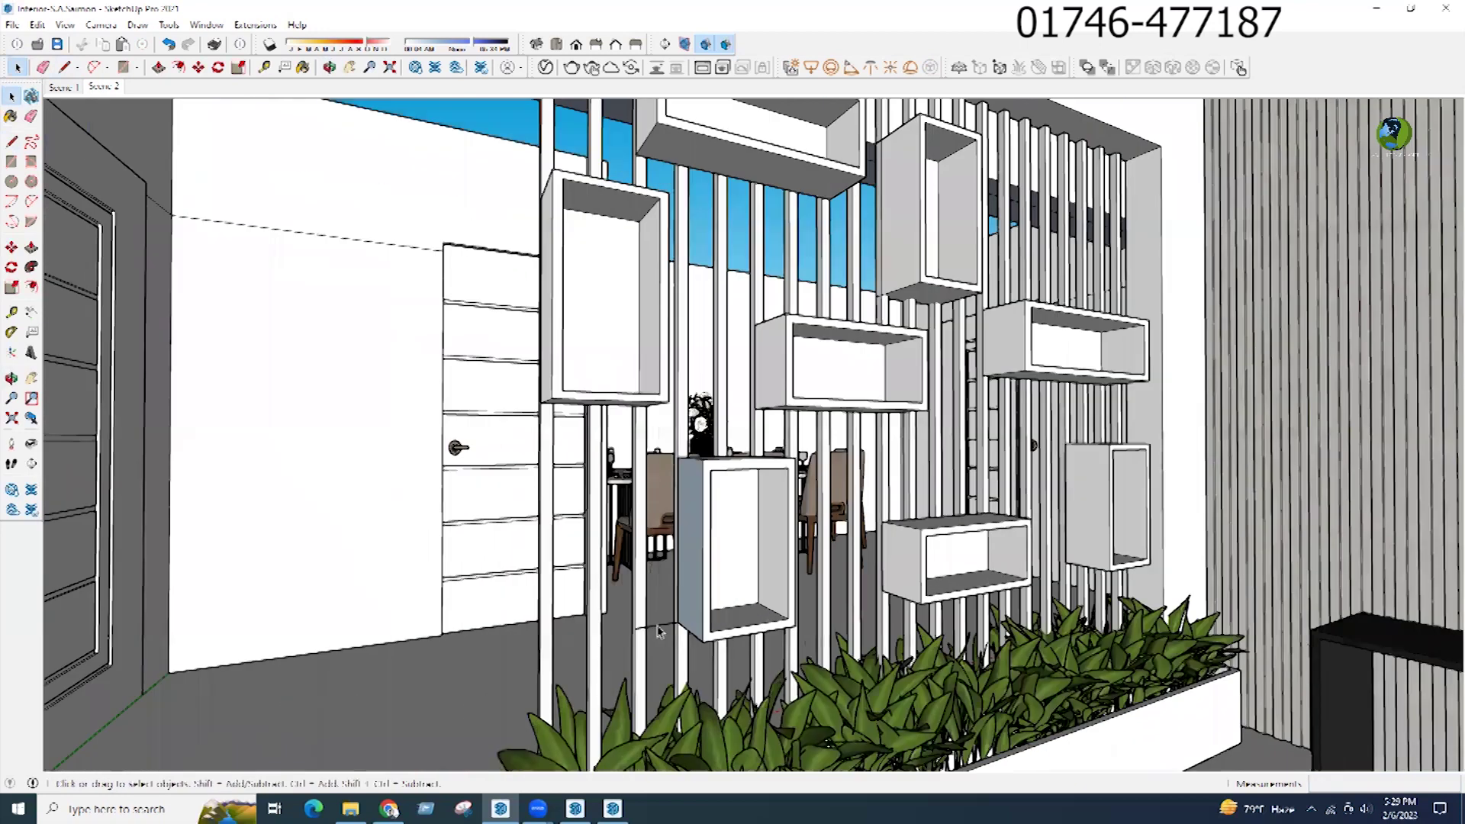
pyautogui.doubleClick(660, 631)
pyautogui.click(660, 630)
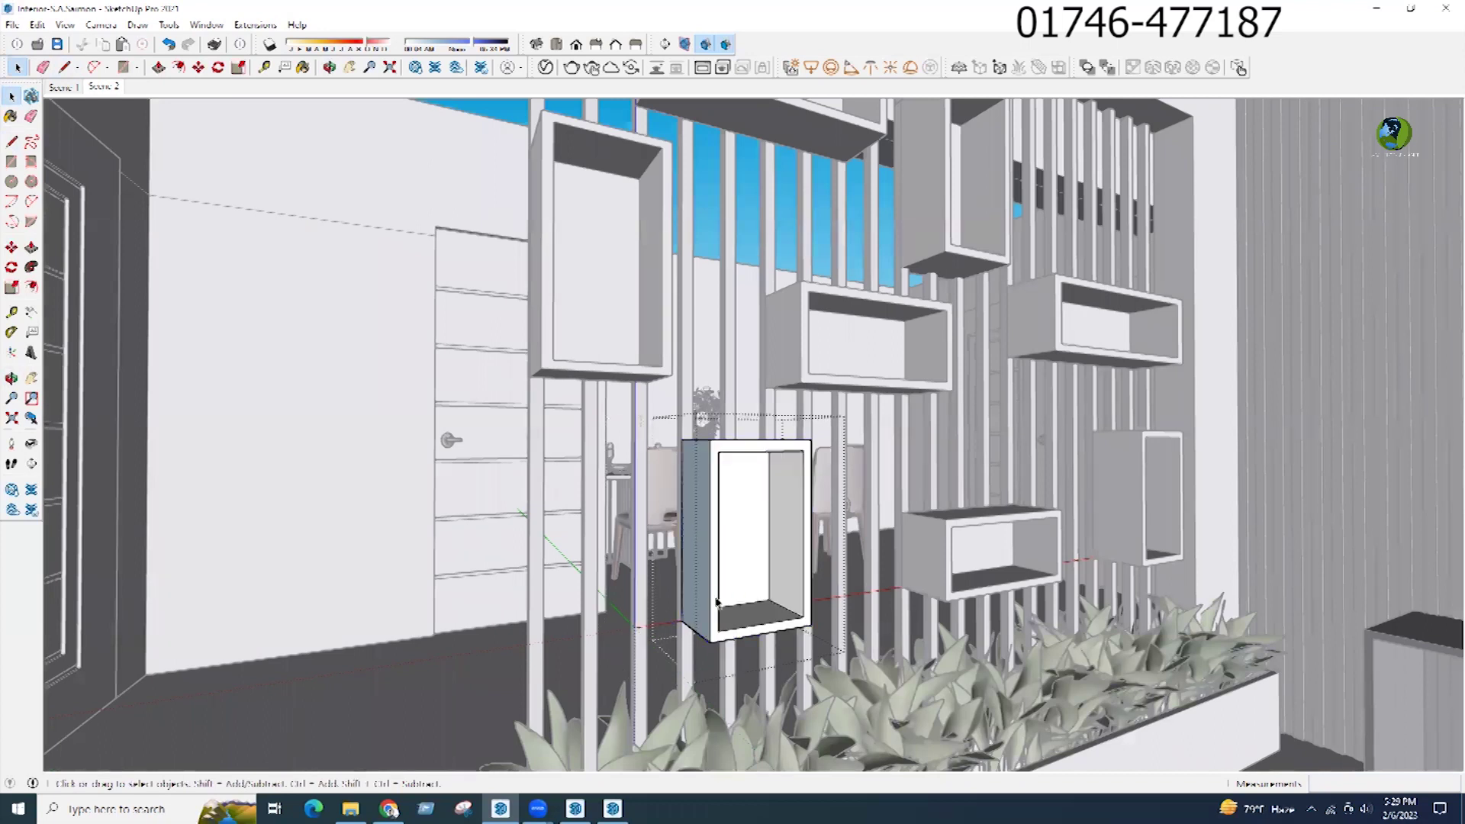
pyautogui.tripleClick(758, 565)
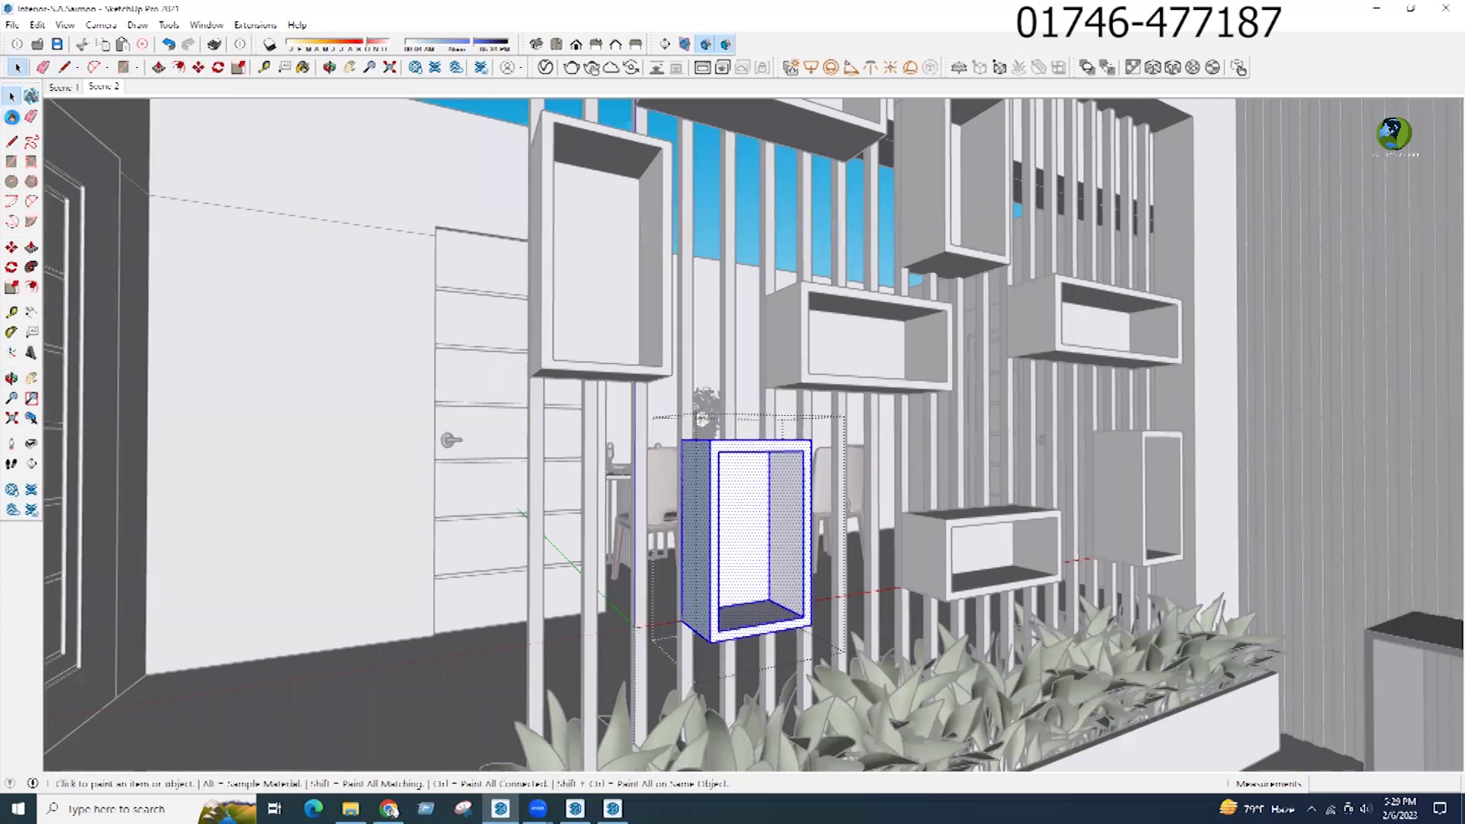
pyautogui.press('b')
pyautogui.click(1274, 477)
pyautogui.click(633, 515)
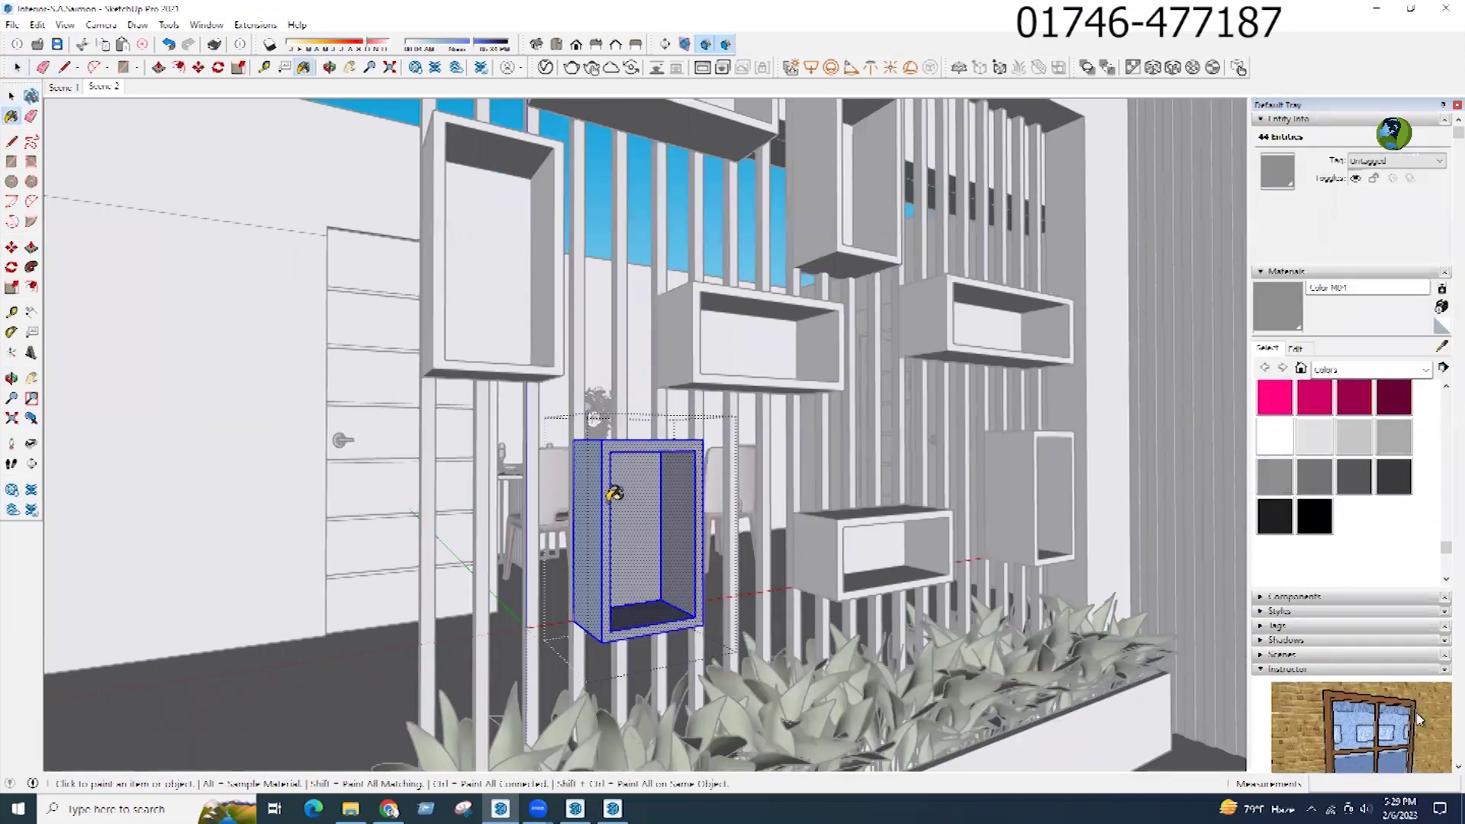
pyautogui.click(591, 498)
# Step: Paint all geometry of the lower-middle and lower-right boxes with Color M04
pyautogui.press('space')
pyautogui.tripleClick(850, 545)
pyautogui.press('b')
pyautogui.click(952, 522)
pyautogui.press('space')
pyautogui.tripleClick(1017, 477)
pyautogui.press('b')
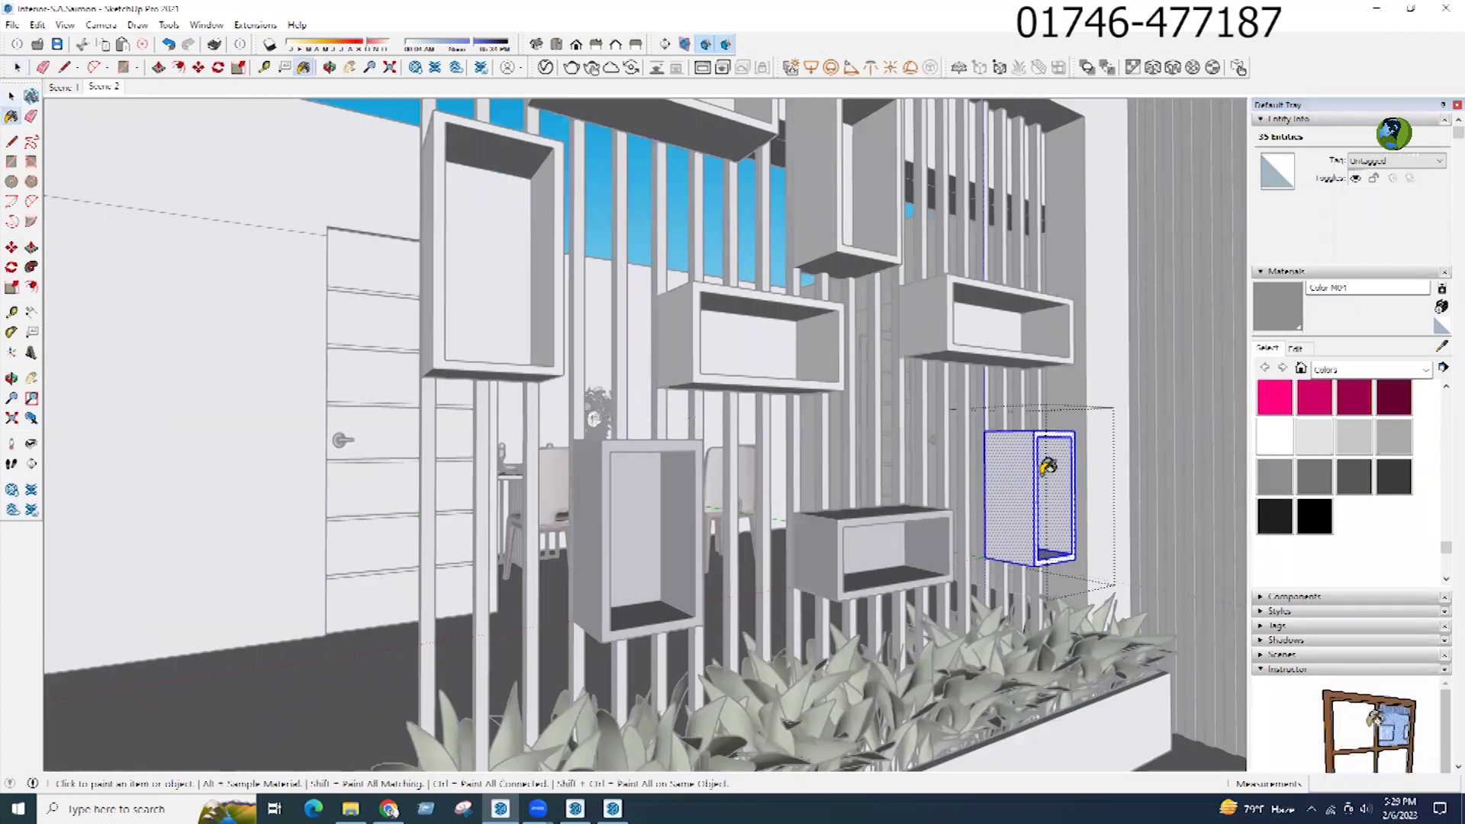
pyautogui.click(1046, 454)
# Step: Paint the wide right box, the tall upper-middle box and the centre box with Color M04
pyautogui.press('space')
pyautogui.tripleClick(992, 315)
pyautogui.press('b')
pyautogui.click(991, 315)
pyautogui.press('space')
pyautogui.tripleClick(857, 222)
pyautogui.tripleClick(773, 343)
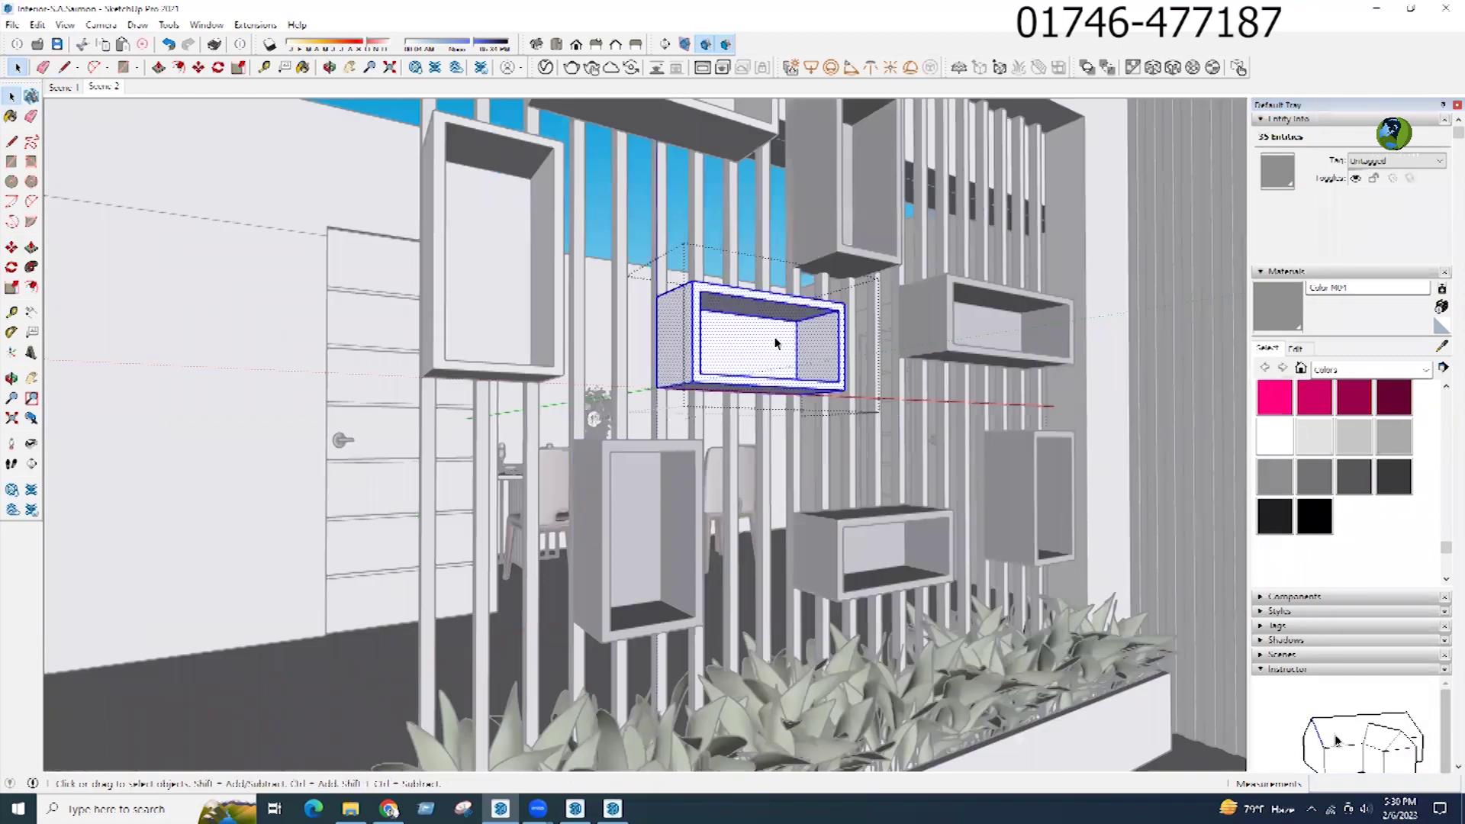
pyautogui.press('b')
pyautogui.click(771, 340)
# Step: Paint the tall left box and the wide upper-left box with Color M04, and leave group editing
pyautogui.press('space')
pyautogui.tripleClick(542, 328)
pyautogui.click(1278, 299)
pyautogui.click(535, 335)
pyautogui.press('space')
pyautogui.scroll(-3, 900, 641)
pyautogui.click(901, 641)
pyautogui.scroll(-2, 901, 641)
pyautogui.scroll(2, 756, 275)
pyautogui.tripleClick(763, 276)
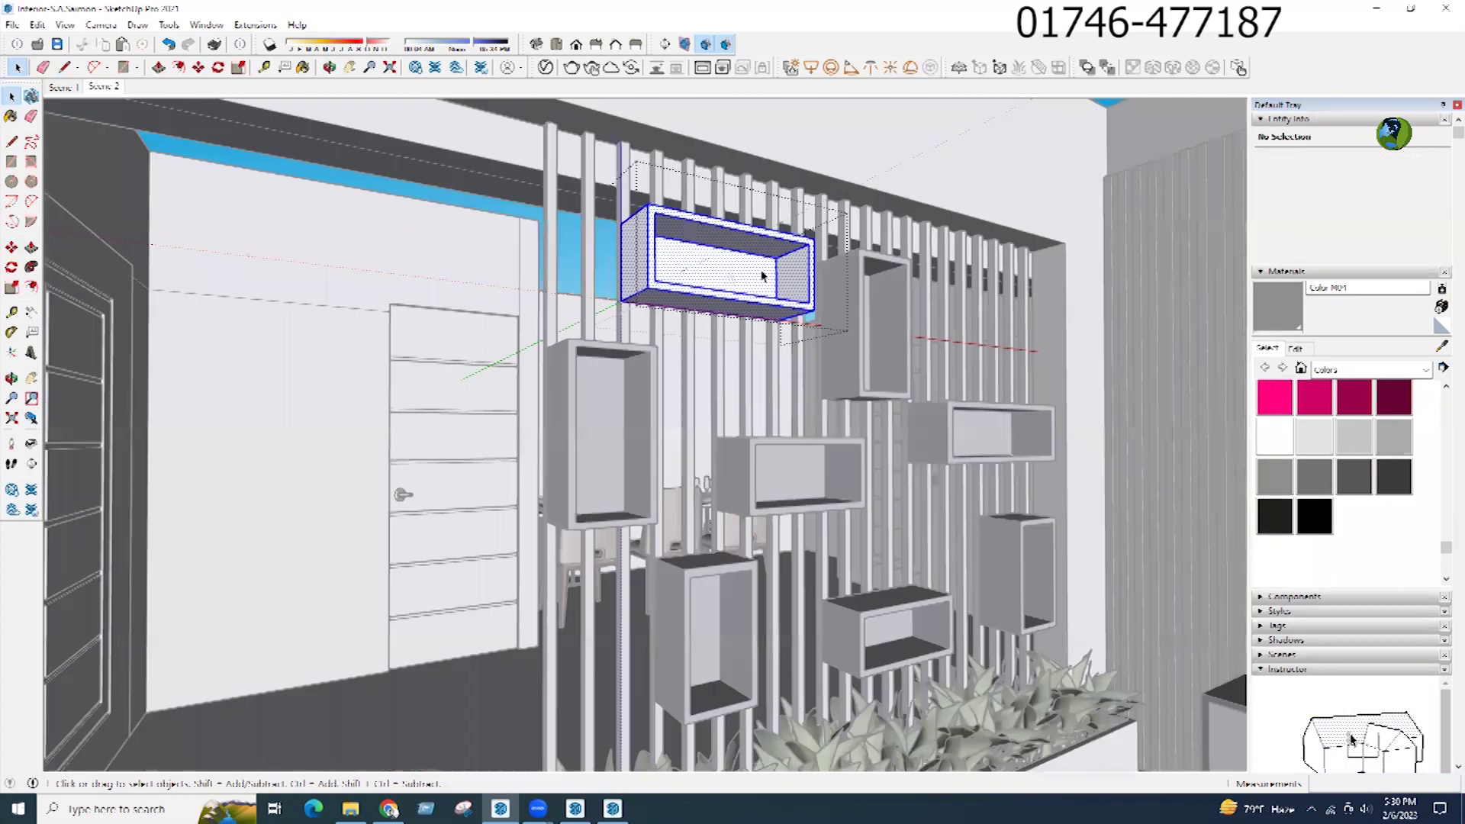
pyautogui.press('b')
pyautogui.click(763, 276)
pyautogui.moveTo(763, 276); pyautogui.dragTo(876, 403, button='middle')
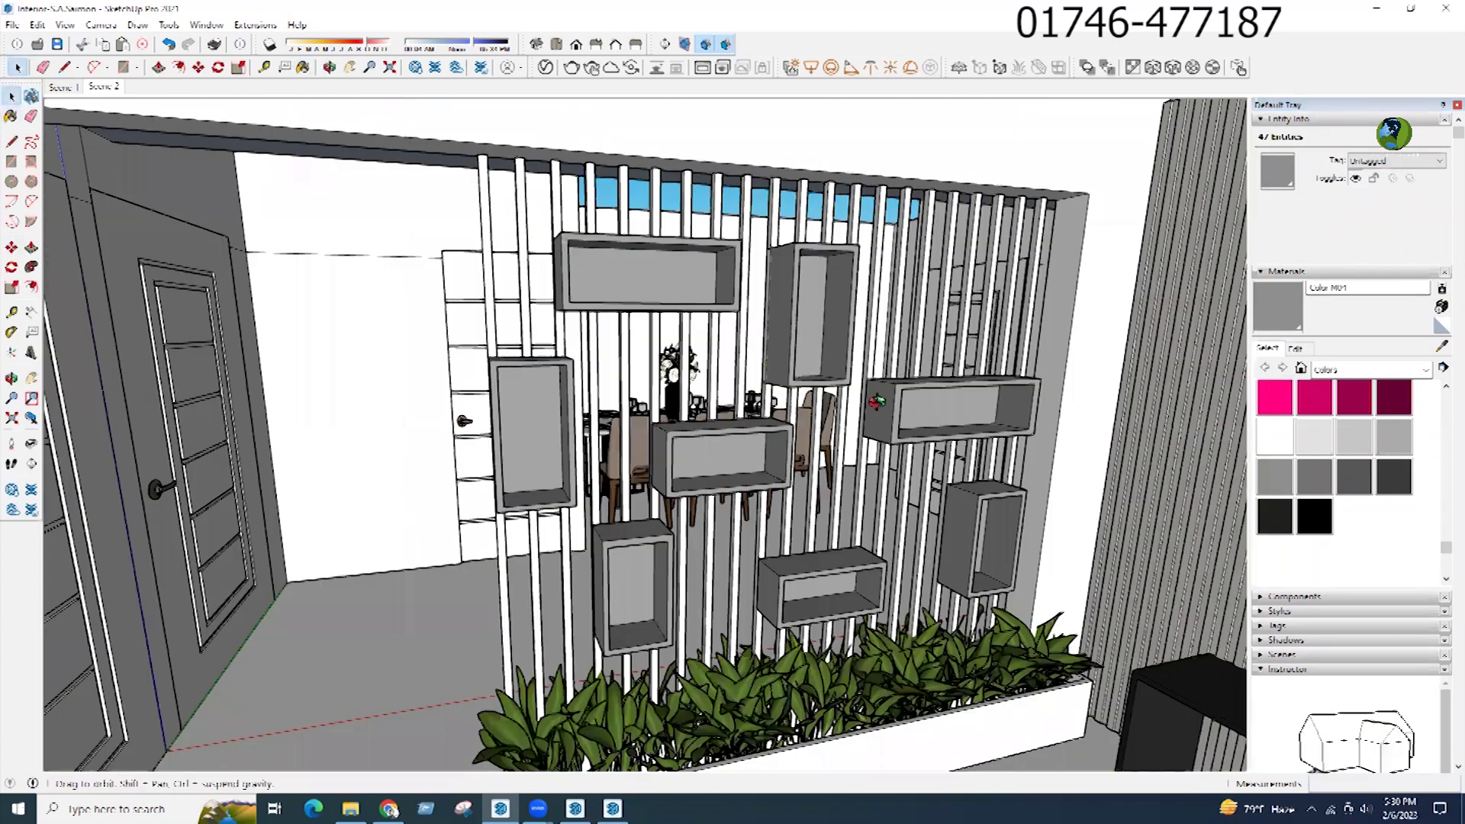
pyautogui.click(890, 646)
# Step: Select every display box except the tall upper-middle one and try scaling their depth along the green axis
pyautogui.scroll(-3, 890, 645)
pyautogui.moveTo(890, 646); pyautogui.dragTo(922, 633, button='middle')
pyautogui.scroll(2, 927, 573)
pyautogui.scroll(2, 756, 481)
pyautogui.scroll(2, 786, 456)
pyautogui.moveTo(1037, 417); pyautogui.dragTo(876, 433, button='middle')
pyautogui.click(544, 467)
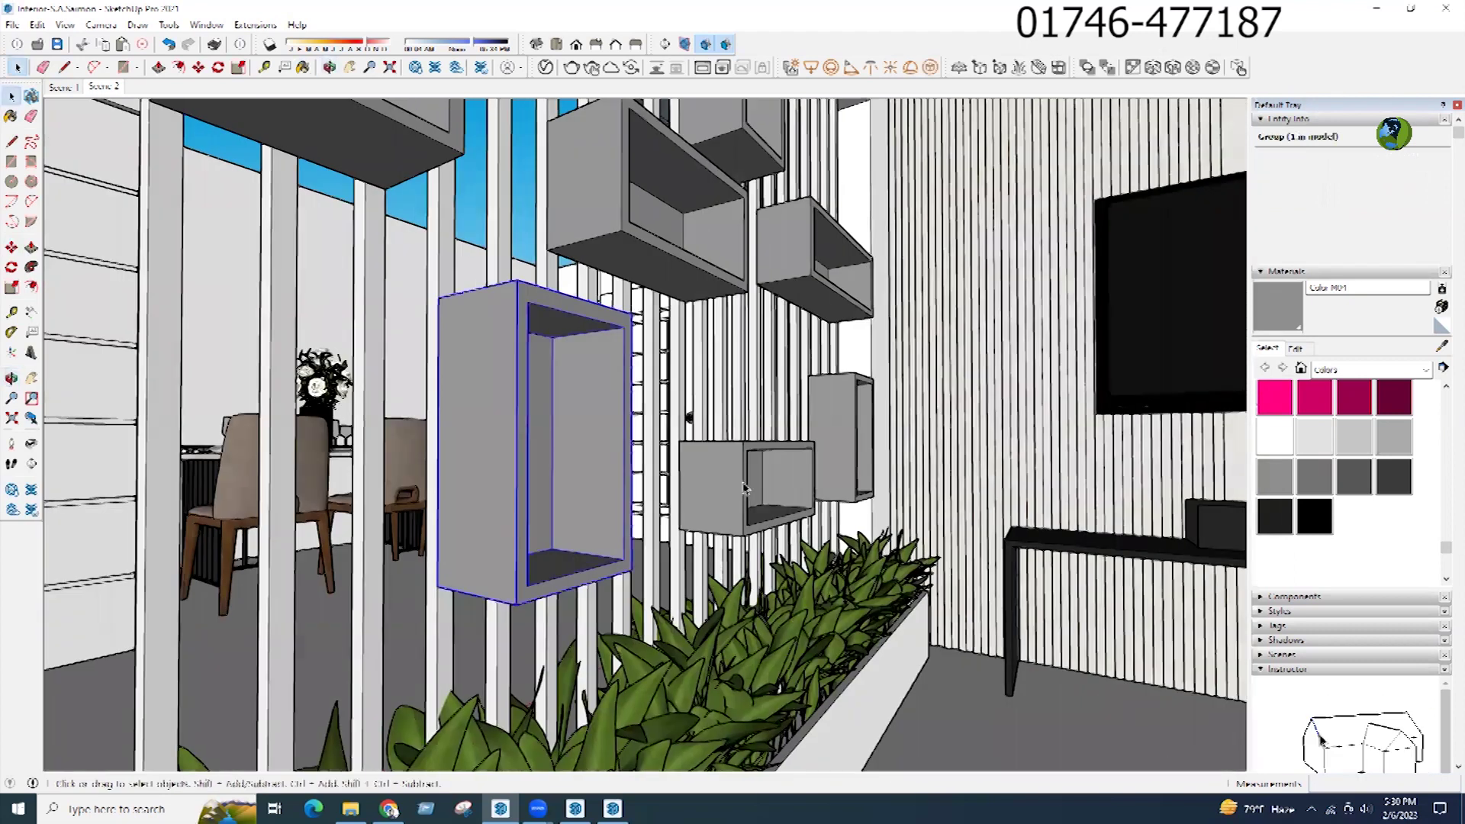
pyautogui.keyDown('shift'); pyautogui.click(747, 487); pyautogui.keyUp('shift')
pyautogui.keyDown('shift'); pyautogui.click(843, 427); pyautogui.keyUp('shift')
pyautogui.keyDown('shift'); pyautogui.click(838, 269); pyautogui.keyUp('shift')
pyautogui.keyDown('shift'); pyautogui.click(663, 229); pyautogui.keyUp('shift')
pyautogui.moveTo(759, 450); pyautogui.dragTo(658, 130, button='middle')
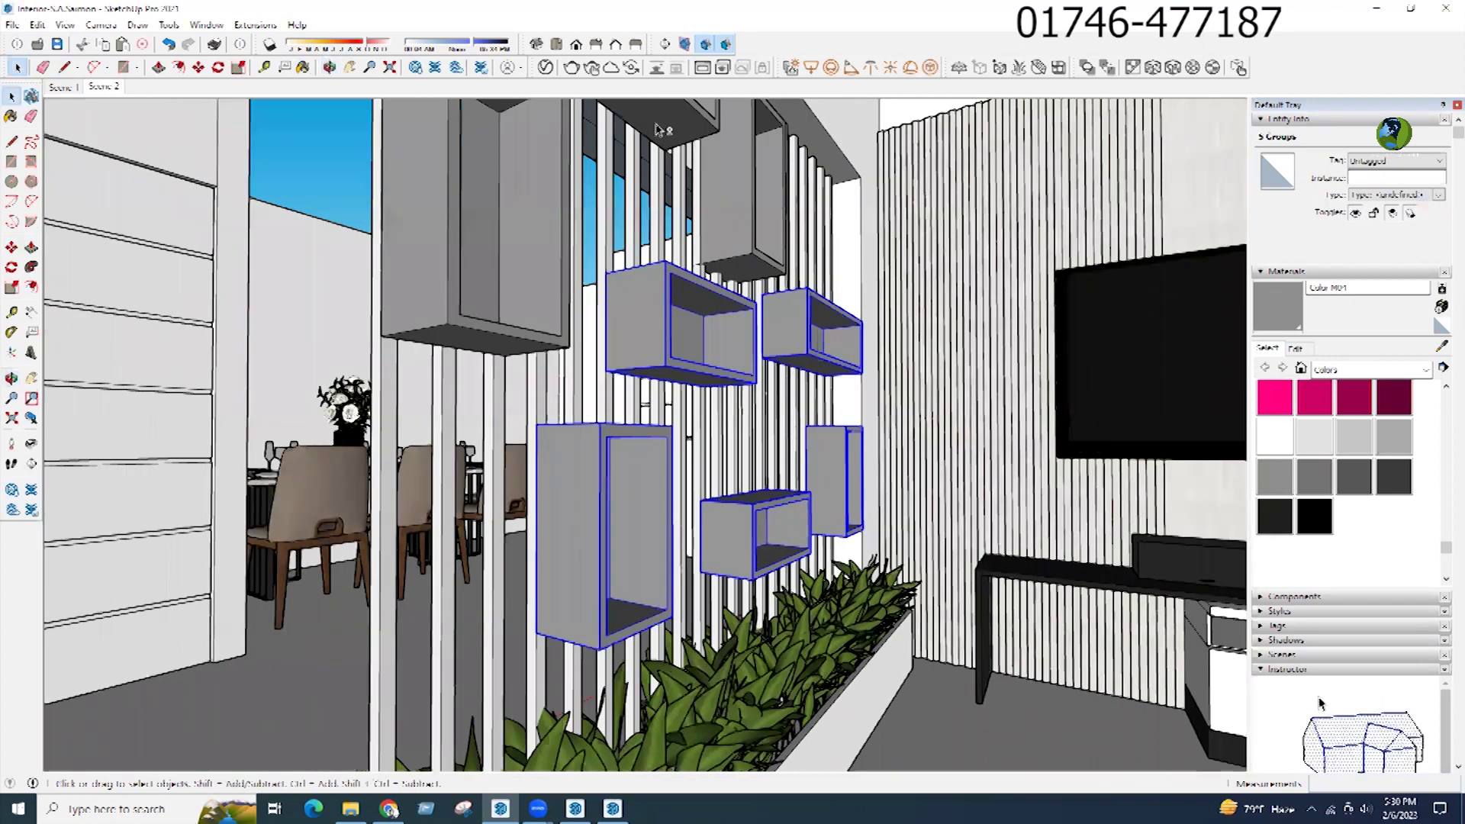
pyautogui.moveTo(502, 315); pyautogui.dragTo(668, 353, button='middle')
pyautogui.press('s')
pyautogui.moveTo(664, 325); pyautogui.dragTo(654, 328)
pyautogui.press('space')
pyautogui.moveTo(660, 344); pyautogui.dragTo(836, 440, button='middle')
pyautogui.moveTo(750, 506); pyautogui.dragTo(670, 482, button='middle')
pyautogui.scroll(1, 668, 480)
pyautogui.moveTo(631, 452); pyautogui.dragTo(637, 449)
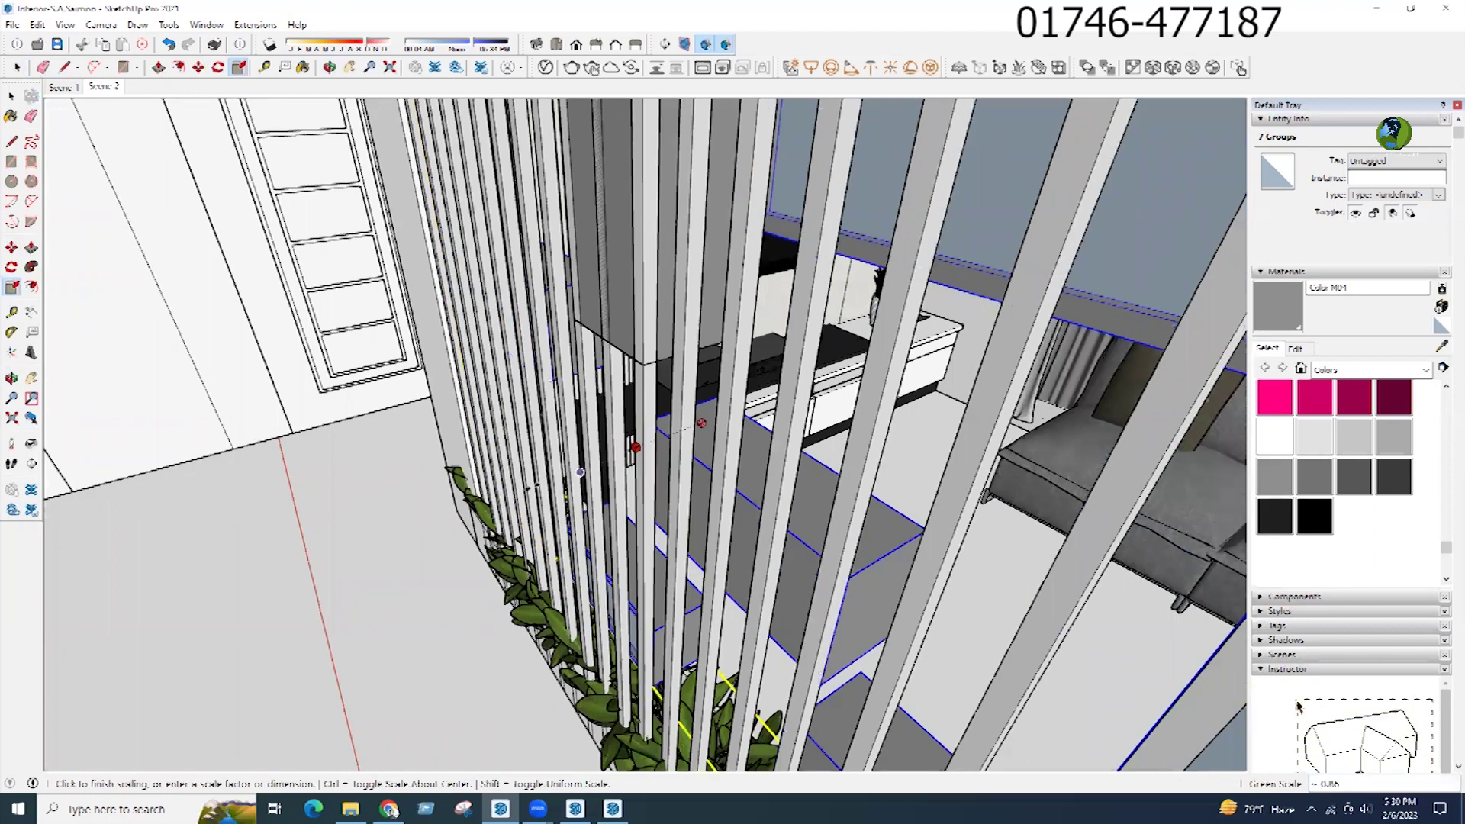
pyautogui.scroll(4, 701, 423)
pyautogui.press('Escape')
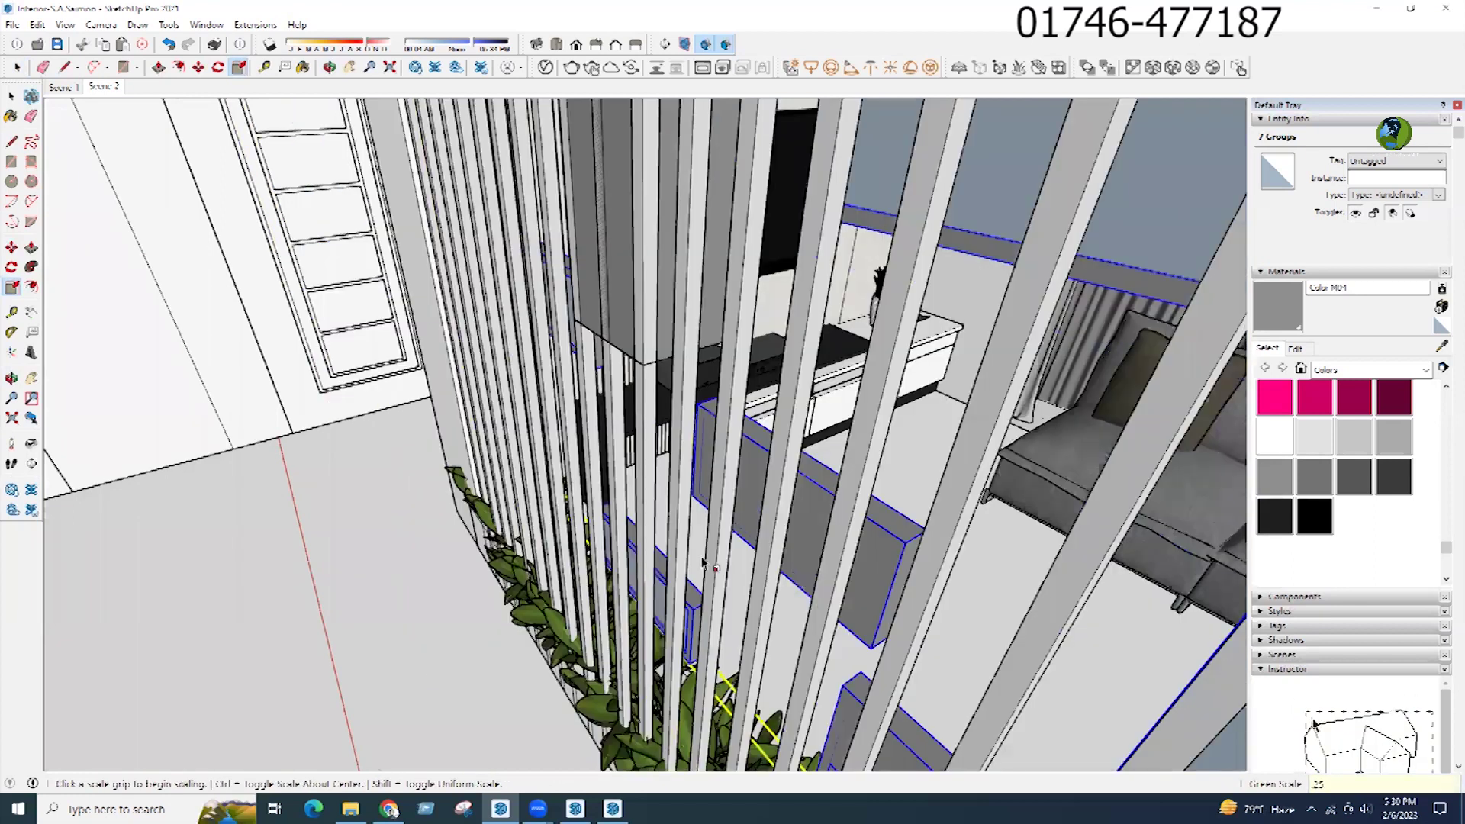
# Step: Try scaling the seven selected boxes' depth from the slat side with a green-axis factor of about 0.93
pyautogui.moveTo(782, 532); pyautogui.dragTo(747, 498, button='middle')
pyautogui.click(626, 444)
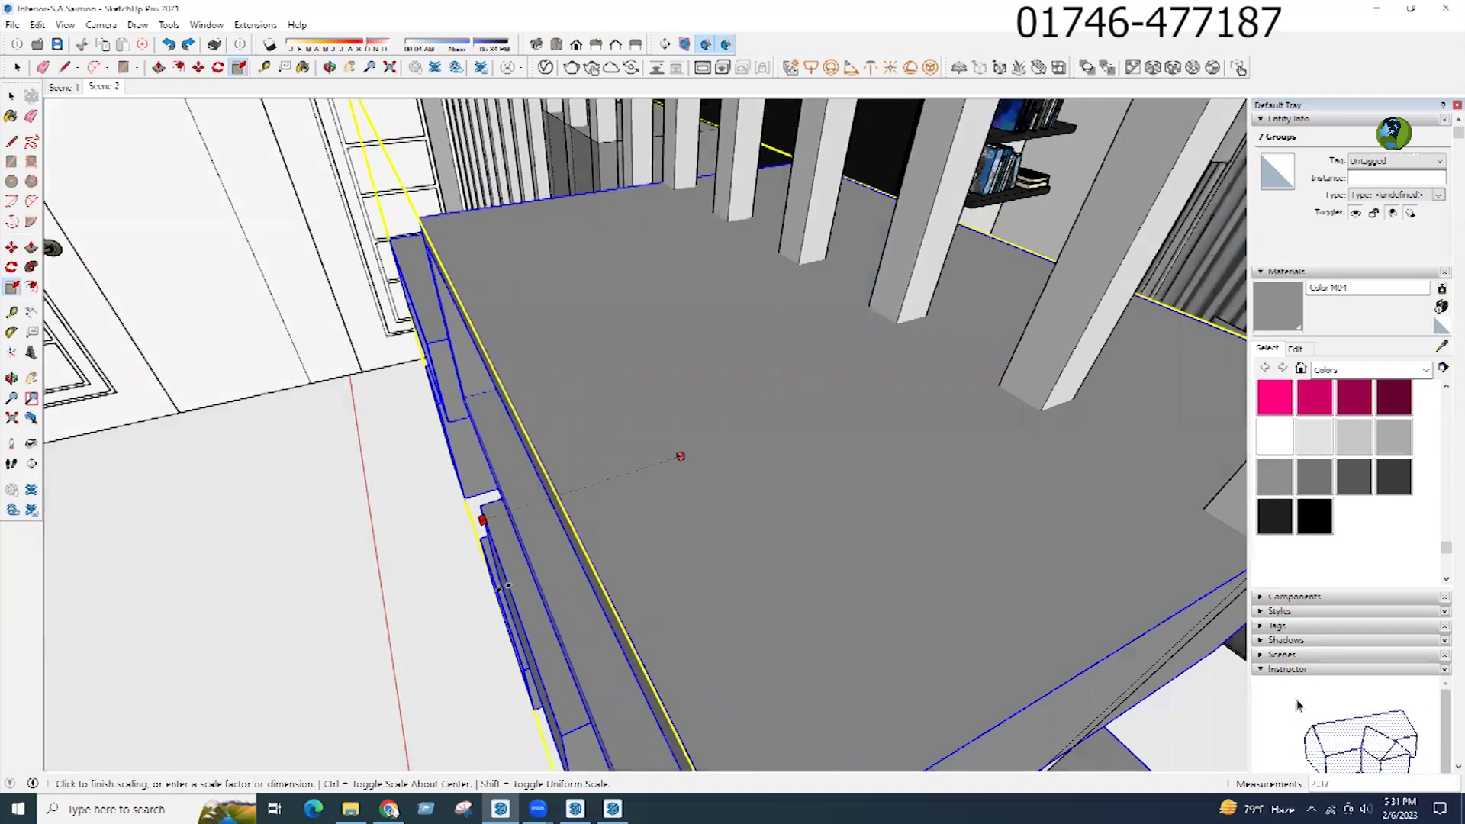
pyautogui.press('Escape')
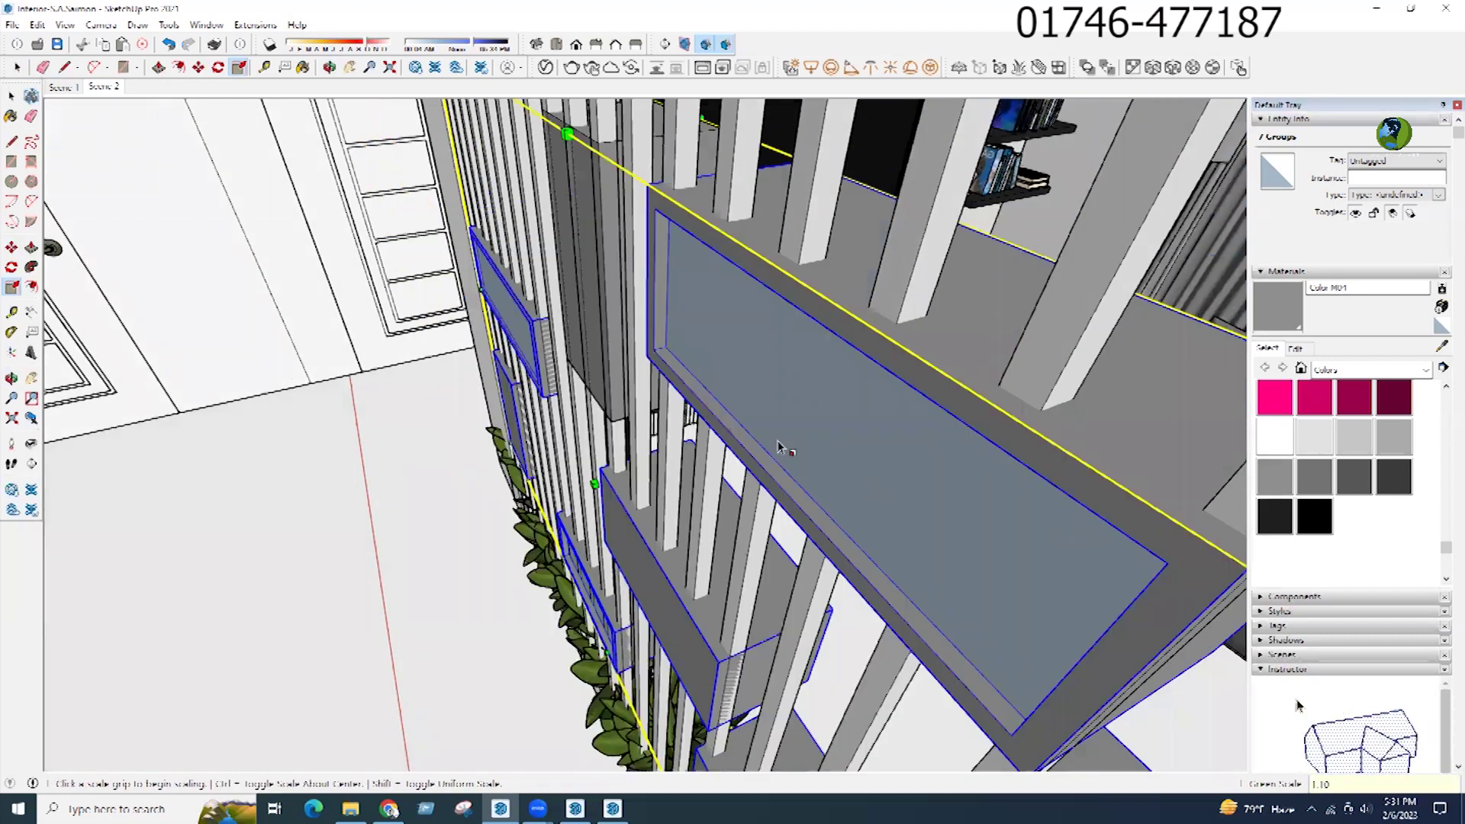
pyautogui.moveTo(597, 485); pyautogui.dragTo(612, 496)
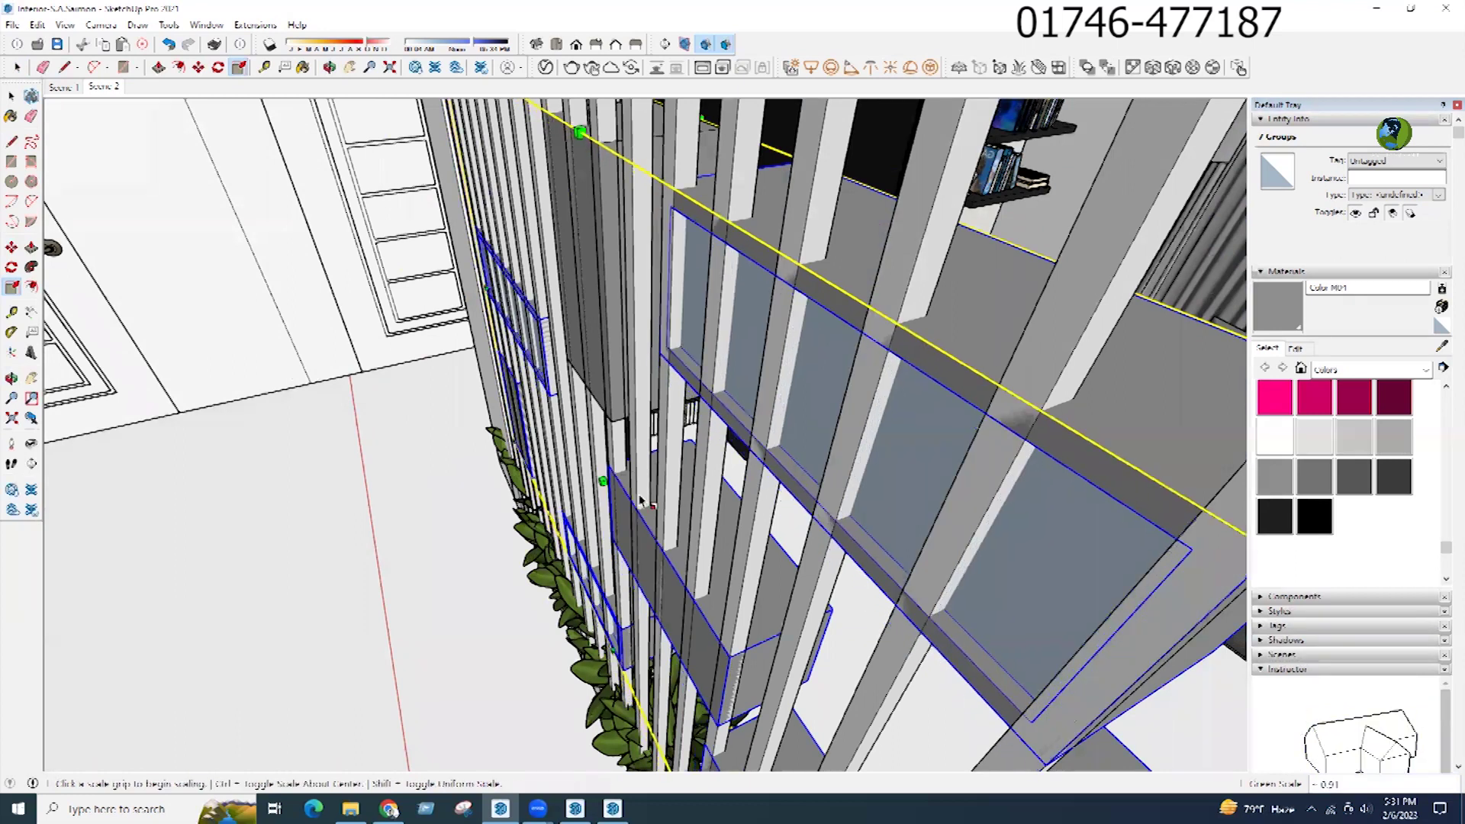
pyautogui.scroll(-1, 611, 507)
pyautogui.scroll(2, 610, 508)
pyautogui.scroll(4, 602, 481)
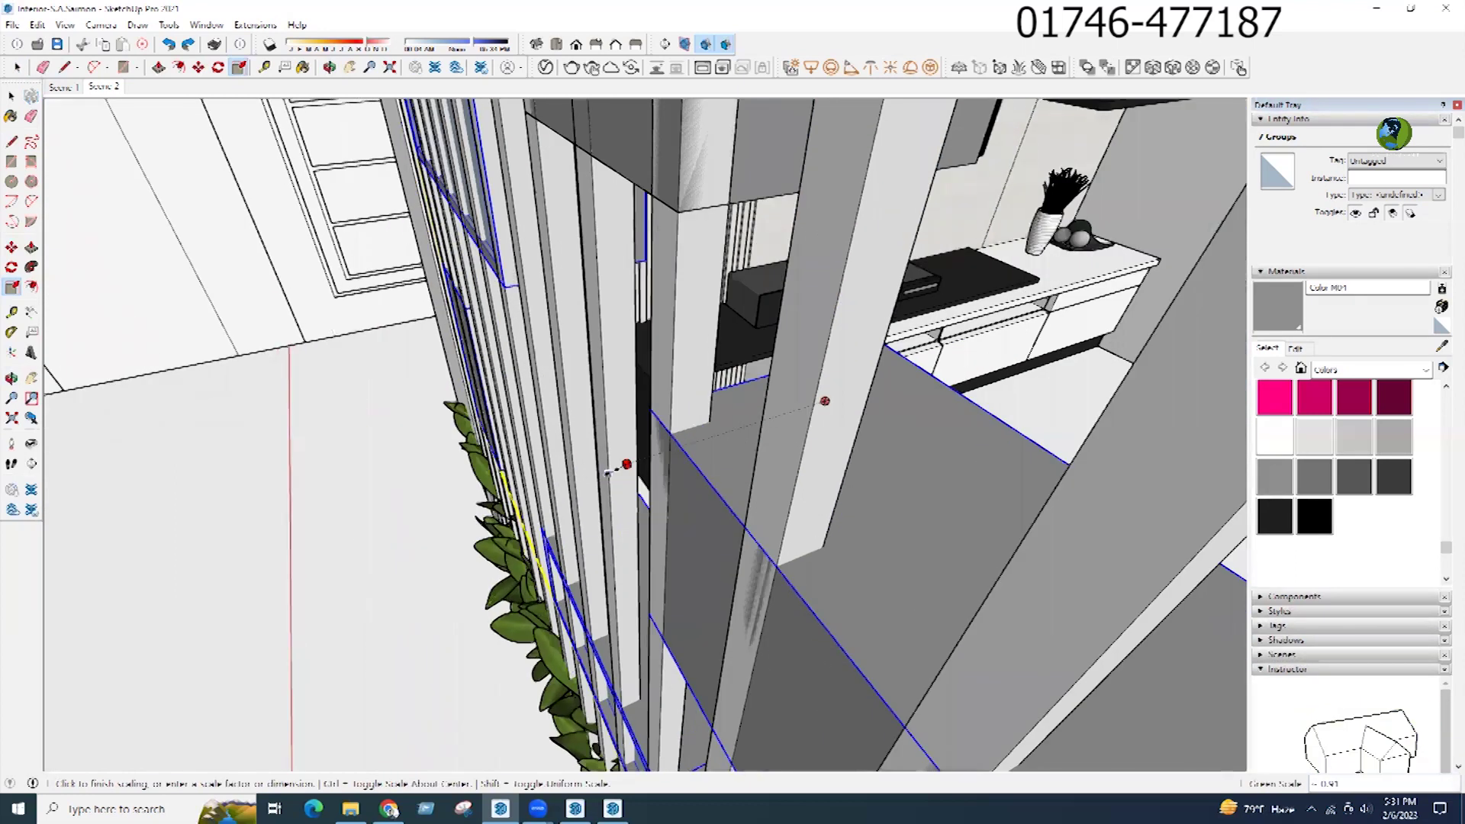
pyautogui.moveTo(645, 487); pyautogui.dragTo(582, 464, button='middle')
pyautogui.moveTo(586, 462); pyautogui.dragTo(604, 460)
pyautogui.moveTo(610, 460); pyautogui.dragTo(591, 463, button='middle')
pyautogui.moveTo(591, 463); pyautogui.dragTo(633, 458)
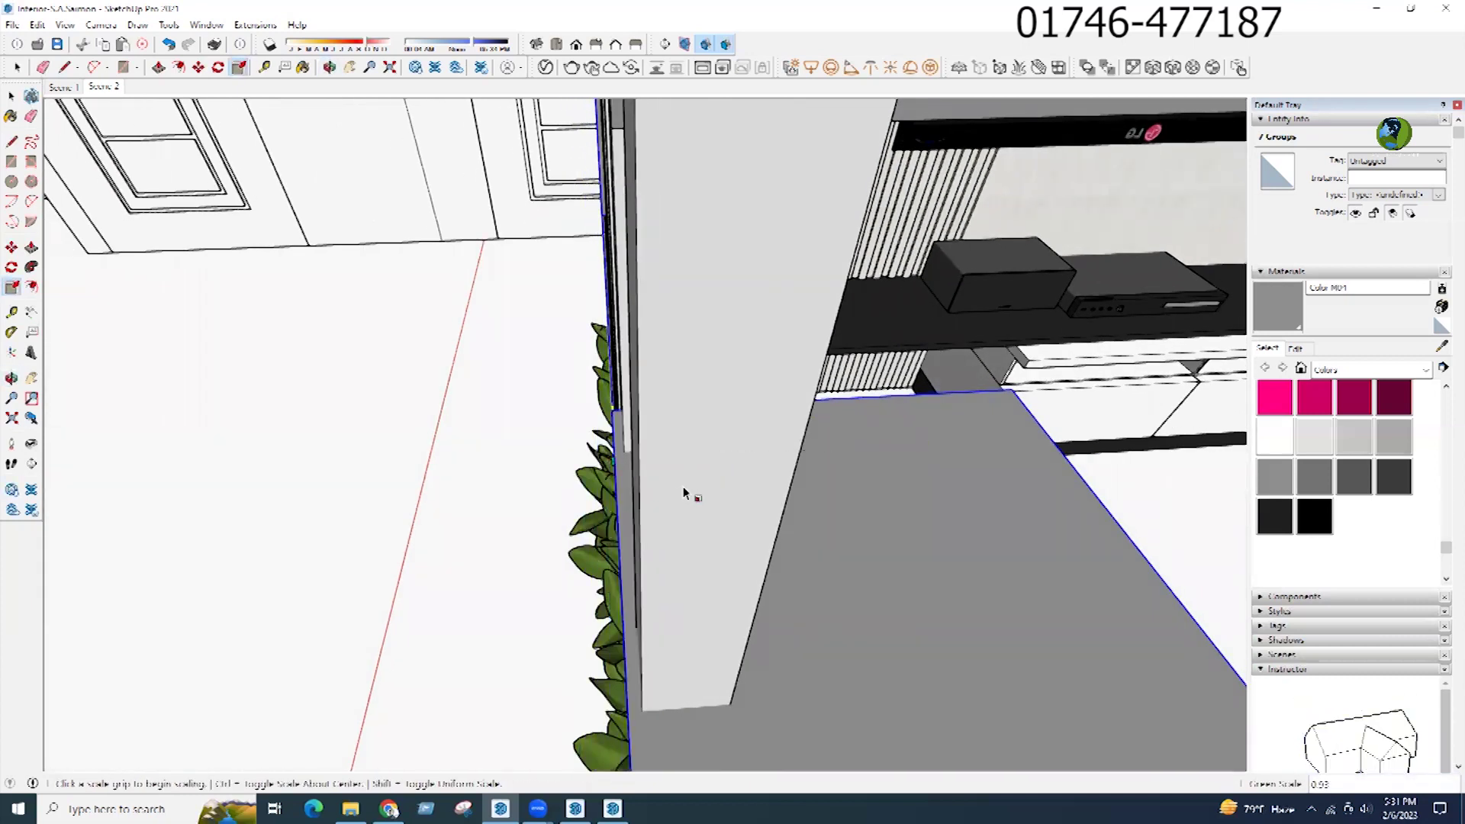
# Step: Check the scaled boxes from the Scene 2 view and undo the scaling
pyautogui.press('space')
pyautogui.click(104, 88)
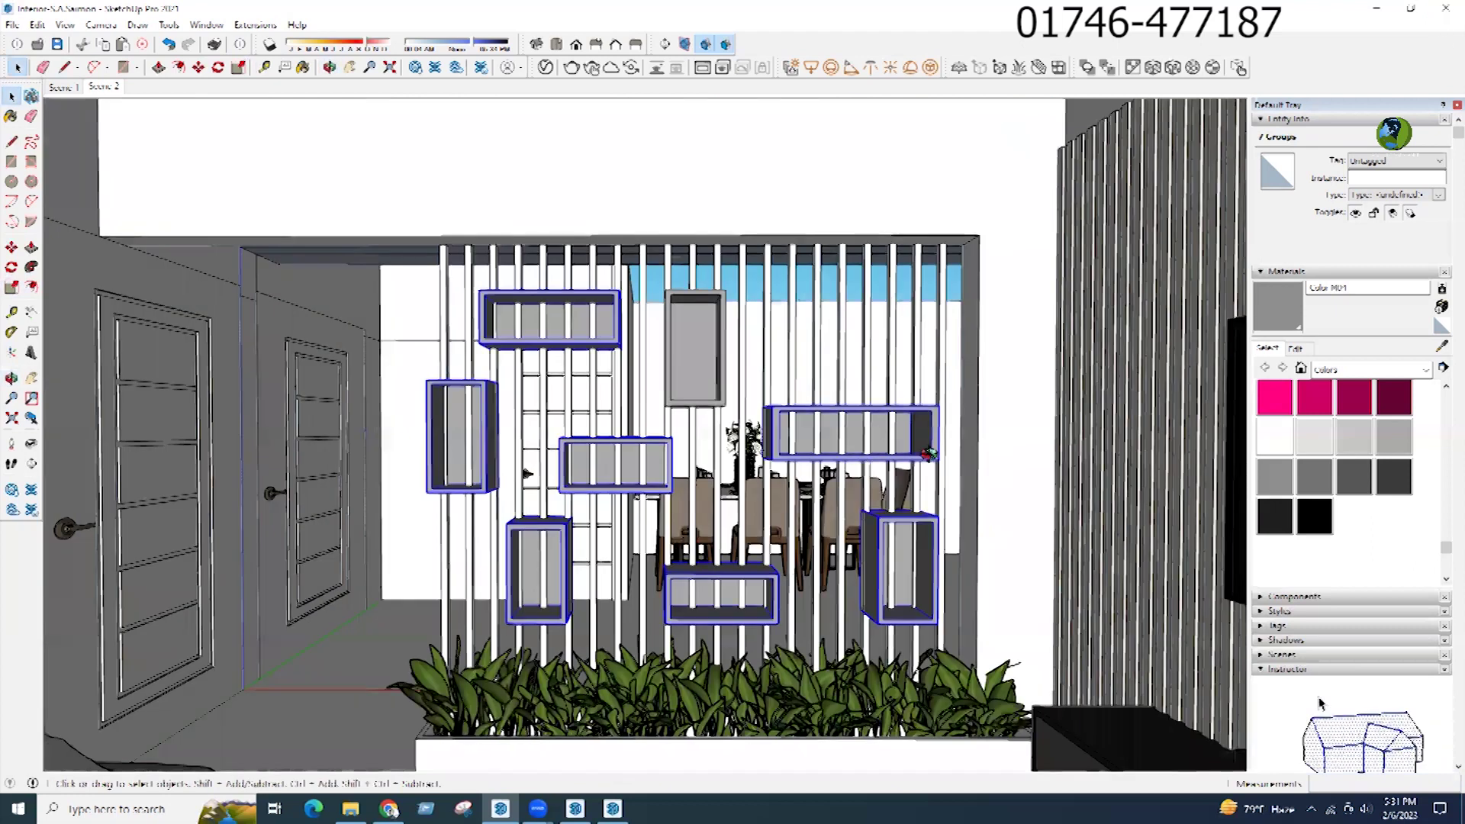
pyautogui.moveTo(928, 454); pyautogui.dragTo(923, 349, button='middle')
pyautogui.scroll(-3, 658, 424)
pyautogui.hotkey('ctrl', 'z')
# Step: Push/pull the tall left box's back outwards past the slats and paint the back face with Color M04
pyautogui.doubleClick(923, 349)
pyautogui.doubleClick(923, 349)
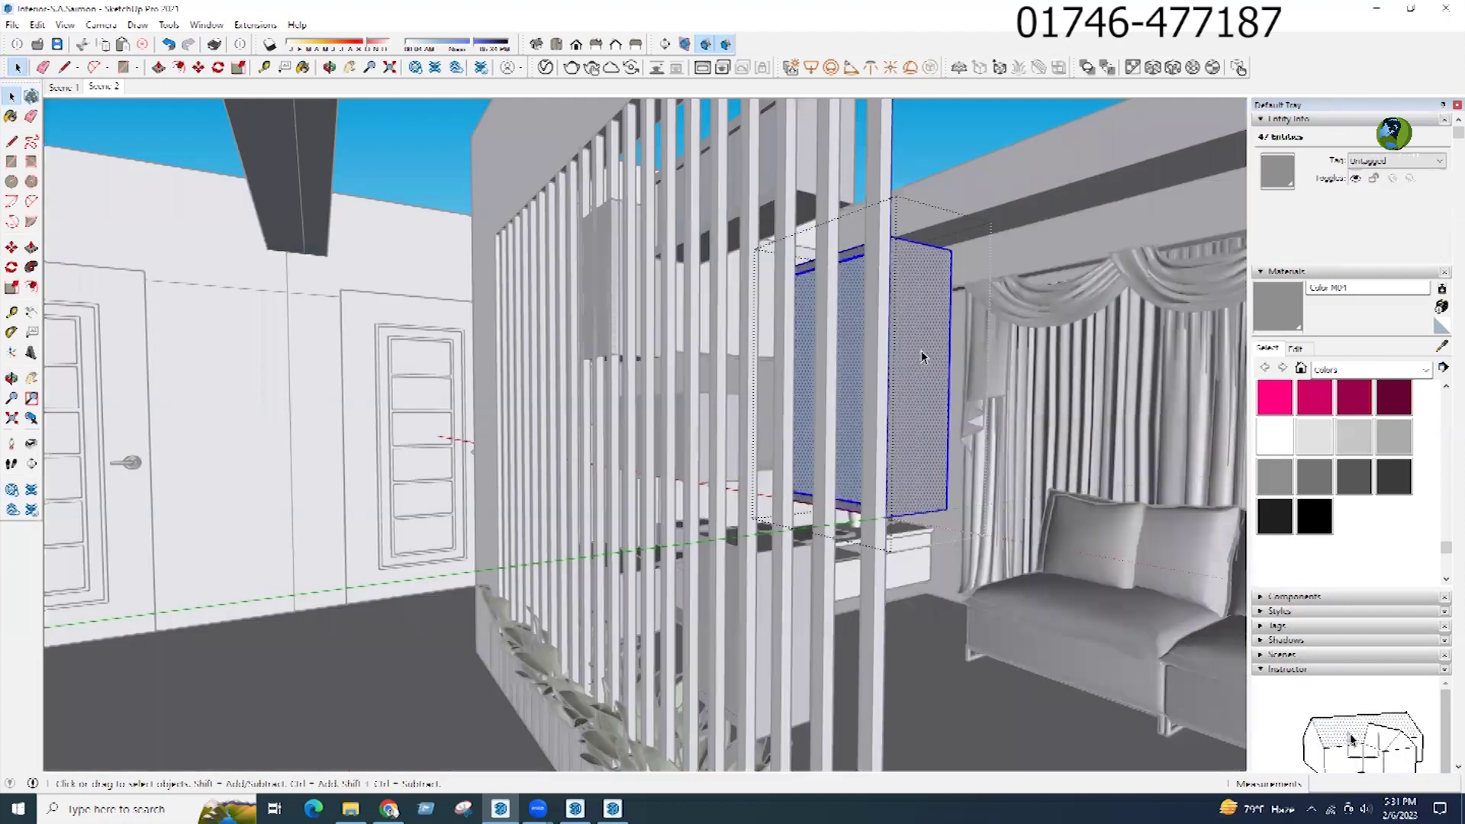
pyautogui.press('p')
pyautogui.click(840, 374)
pyautogui.click(868, 285)
pyautogui.click(845, 308)
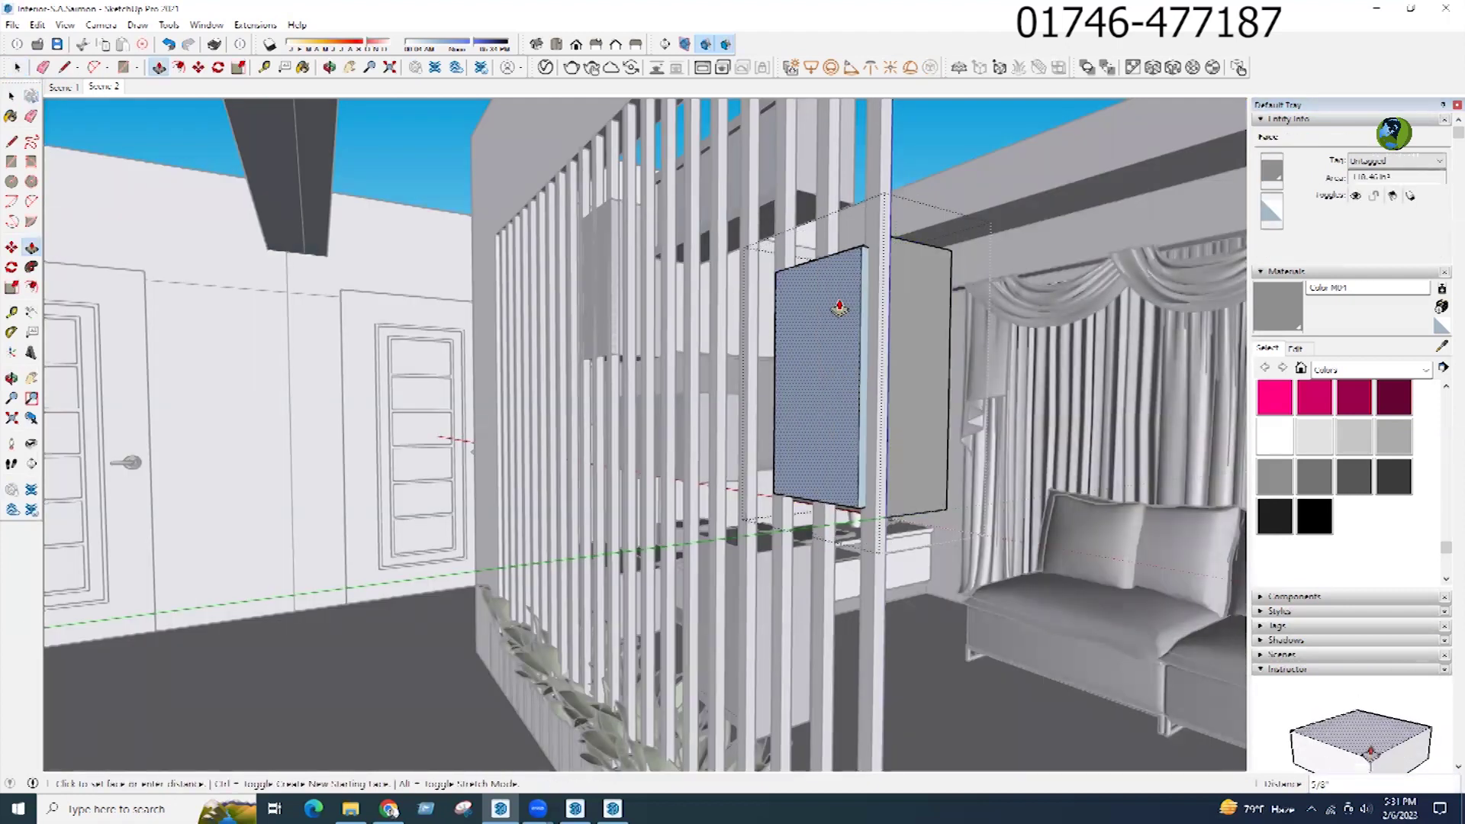
pyautogui.click(838, 306)
pyautogui.moveTo(857, 406); pyautogui.dragTo(916, 352, button='middle')
pyautogui.scroll(-1, 915, 352)
pyautogui.click(1276, 312)
pyautogui.click(841, 377)
pyautogui.press('space')
pyautogui.press('Escape')
# Step: Try extending the lower-left box's back frame and back panels outwards past the slats with Push/Pull
pyautogui.scroll(-1, 922, 352)
pyautogui.scroll(3, 867, 460)
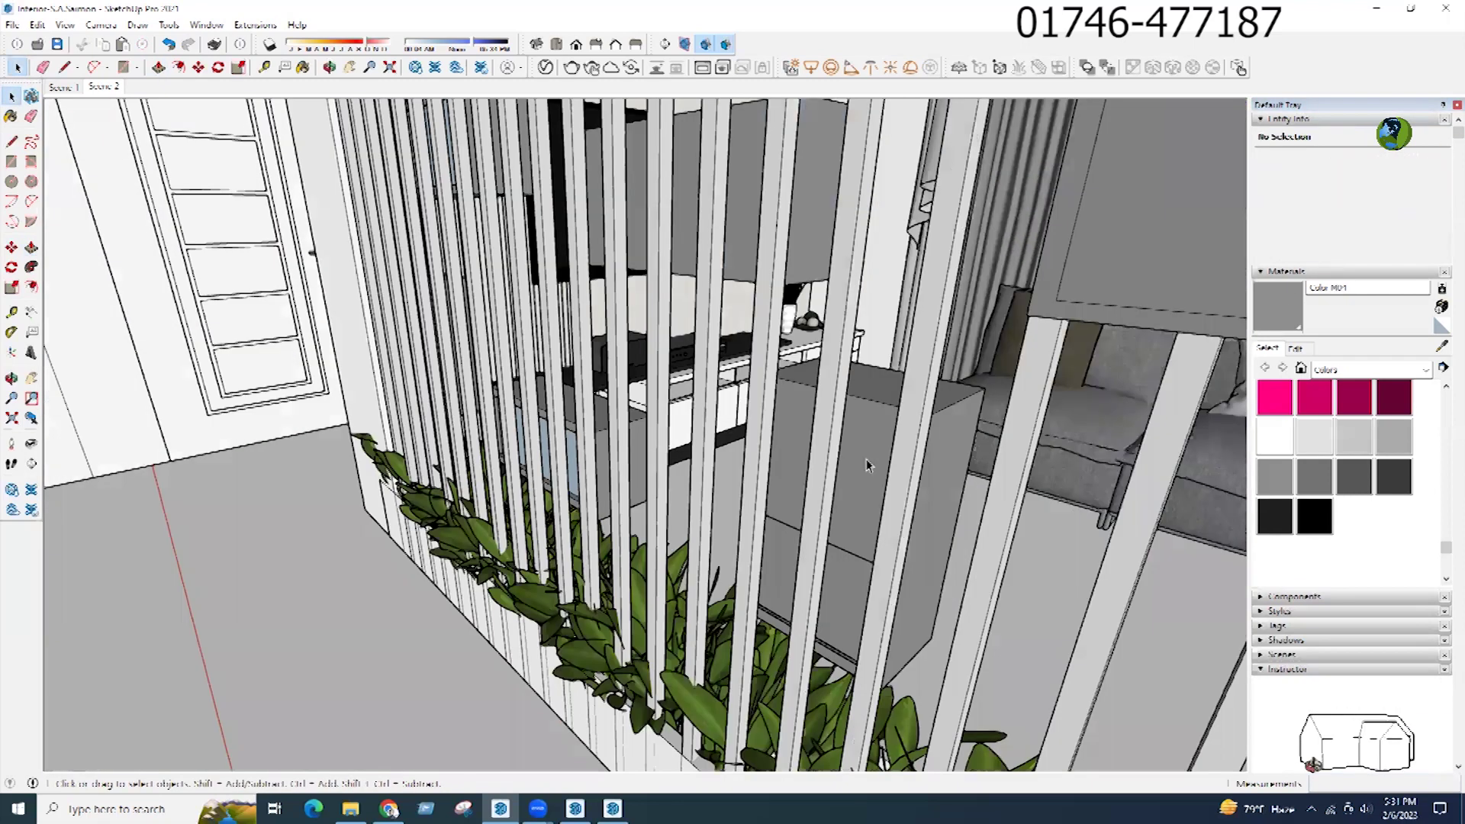
pyautogui.doubleClick(867, 459)
pyautogui.press('p')
pyautogui.click(849, 436)
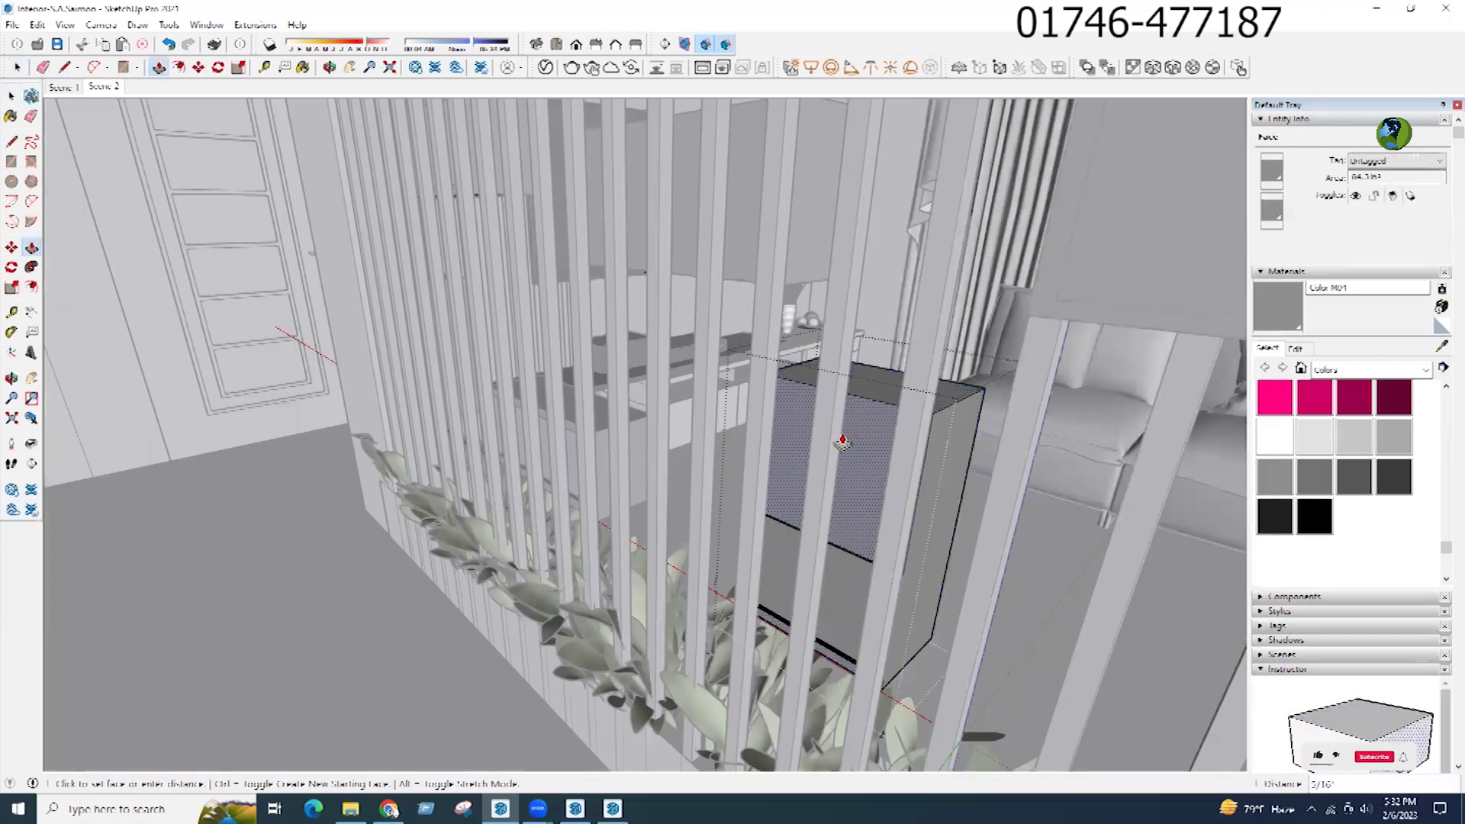
pyautogui.click(836, 395)
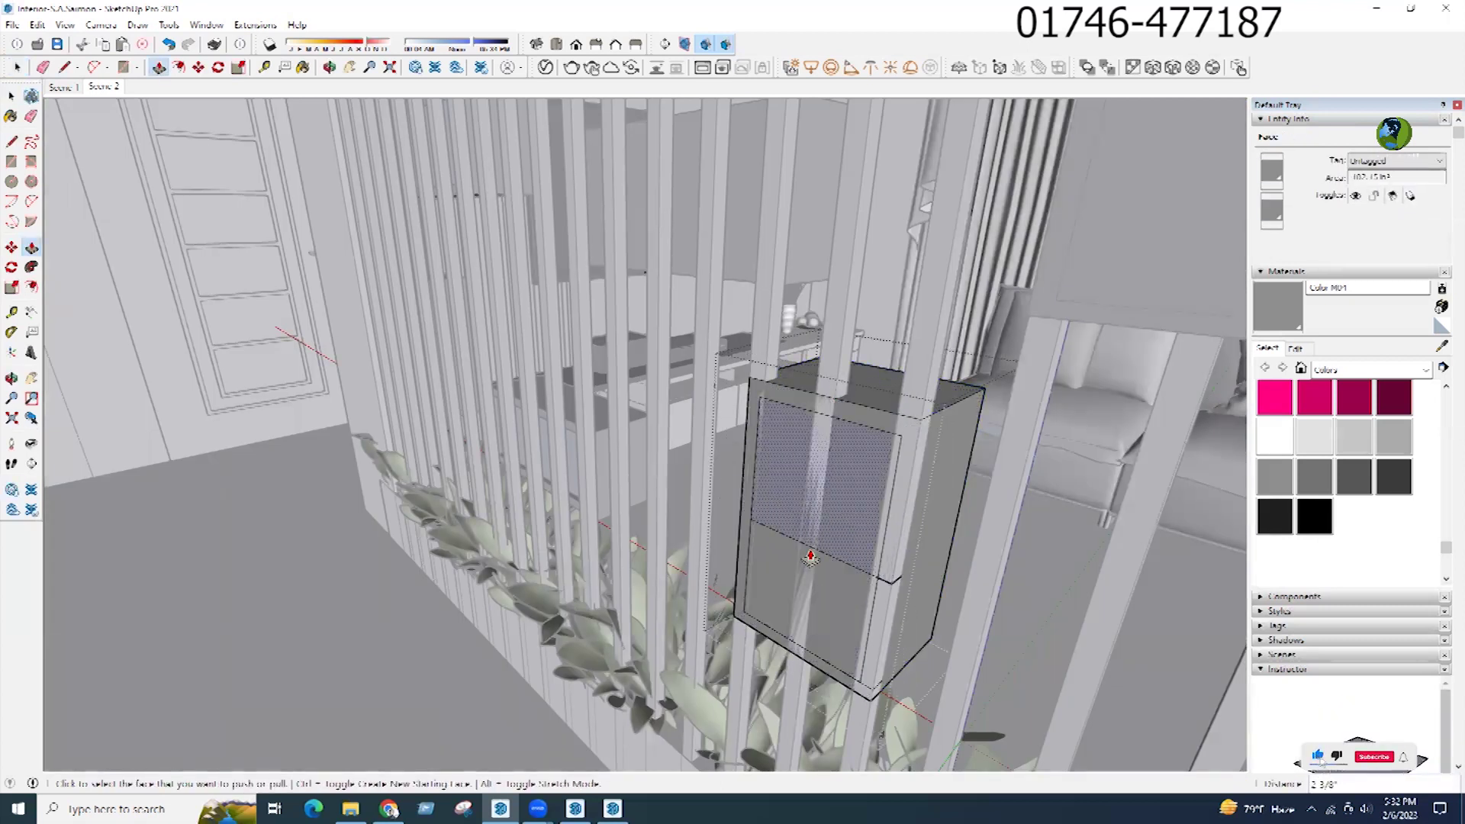
pyautogui.click(818, 519)
pyautogui.click(815, 605)
pyautogui.click(813, 605)
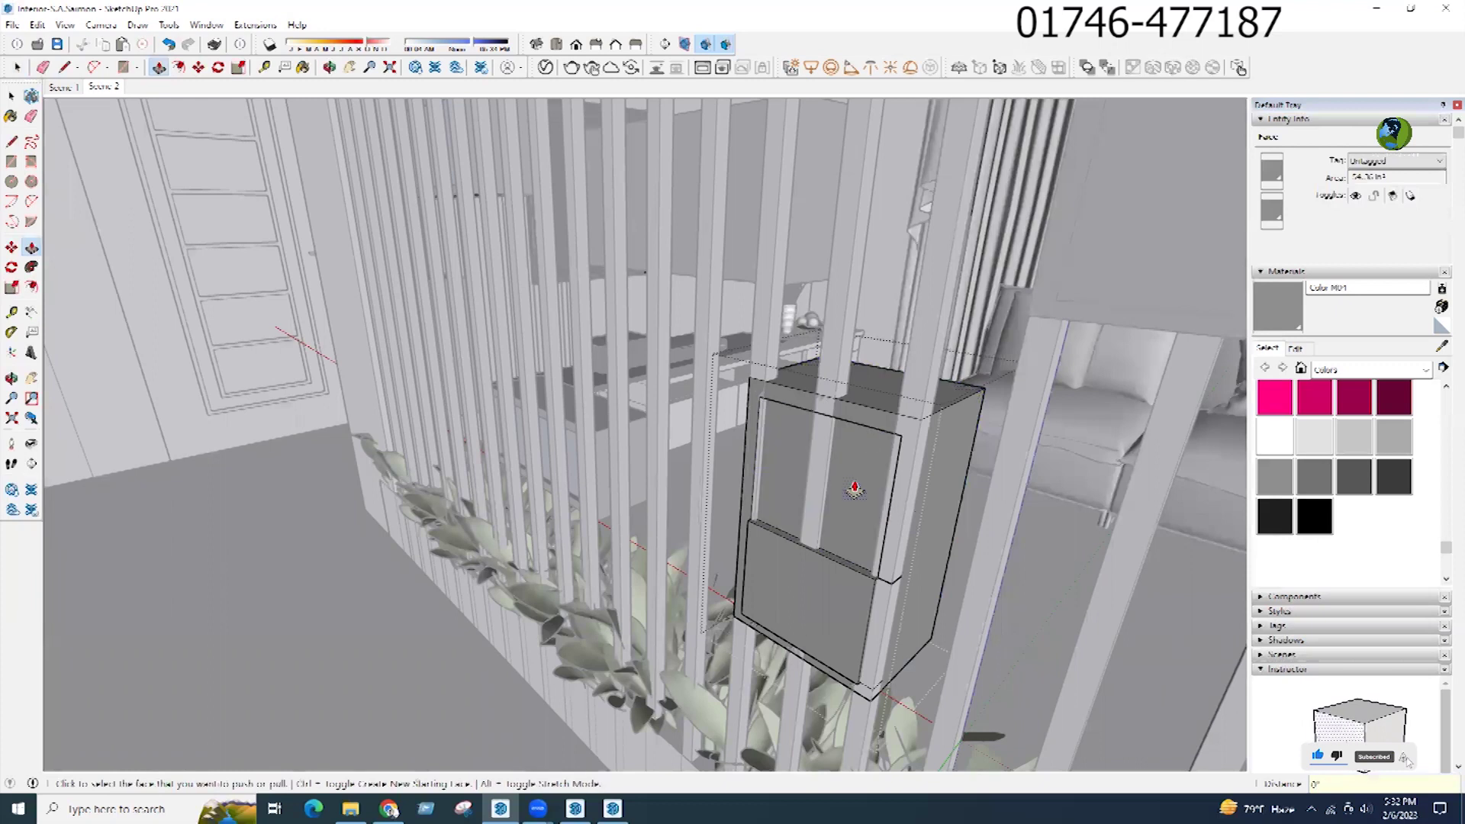
pyautogui.click(857, 427)
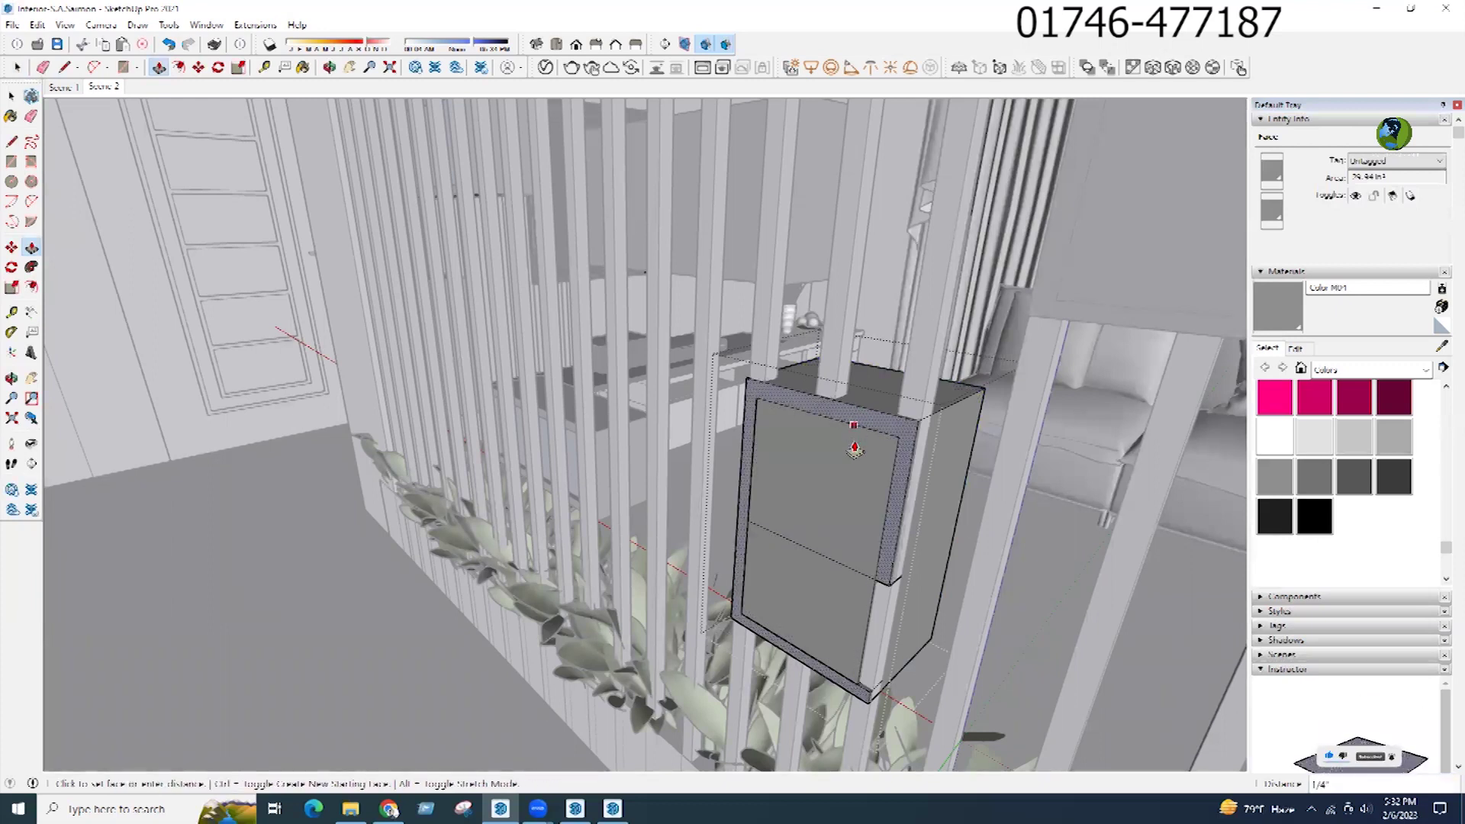
# Step: Try push/pulling the lower-left box's inner left side face by 0.75
pyautogui.press('space')
pyautogui.scroll(2, 885, 618)
pyautogui.press('p')
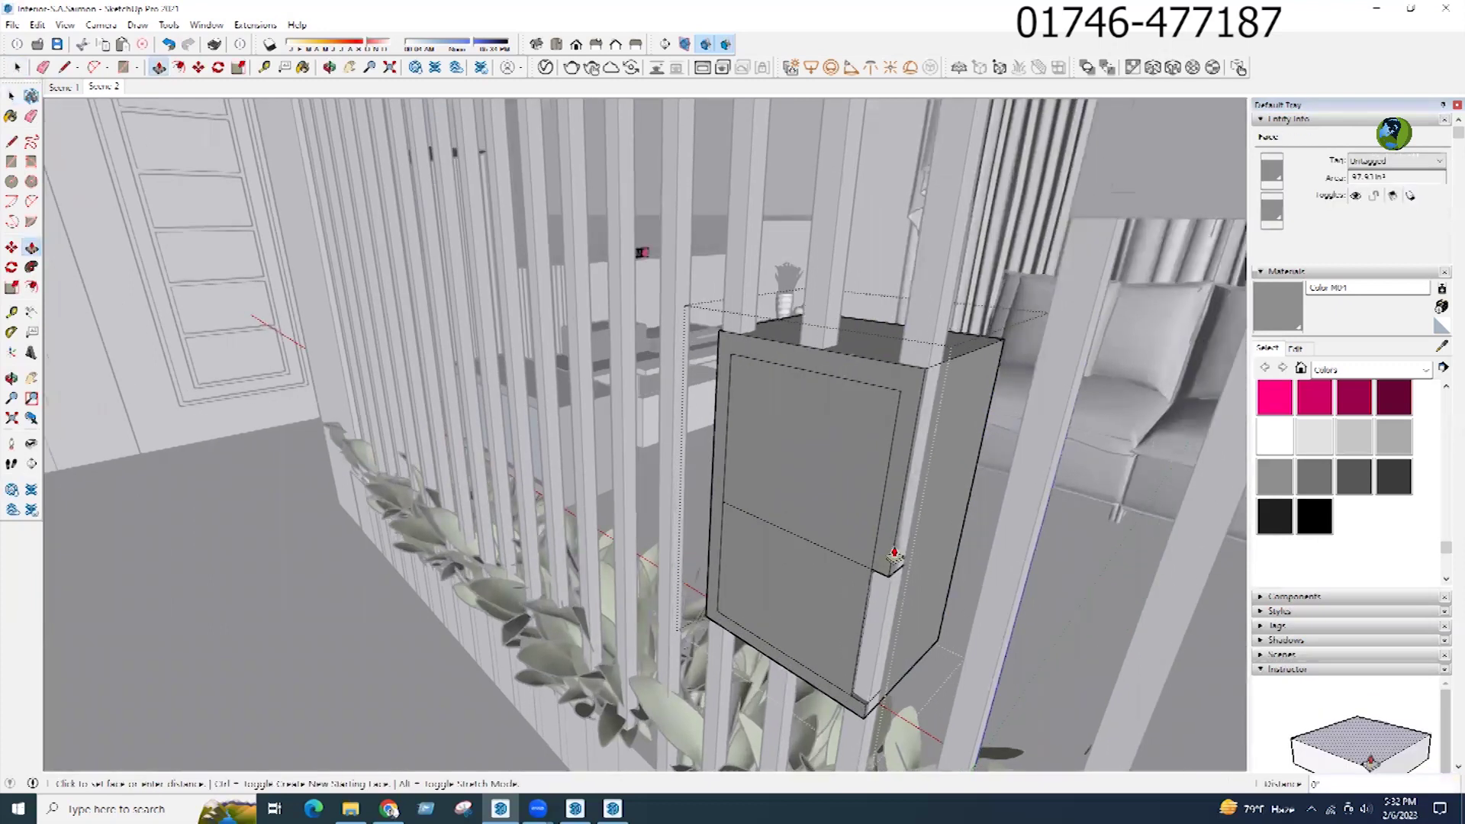
pyautogui.moveTo(901, 576); pyautogui.dragTo(889, 612, button='middle')
pyautogui.moveTo(799, 524); pyautogui.dragTo(92, 596, button='middle')
pyautogui.click(871, 560)
pyautogui.click(872, 501)
pyautogui.scroll(1, 381, 565)
pyautogui.click(383, 564)
pyautogui.write('.')
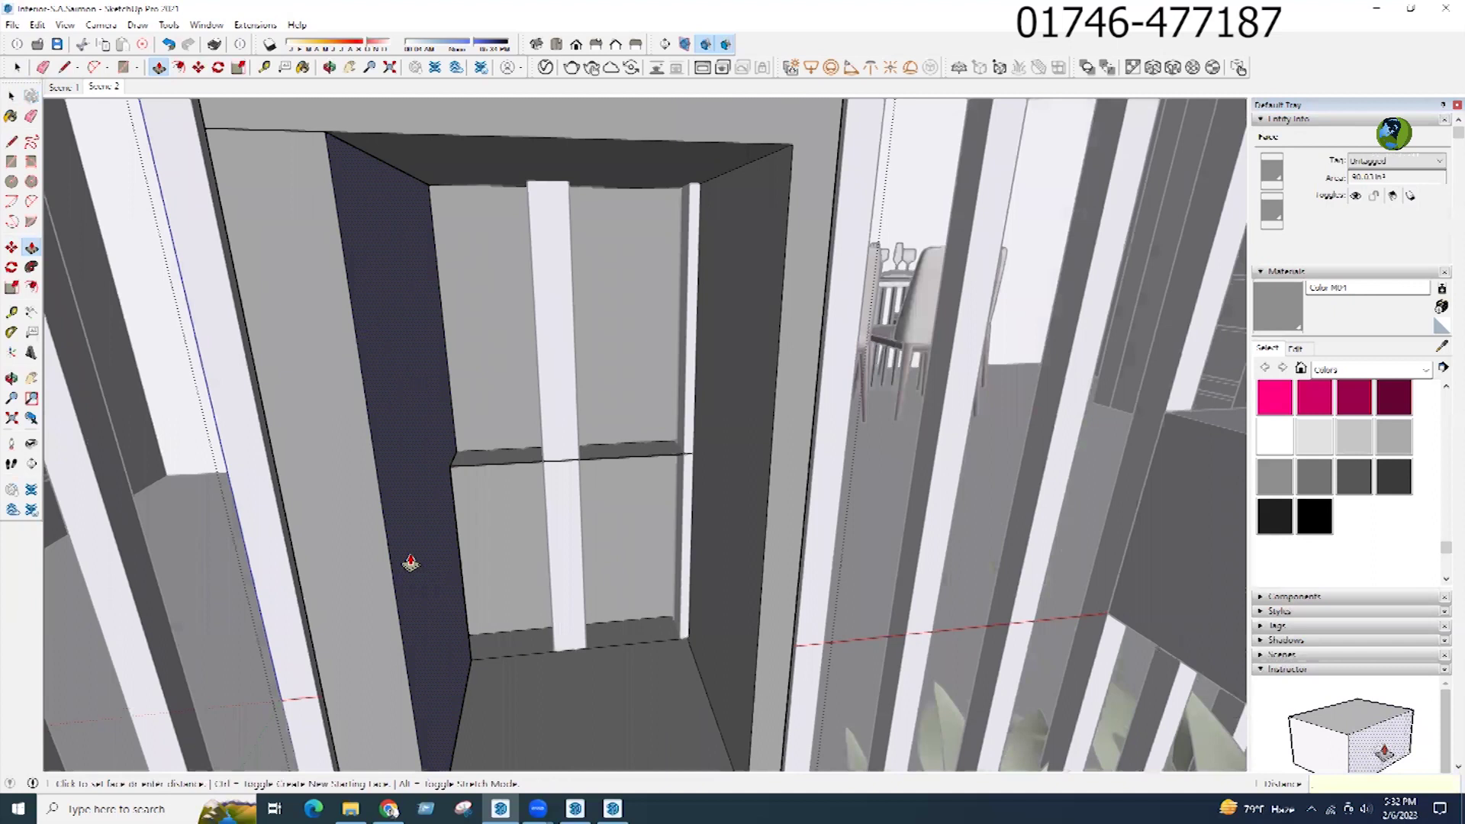
pyautogui.write('75')
pyautogui.press('Return')
# Step: Try levelling the stepped back panels inside the lower-left box with Push/Pull
pyautogui.press('space')
pyautogui.scroll(-1, 451, 590)
pyautogui.scroll(-2, 664, 619)
pyautogui.scroll(-2, 597, 578)
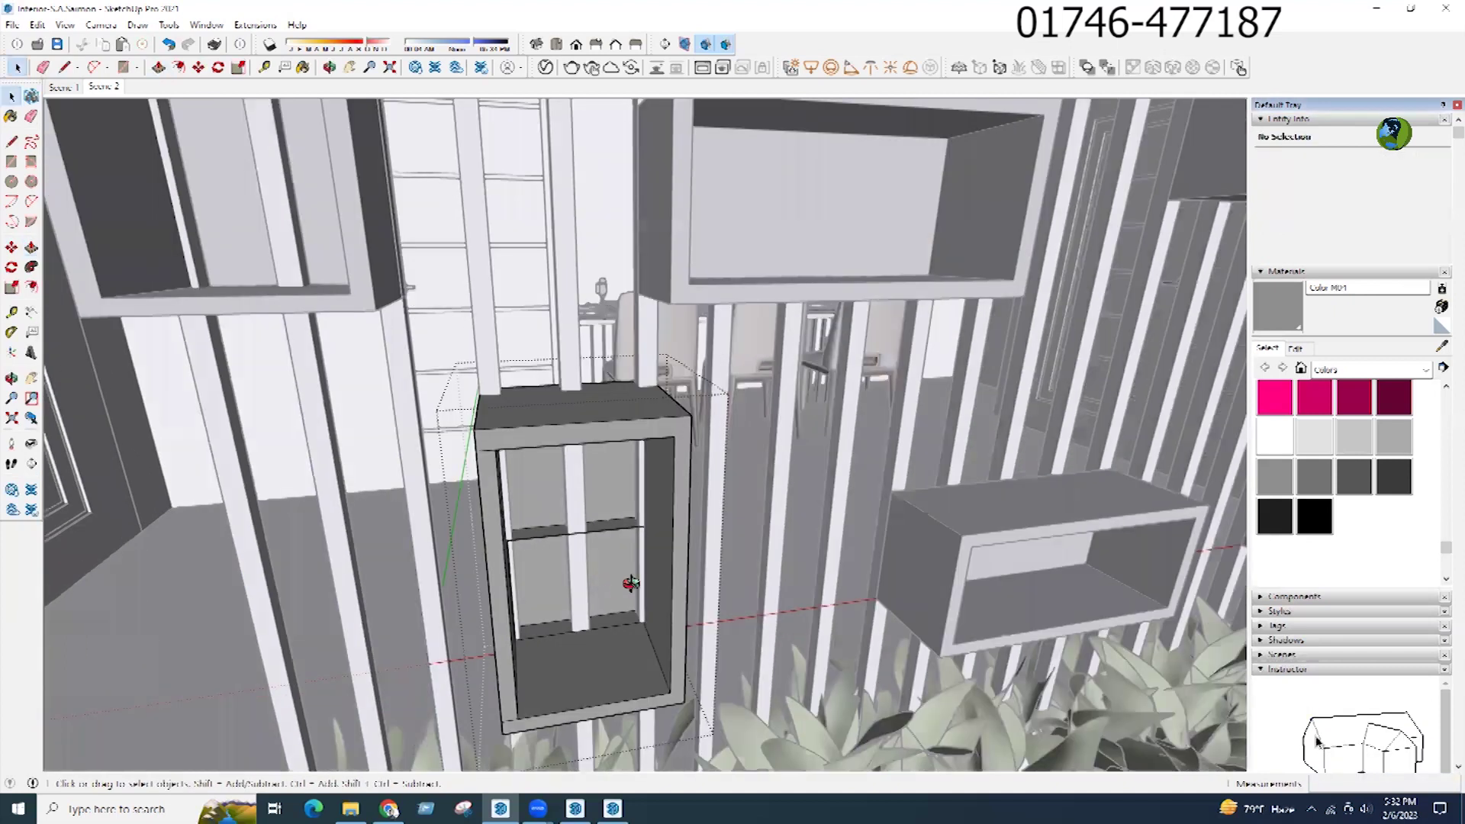
pyautogui.scroll(3, 631, 582)
pyautogui.press('p')
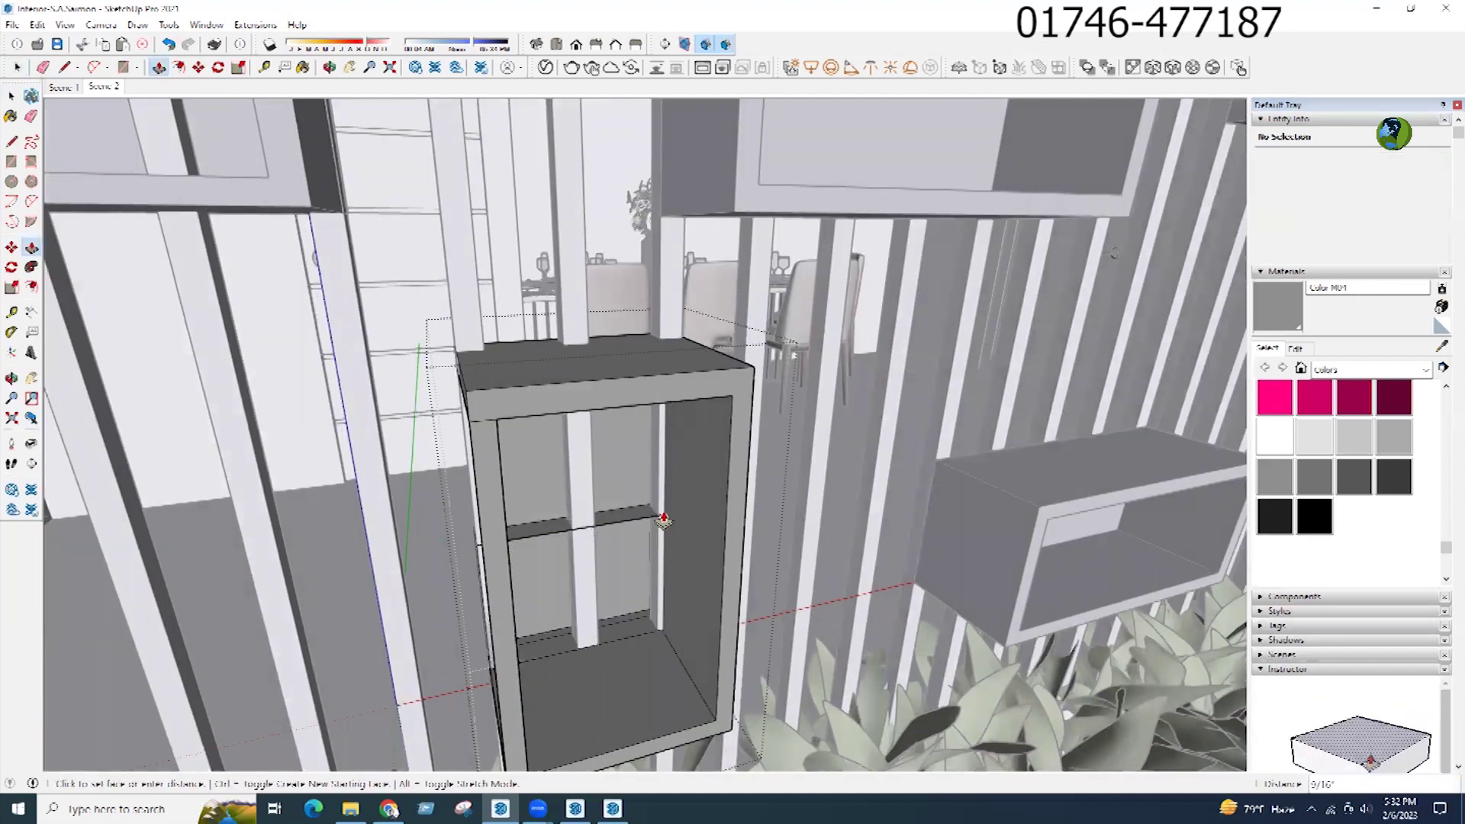
pyautogui.scroll(3, 624, 568)
pyautogui.moveTo(656, 576); pyautogui.dragTo(1075, 598, button='middle')
pyautogui.click(953, 584)
pyautogui.moveTo(942, 582); pyautogui.dragTo(317, 409, button='middle')
pyautogui.scroll(3, 317, 409)
pyautogui.scroll(-3, 899, 530)
pyautogui.scroll(5, 745, 533)
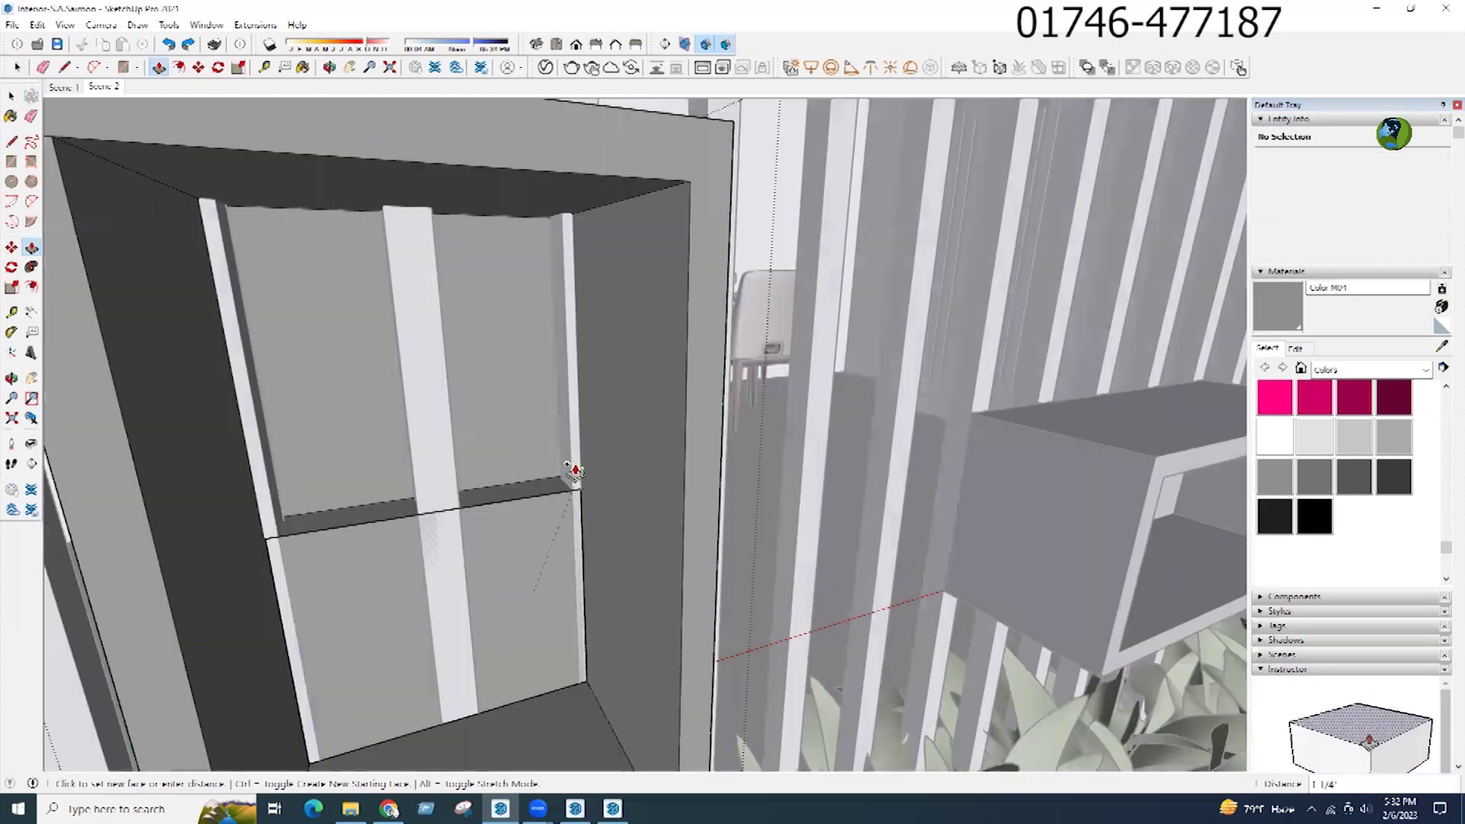
pyautogui.click(574, 472)
pyautogui.click(524, 573)
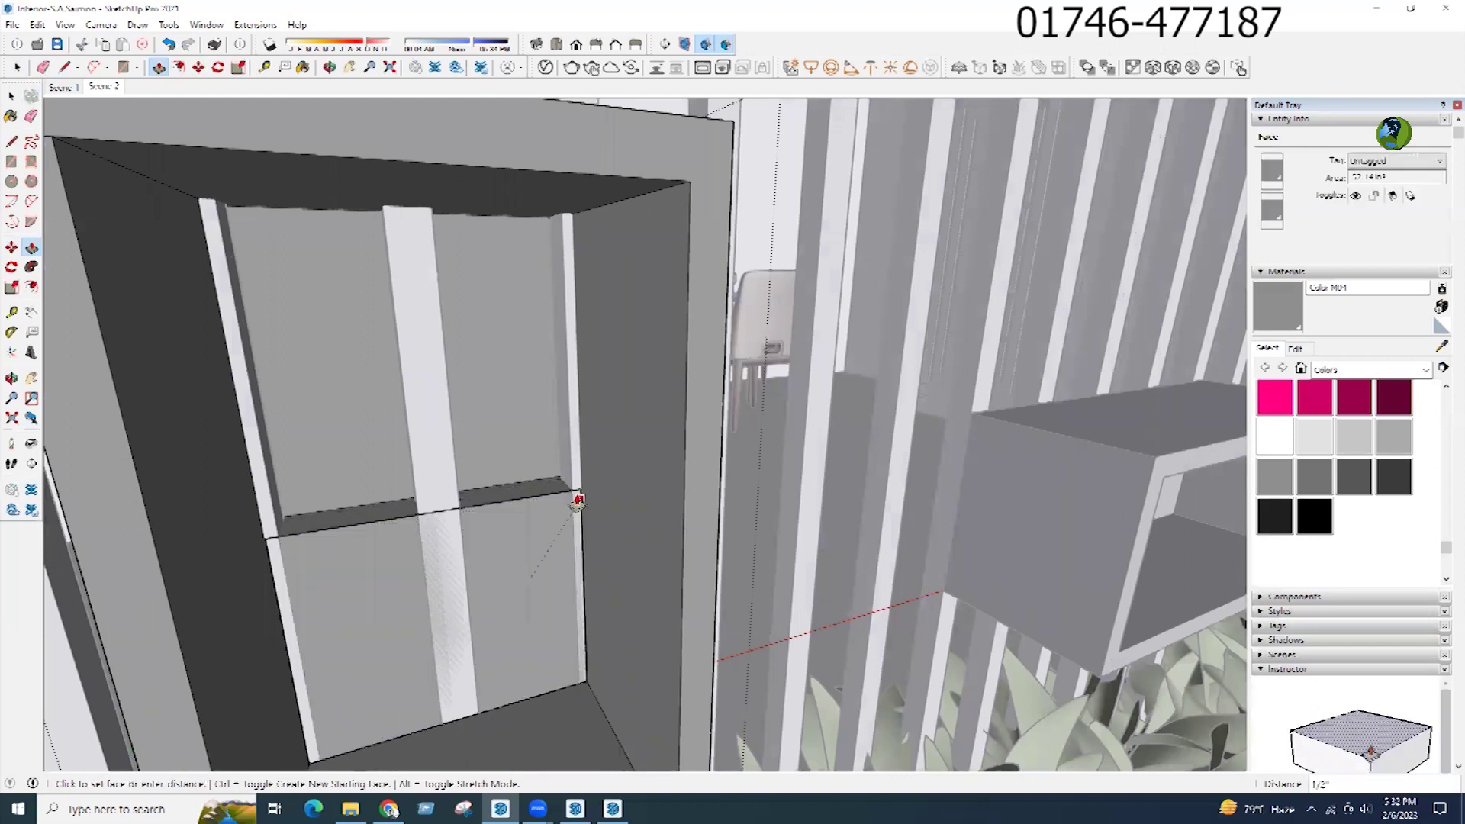
pyautogui.click(577, 499)
# Step: Undo the push/pull edits on the lower-left box and return to the Scene 2 view
pyautogui.press('space')
pyautogui.hotkey('ctrl', 'z')
pyautogui.hotkey('ctrl', 'z')
pyautogui.hotkey('ctrl', 'z')
pyautogui.hotkey('ctrl', 'z')
pyautogui.hotkey('ctrl', 'z')
pyautogui.scroll(-10, 492, 606)
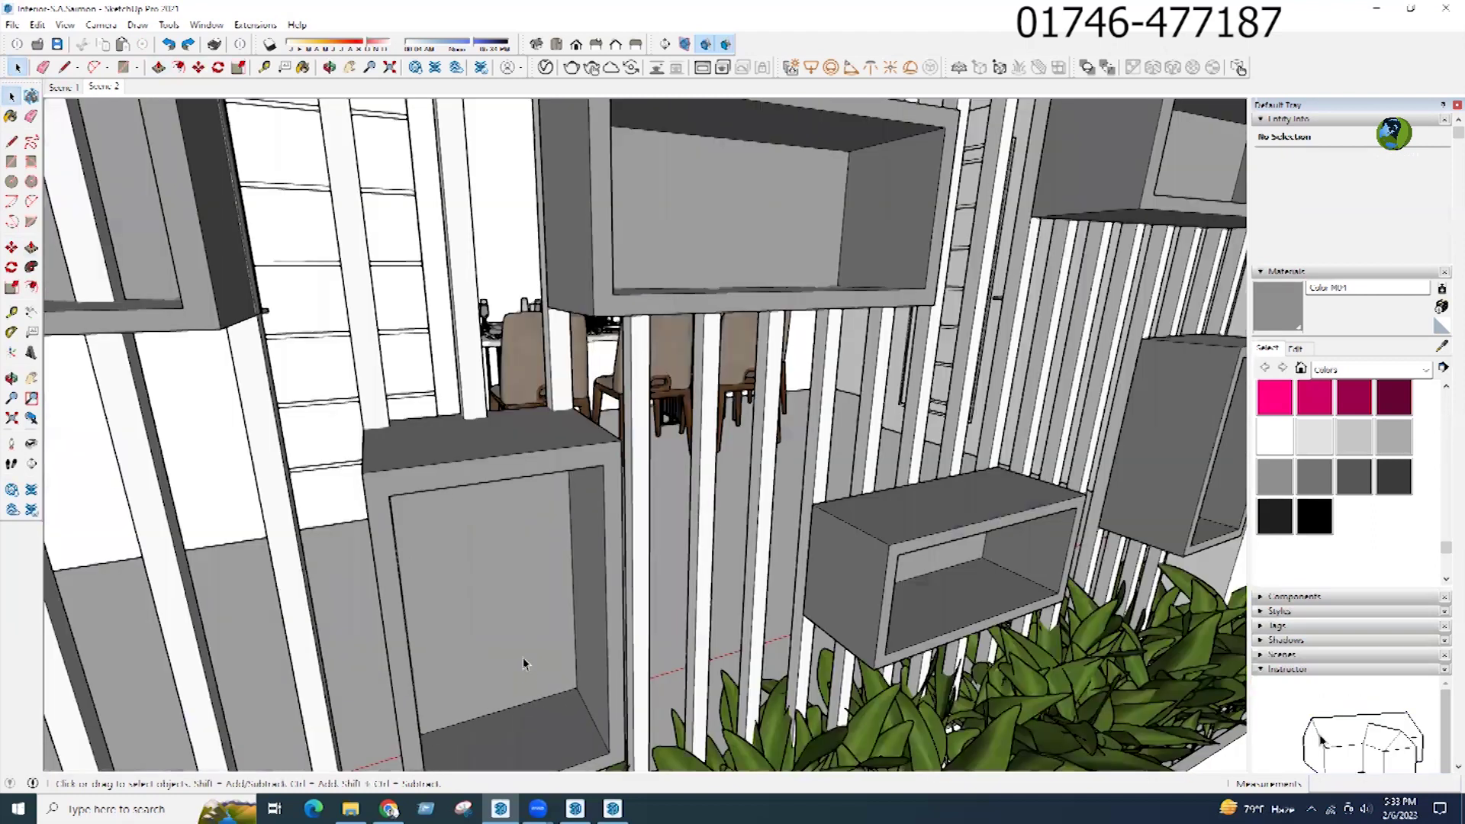
pyautogui.moveTo(523, 657)
pyautogui.mouseDown(button='middle')
pyautogui.moveTo(509, 670)
pyautogui.moveTo(521, 514)
pyautogui.mouseUp(button='middle')
pyautogui.doubleClick(510, 671)
pyautogui.click(103, 88)
pyautogui.scroll(-8, 468, 396)
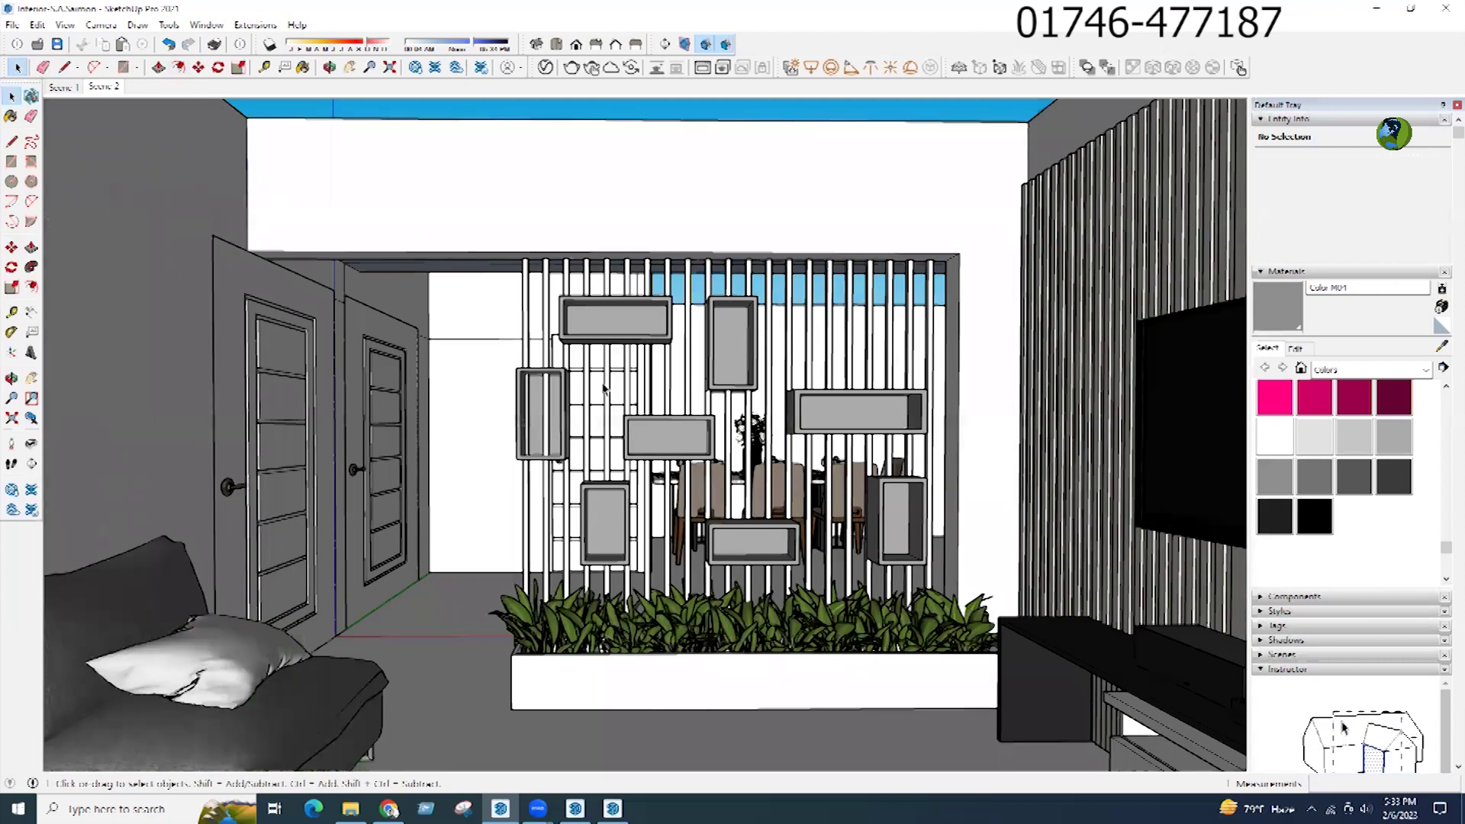
# Step: Scale the far-left display box along its depth from the back face to the edge of the slat
pyautogui.click(537, 387)
pyautogui.scroll(4, 539, 388)
pyautogui.moveTo(539, 389); pyautogui.dragTo(985, 450, button='middle')
pyautogui.press('s')
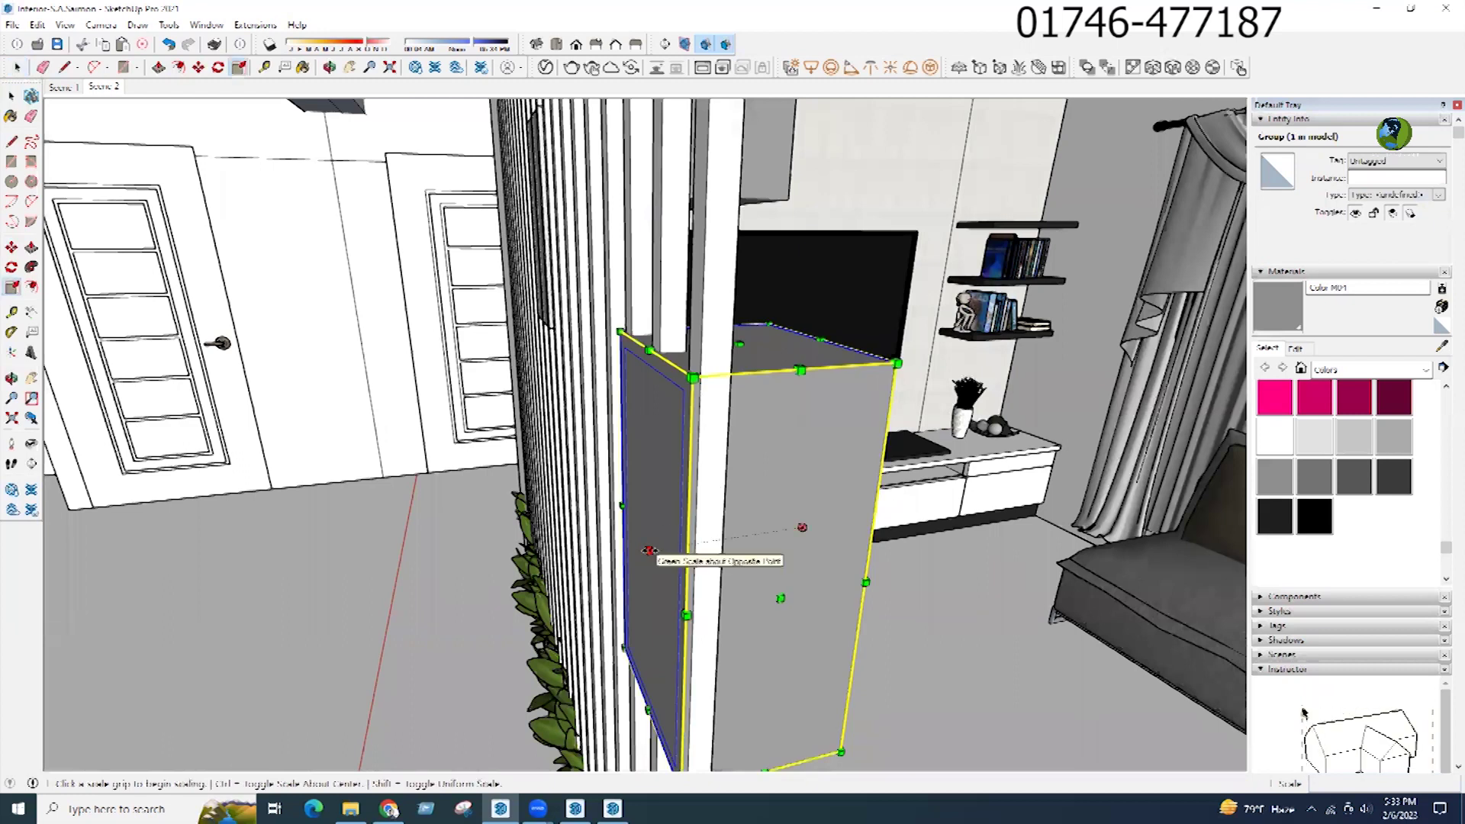
pyautogui.click(648, 547)
pyautogui.click(736, 367)
pyautogui.press('space')
pyautogui.moveTo(267, 445); pyautogui.dragTo(556, 529, button='middle')
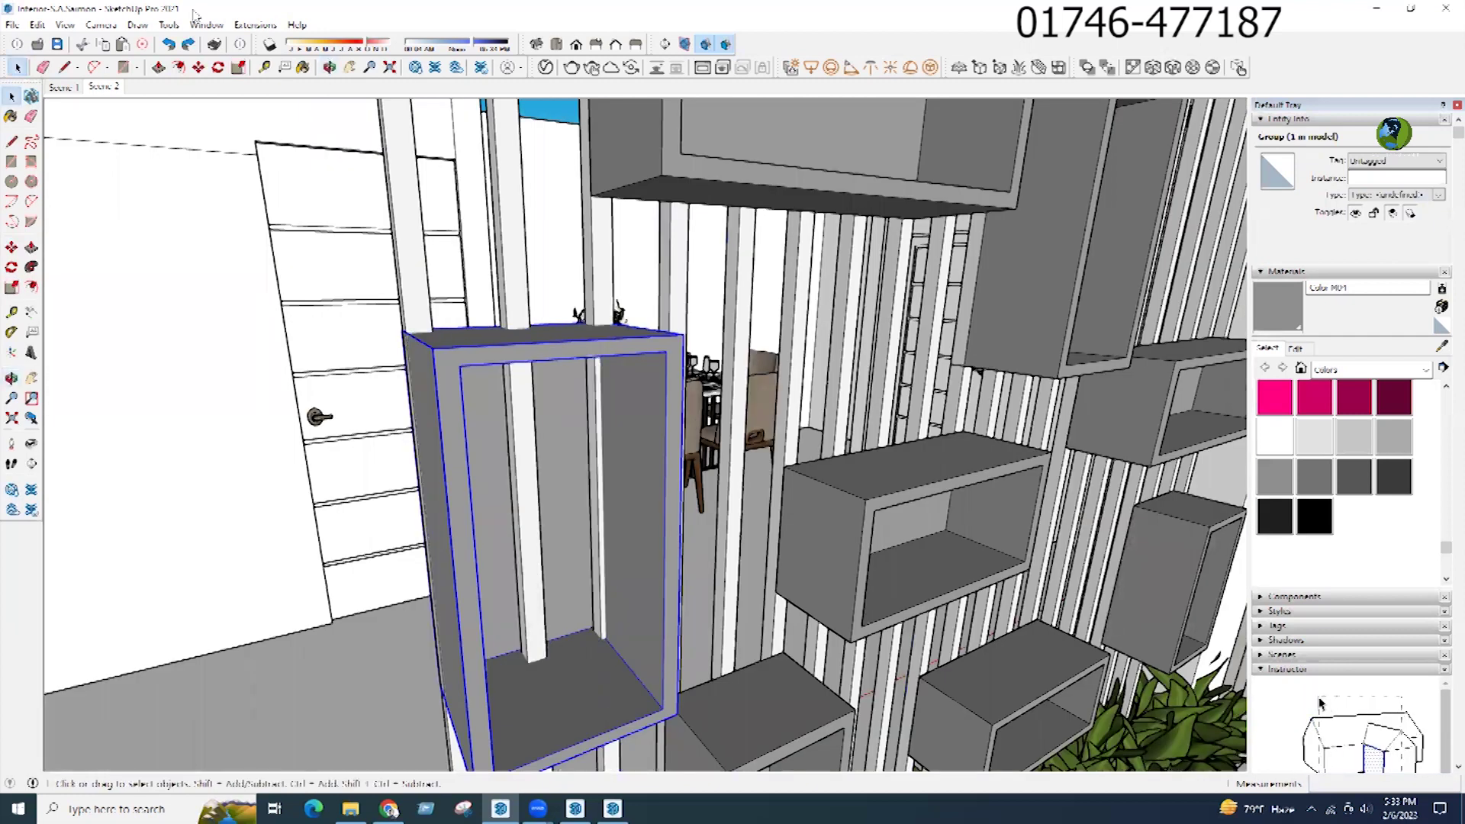
# Step: Push/Pull the far-left box's inner back panel forward so it covers the slats inside the box, and return to Scene 2
pyautogui.doubleClick(580, 450)
pyautogui.press('p')
pyautogui.click(566, 514)
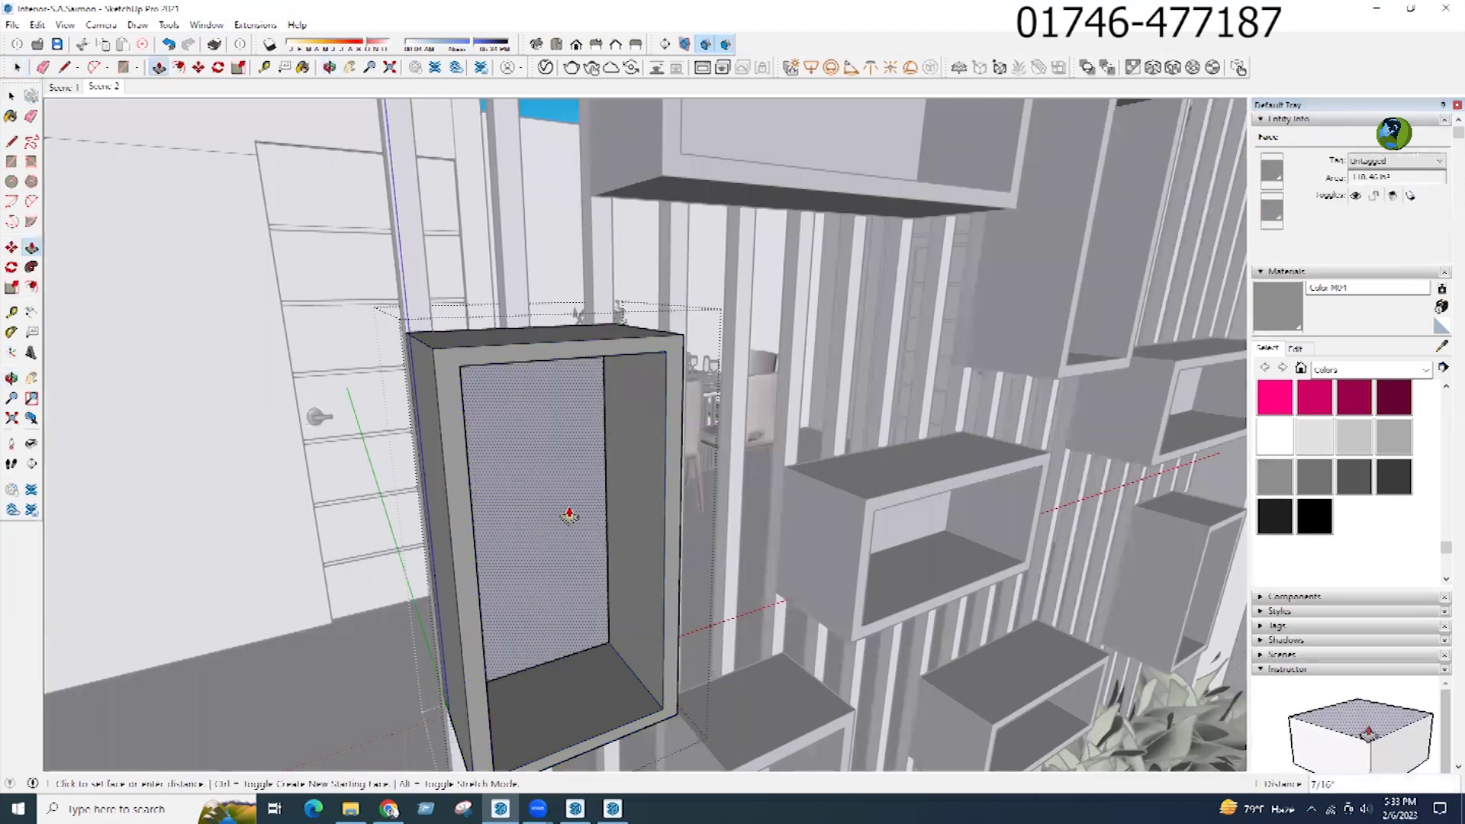
pyautogui.press('Return')
pyautogui.click(569, 515)
pyautogui.hotkey('ctrl', 'z')
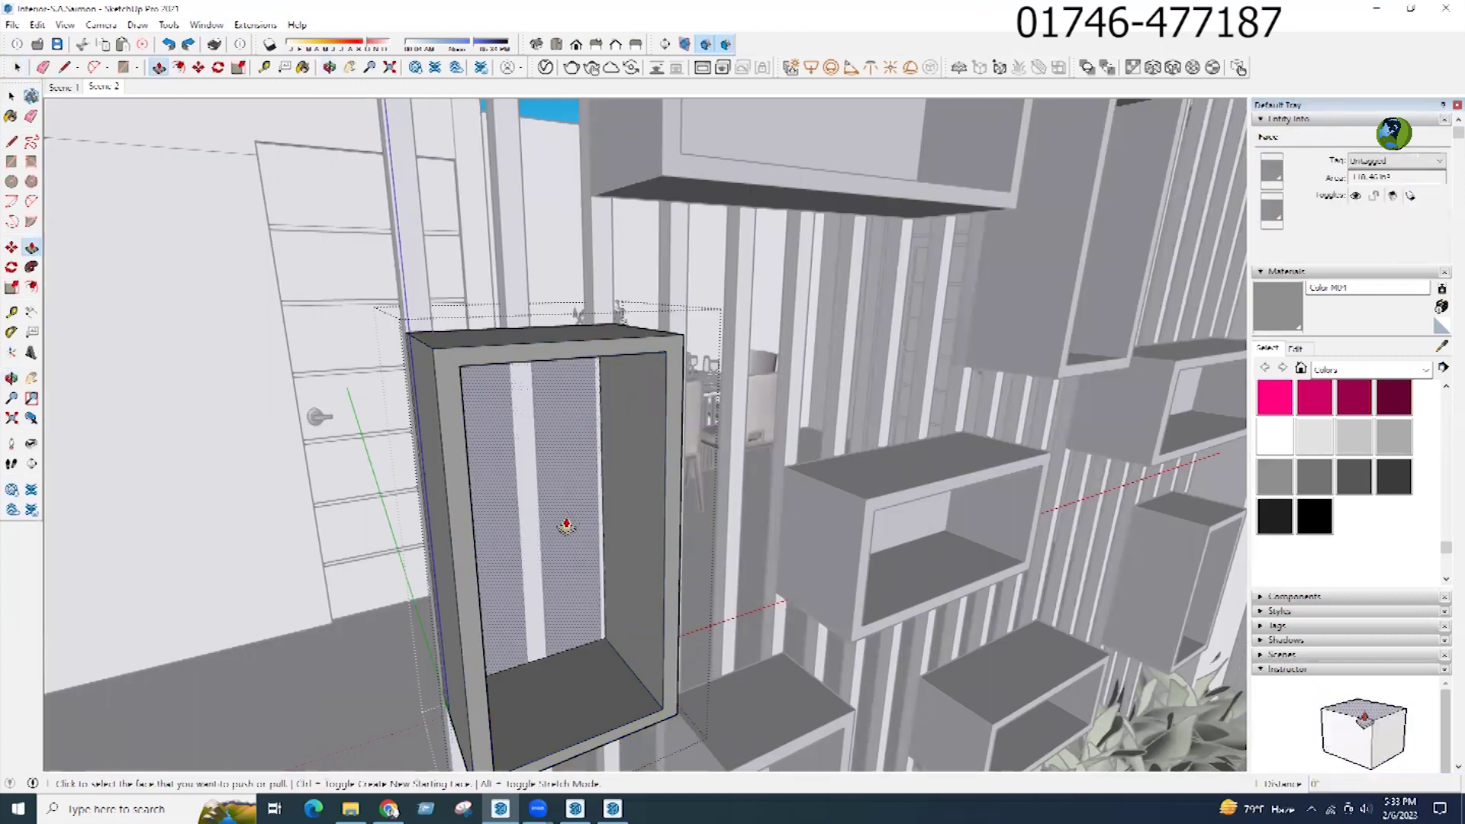
pyautogui.click(563, 523)
pyautogui.press('Return')
pyautogui.press('space')
pyautogui.click(108, 90)
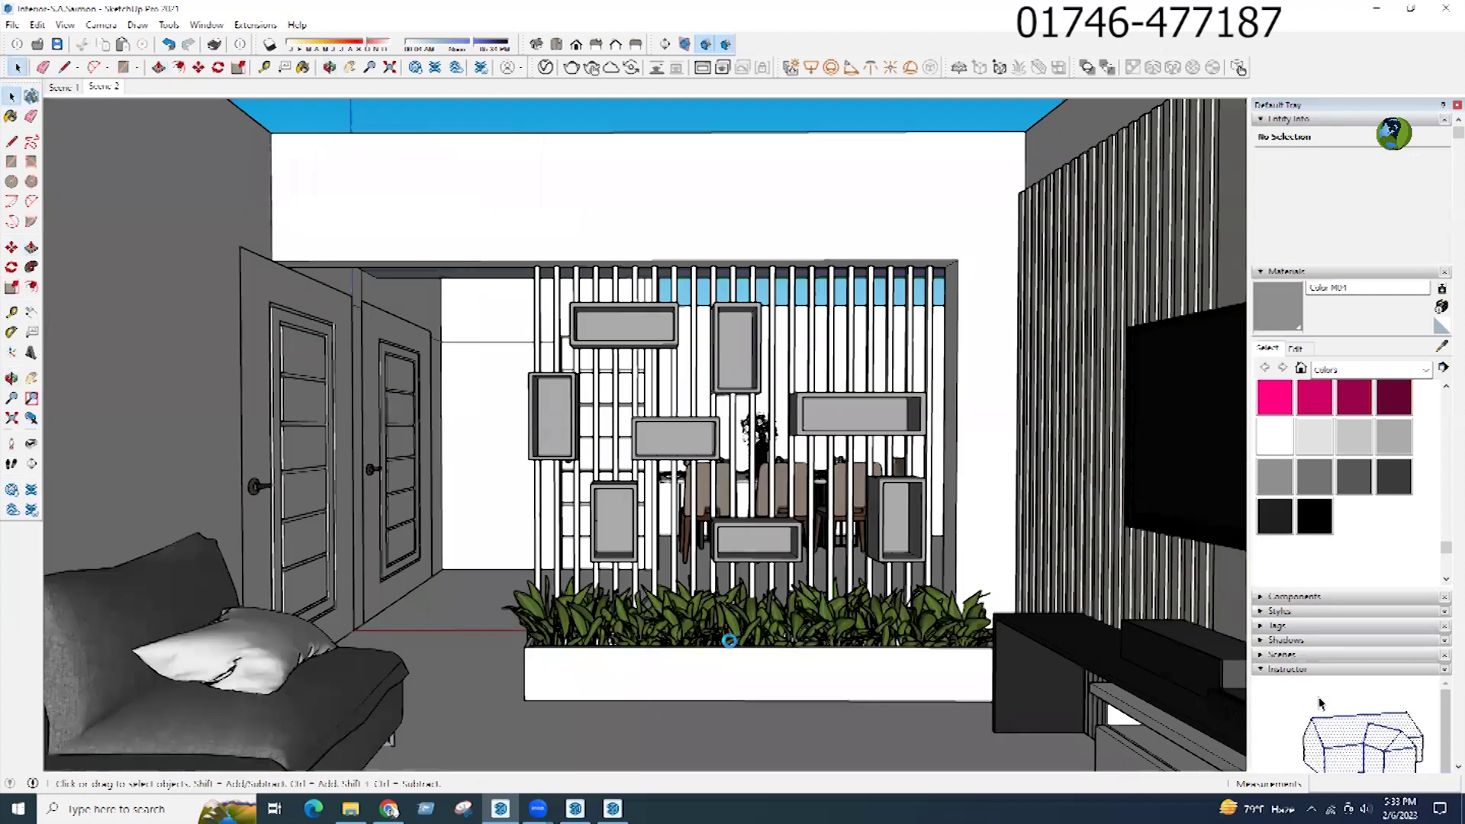
# Step: Select all of the planter box's geometry inside its group and browse the Patterns material collection
pyautogui.scroll(5, 832, 698)
pyautogui.moveTo(807, 698); pyautogui.dragTo(901, 680, button='middle')
pyautogui.tripleClick(804, 660)
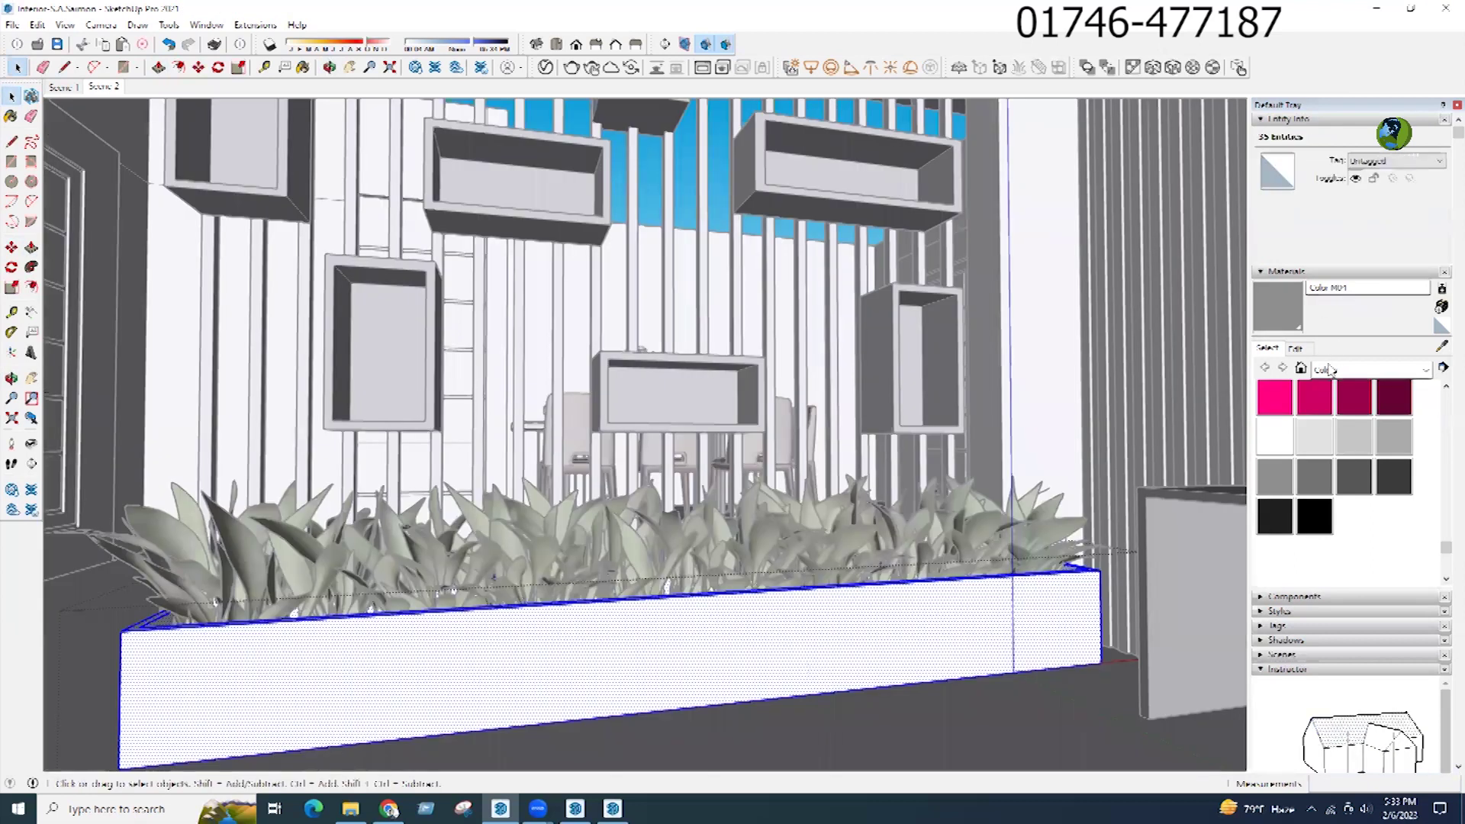
pyautogui.click(1366, 370)
pyautogui.click(1364, 482)
pyautogui.scroll(-1, 1337, 458)
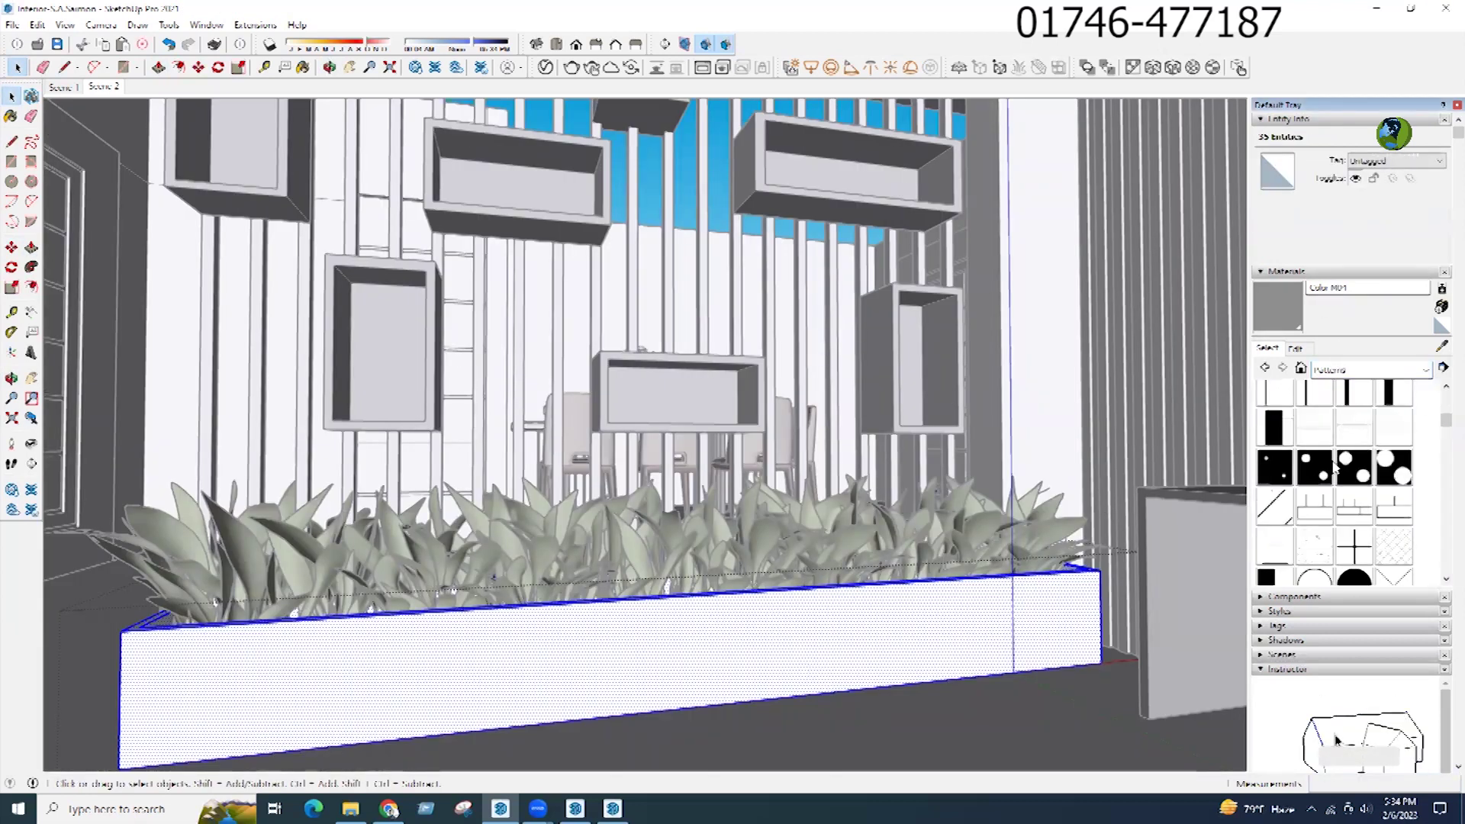
pyautogui.scroll(-1, 1313, 512)
pyautogui.scroll(-1, 1314, 516)
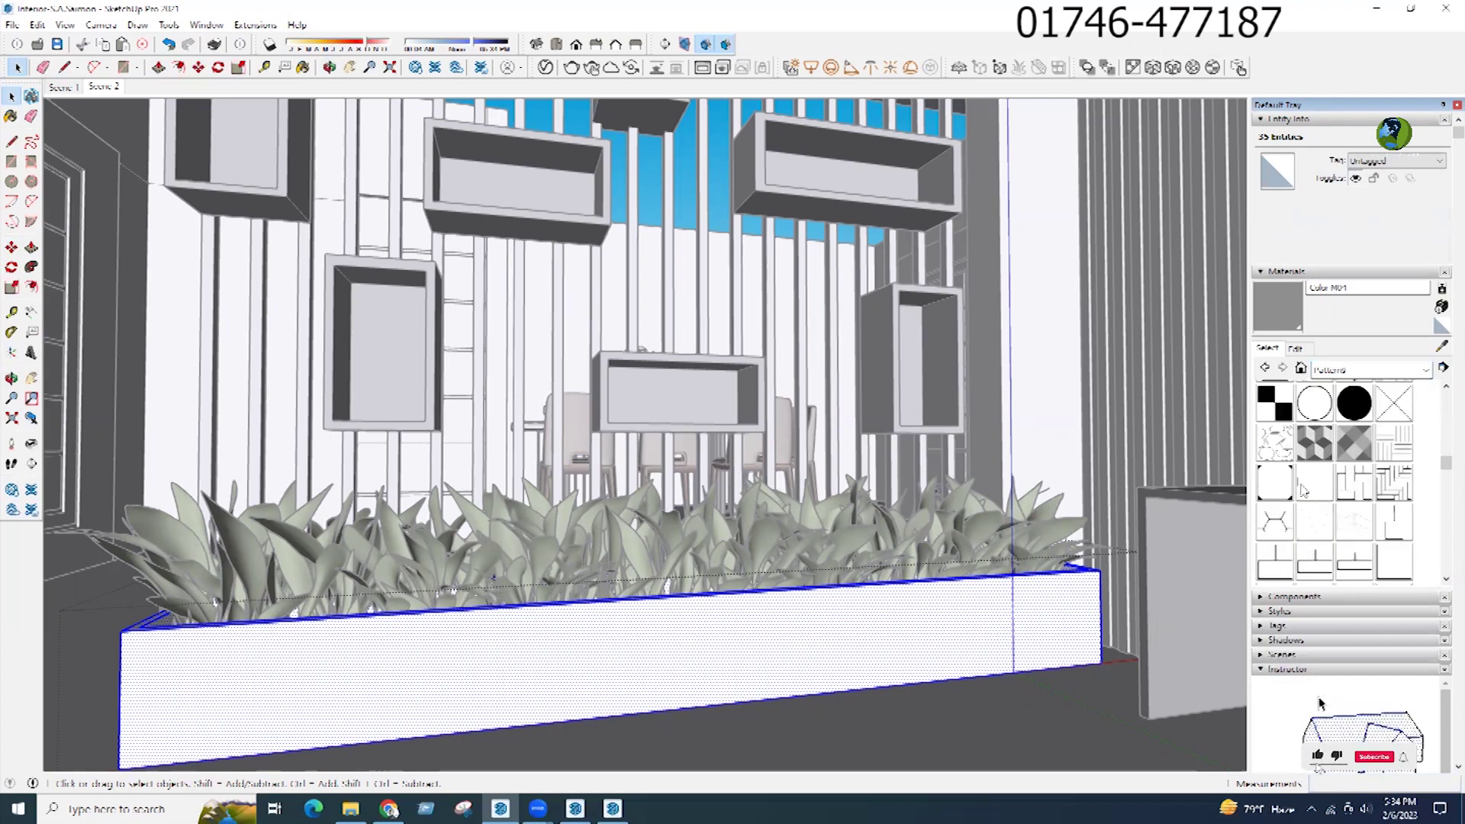
pyautogui.scroll(-1, 1306, 505)
pyautogui.scroll(-2, 1307, 502)
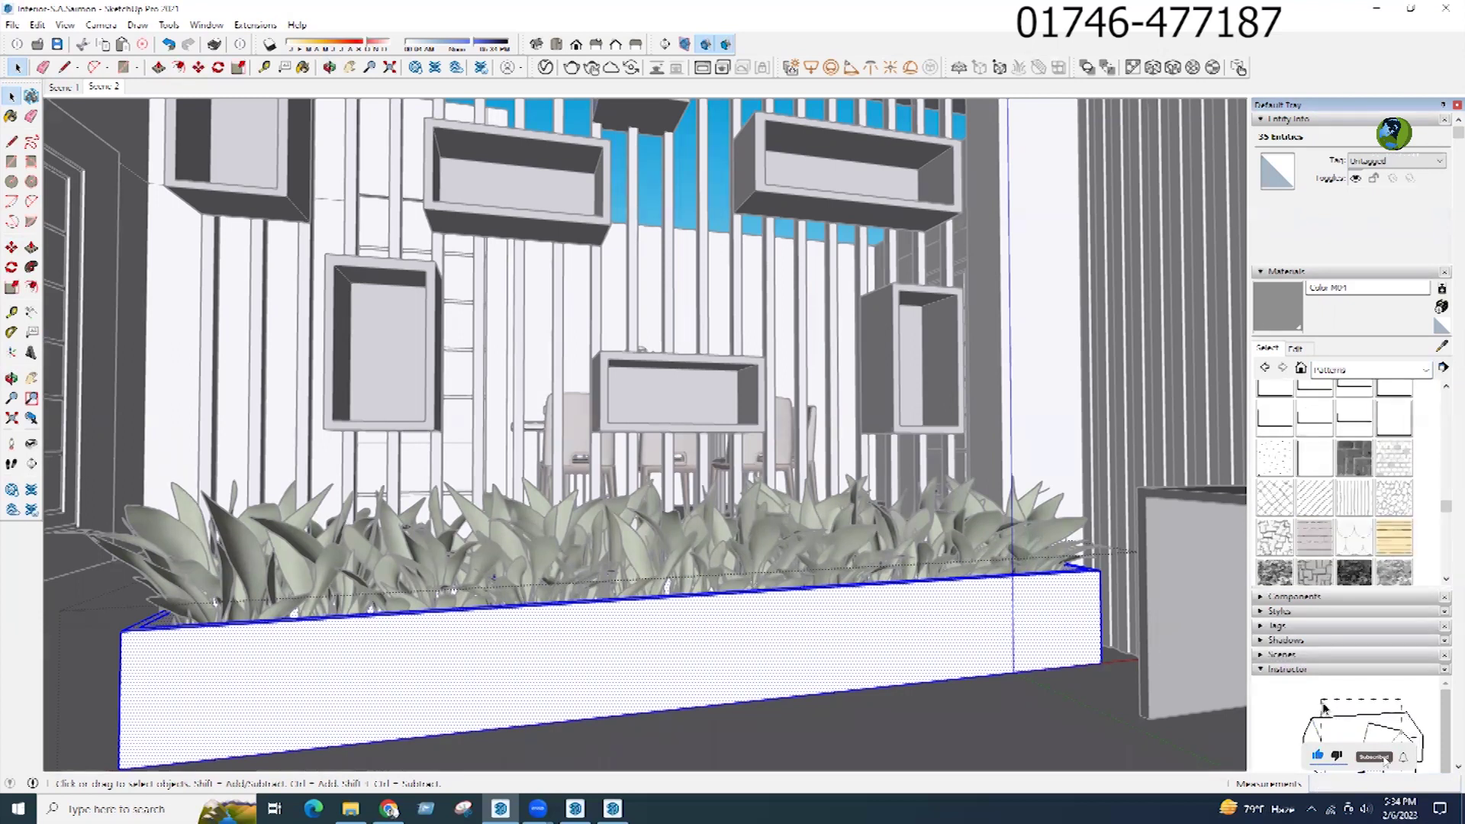
pyautogui.scroll(-2, 1306, 554)
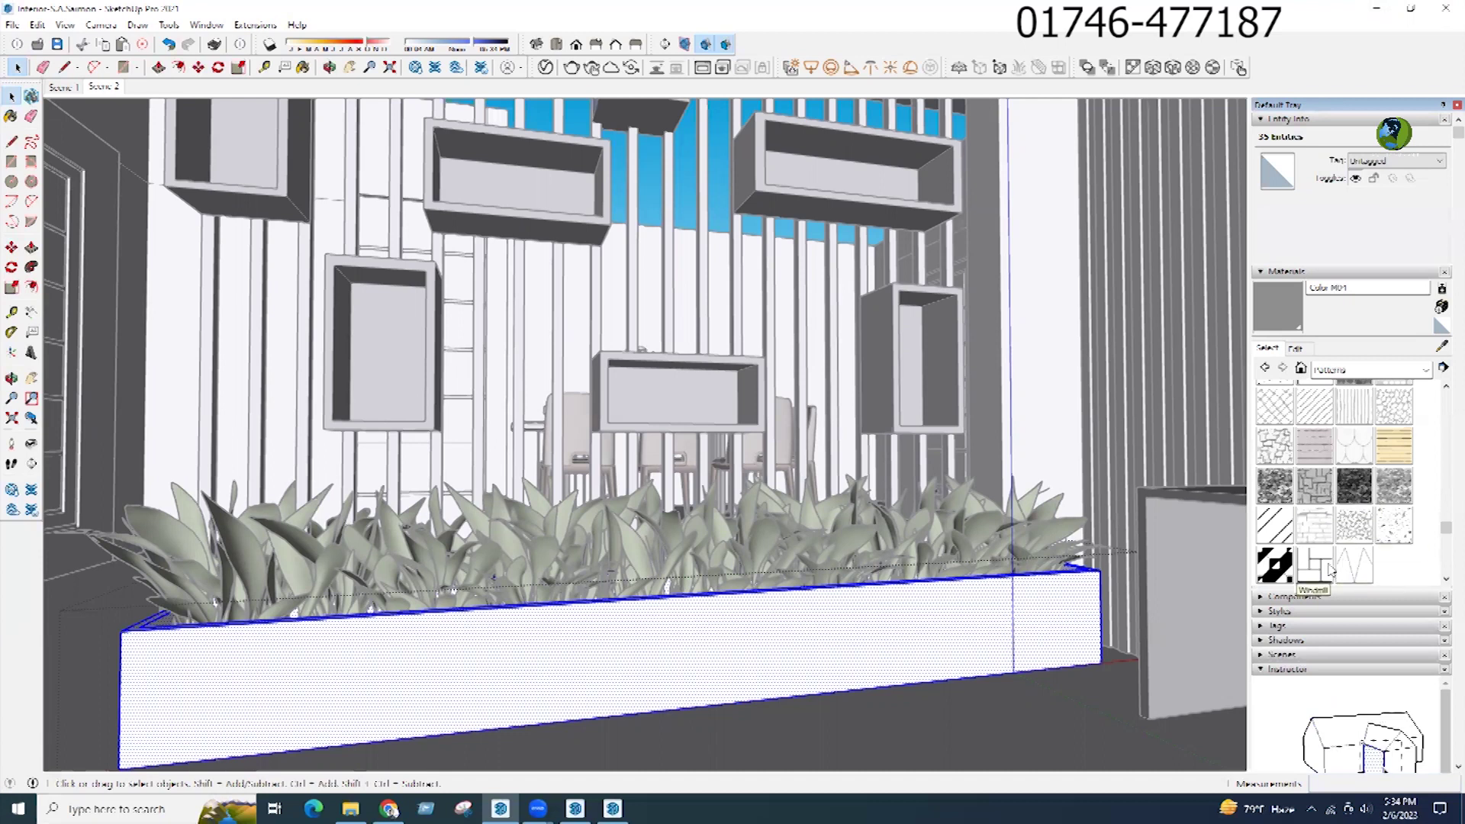
pyautogui.scroll(4, 1322, 572)
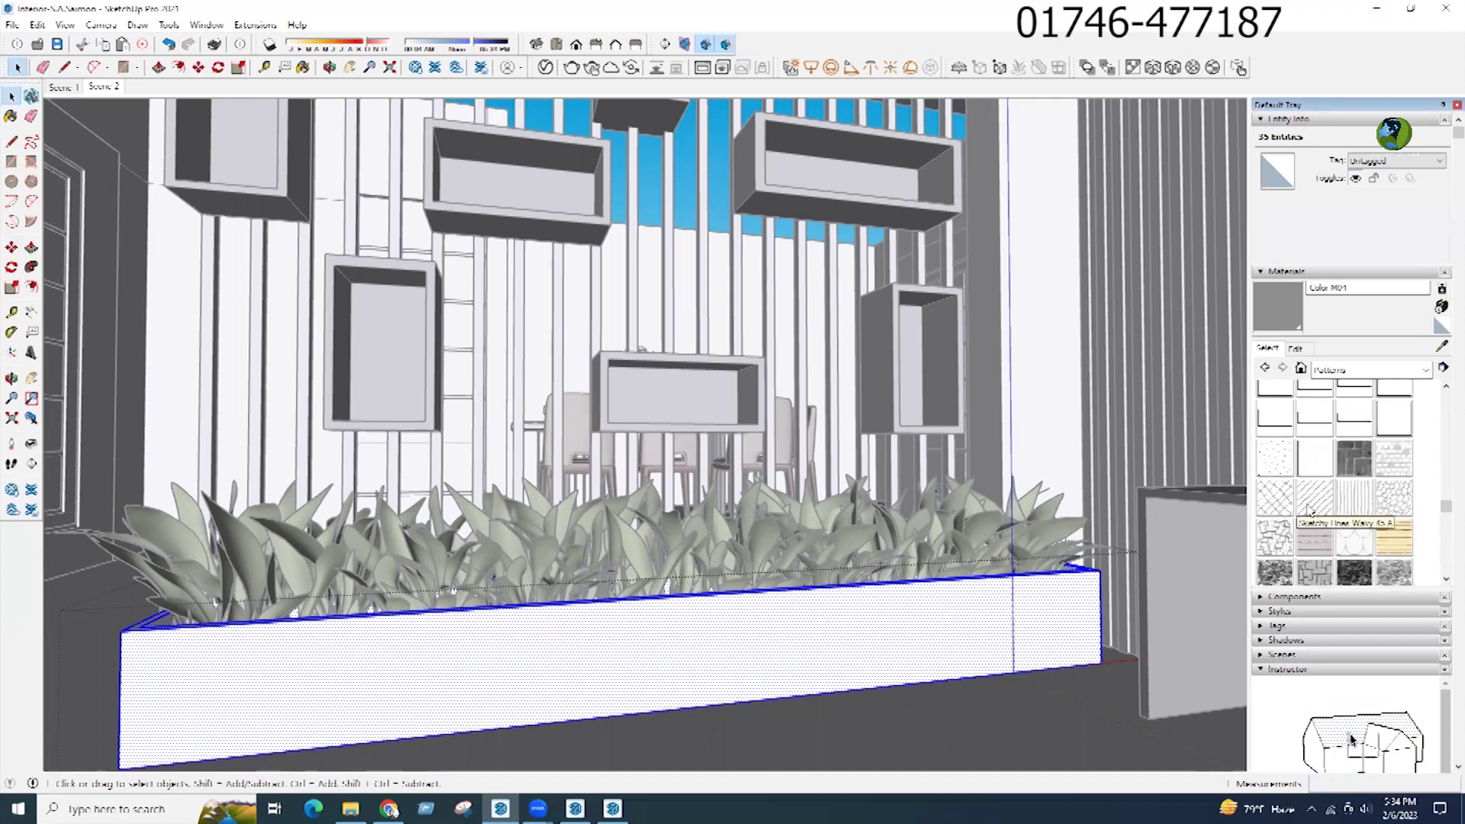
# Step: Try the Rectangles Running 4x1 and Rectangles Running 2x1 patterns on the planter box
pyautogui.click(1349, 473)
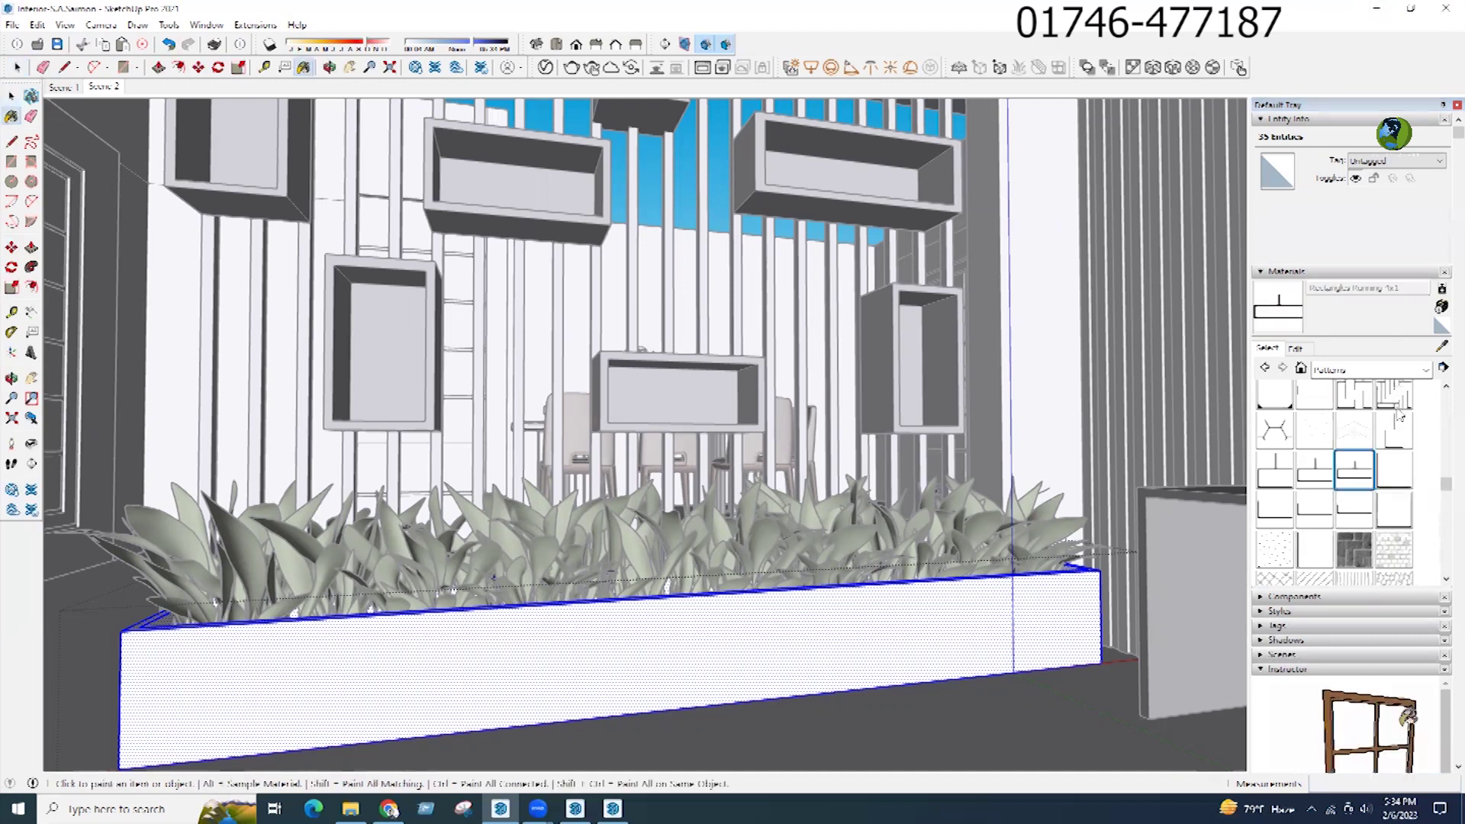
pyautogui.click(938, 635)
pyautogui.click(1312, 470)
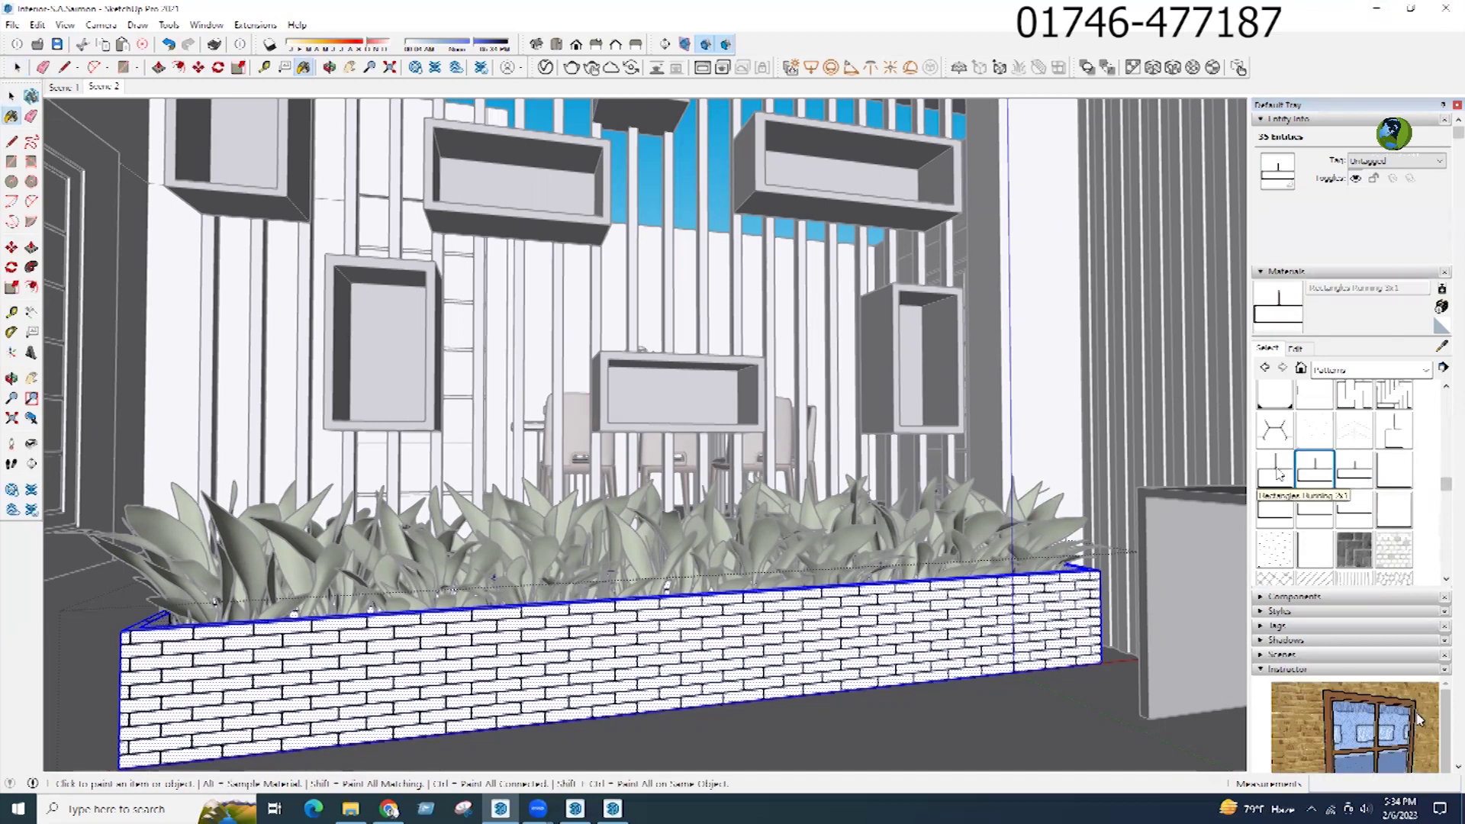
pyautogui.click(1028, 584)
pyautogui.moveTo(1050, 611); pyautogui.dragTo(1098, 666, button='middle')
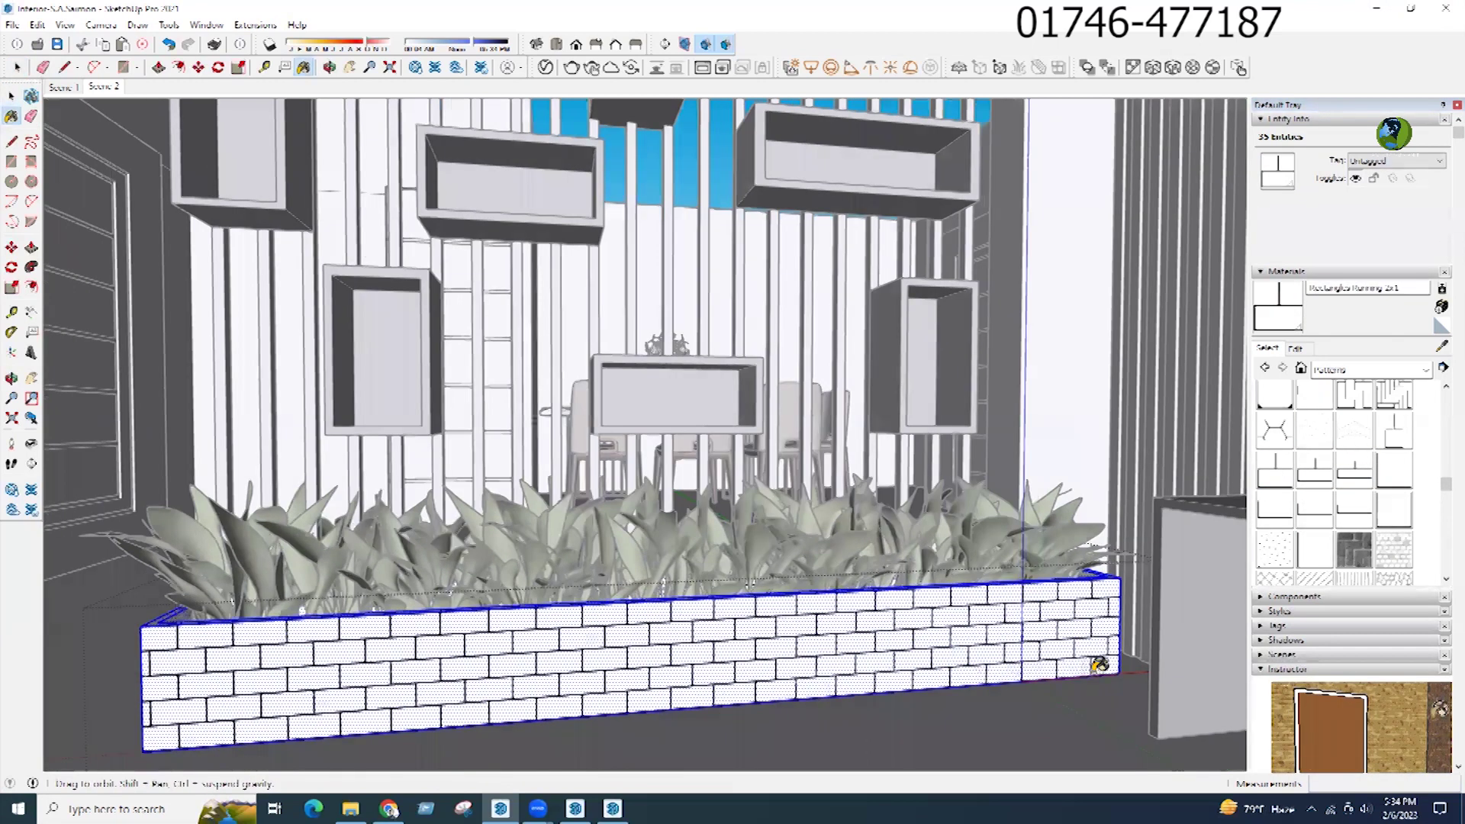
pyautogui.scroll(-3, 1072, 673)
pyautogui.moveTo(946, 657); pyautogui.dragTo(1137, 486, button='middle')
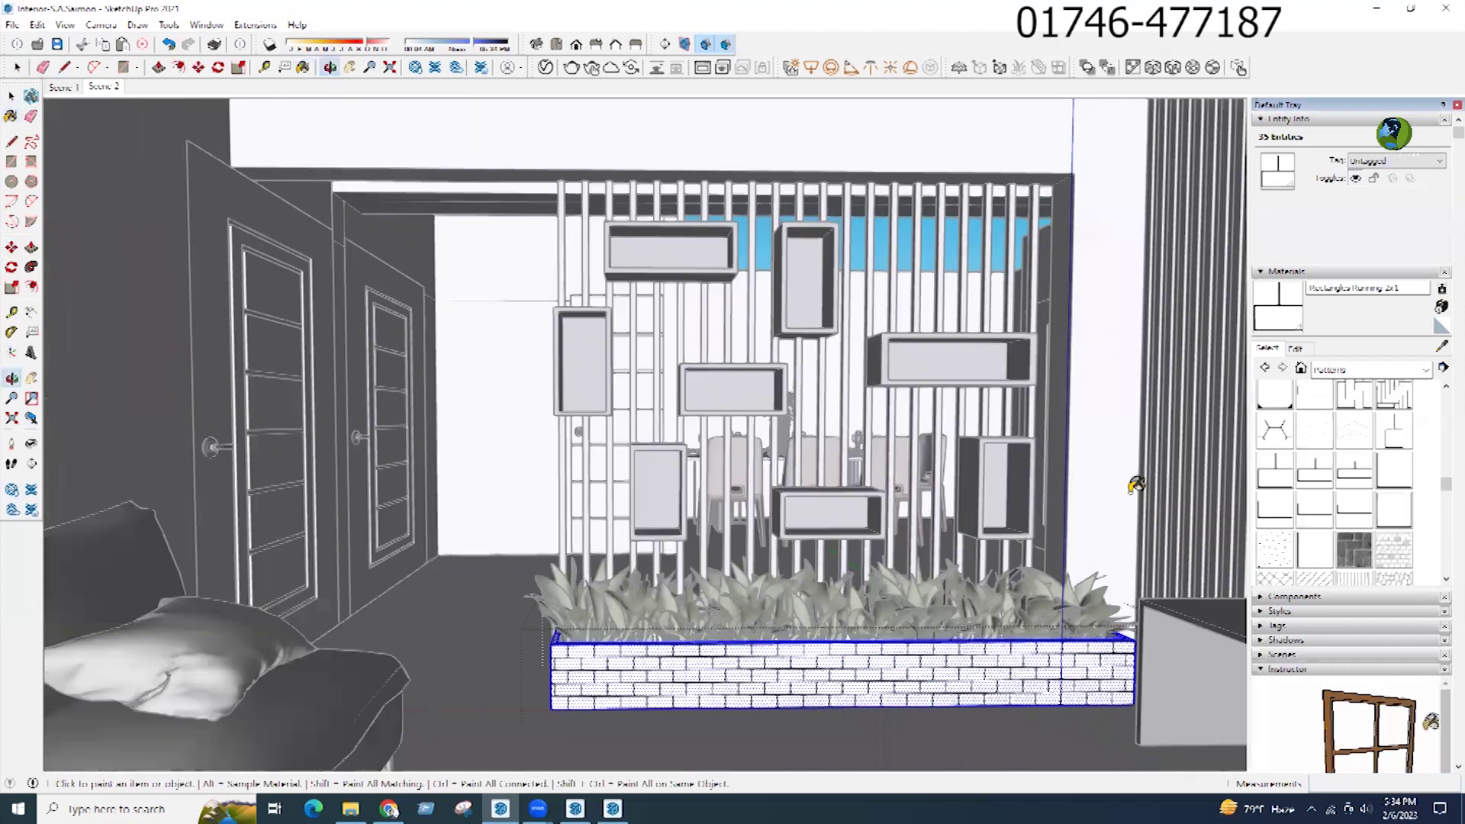
# Step: Try herringbone patterns on the planter box, including Herringbone 4x1
pyautogui.click(1355, 395)
pyautogui.click(948, 669)
pyautogui.click(1394, 394)
pyautogui.click(987, 664)
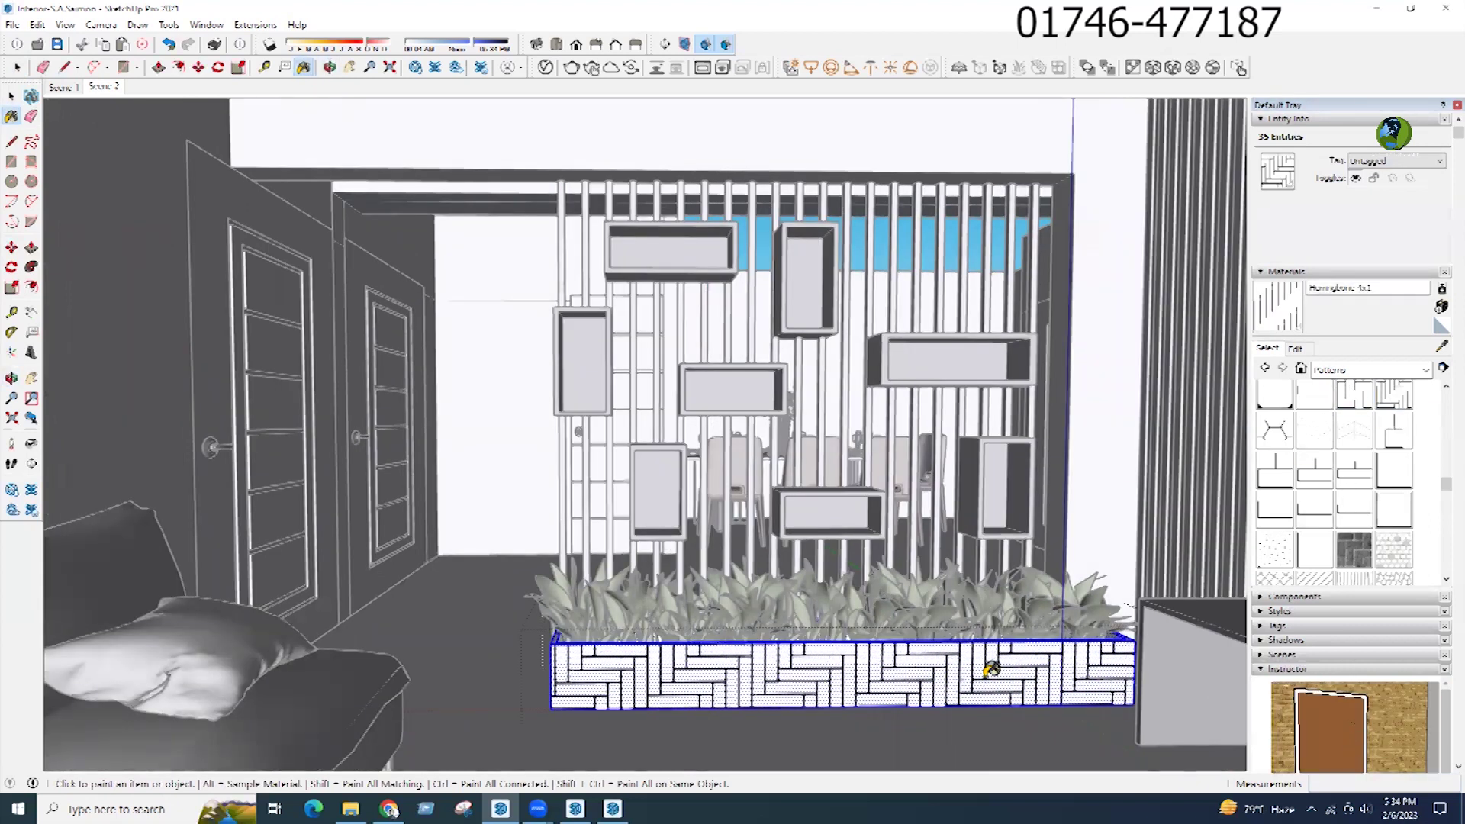
# Step: Try siding patterns on the planter box, including Sketchy Siding Straight
pyautogui.scroll(-3, 1305, 526)
pyautogui.click(1394, 537)
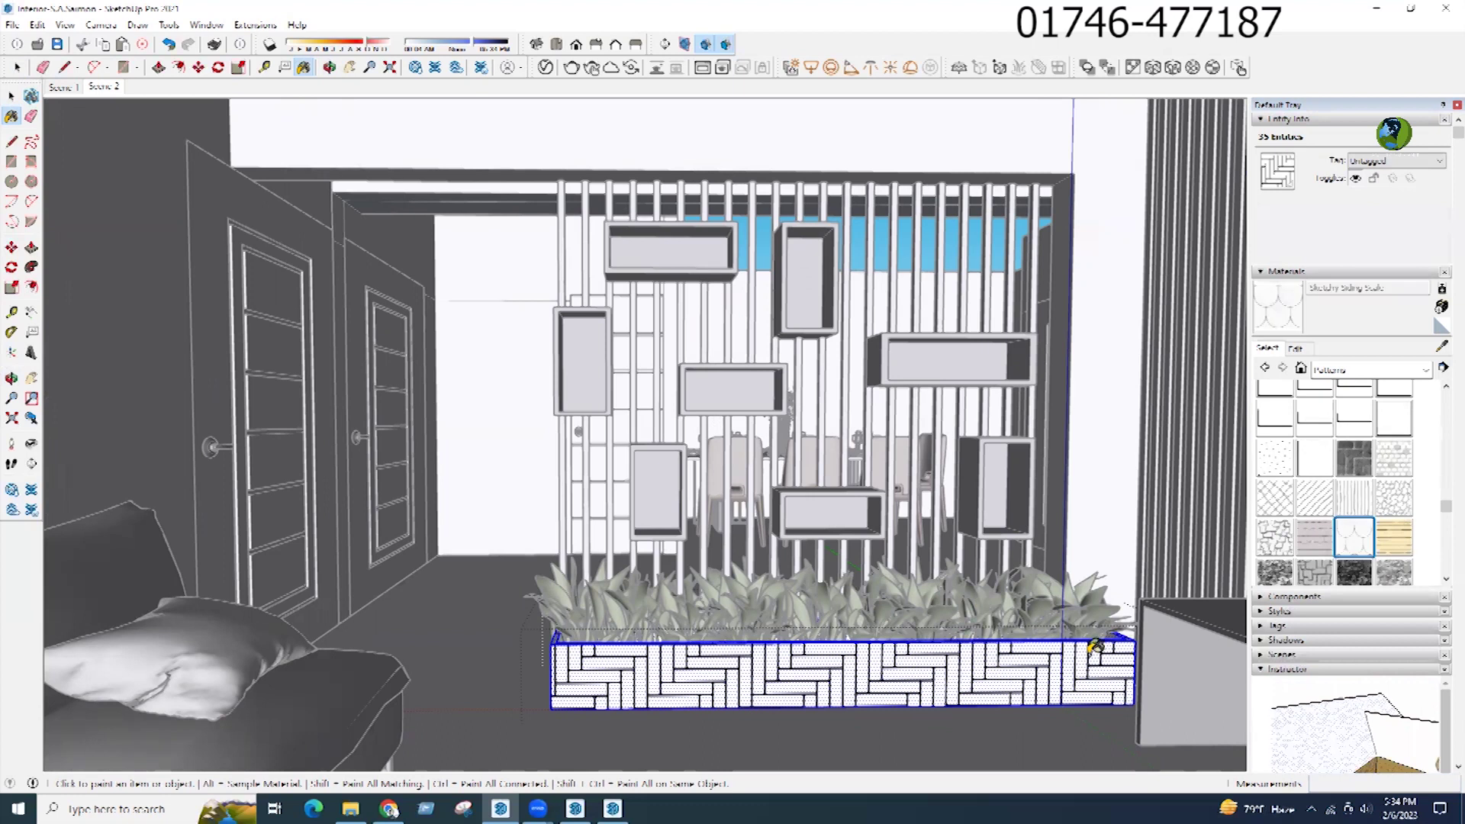
pyautogui.click(1096, 649)
pyautogui.click(1072, 668)
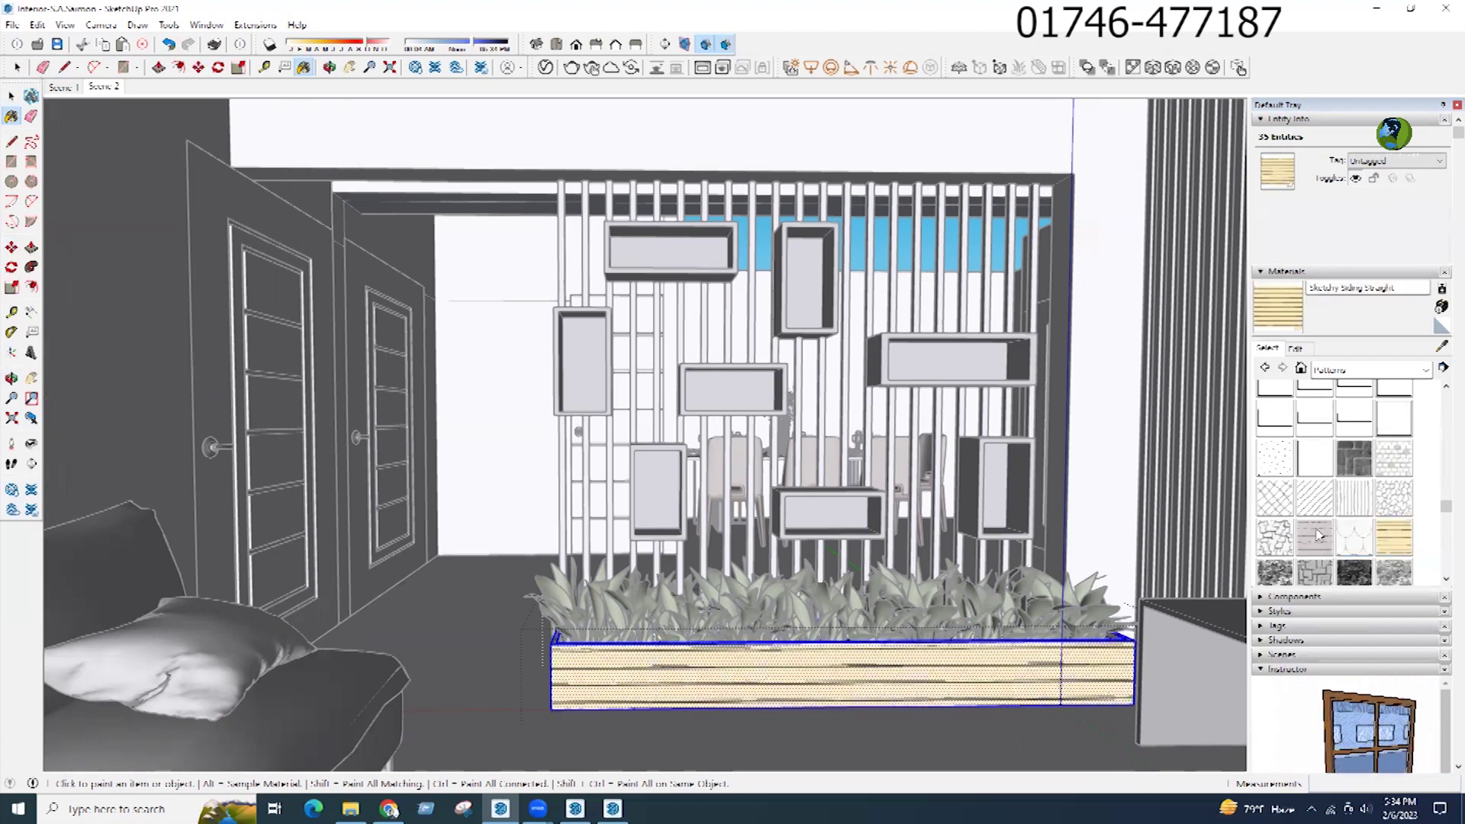
pyautogui.click(1315, 537)
pyautogui.click(1107, 660)
# Step: Try the Zigzag Symbol and White Tile Black Accent patterns on the planter box
pyautogui.scroll(-3, 1315, 534)
pyautogui.click(1355, 473)
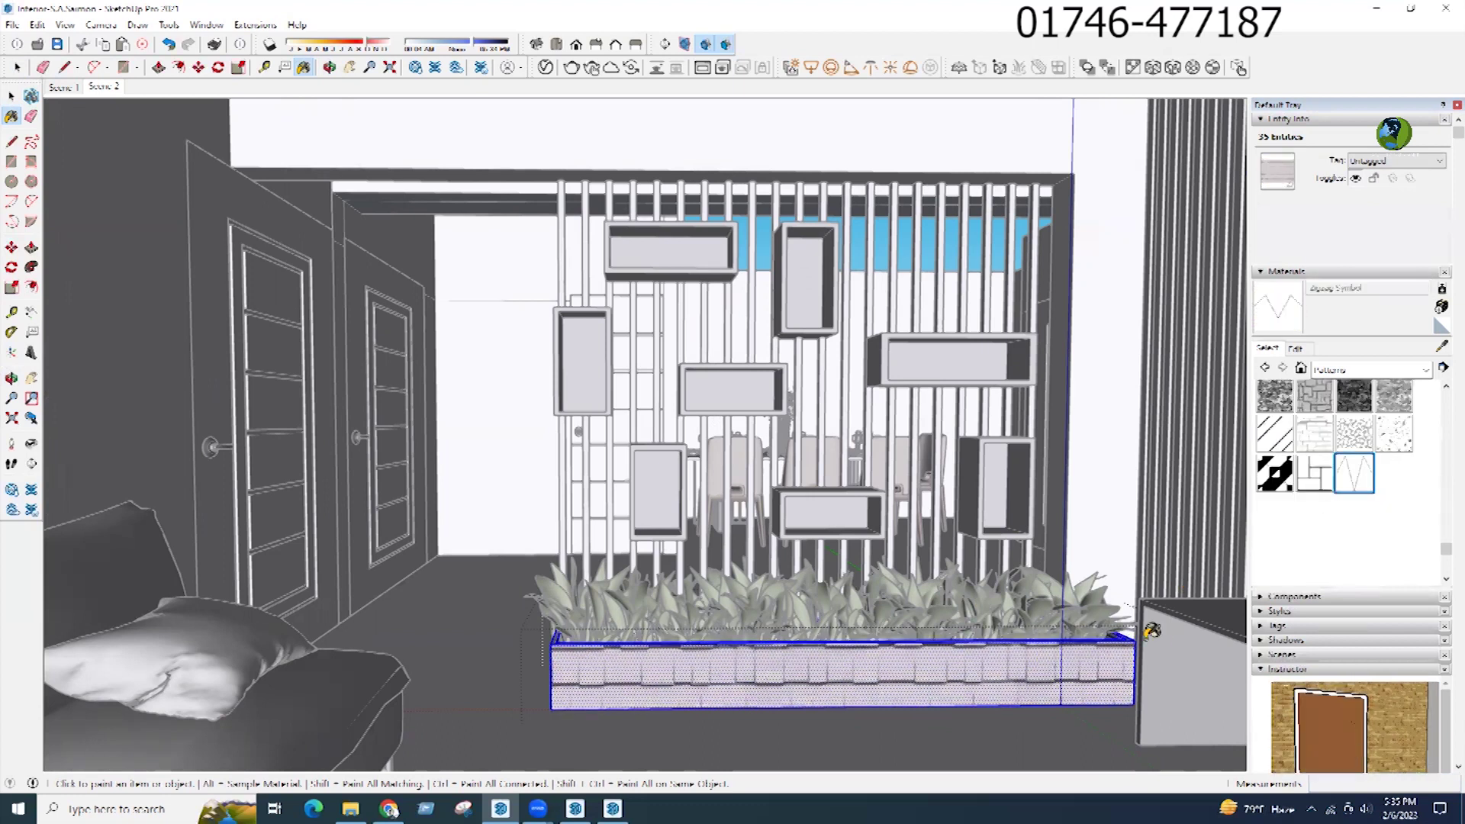
pyautogui.click(1047, 650)
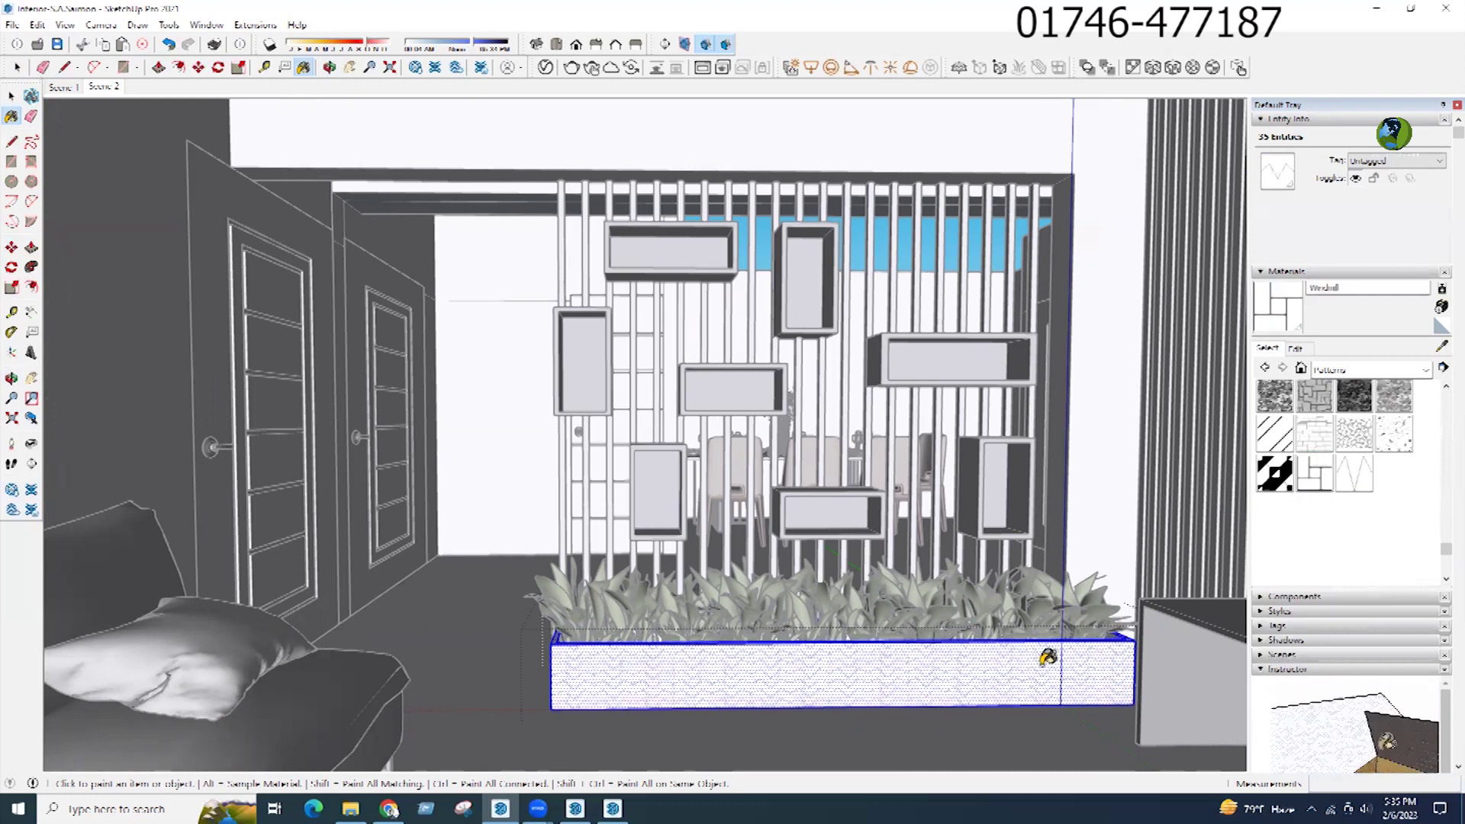
pyautogui.click(1274, 473)
pyautogui.click(1038, 661)
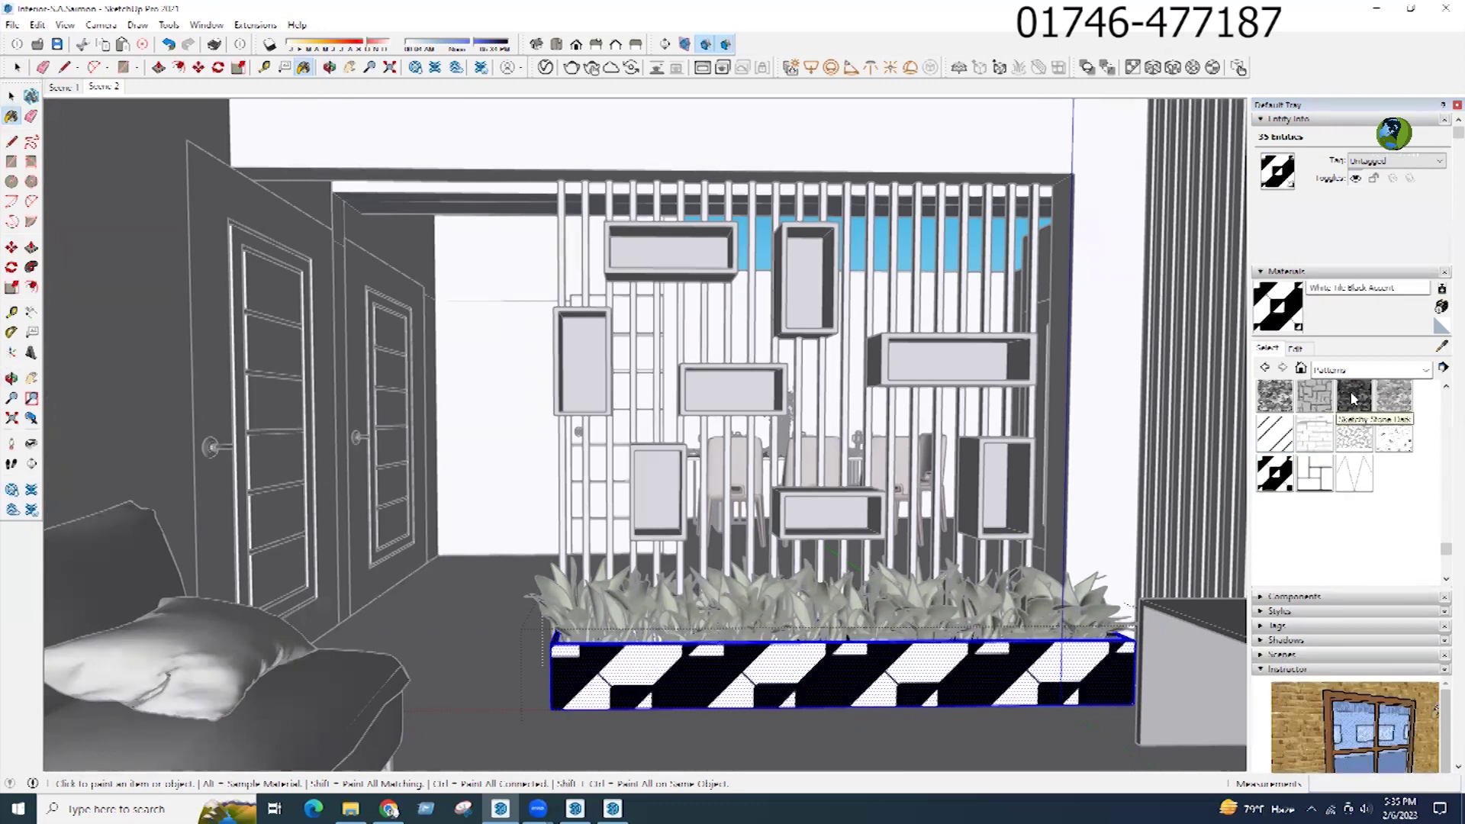
# Step: Paint the planter box with Stone Random Rubble, set its texture width to 50, and return to Scene 2
pyautogui.click(1354, 435)
pyautogui.click(1022, 668)
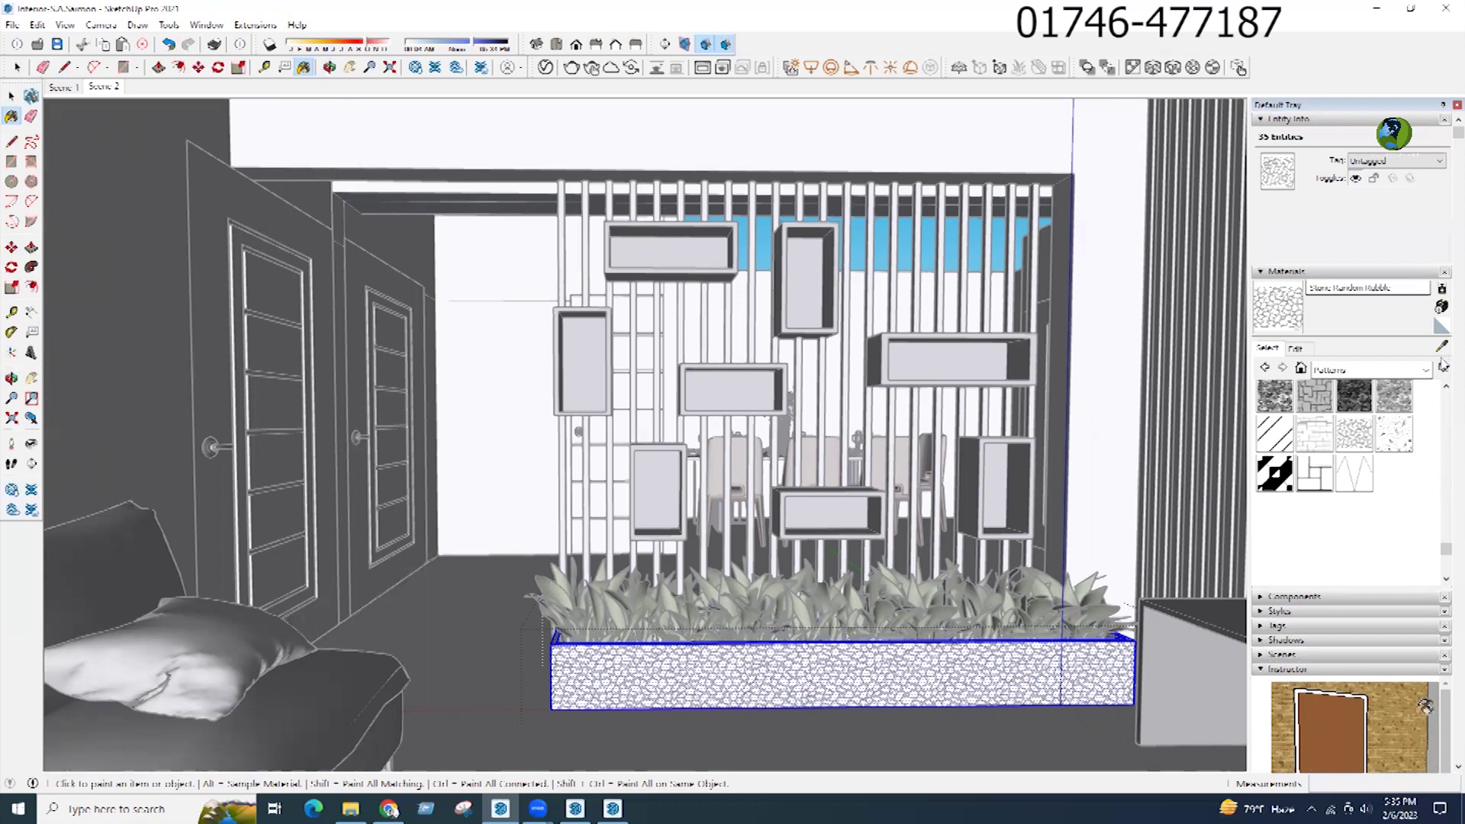
pyautogui.click(1295, 348)
pyautogui.doubleClick(1285, 521)
pyautogui.write('50')
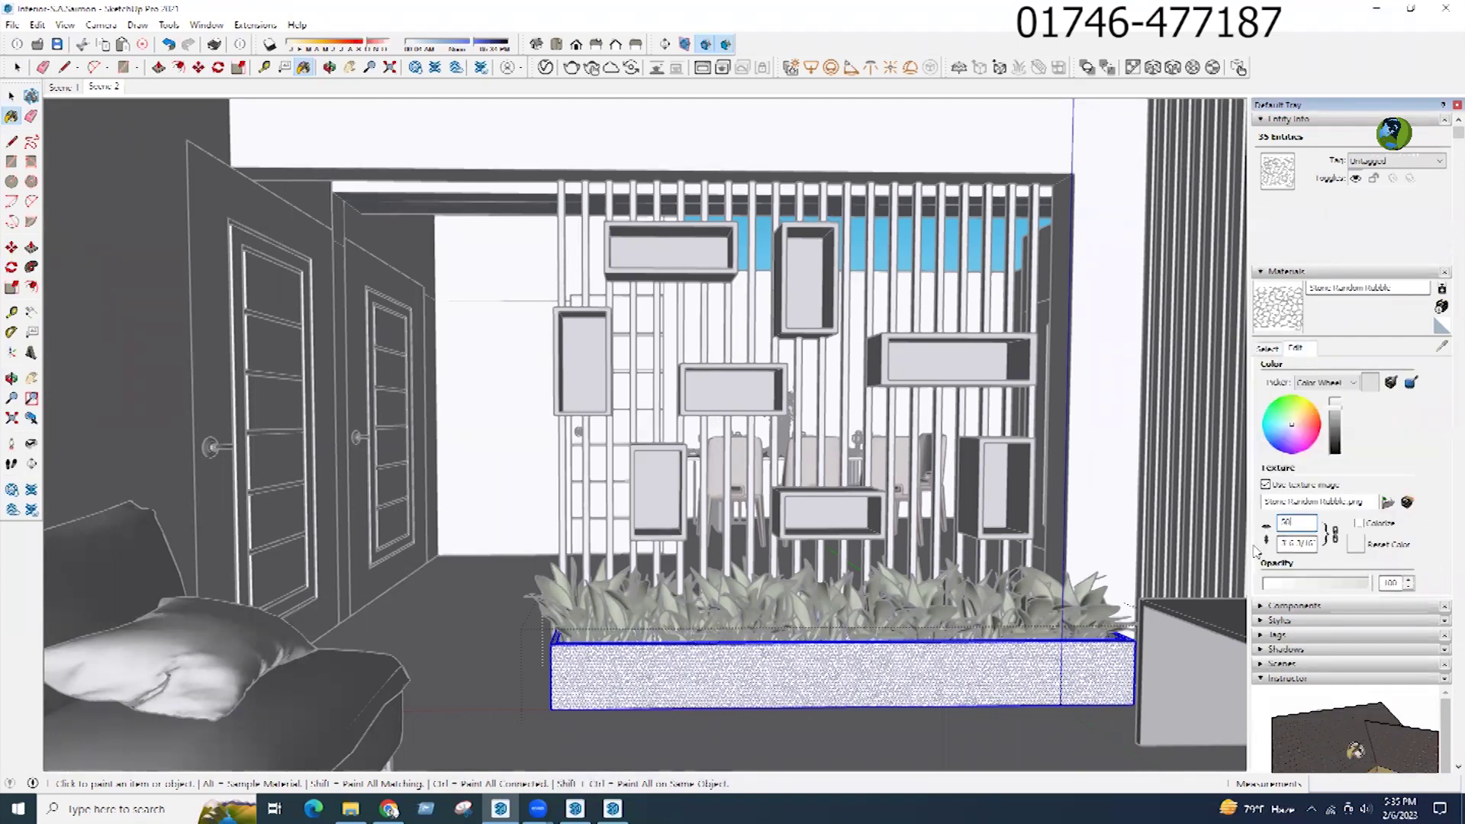
pyautogui.moveTo(1014, 692); pyautogui.dragTo(1018, 693, button='middle')
pyautogui.press('space')
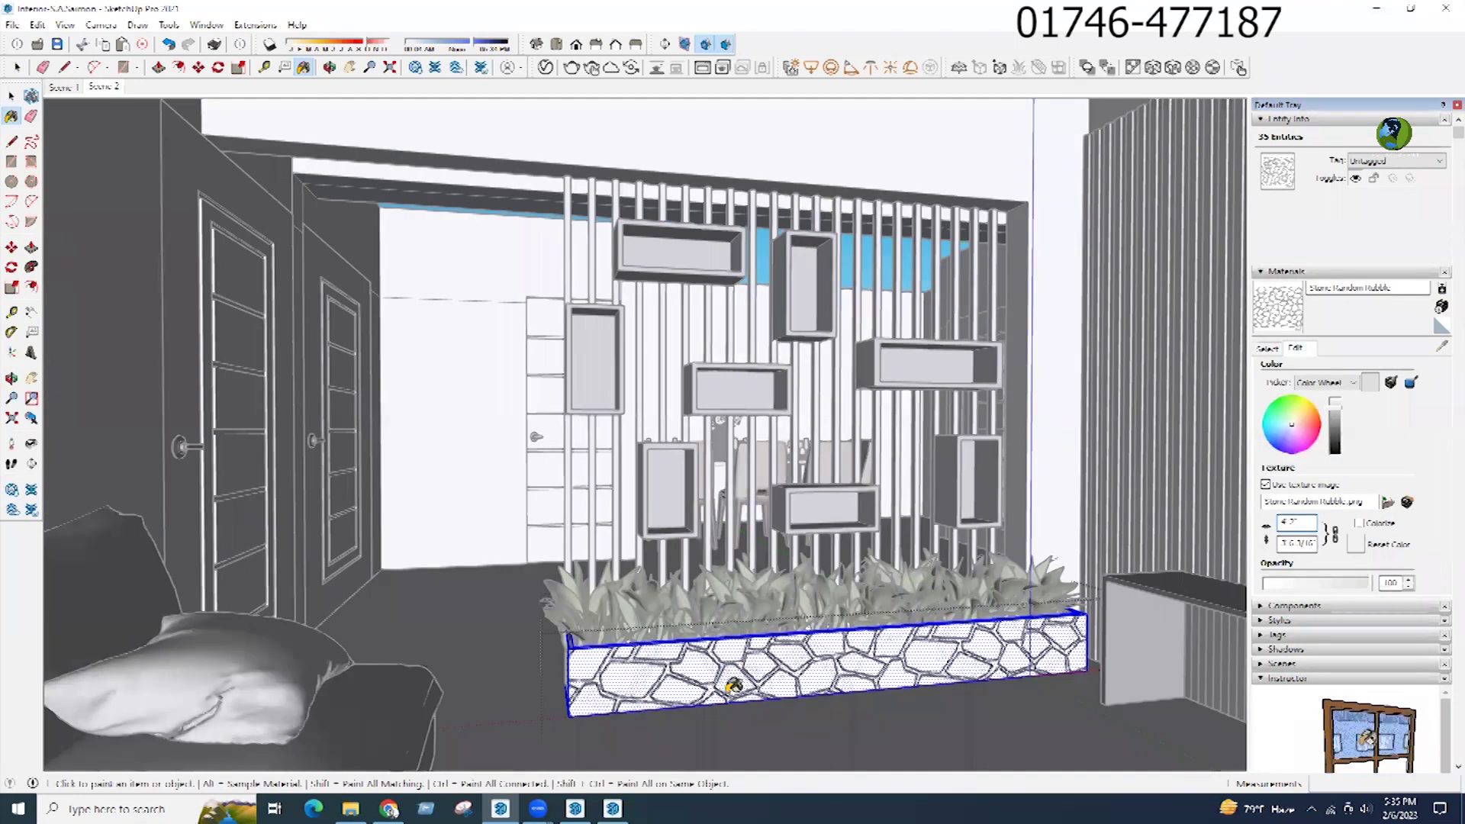
pyautogui.scroll(5, 763, 679)
pyautogui.click(775, 612)
pyautogui.scroll(-6, 748, 629)
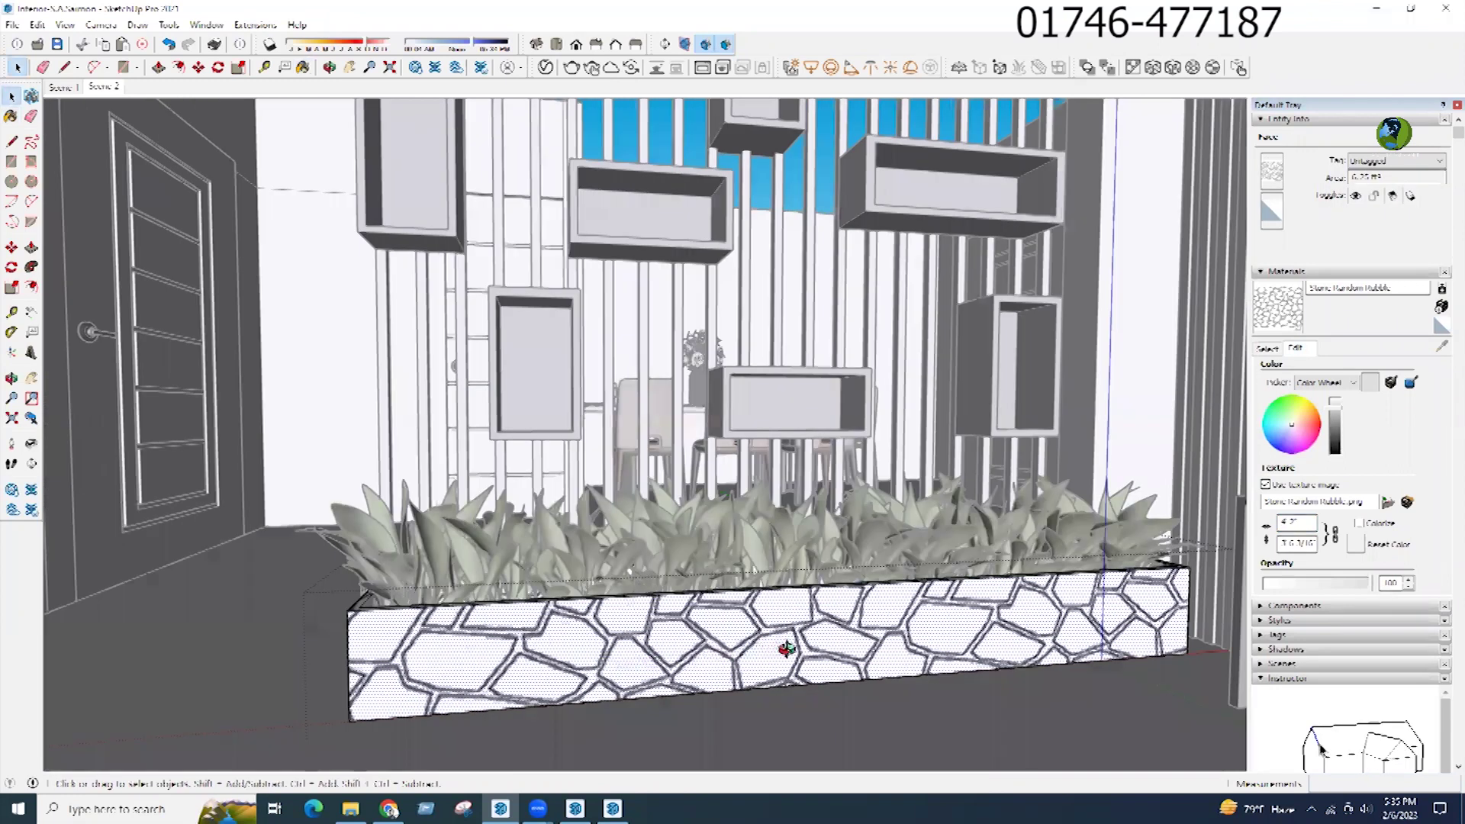
pyautogui.moveTo(787, 649); pyautogui.dragTo(747, 670, button='middle')
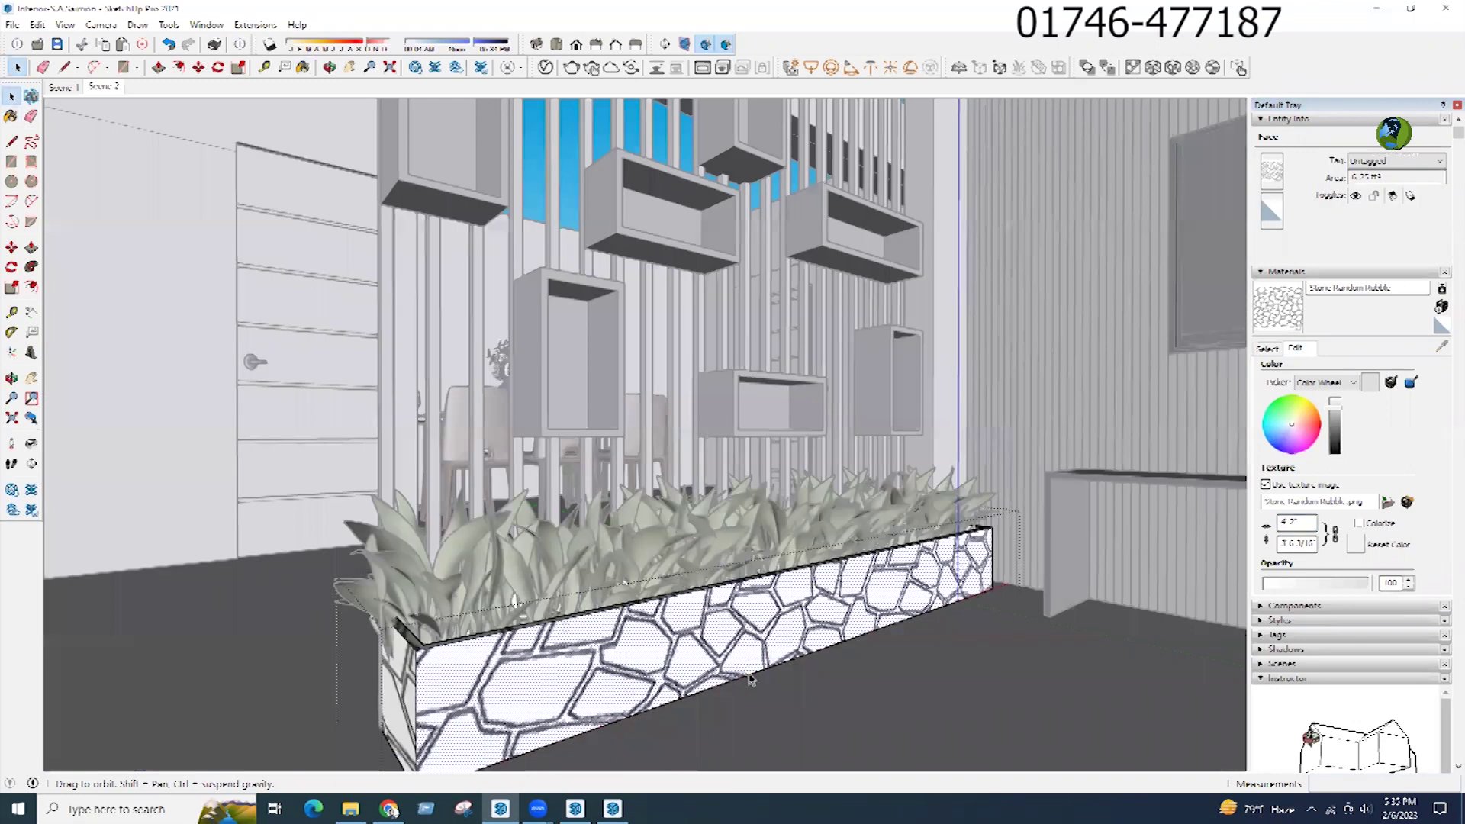
pyautogui.click(732, 677)
pyautogui.click(103, 90)
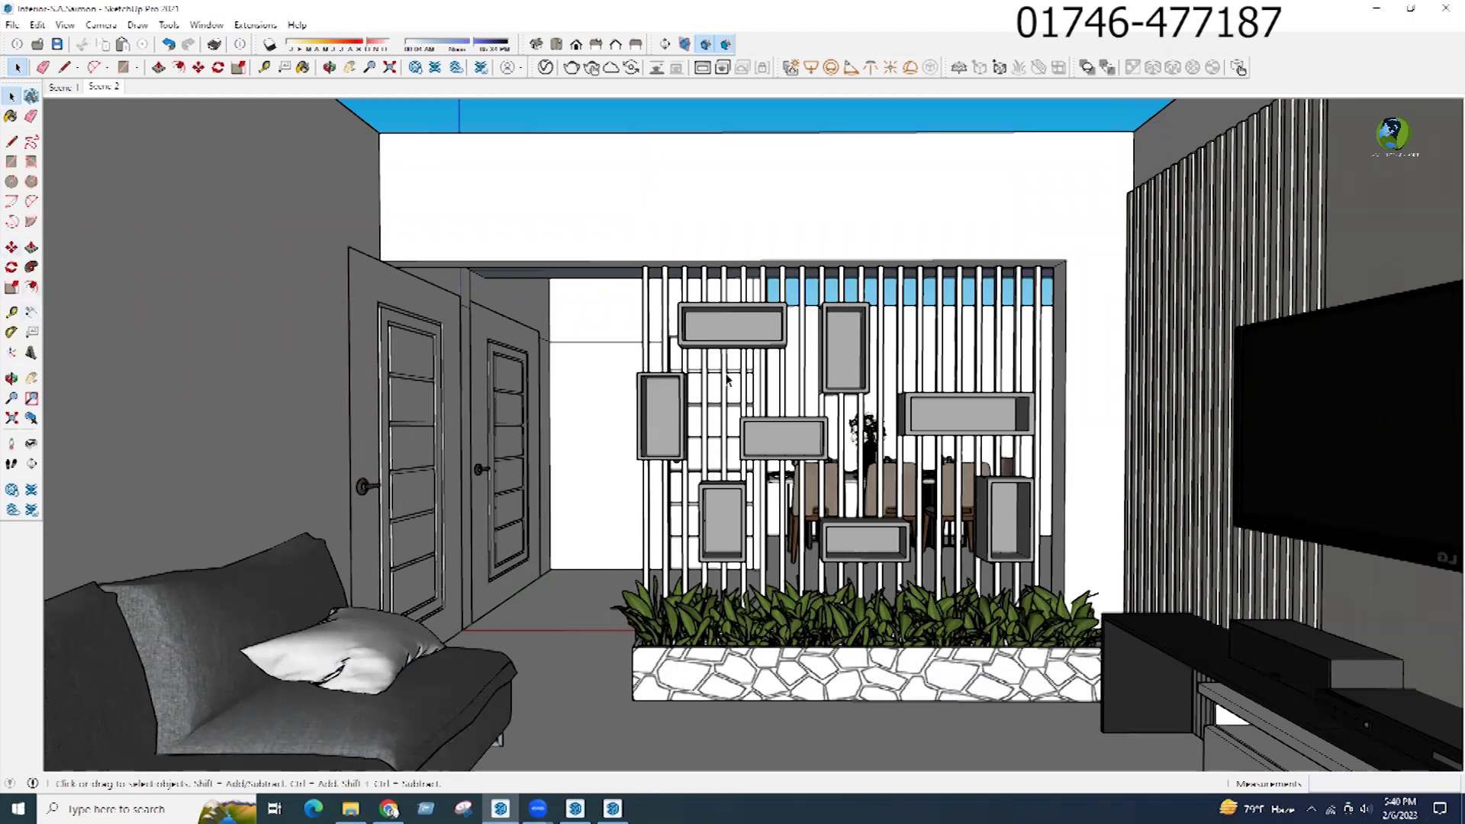
# Step: Copy the bottom-centre display box to the upper-right part of the slat partition
pyautogui.click(906, 524)
pyautogui.press('m')
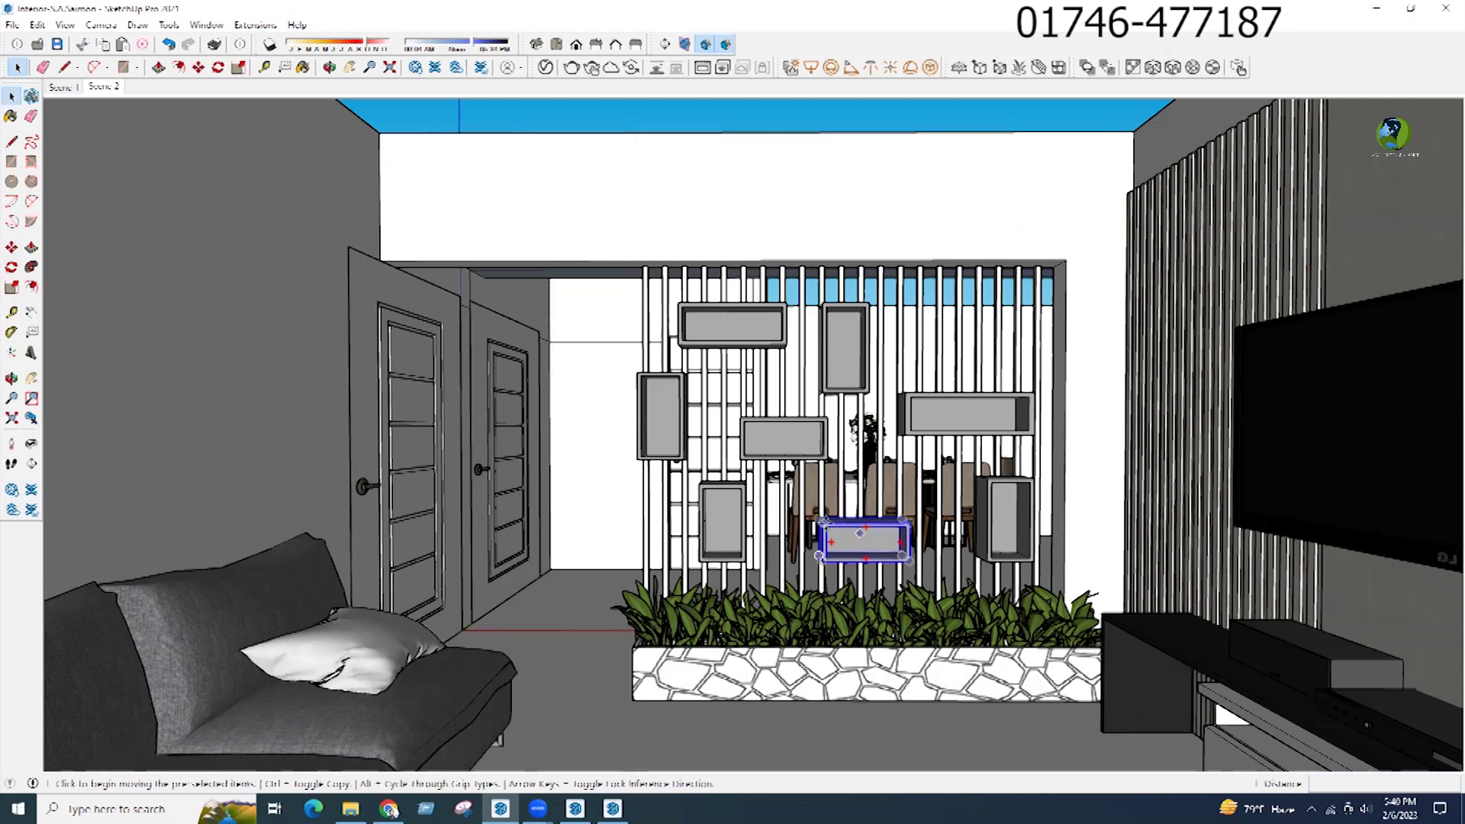
pyautogui.click(819, 559)
pyautogui.press('ctrl')
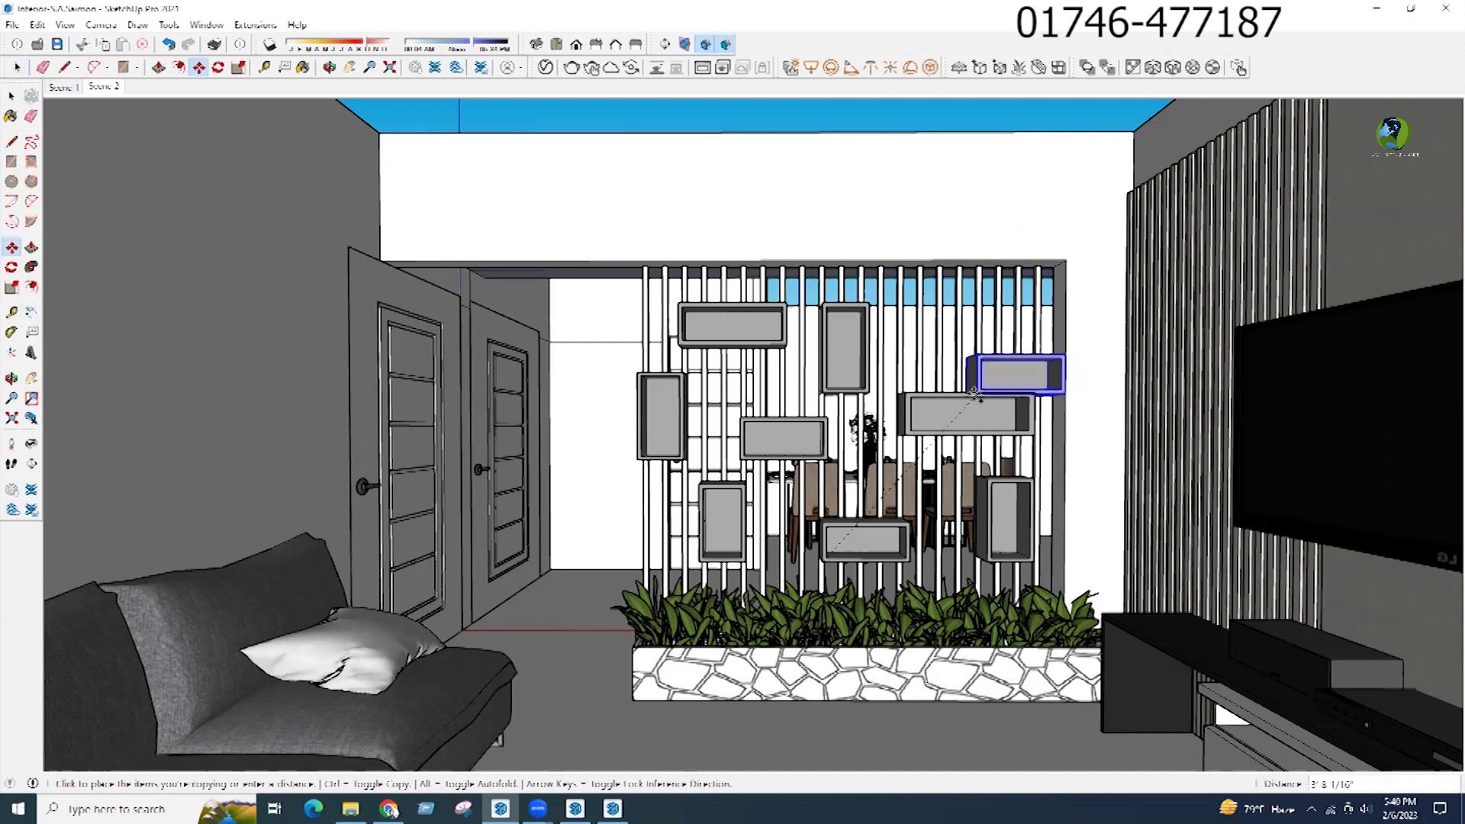
pyautogui.click(1044, 366)
# Step: Move the copied box so its lower front corner meets the upper right corner of the wide box beneath it
pyautogui.scroll(2, 1046, 368)
pyautogui.scroll(5, 1034, 405)
pyautogui.scroll(-2, 1018, 423)
pyautogui.click(978, 578)
pyautogui.click(950, 550)
pyautogui.scroll(-6, 1193, 483)
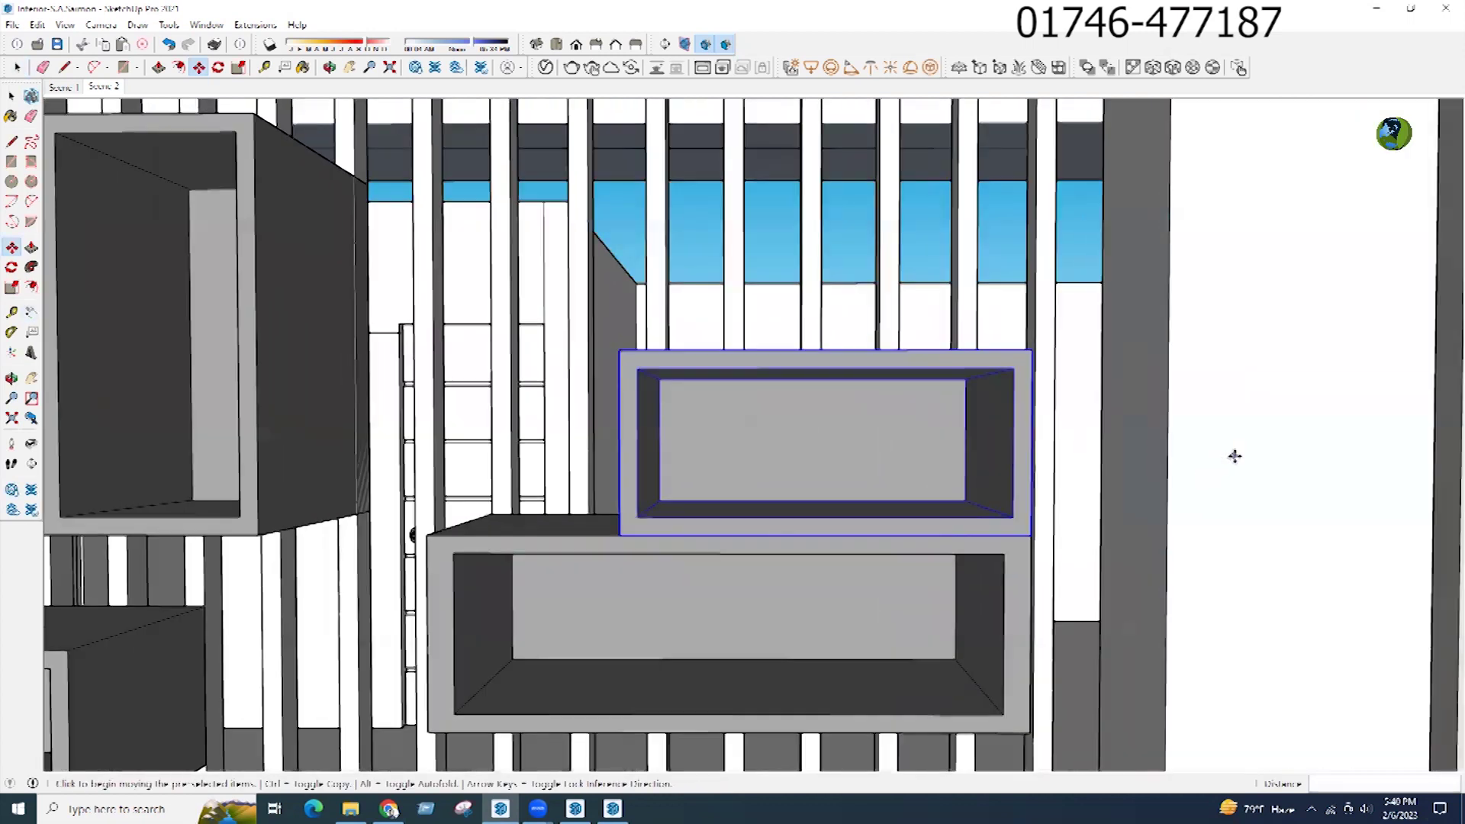
pyautogui.scroll(-2, 647, 288)
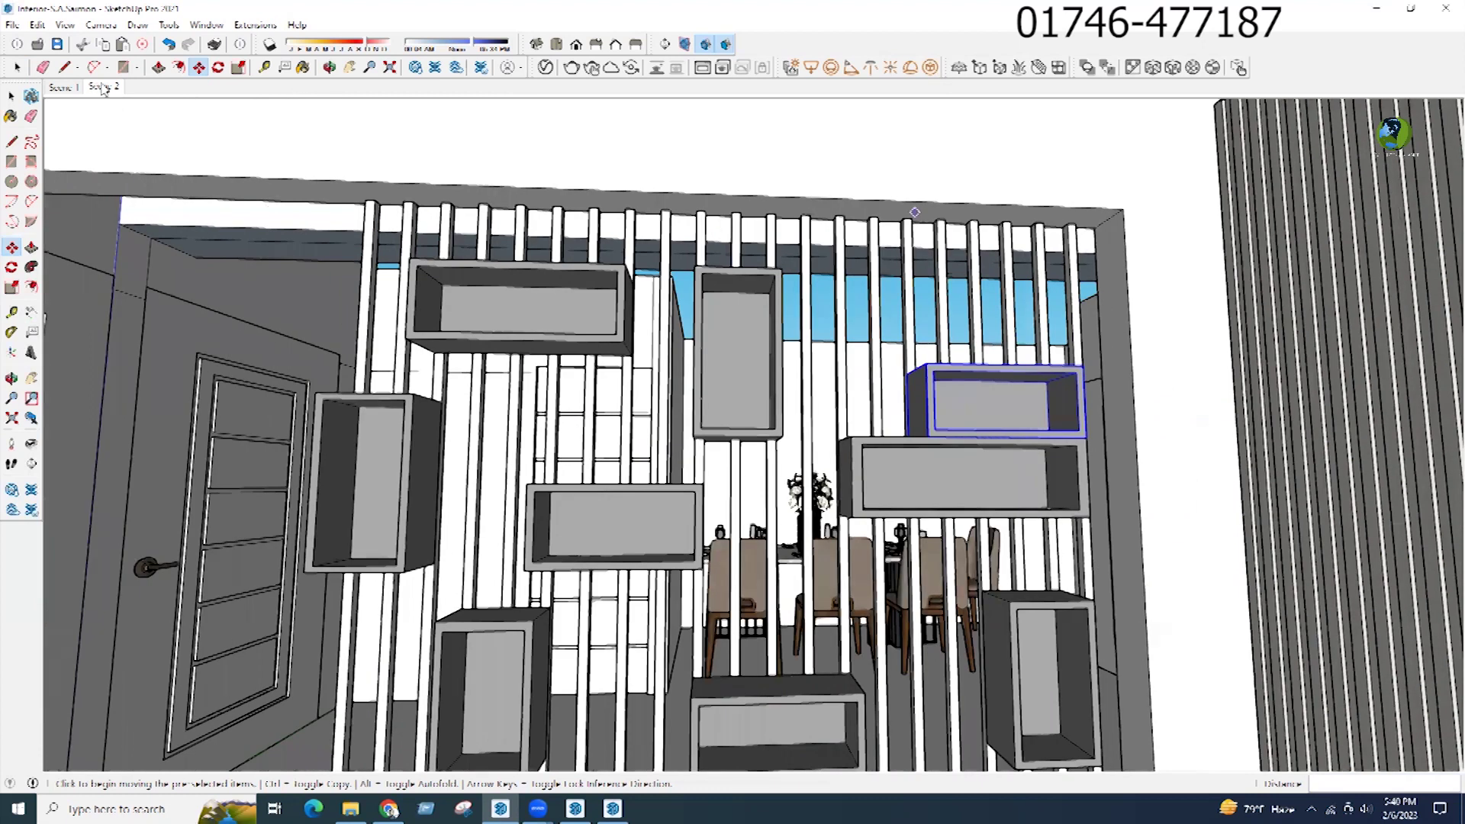
# Step: Raise the copied box straight up by about 9 5/16" above the wide box in the Scene 2 view
pyautogui.scroll(-3, 1092, 430)
pyautogui.scroll(-1, 1094, 416)
pyautogui.click(1095, 421)
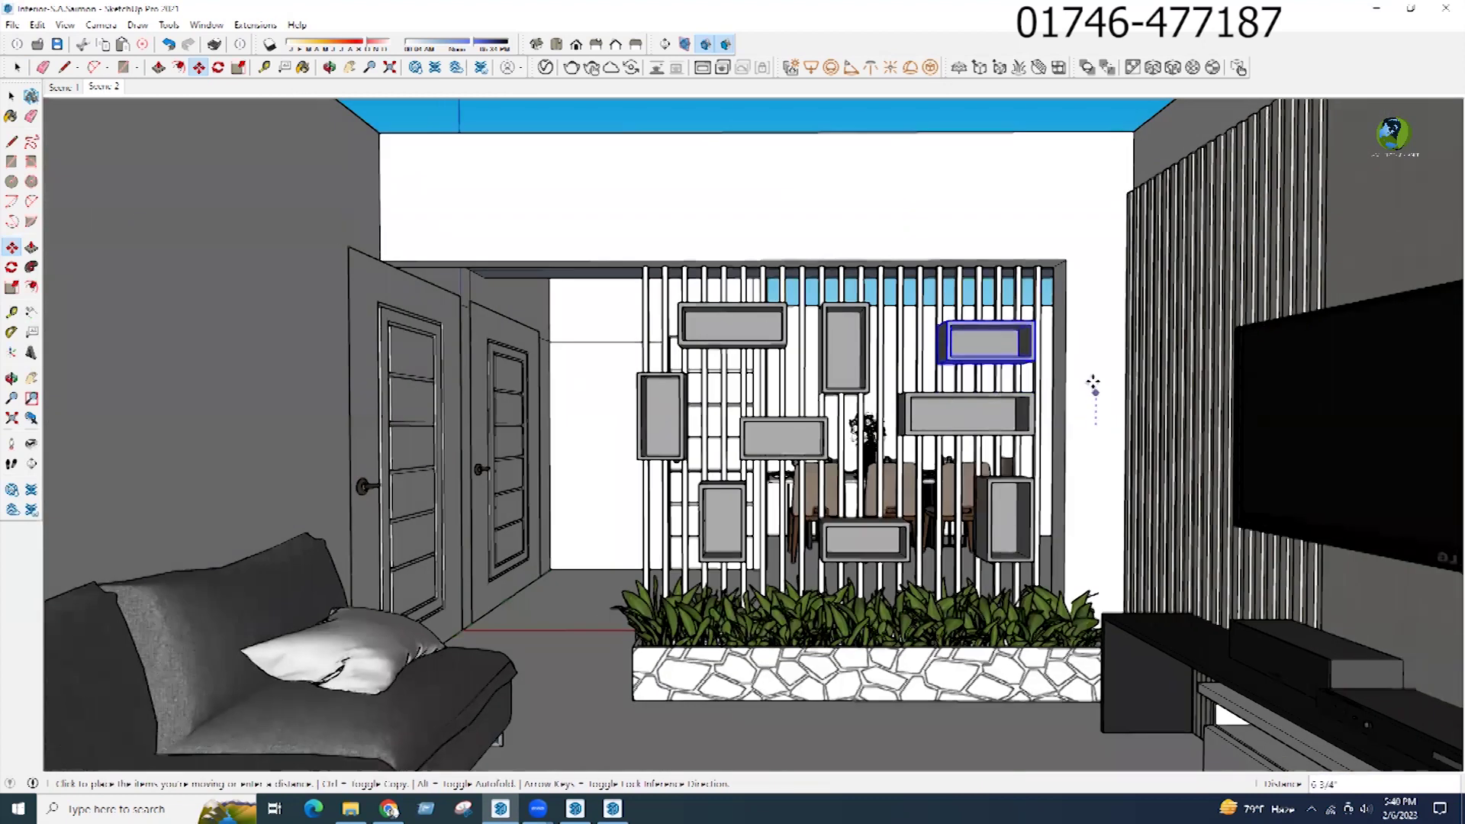
pyautogui.click(1091, 376)
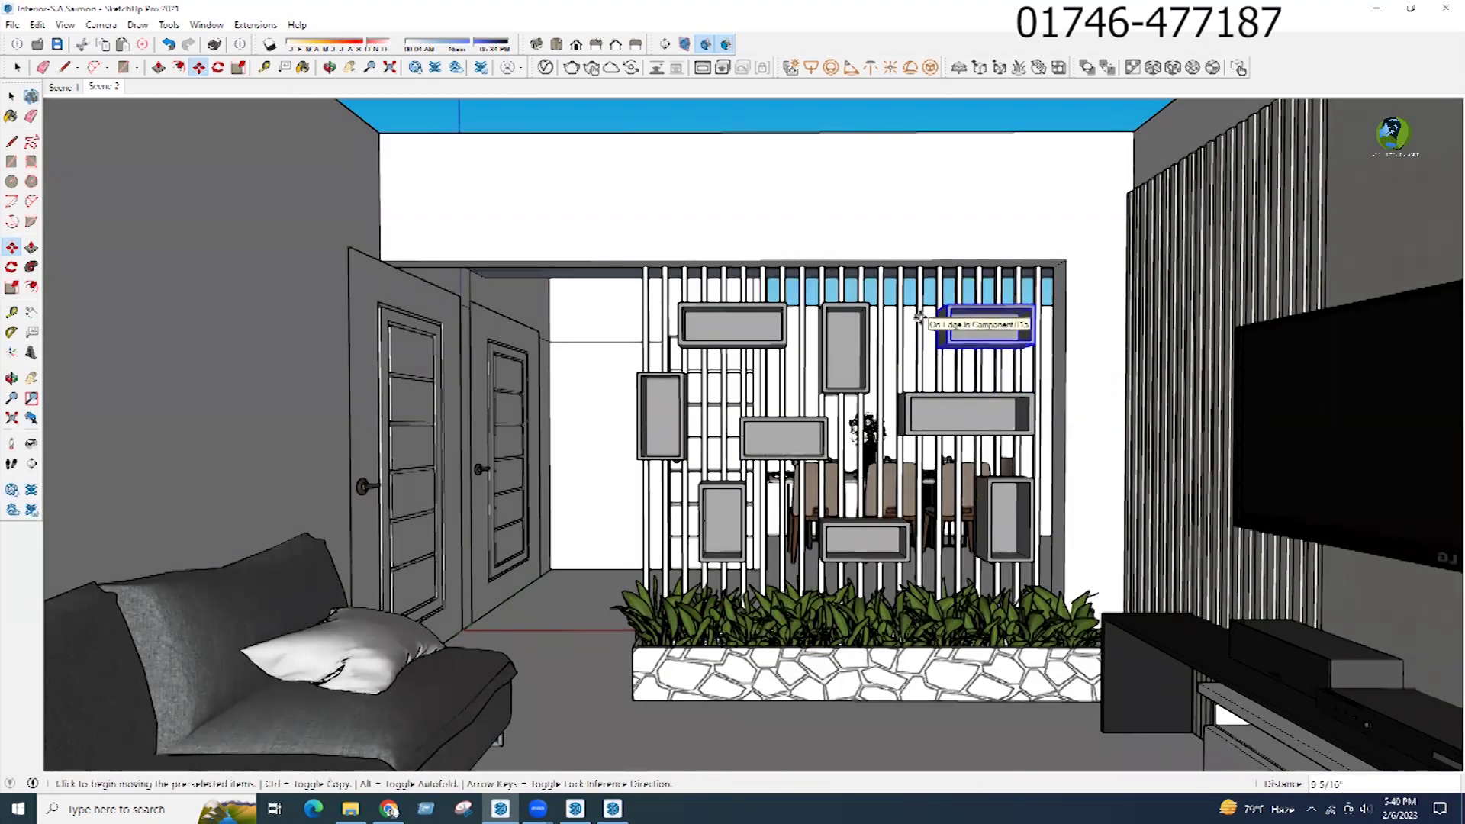
# Step: Draw a guide line from the tall upper box's top corner towards the wall and align the copied box's top edge to it
pyautogui.press('l')
pyautogui.scroll(1, 866, 306)
pyautogui.scroll(3, 866, 306)
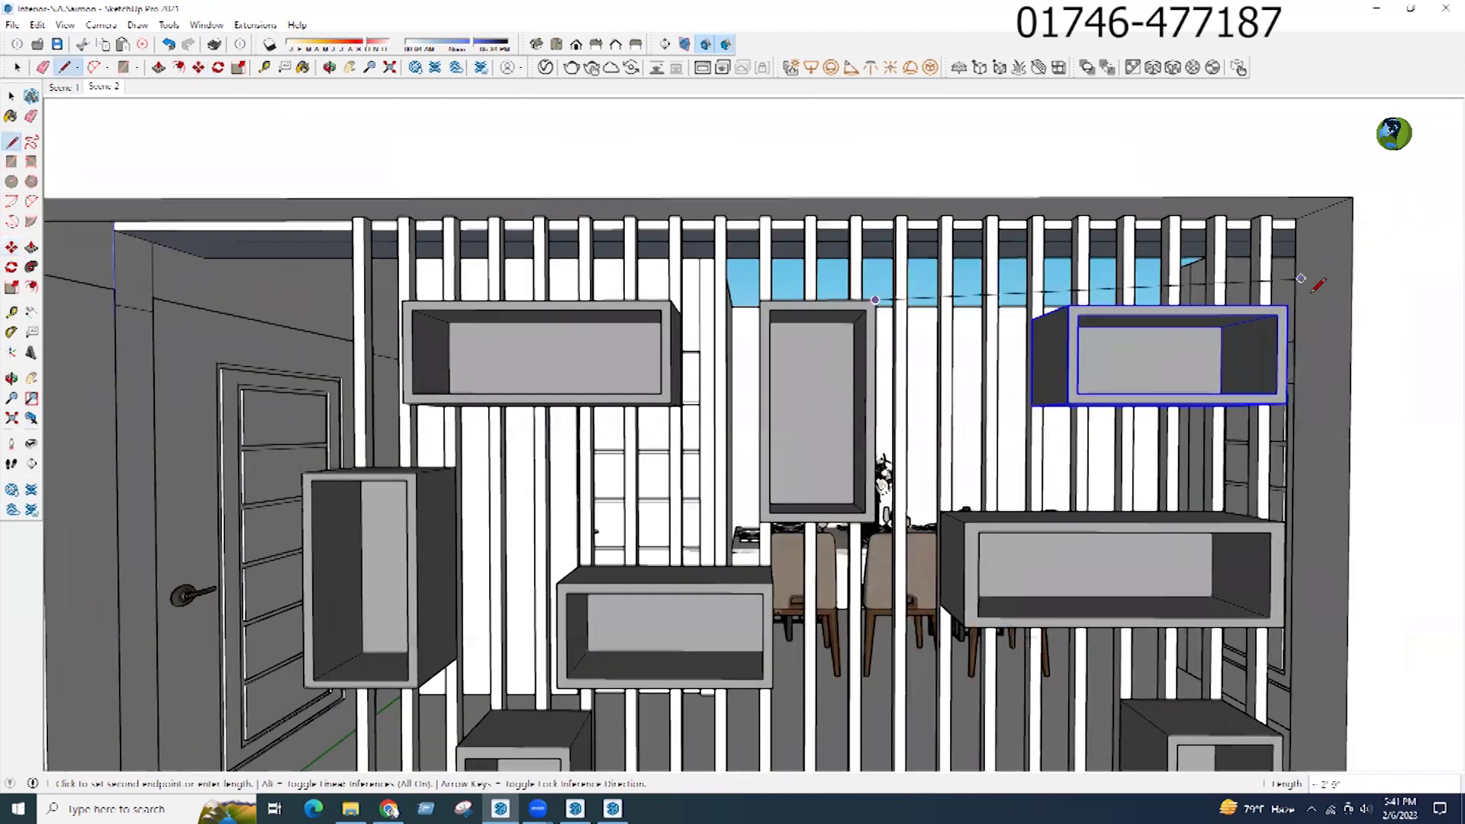
pyautogui.click(1156, 299)
pyautogui.scroll(3, 1091, 309)
pyautogui.moveTo(1092, 315); pyautogui.dragTo(1023, 378, button='middle')
pyautogui.scroll(3, 1068, 309)
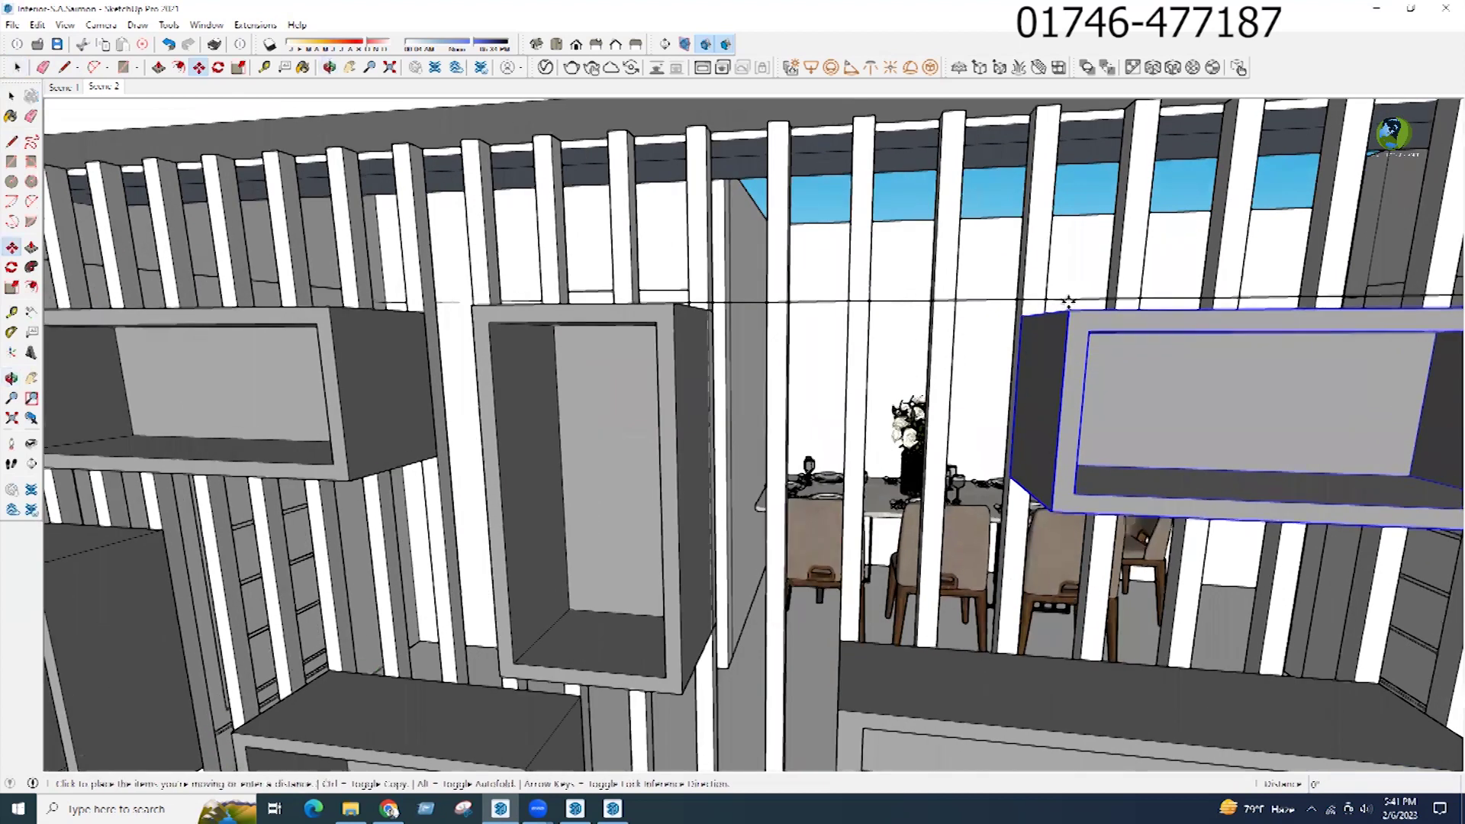
# Step: Delete the guide line above the display boxes and return to the Scene 2 view
pyautogui.press('space')
pyautogui.click(1026, 299)
pyautogui.press('Delete')
pyautogui.moveTo(807, 174); pyautogui.dragTo(1084, 171, button='middle')
pyautogui.click(110, 87)
pyautogui.press('pagedown')
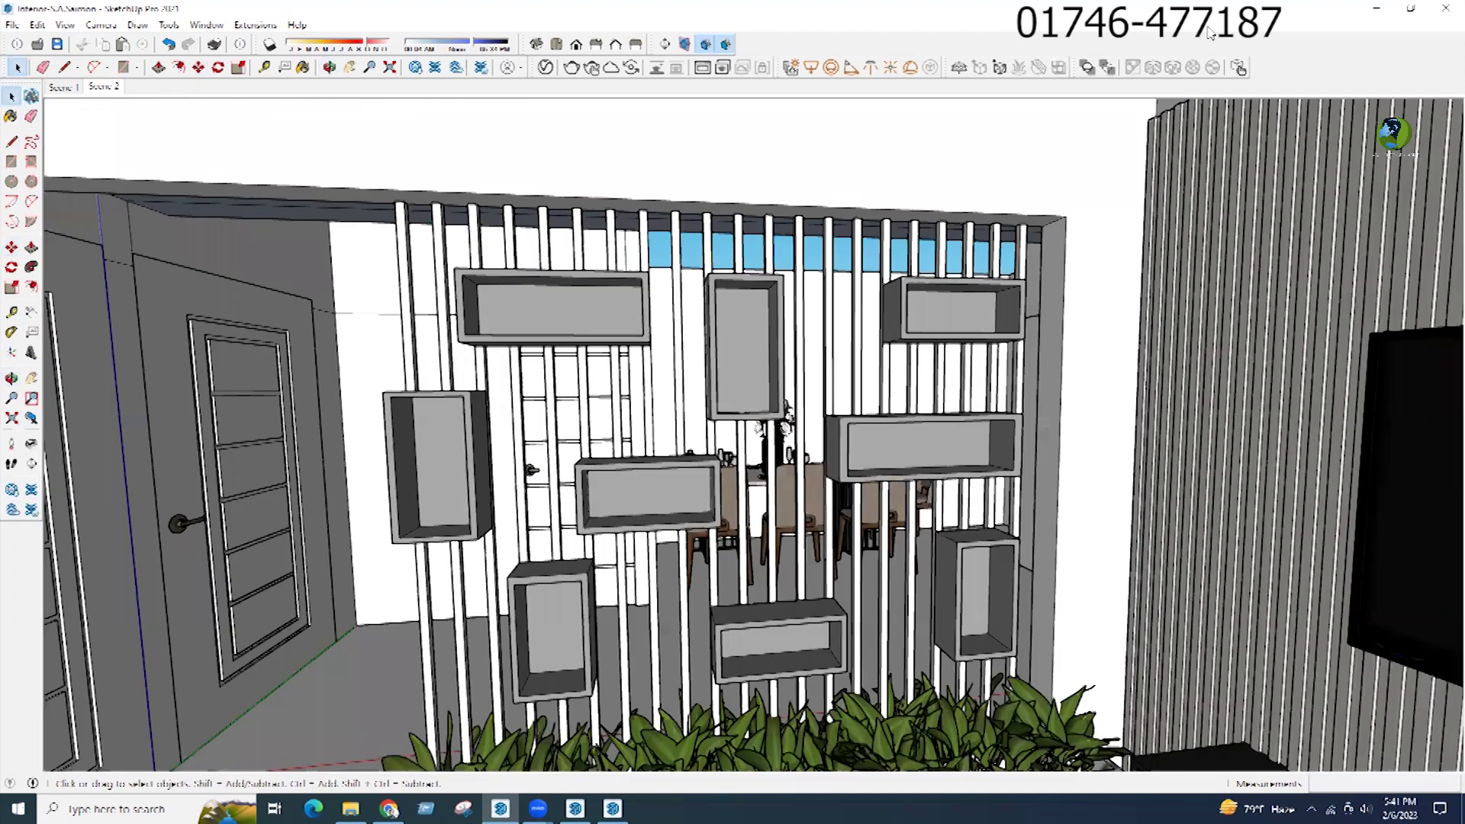
pyautogui.press('pagedown')
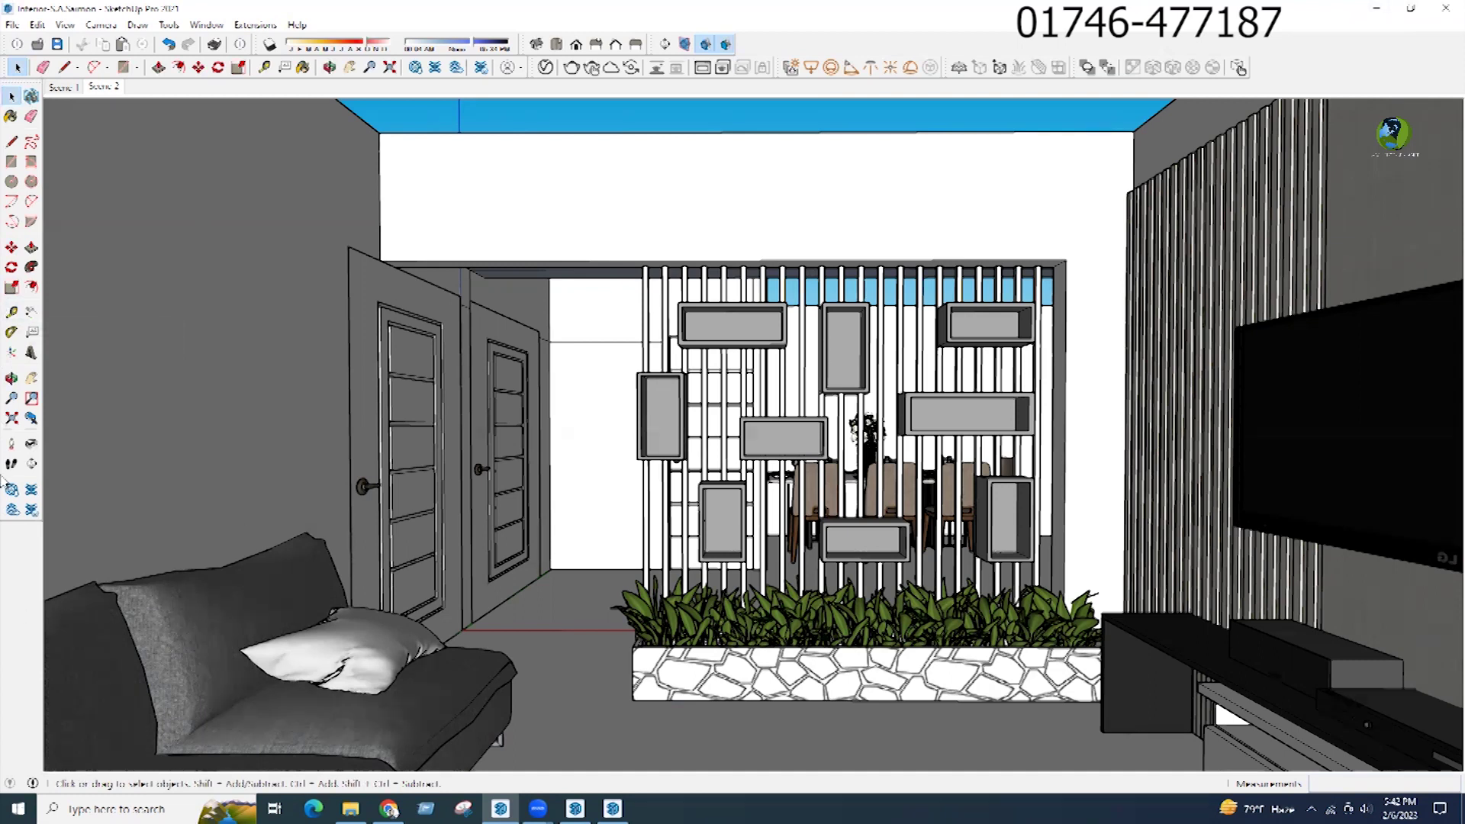
# Step: Switch to File Explorer, go back from the Plants folder to the 2020 folder, and open the decorative wall panel model numbered 1154000
pyautogui.moveTo(239, 267); pyautogui.dragTo(615, 599, button='middle')
pyautogui.scroll(4, 474, 304)
pyautogui.moveTo(456, 304); pyautogui.dragTo(390, 314, button='middle')
pyautogui.moveTo(4, 703)
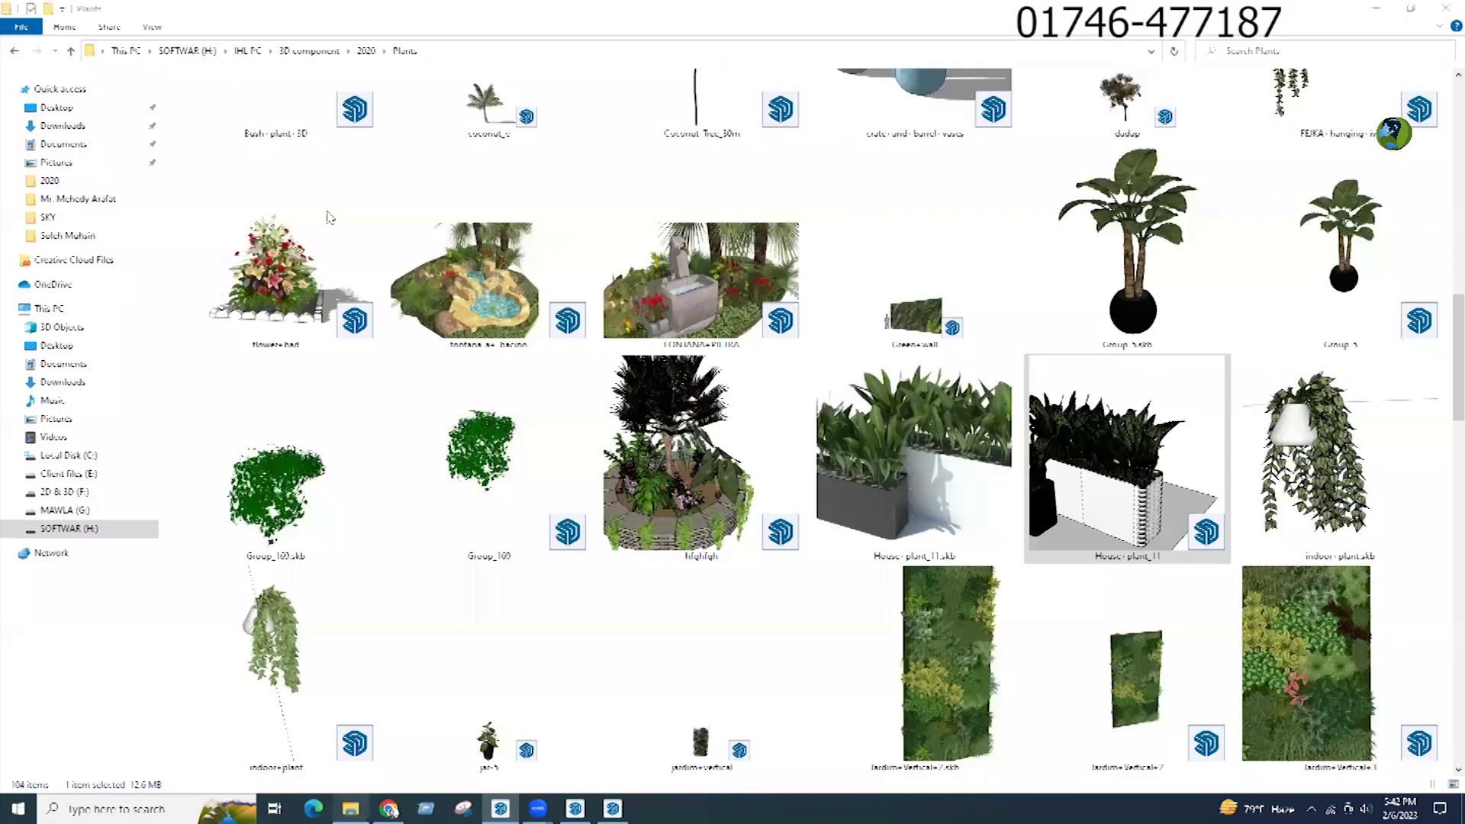
pyautogui.scroll(5, 328, 217)
pyautogui.click(14, 50)
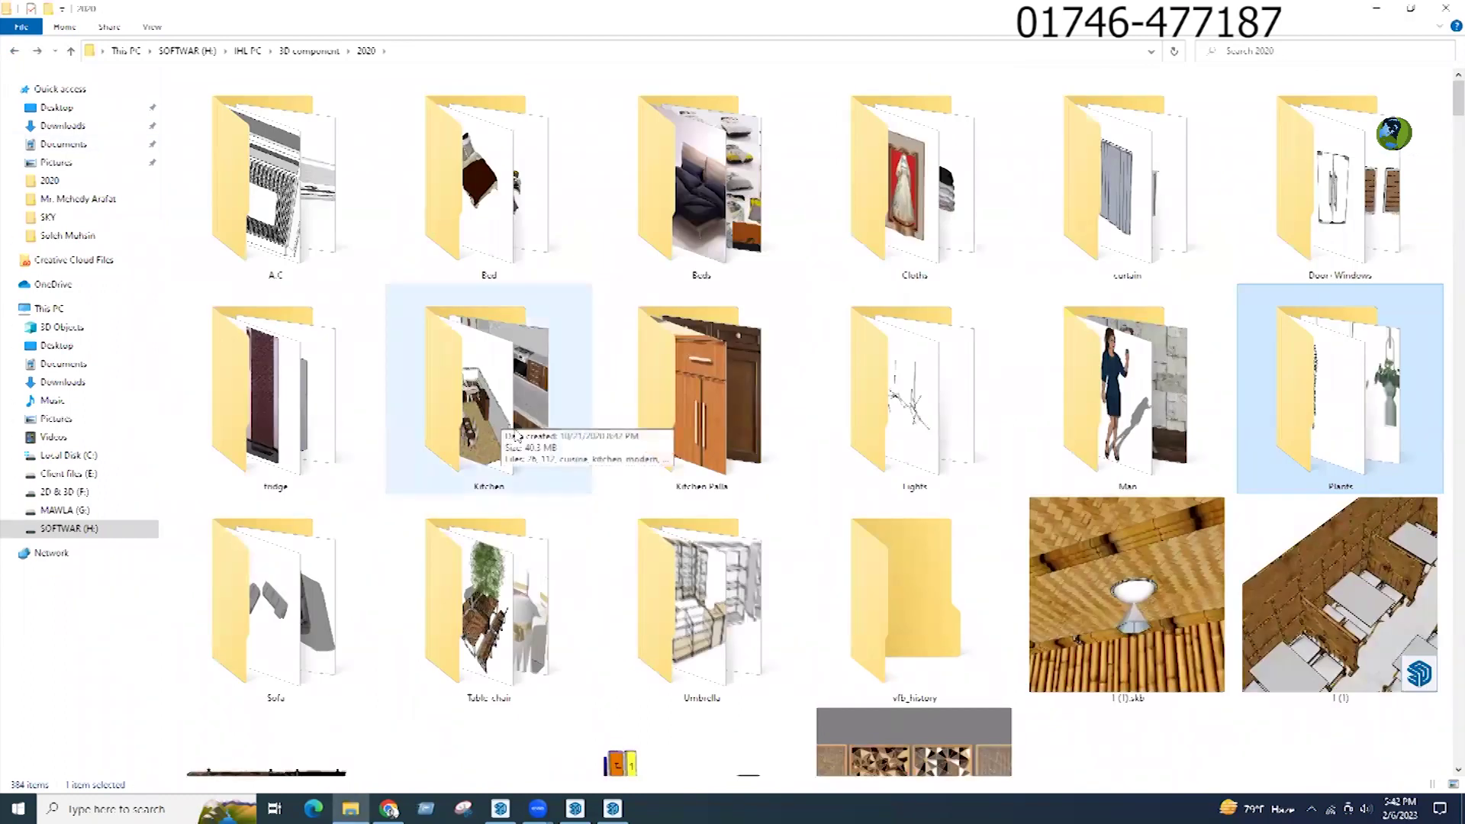
pyautogui.scroll(-3, 516, 438)
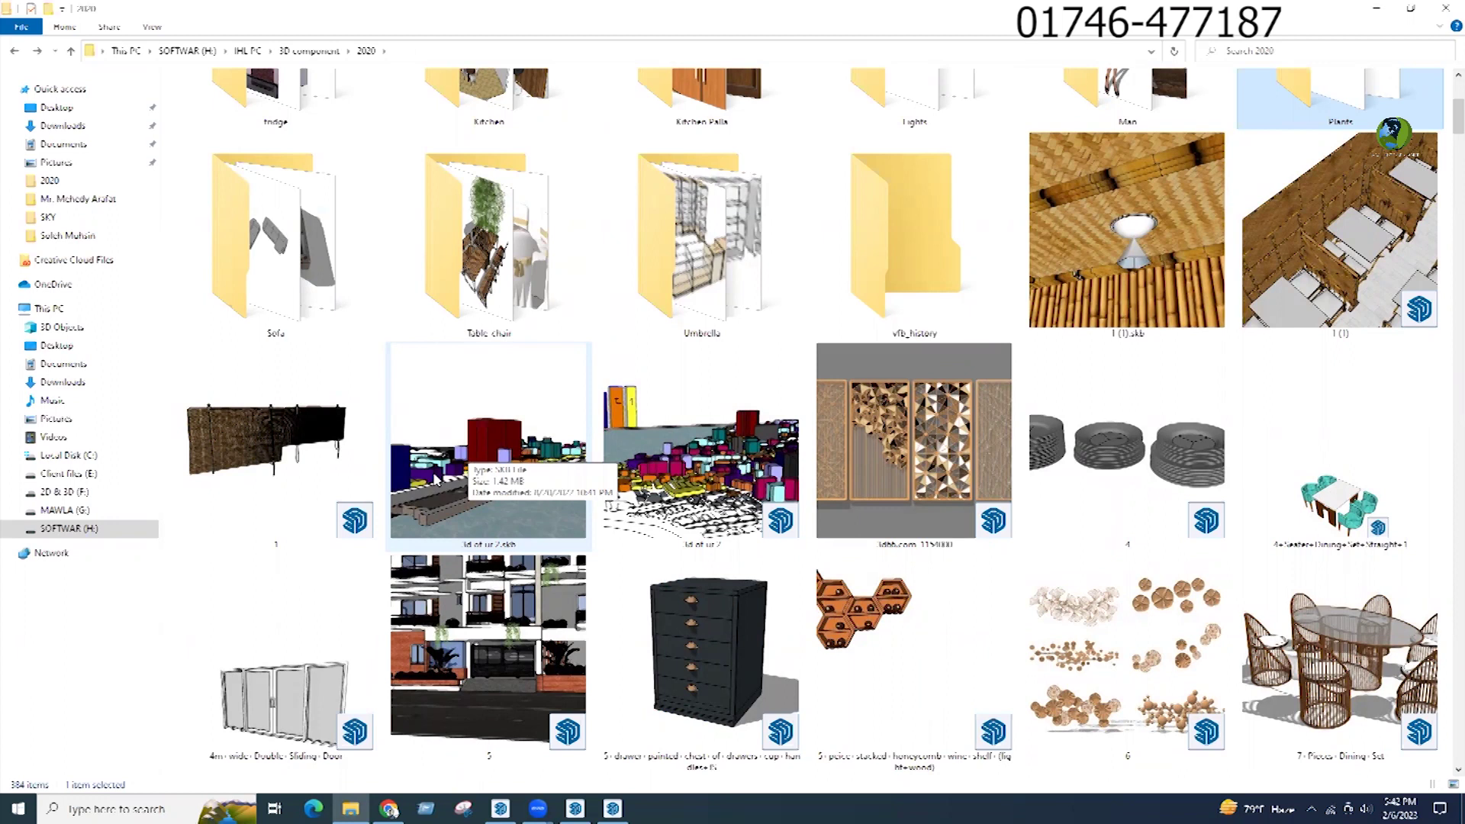
pyautogui.click(908, 458)
pyautogui.scroll(-5, 492, 471)
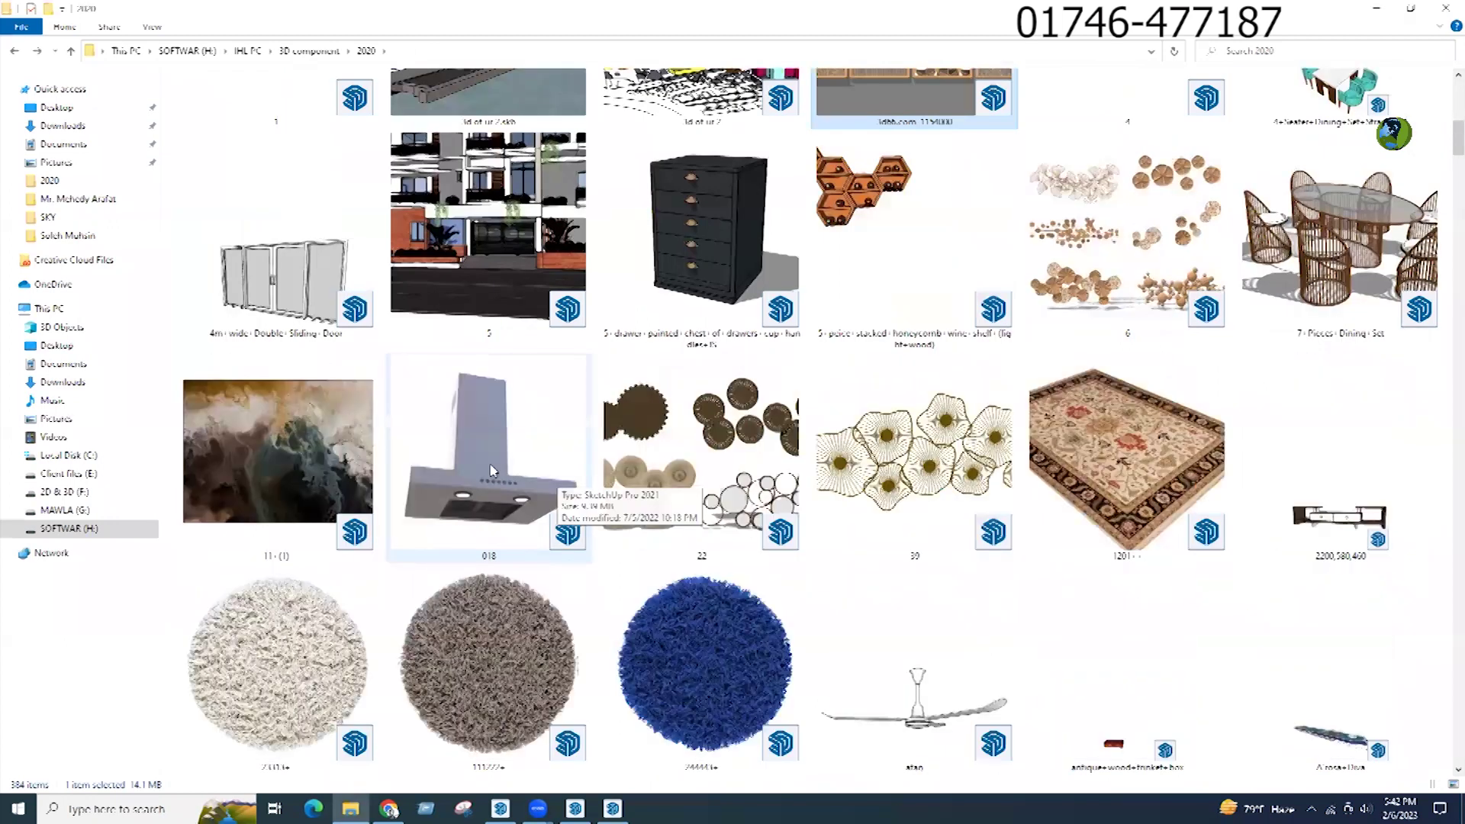
pyautogui.click(891, 462)
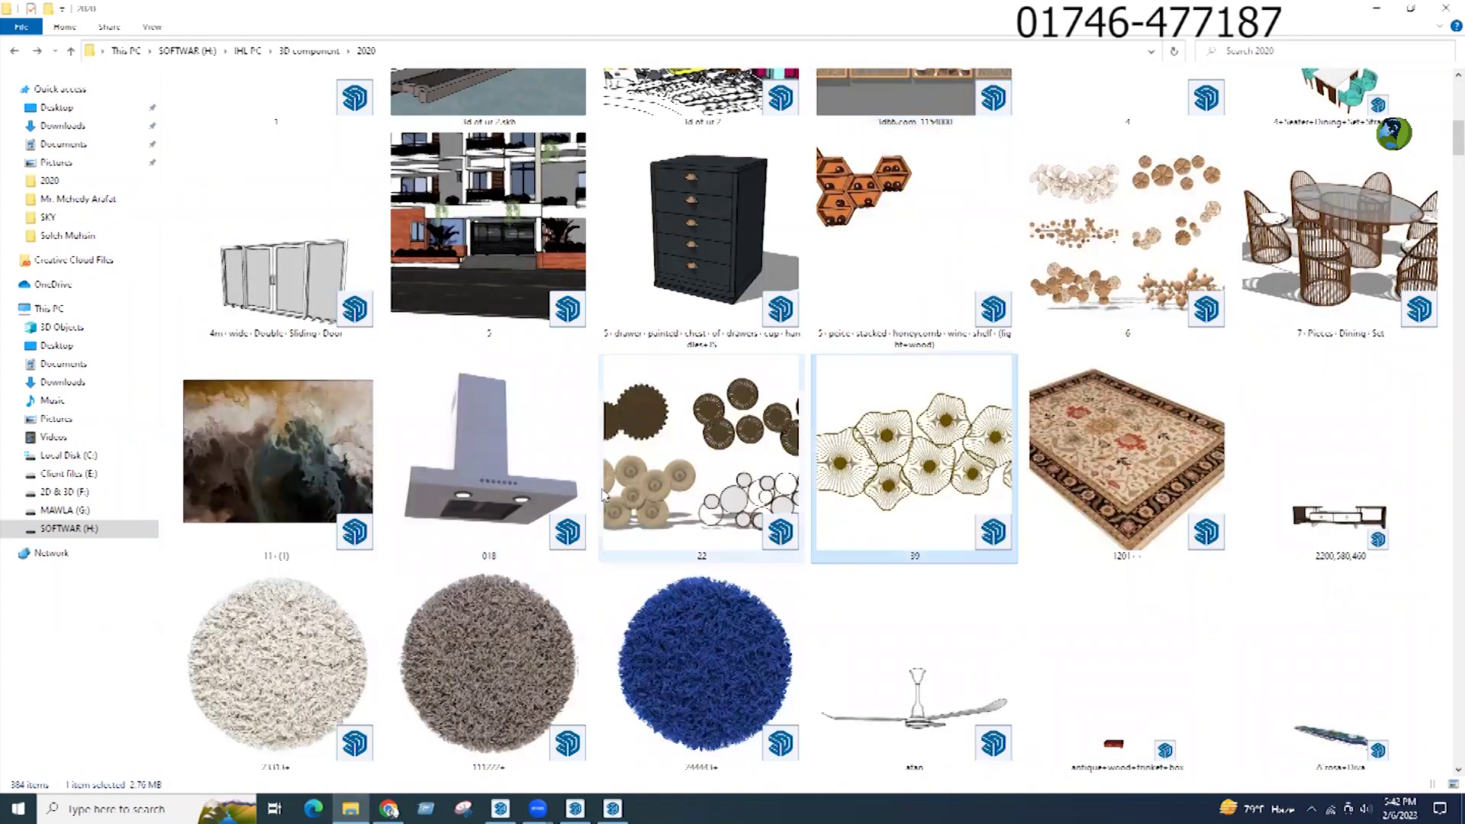
pyautogui.scroll(-5, 504, 450)
pyautogui.doubleClick(512, 461)
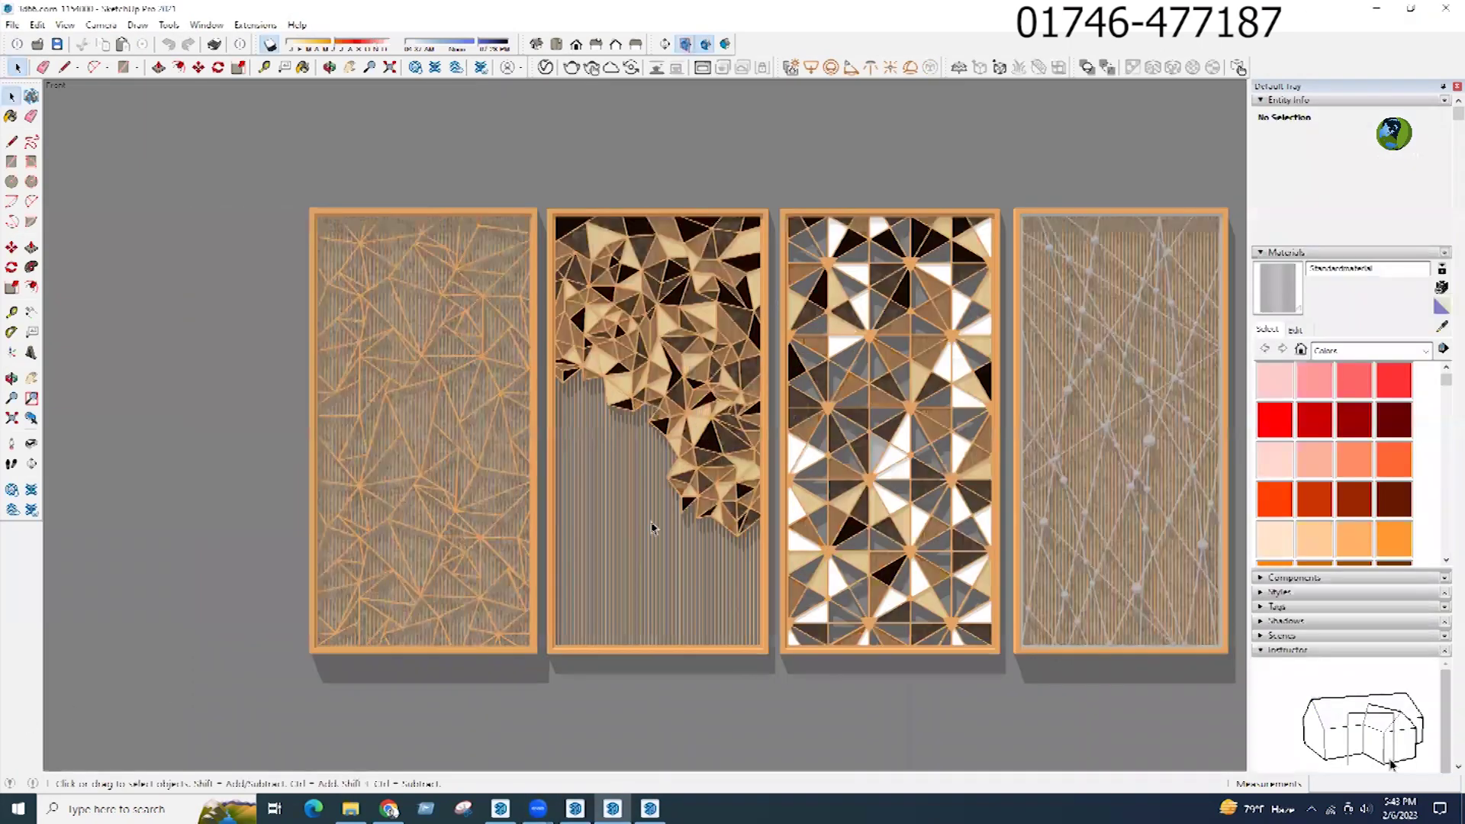
# Step: Examine the four decorative panels and how their nested groups are built
pyautogui.click(652, 527)
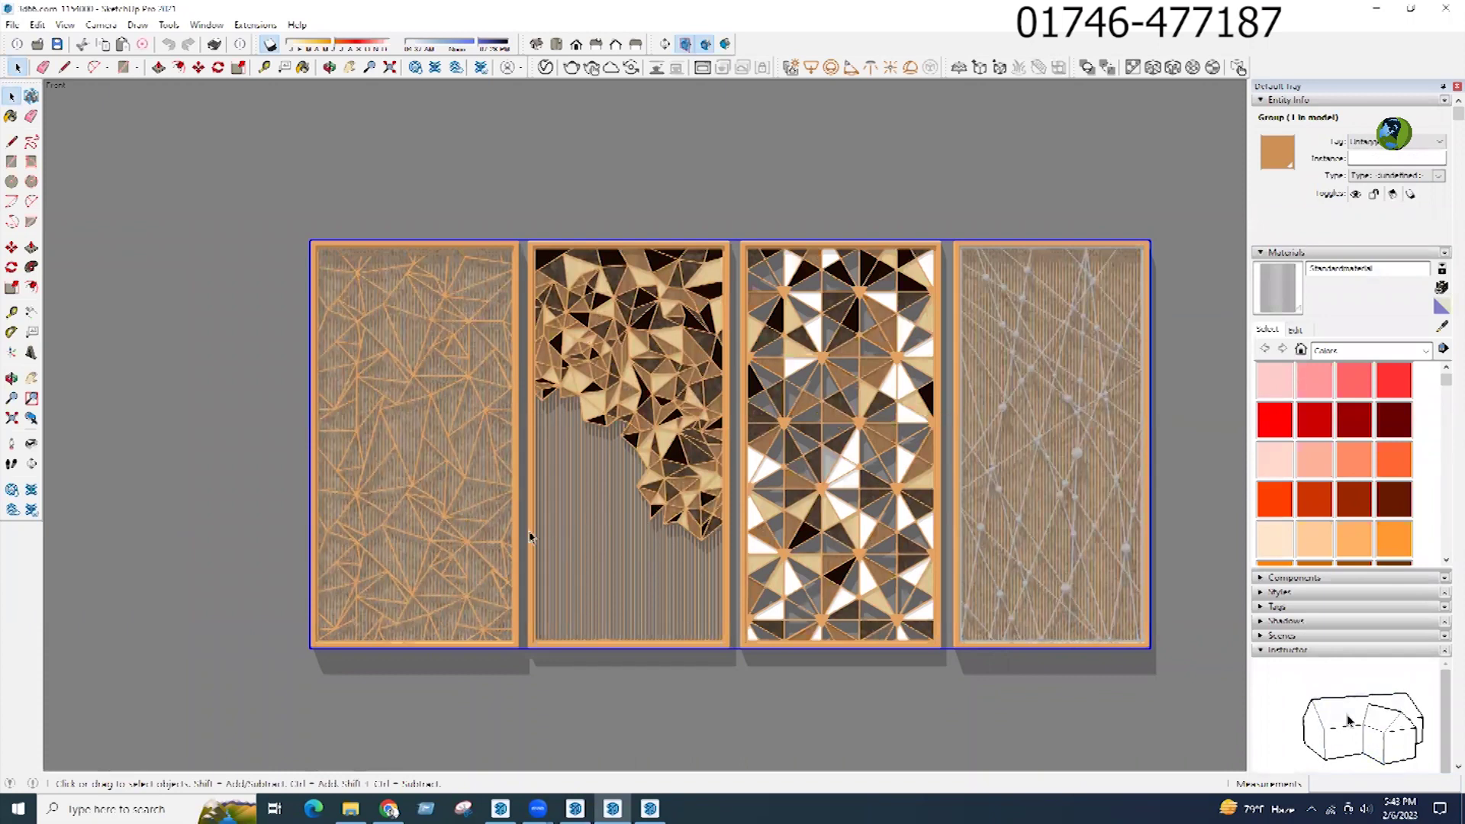
pyautogui.scroll(3, 763, 489)
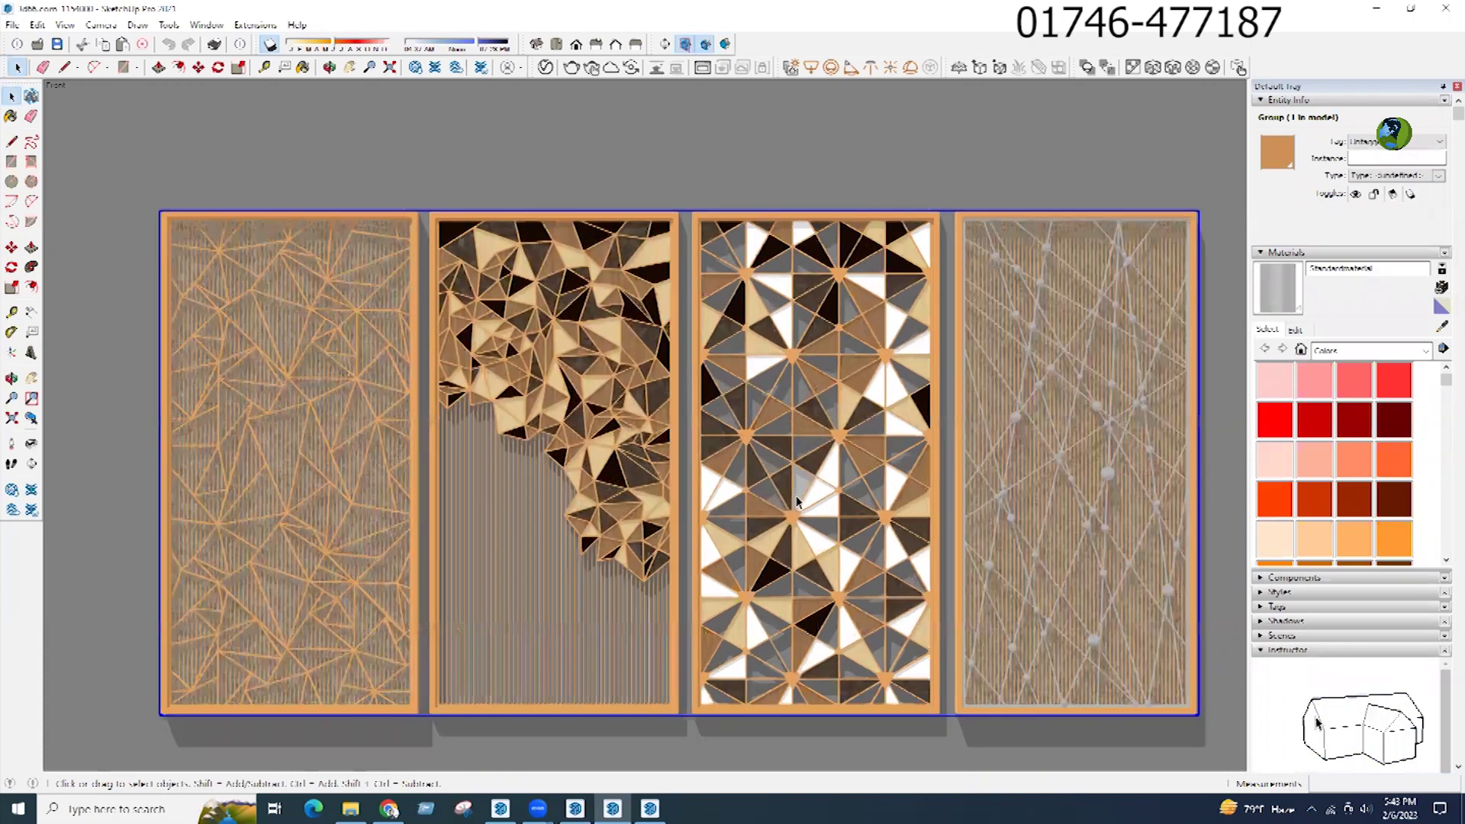
pyautogui.scroll(2, 769, 511)
pyautogui.scroll(-5, 748, 455)
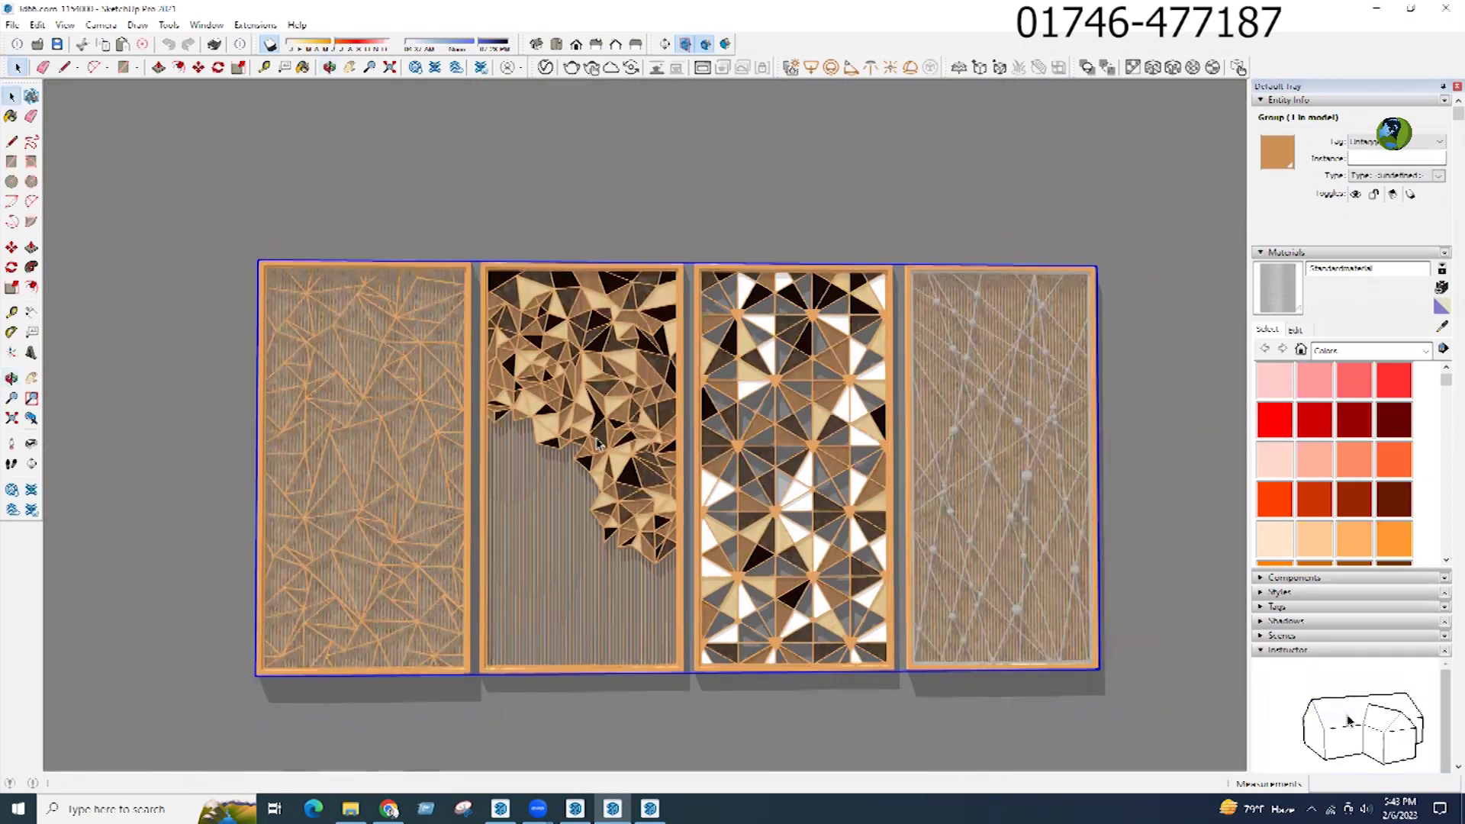
pyautogui.doubleClick(881, 464)
pyautogui.tripleClick(881, 465)
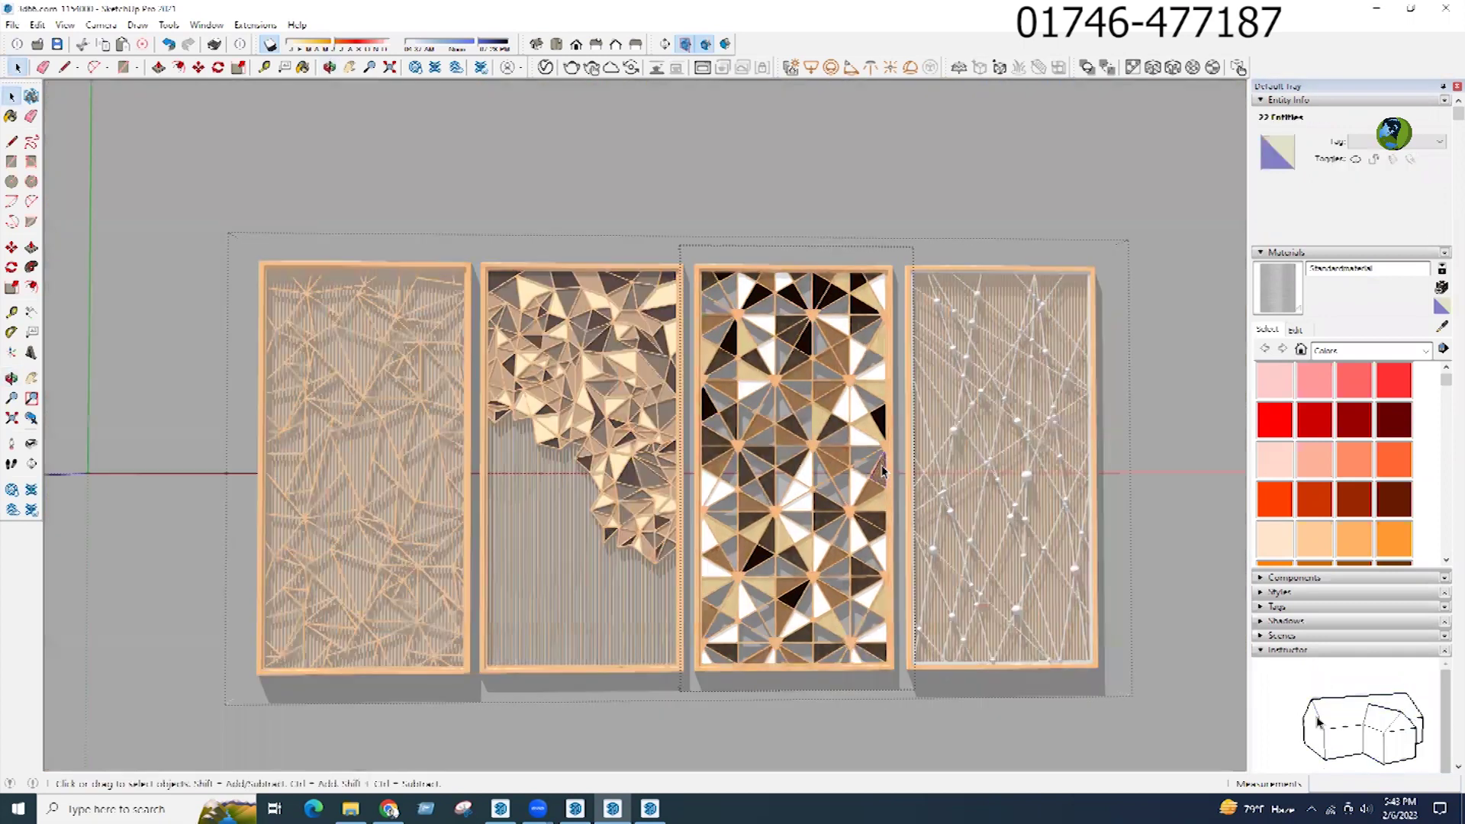
pyautogui.scroll(1, 851, 488)
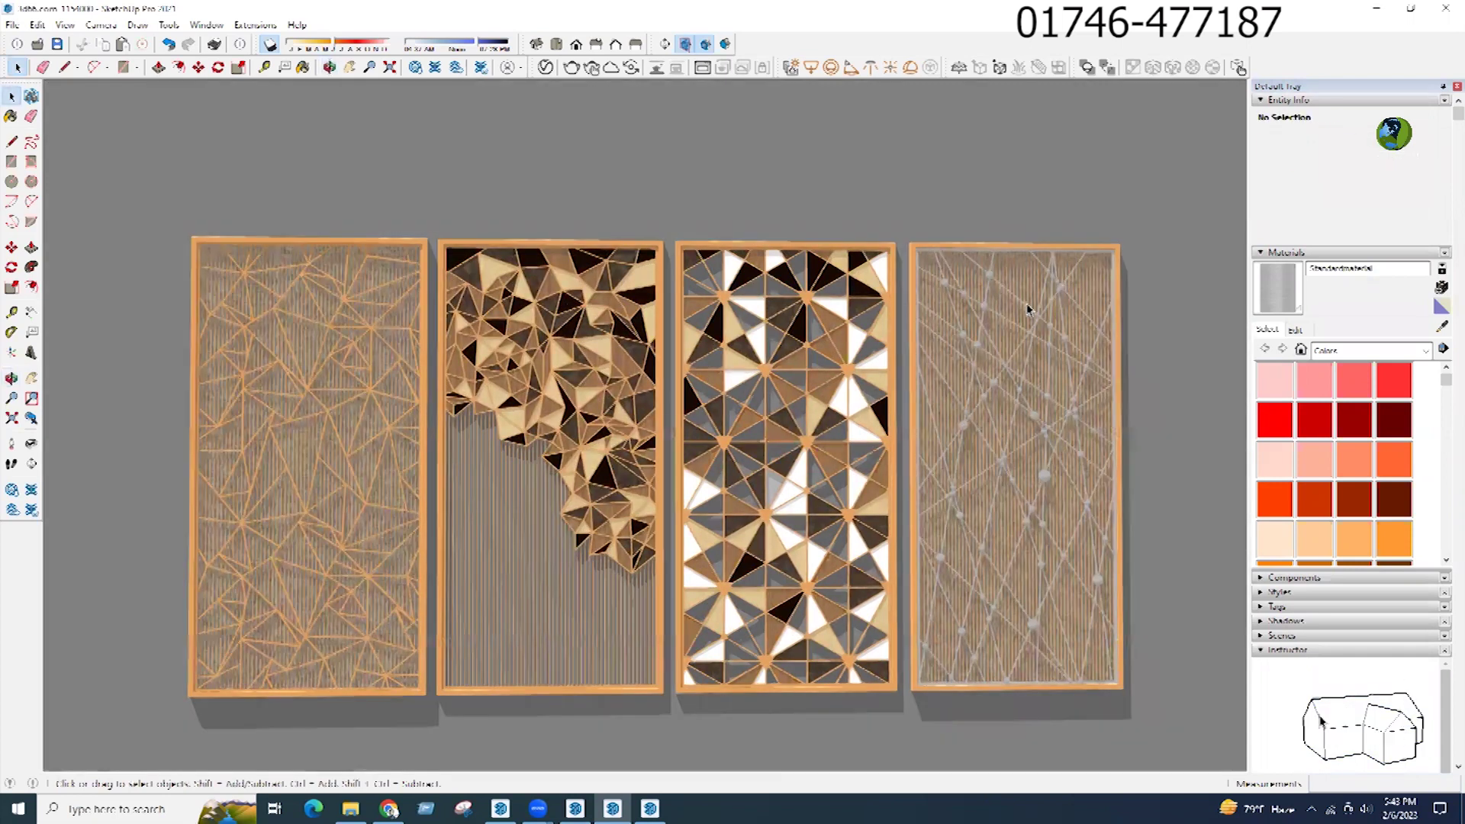
# Step: Select all parts of the rightmost panel with the crossing-line pattern and group them
pyautogui.click(971, 268)
pyautogui.moveTo(910, 223); pyautogui.dragTo(1217, 692)
pyautogui.moveTo(905, 222); pyautogui.dragTo(1177, 694)
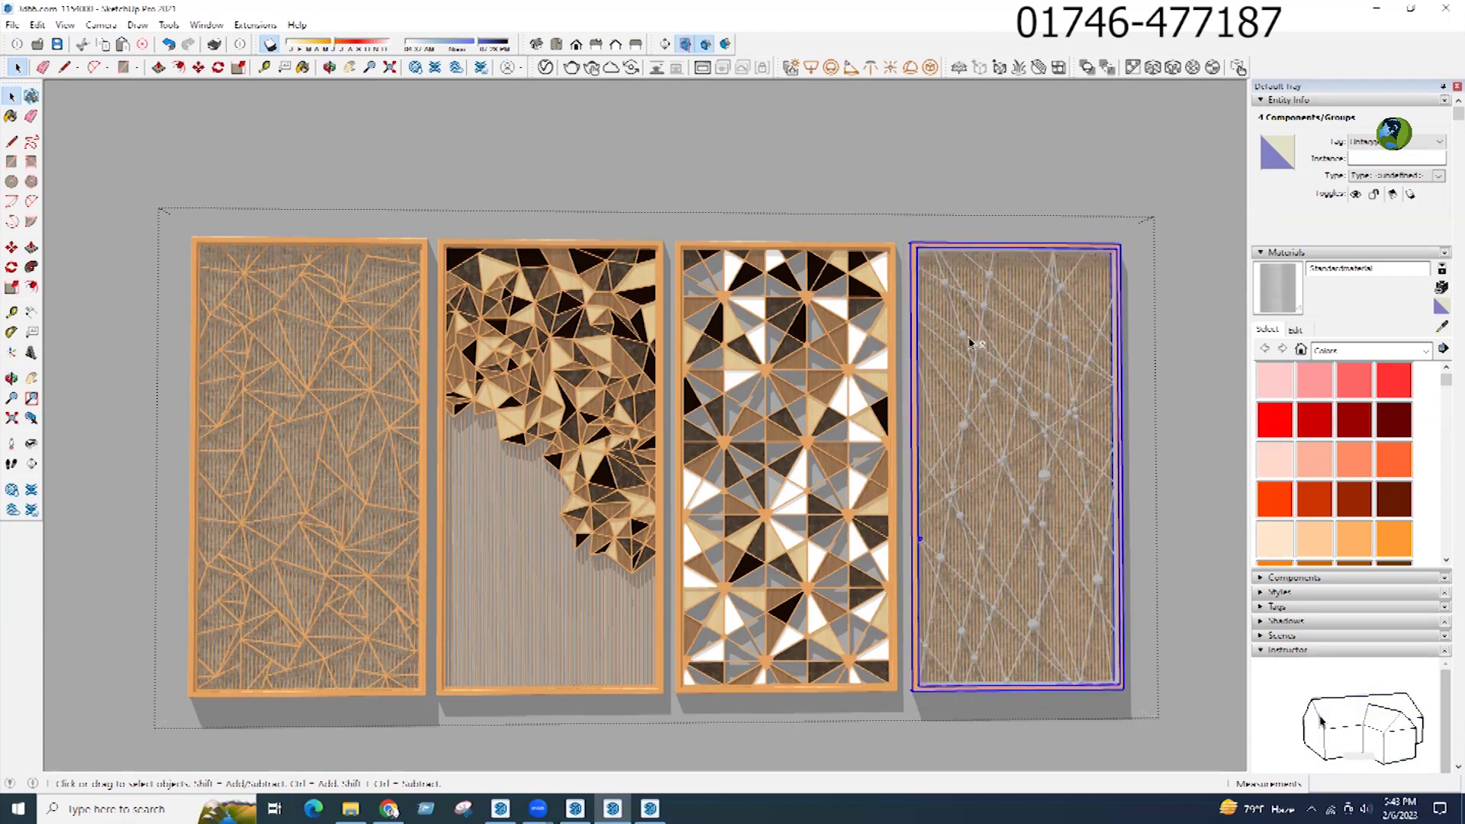
pyautogui.rightClick(914, 262)
pyautogui.click(965, 345)
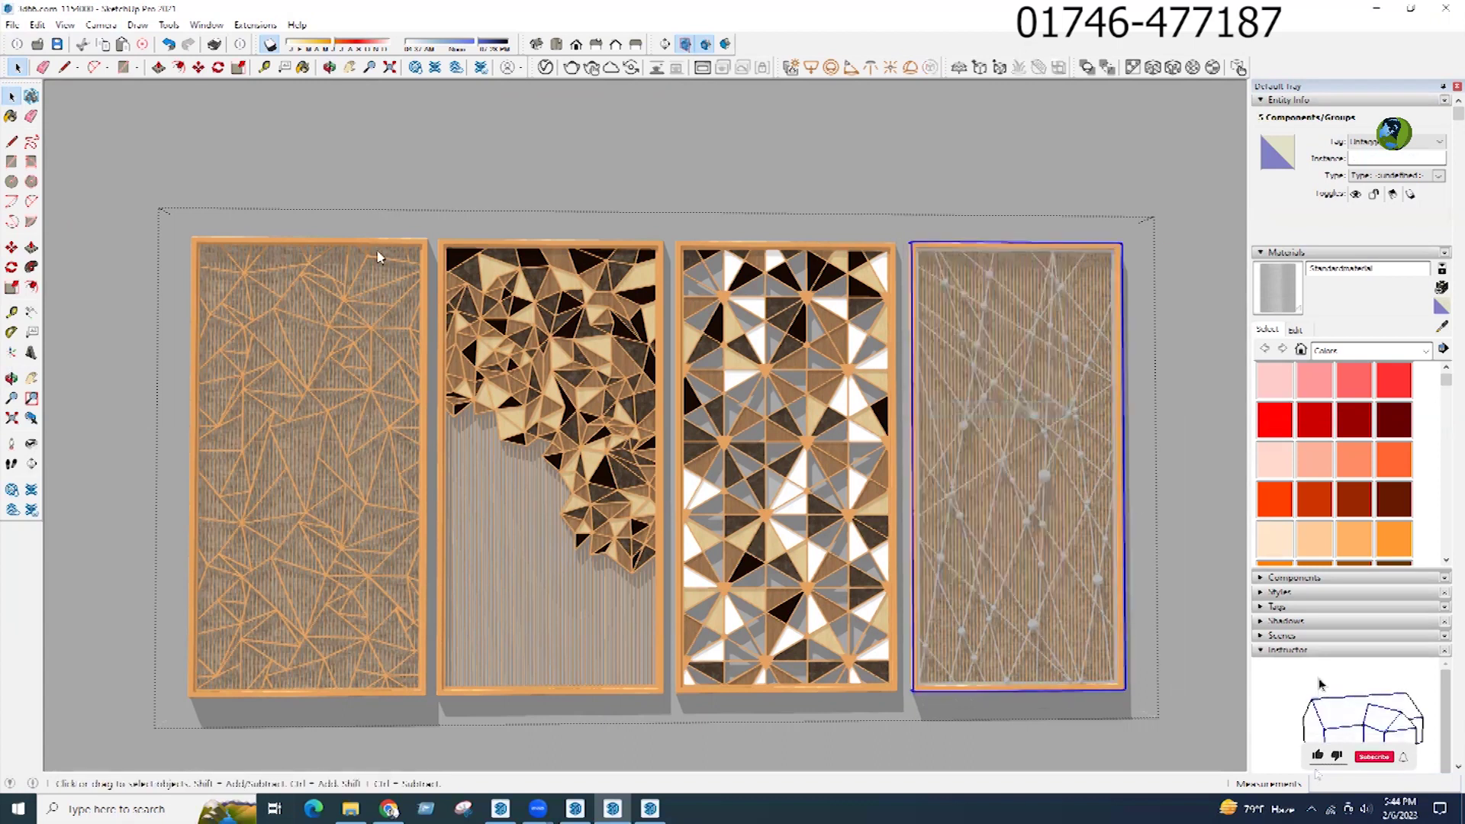
# Step: Select all parts of the second panel, with faceted triangles over thin slats, and make them one group
pyautogui.click(425, 186)
pyautogui.doubleClick(430, 234)
pyautogui.moveTo(430, 235); pyautogui.dragTo(675, 705)
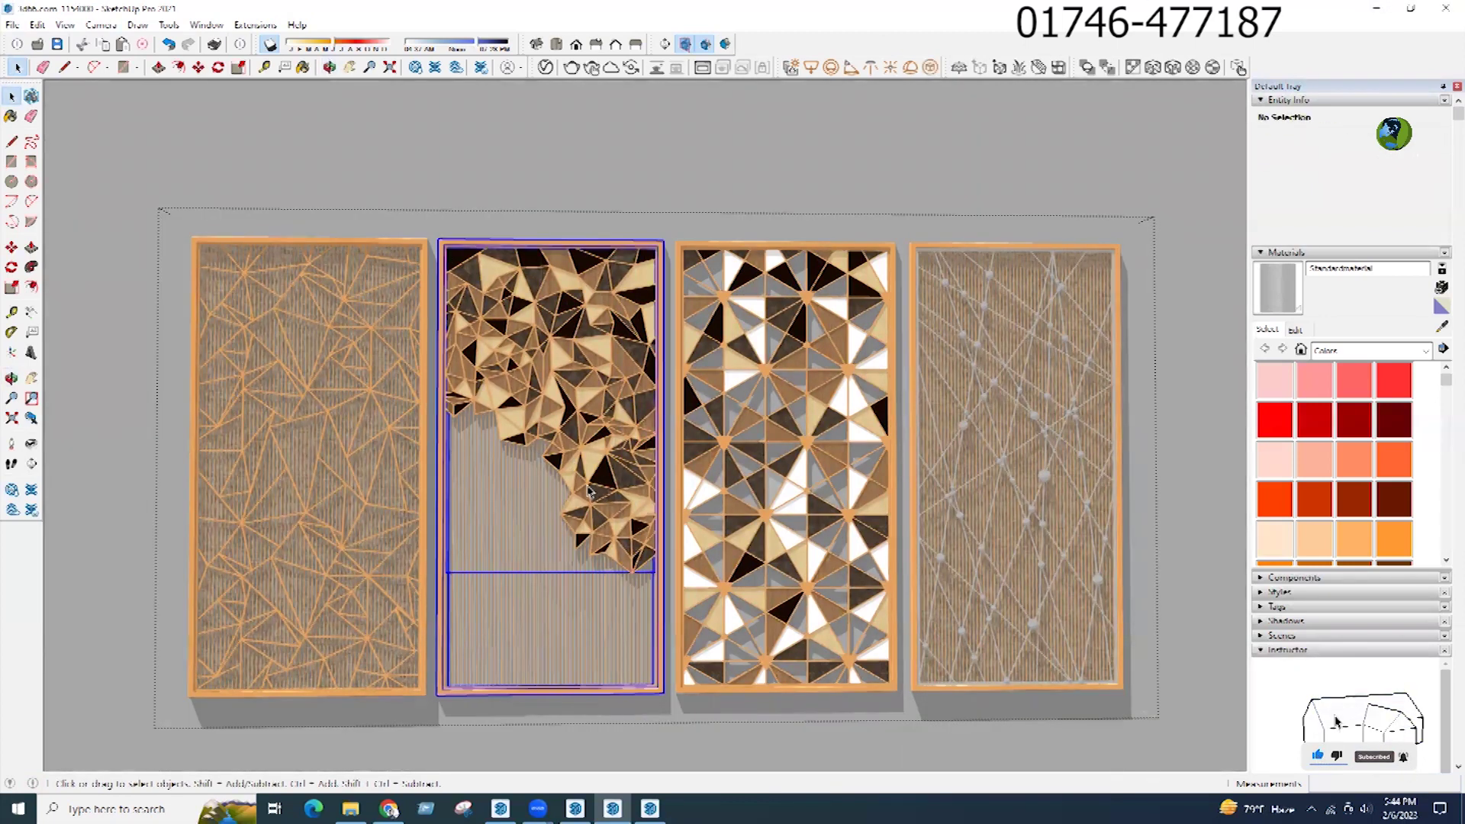
pyautogui.rightClick(567, 492)
pyautogui.click(620, 645)
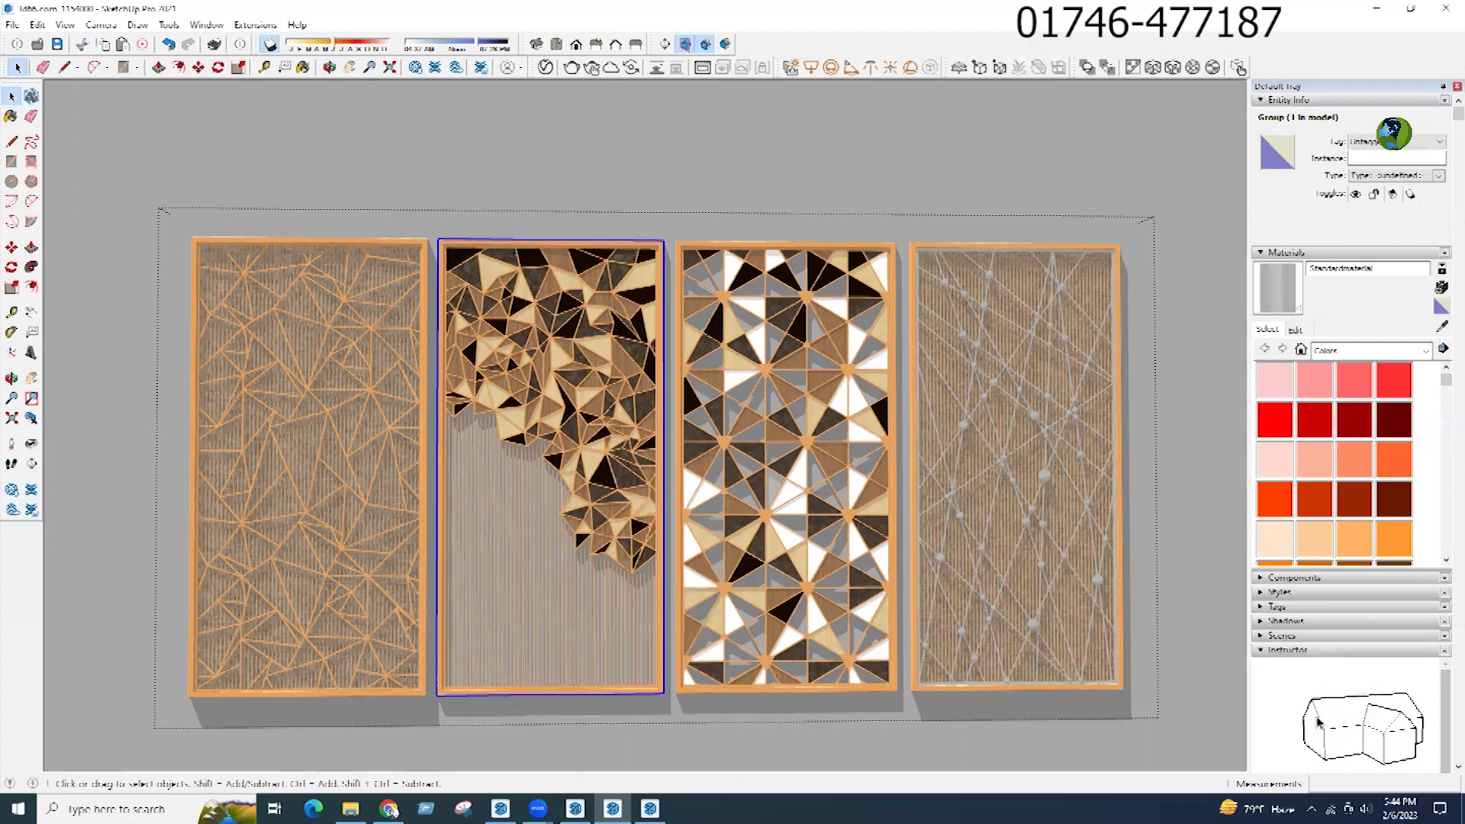
# Step: Copy the grouped triangle panel into the interior model and place it above the sofa
pyautogui.hotkey('alt', 'Tab')
pyautogui.hotkey('ctrl', 'v')
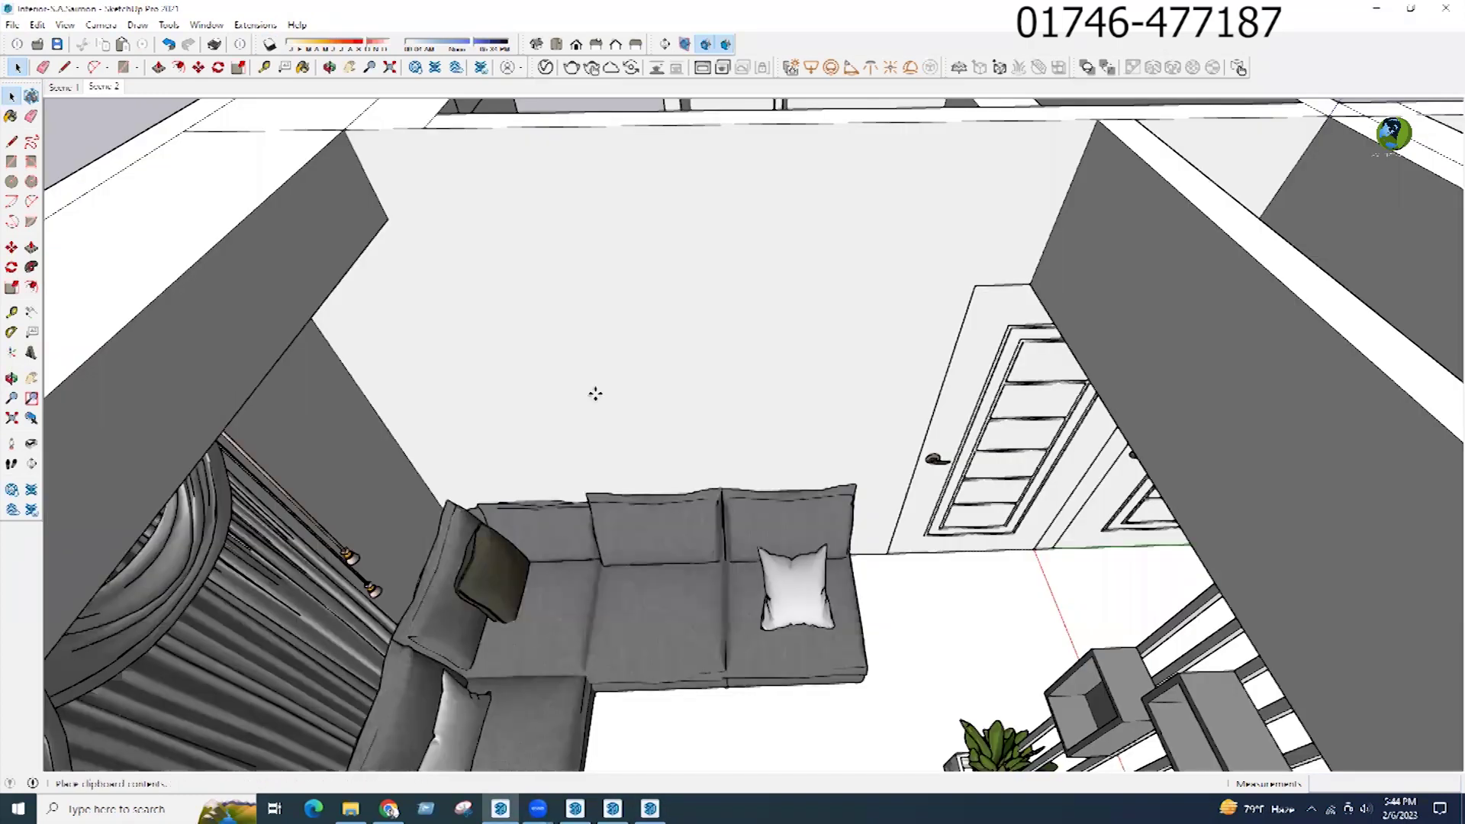
pyautogui.click(640, 416)
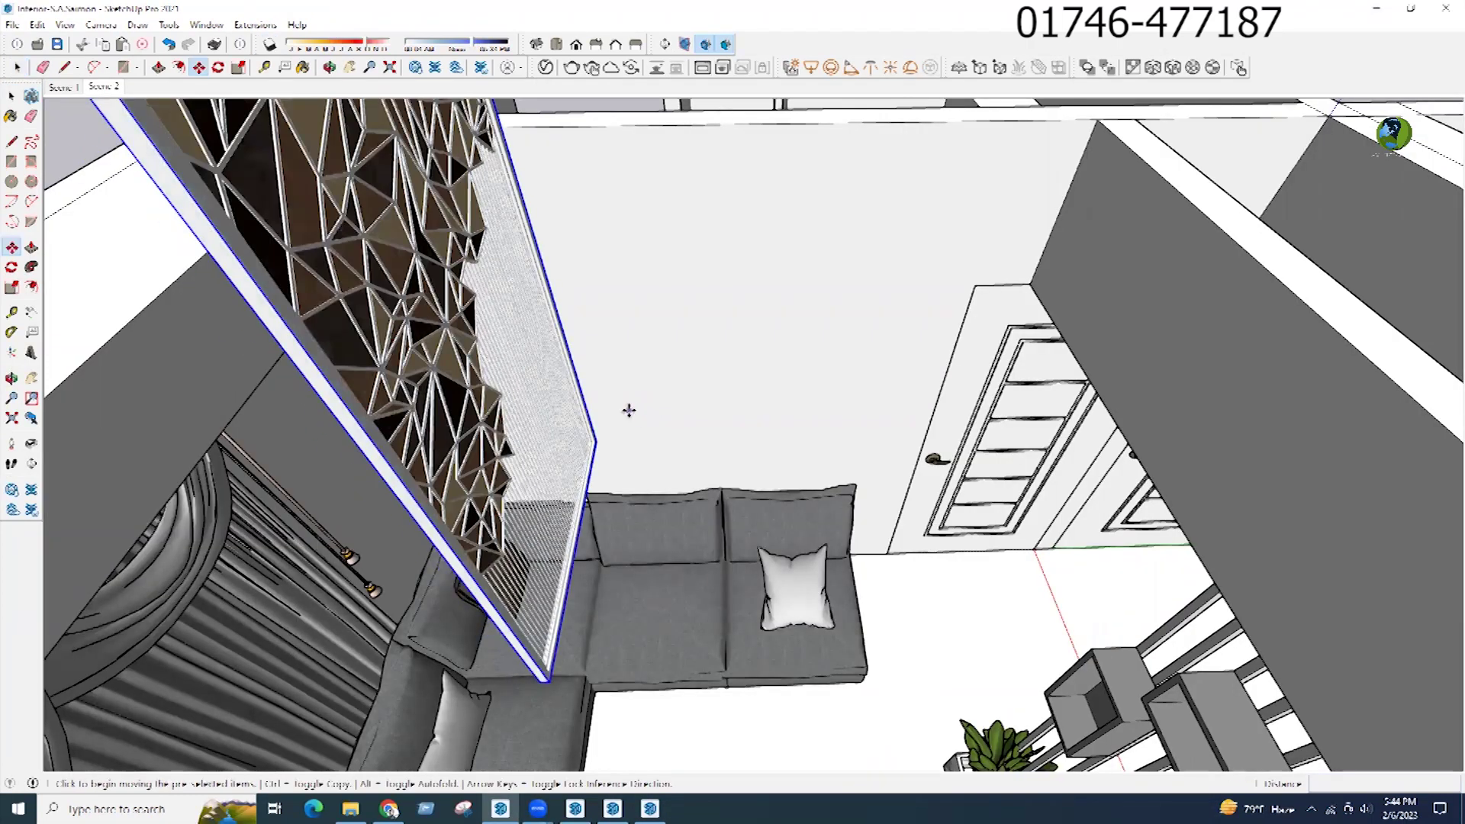
# Step: Rotate the pasted panel 90 degrees to run lengthwise along the sofa wall, and tilt it 120 degrees about its short edge
pyautogui.press('q')
pyautogui.click(654, 375)
pyautogui.click(701, 374)
pyautogui.click(654, 421)
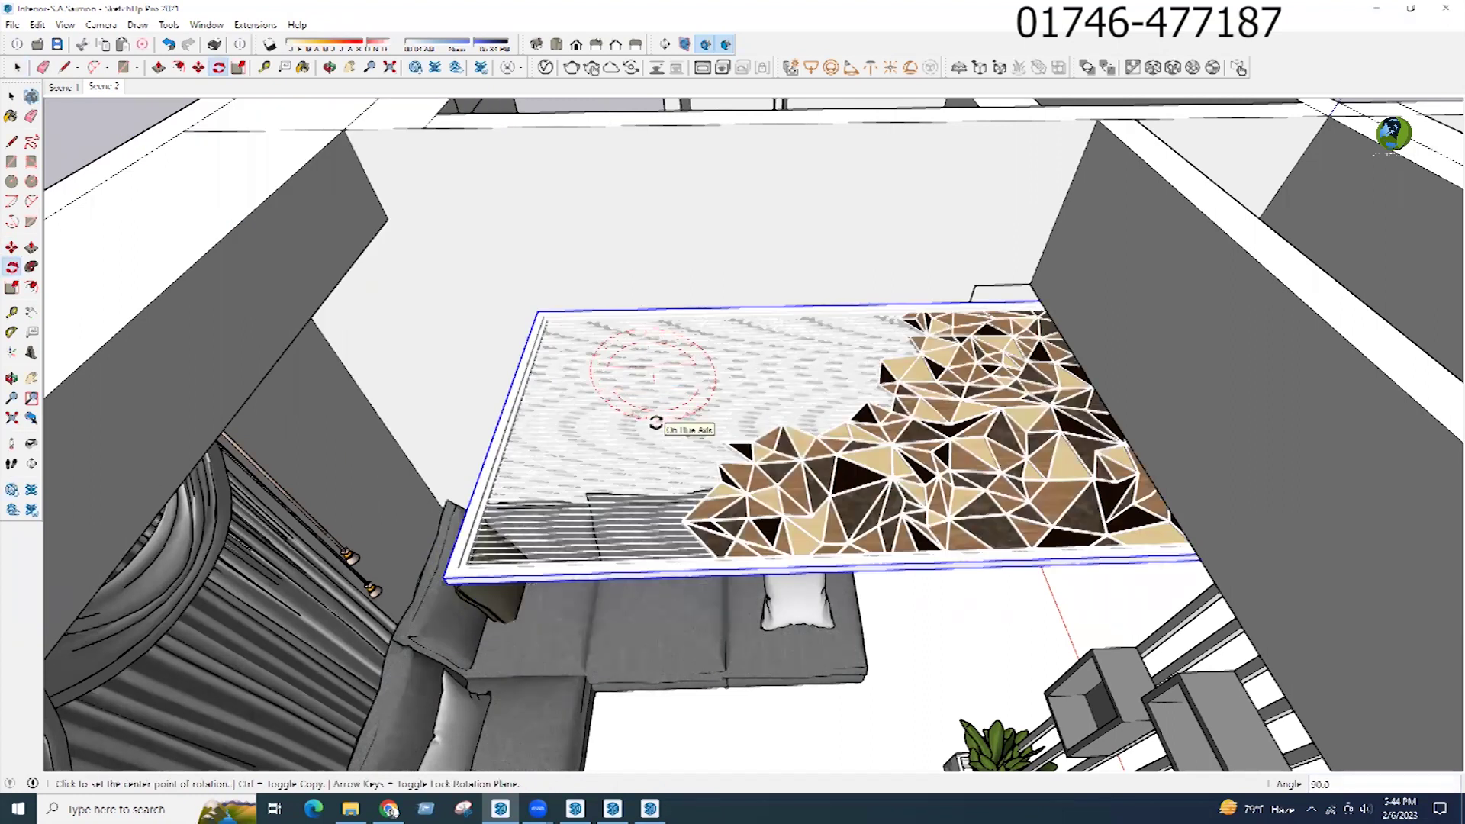
pyautogui.write('120')
pyautogui.press('Return')
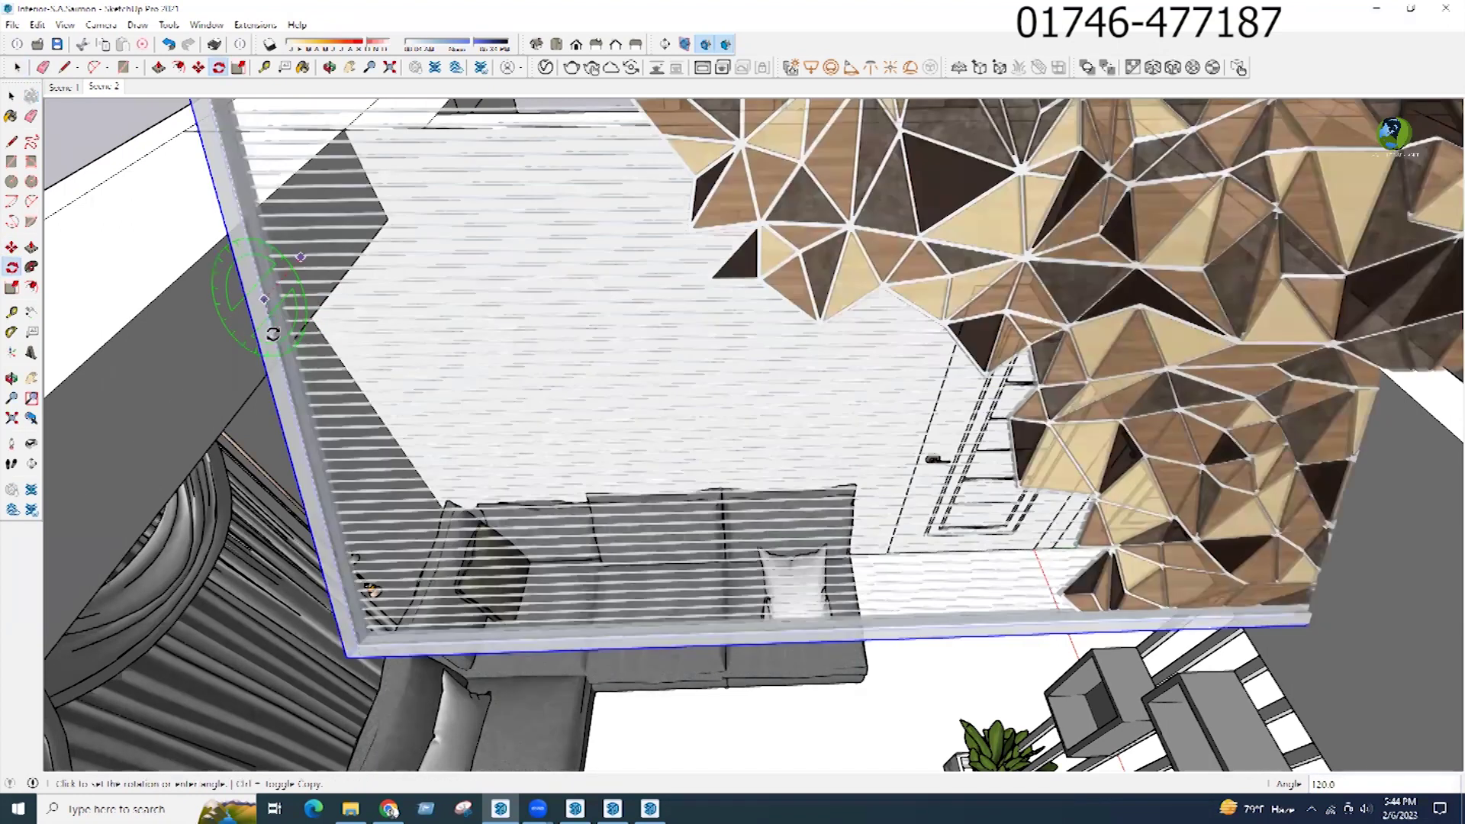
pyautogui.scroll(-5, 562, 476)
# Step: Move the panel by its upper back corner until that corner meets the sofa wall near the door
pyautogui.press('m')
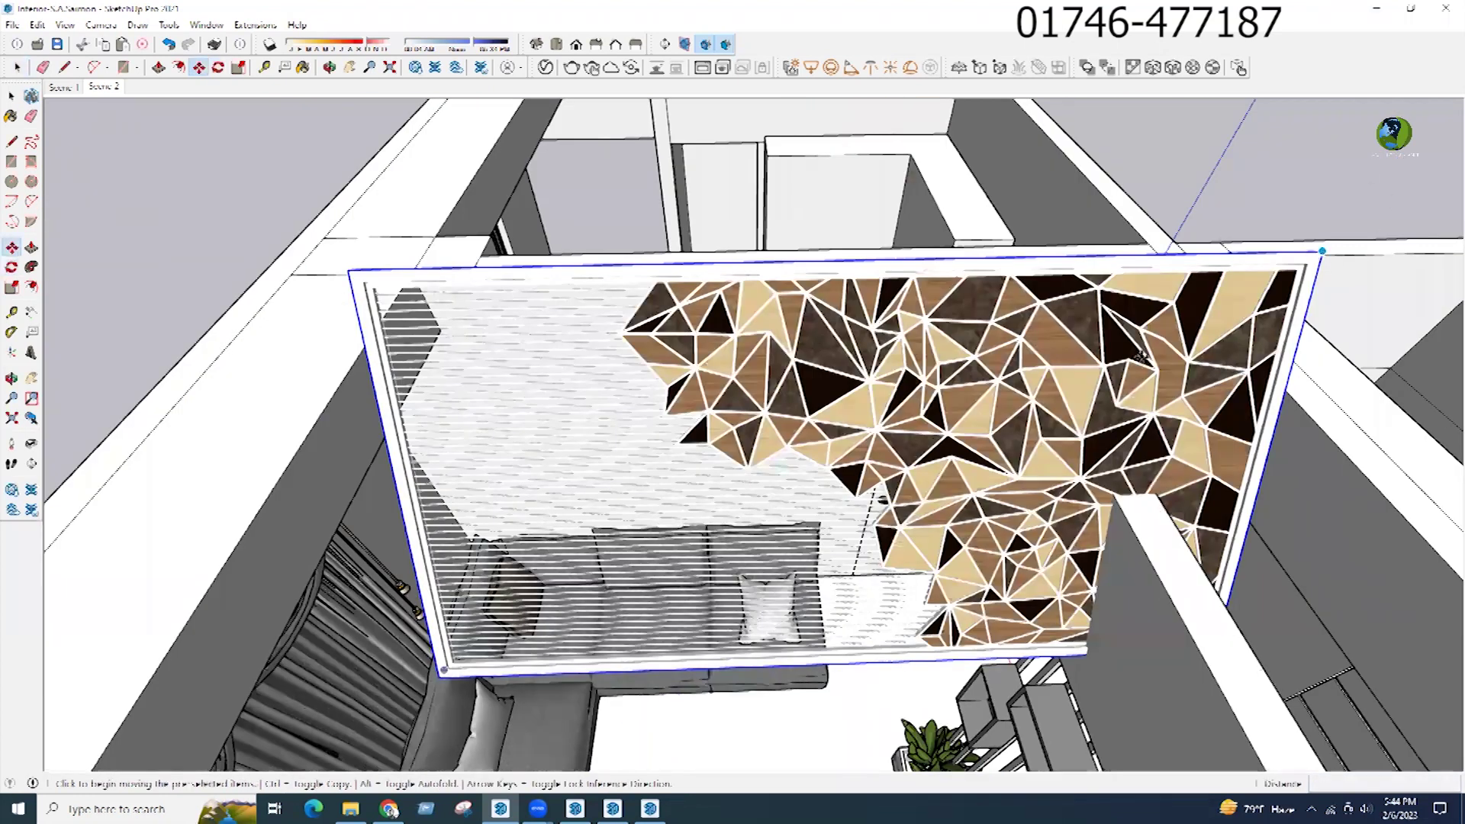
pyautogui.click(1317, 254)
pyautogui.scroll(5, 886, 429)
pyautogui.scroll(4, 887, 429)
pyautogui.click(944, 258)
pyautogui.moveTo(944, 258); pyautogui.dragTo(590, 638, button='middle')
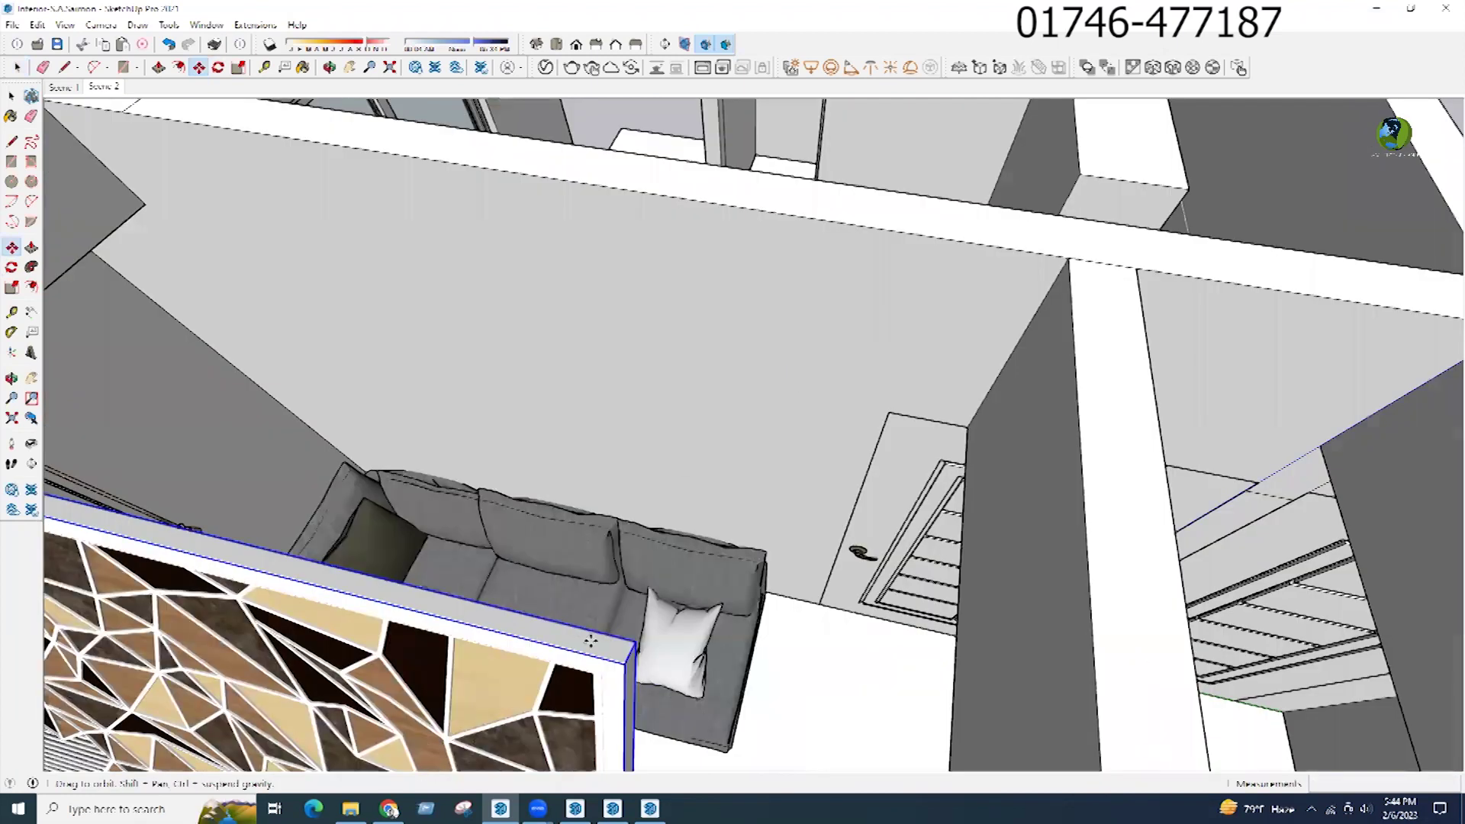
pyautogui.click(626, 649)
pyautogui.scroll(4, 888, 419)
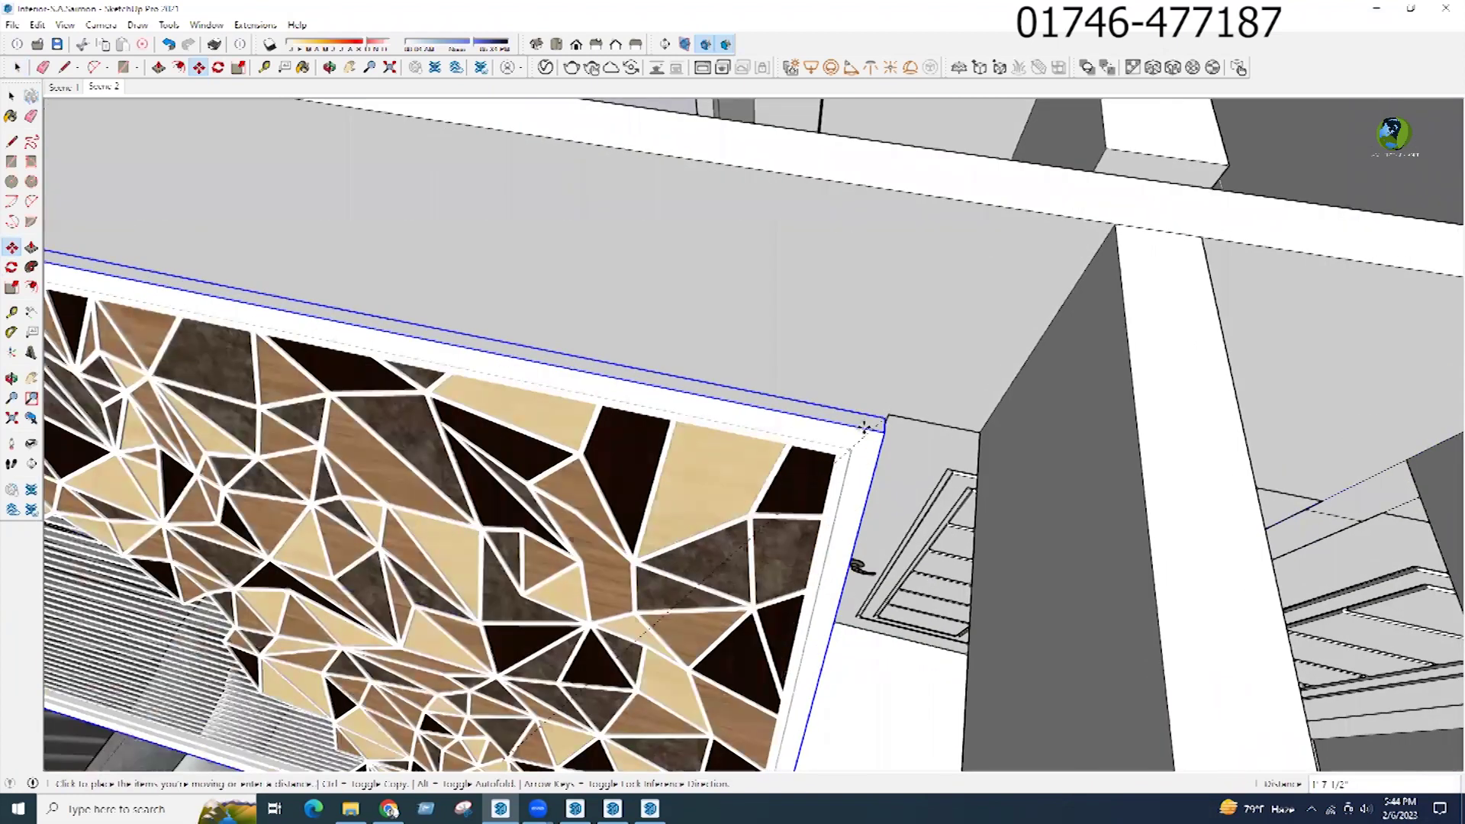
pyautogui.scroll(-3, 888, 418)
pyautogui.moveTo(887, 419); pyautogui.dragTo(653, 717, button='middle')
pyautogui.scroll(3, 653, 717)
pyautogui.scroll(-1, 599, 729)
pyautogui.moveTo(1004, 389); pyautogui.dragTo(1019, 374, button='middle')
# Step: Rotate the panel 30 degrees about its upper back corner so it lies flat against the sofa wall
pyautogui.press('q')
pyautogui.click(1061, 221)
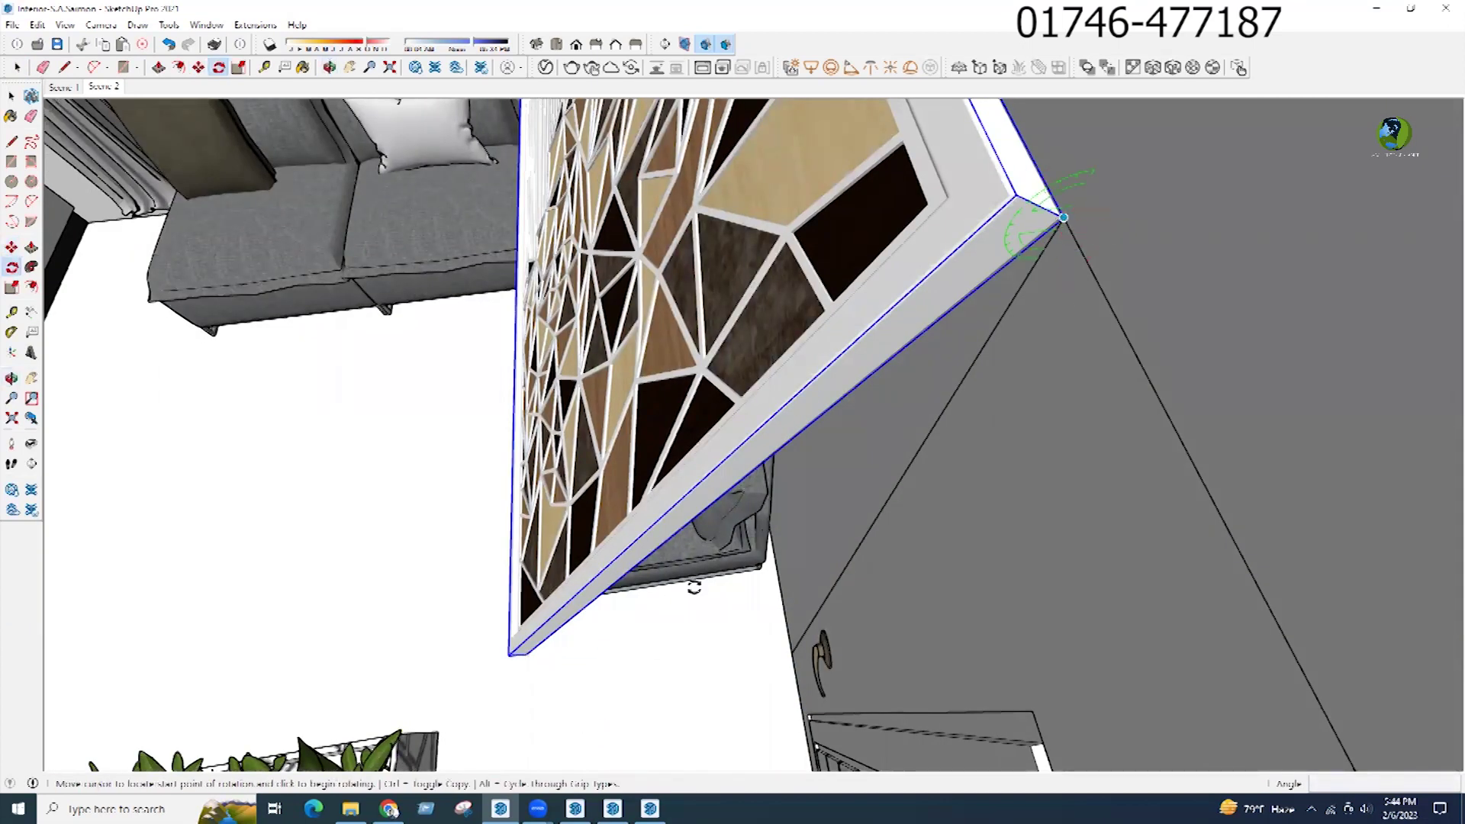
pyautogui.click(527, 654)
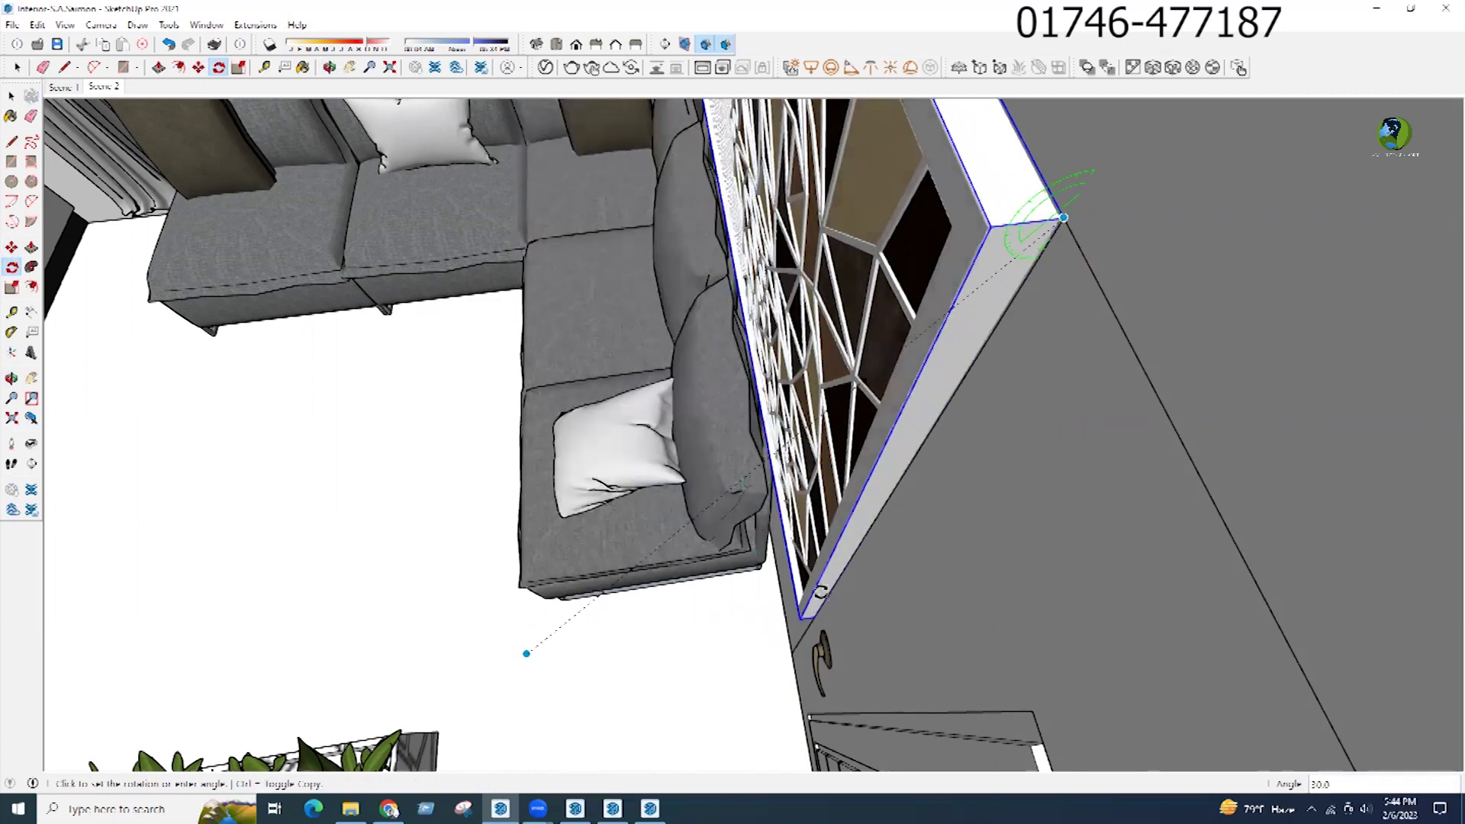
pyautogui.click(822, 594)
pyautogui.scroll(5, 794, 687)
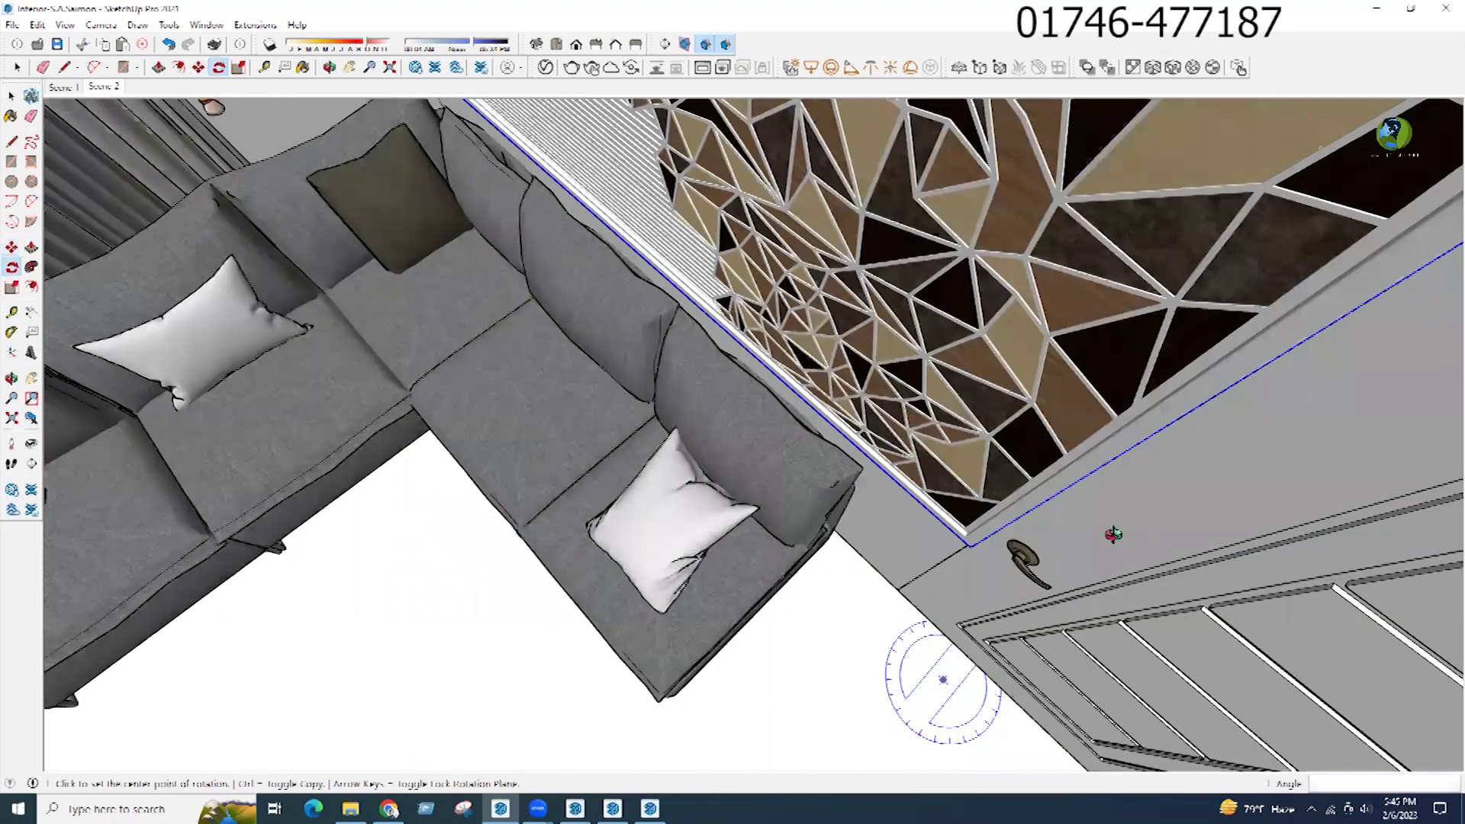
pyautogui.scroll(-5, 1112, 534)
pyautogui.moveTo(997, 382); pyautogui.dragTo(889, 251, button='middle')
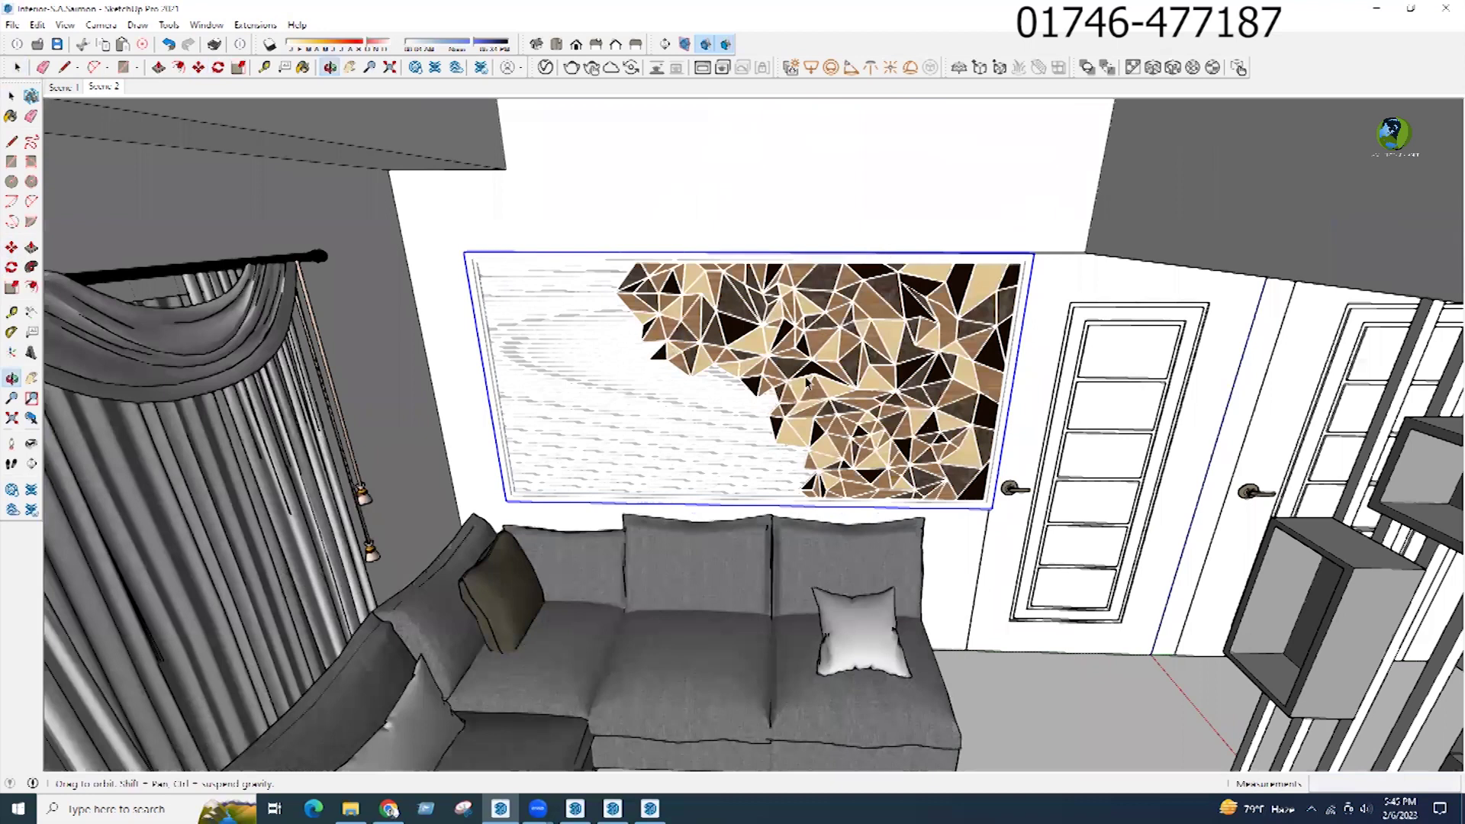
# Step: Scale the wall panel down from its lower corner and move it sideways along the wall above the sofa
pyautogui.moveTo(808, 383); pyautogui.dragTo(823, 305, button='middle')
pyautogui.press('s')
pyautogui.click(998, 495)
pyautogui.click(861, 424)
pyautogui.press('m')
pyautogui.click(694, 187)
pyautogui.click(748, 183)
# Step: Frame a level view of the sofa wall with the curtains on one side and the slat partition on the other
pyautogui.moveTo(840, 549); pyautogui.dragTo(867, 171, button='middle')
pyautogui.click(12, 96)
pyautogui.moveTo(595, 370); pyautogui.dragTo(612, 387, button='middle')
pyautogui.click(12, 464)
pyautogui.moveTo(673, 339); pyautogui.dragTo(689, 424)
pyautogui.keyDown('shift'); pyautogui.moveTo(860, 419); pyautogui.dragTo(786, 361, button='middle'); pyautogui.keyUp('shift')
pyautogui.moveTo(786, 361); pyautogui.dragTo(785, 357)
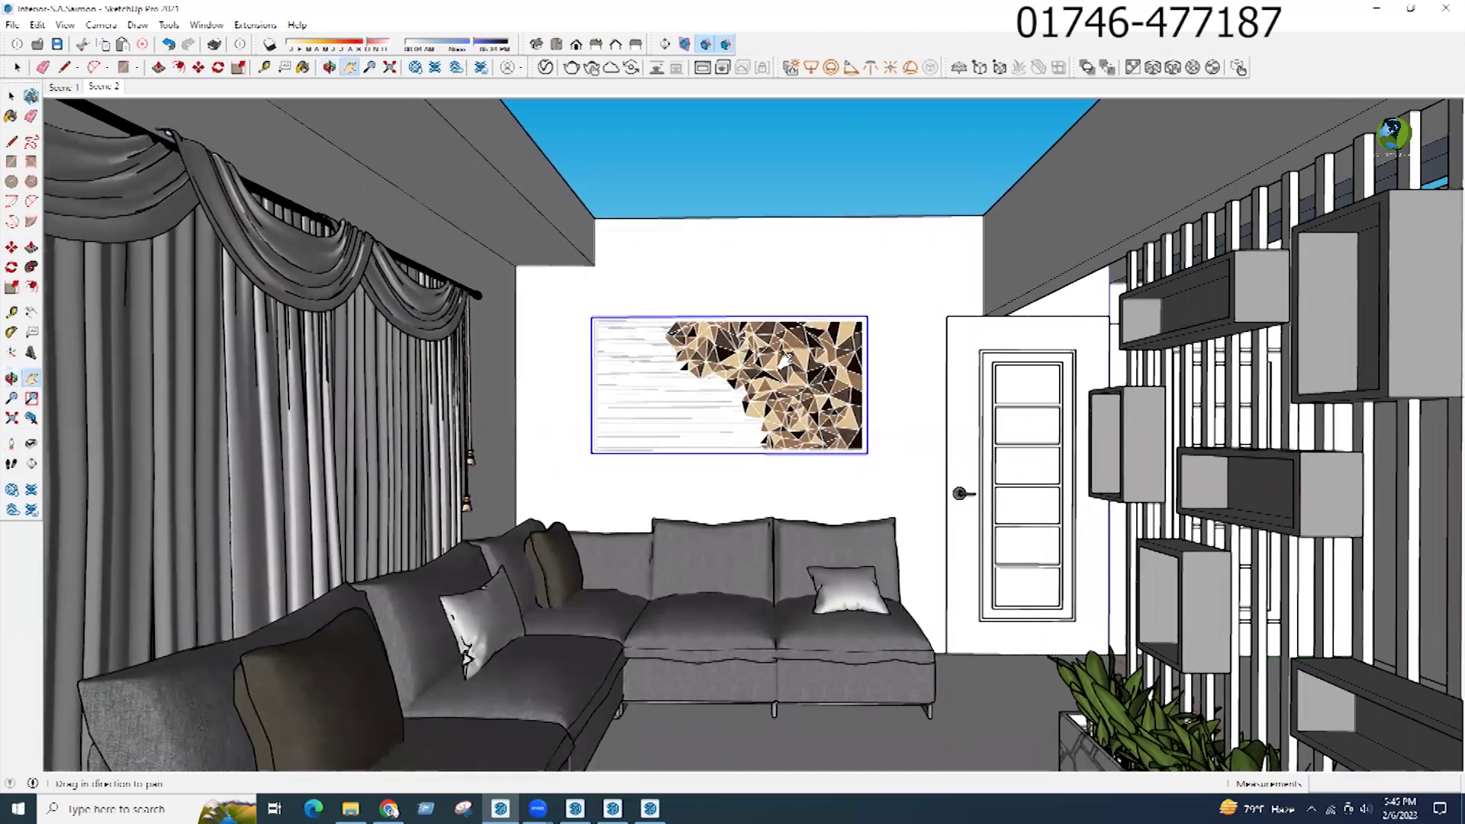
# Step: Switch the camera to two-point perspective and save the sofa wall view as a new scene after Scene 2
pyautogui.click(103, 29)
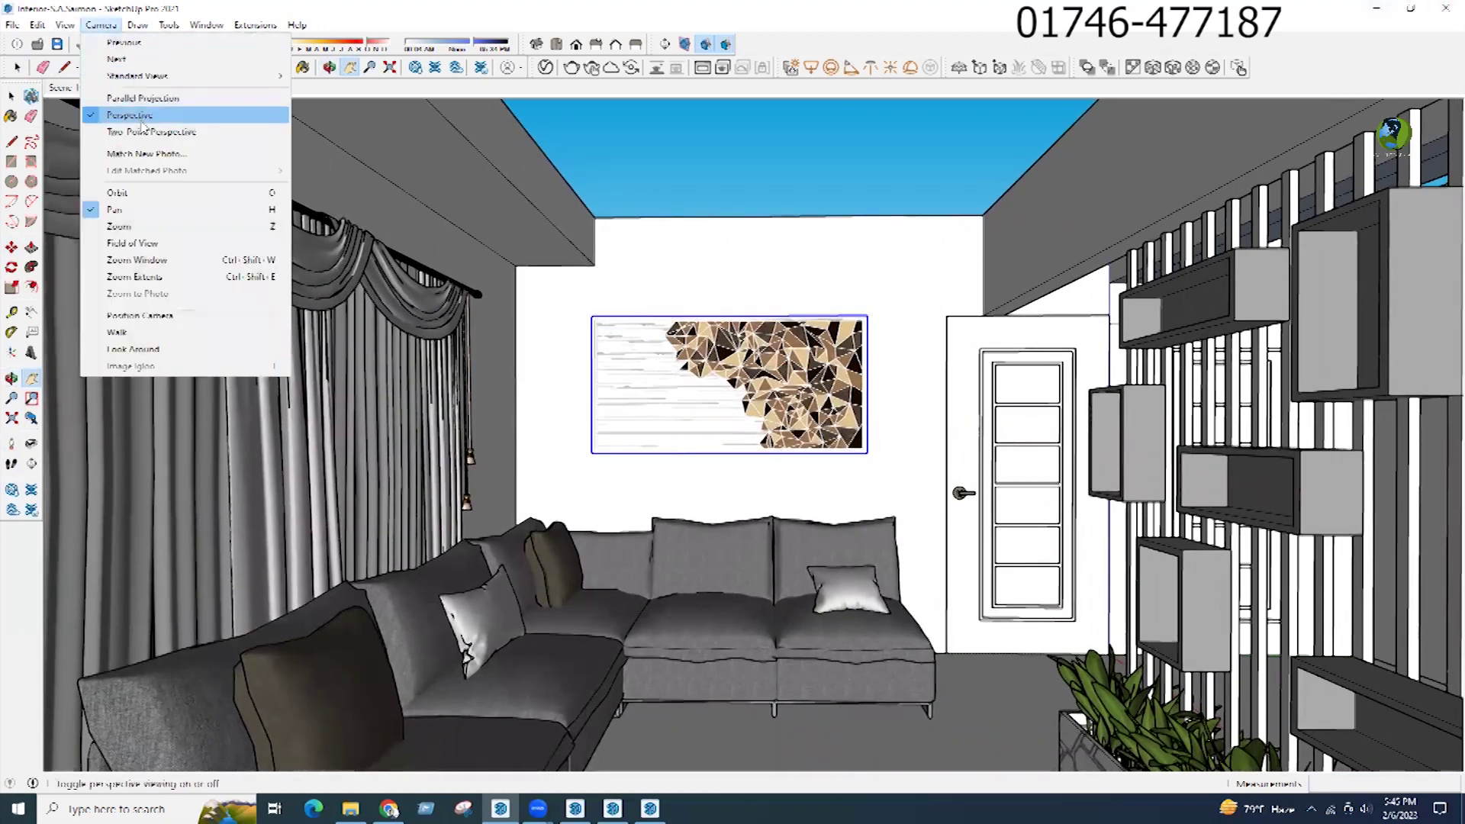
pyautogui.click(126, 133)
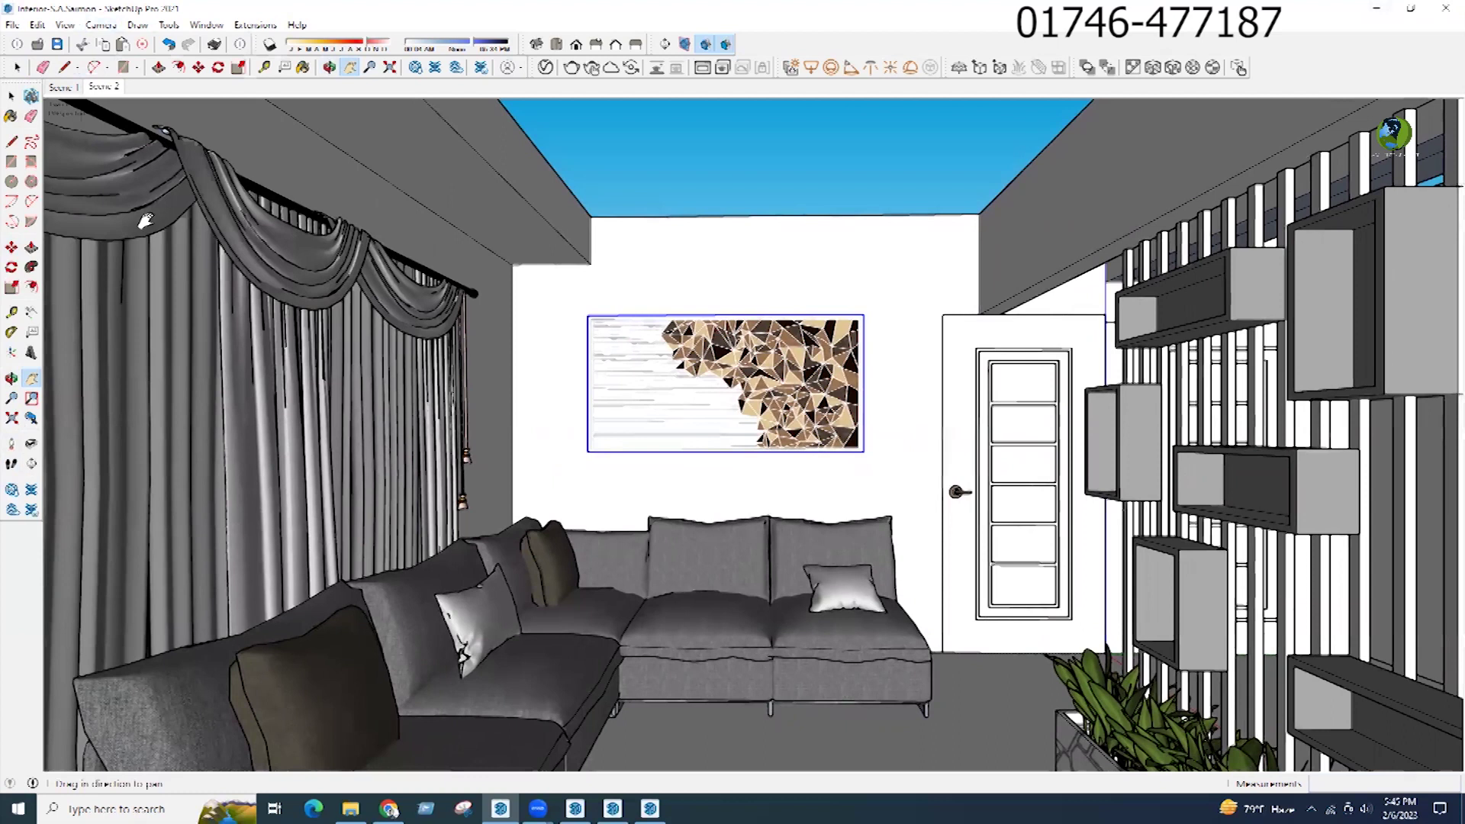
pyautogui.rightClick(115, 90)
pyautogui.click(142, 128)
pyautogui.press('space')
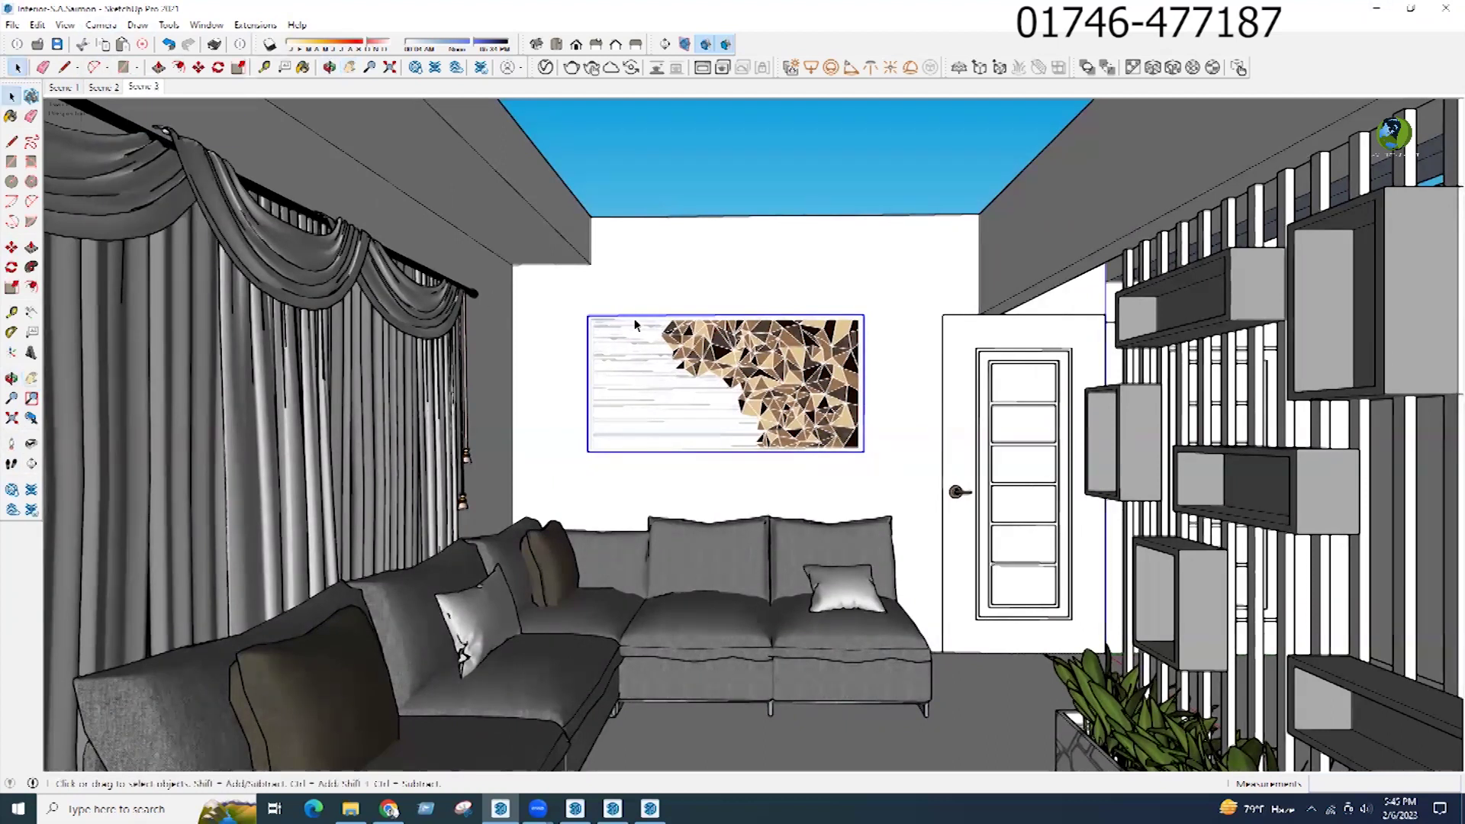
# Step: Open the triangle wall panel's group and examine how its thin slats and inner border are grouped near the upper corner
pyautogui.scroll(10, 731, 386)
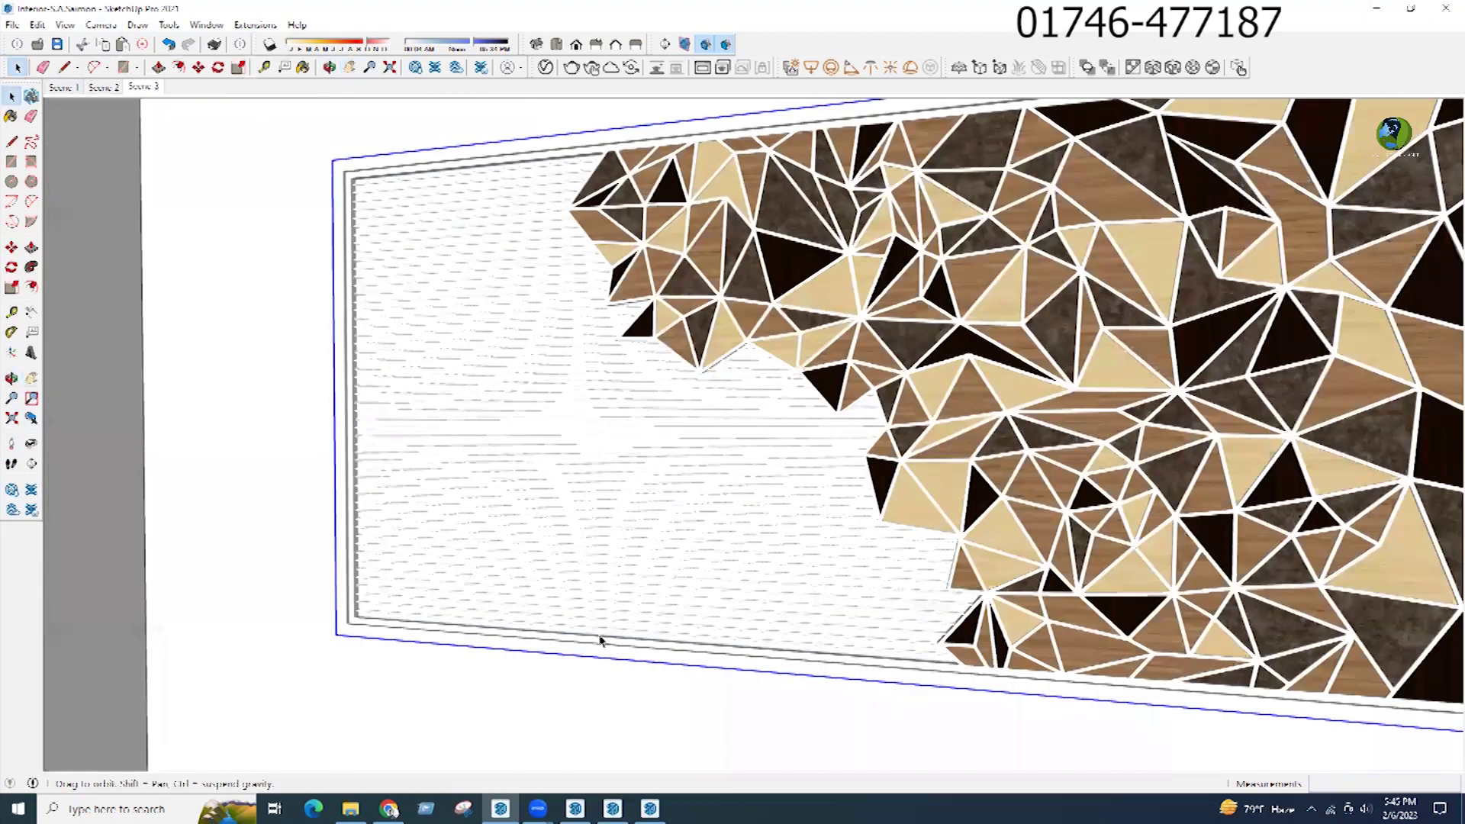
pyautogui.scroll(8, 359, 458)
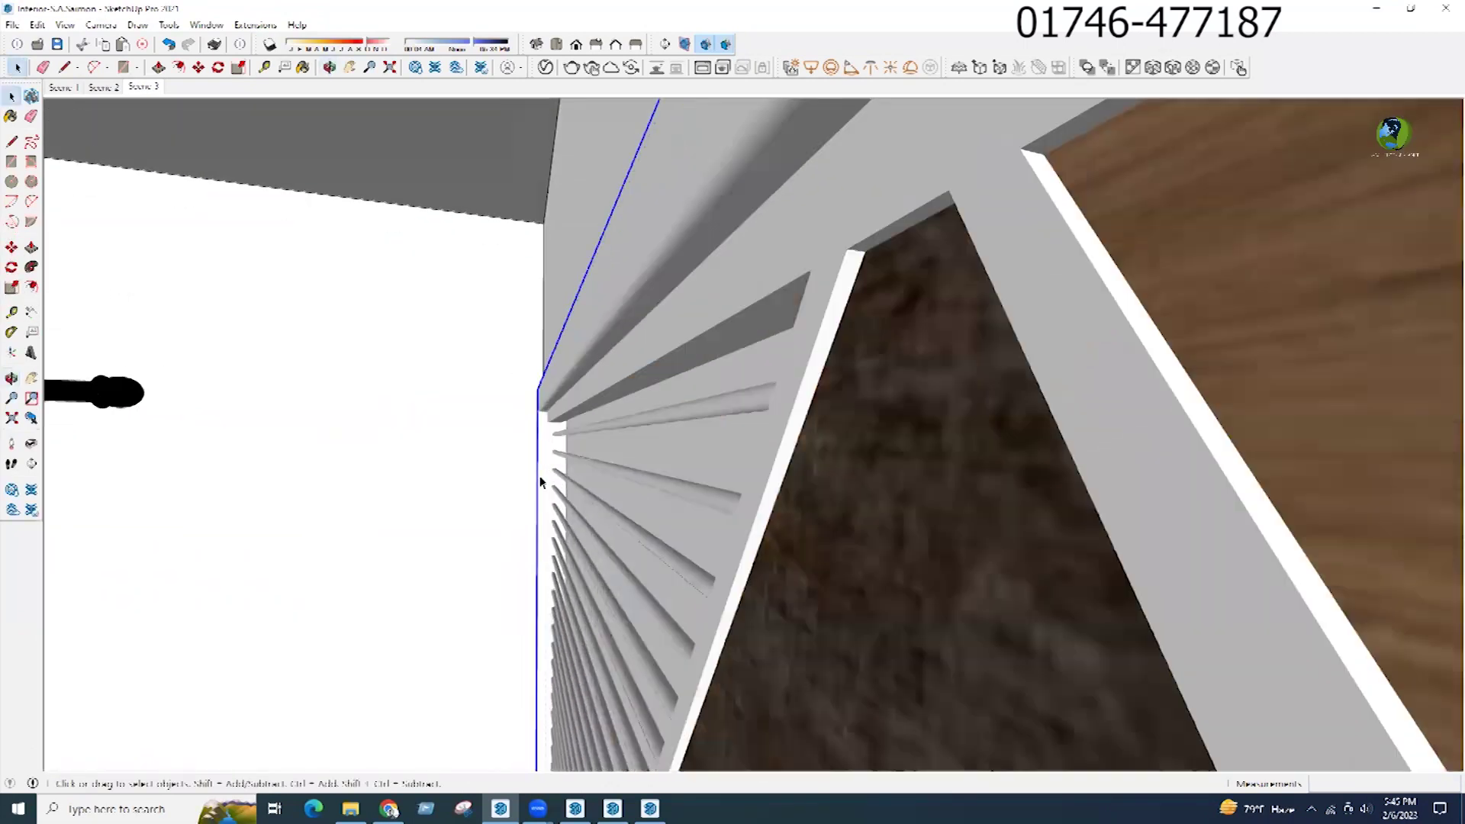
pyautogui.scroll(6, 540, 483)
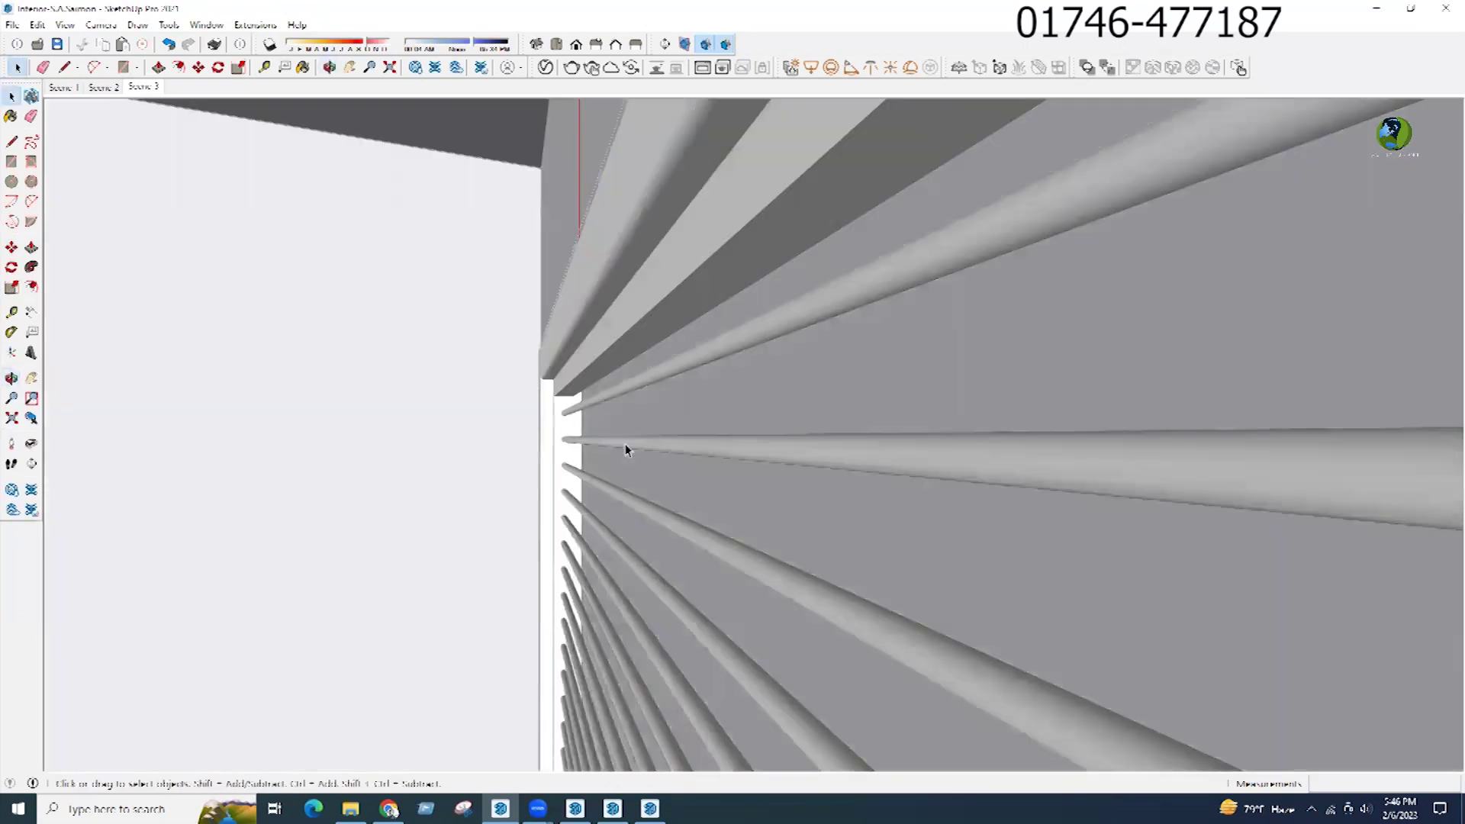
pyautogui.click(625, 449)
pyautogui.scroll(-10, 624, 449)
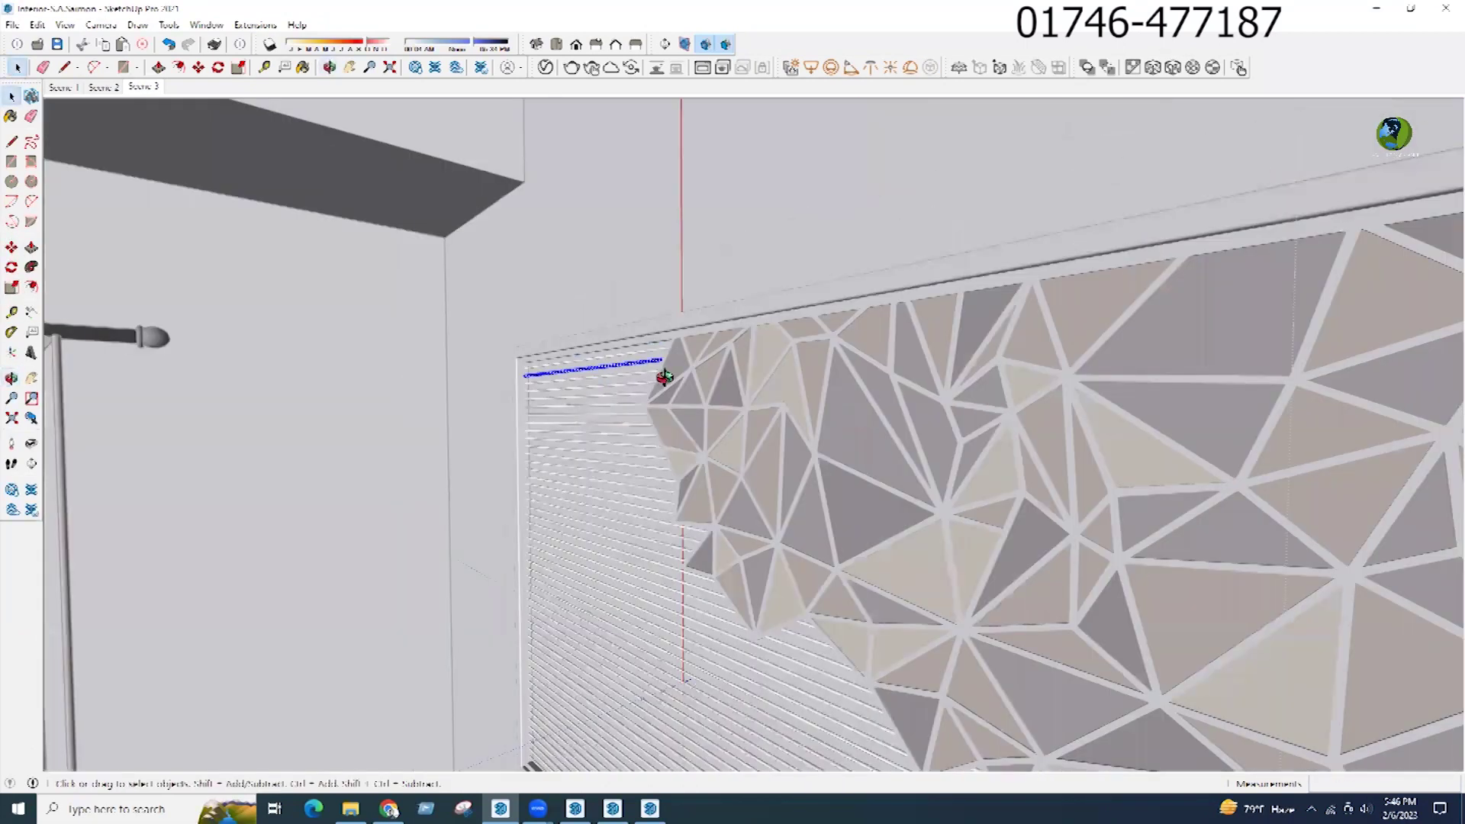
pyautogui.scroll(3, 603, 355)
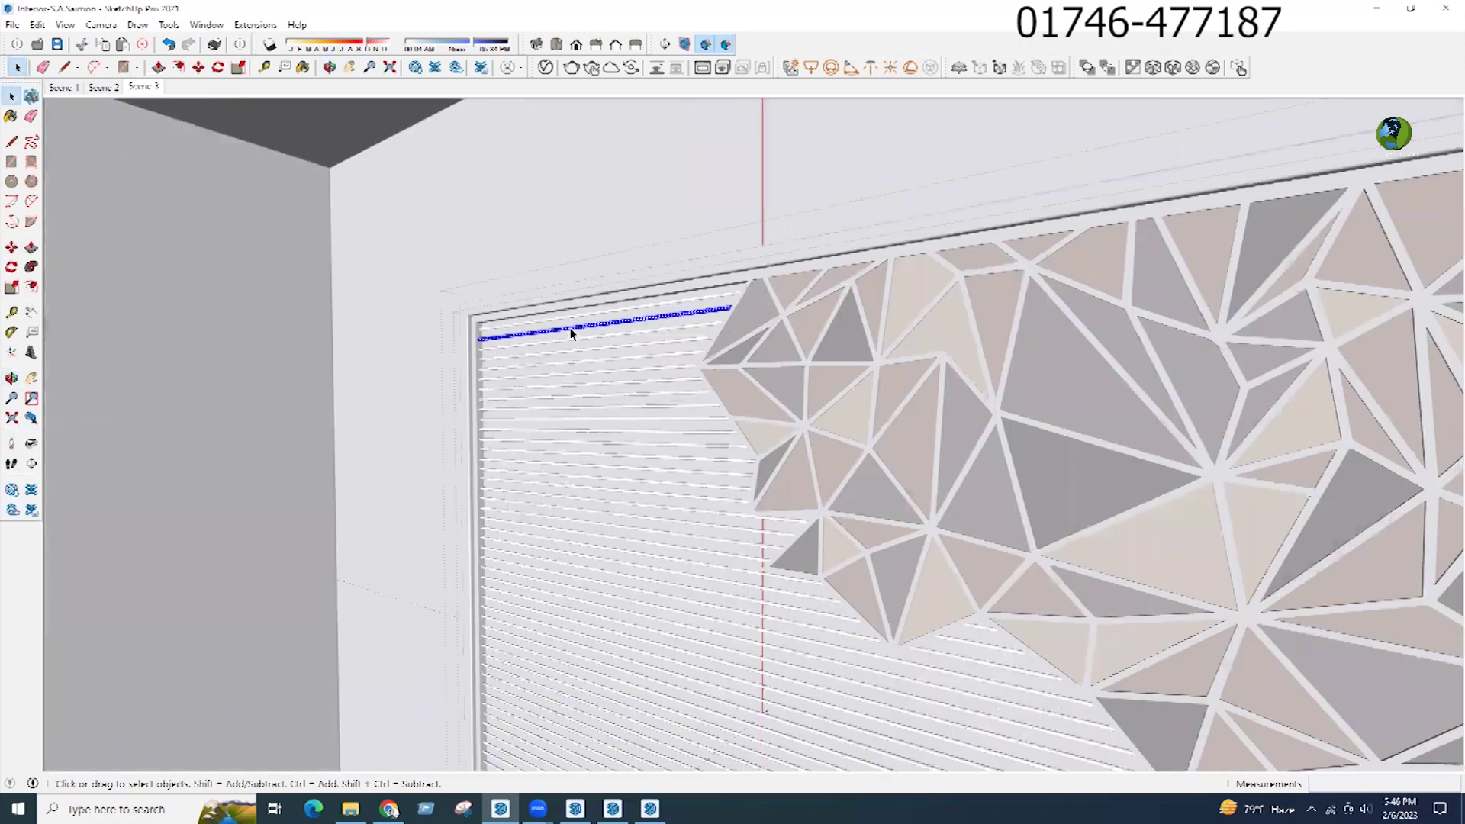
pyautogui.scroll(-1, 571, 332)
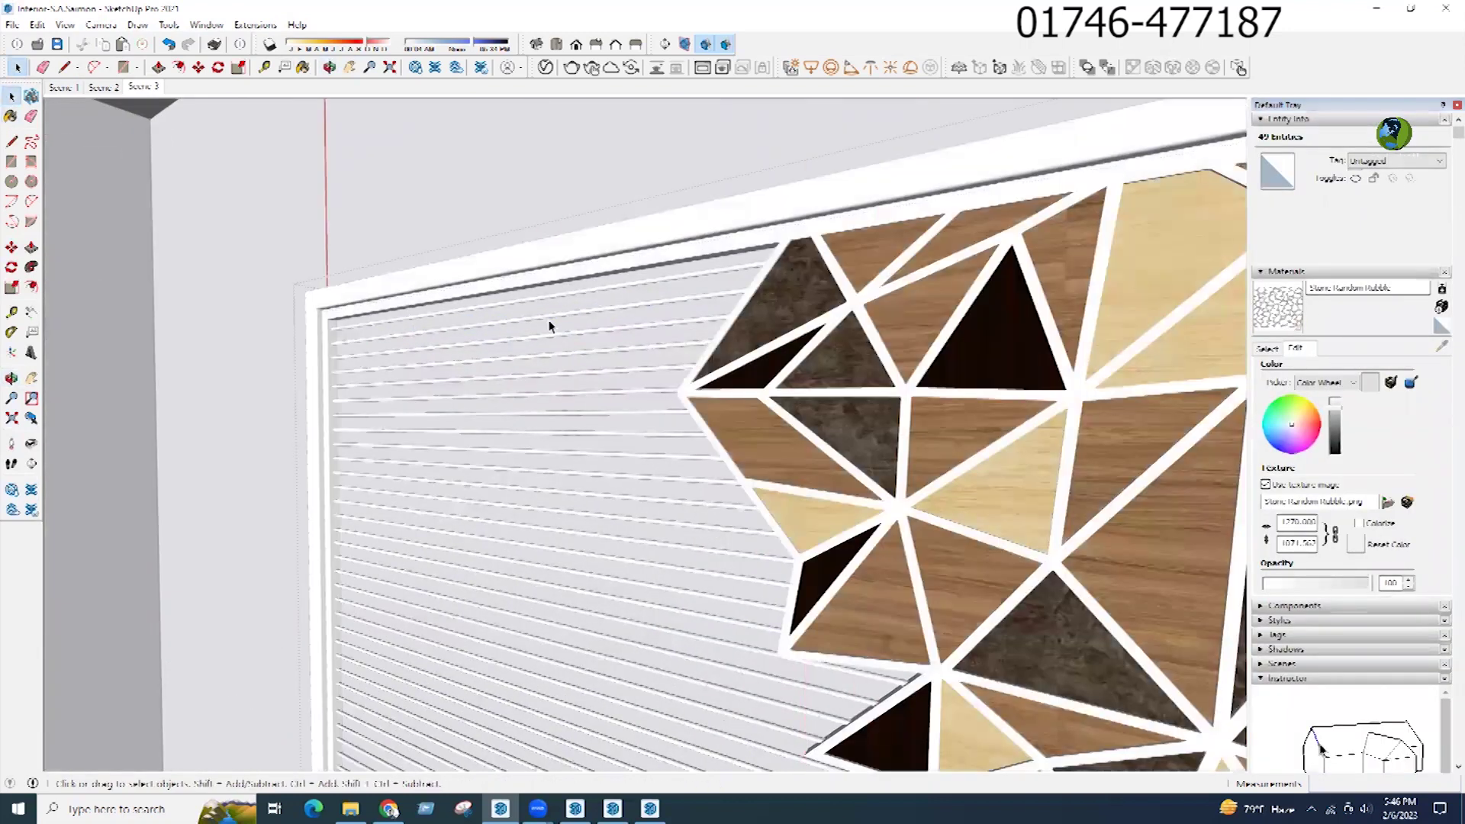
pyautogui.click(550, 326)
pyautogui.click(770, 305)
pyautogui.click(602, 305)
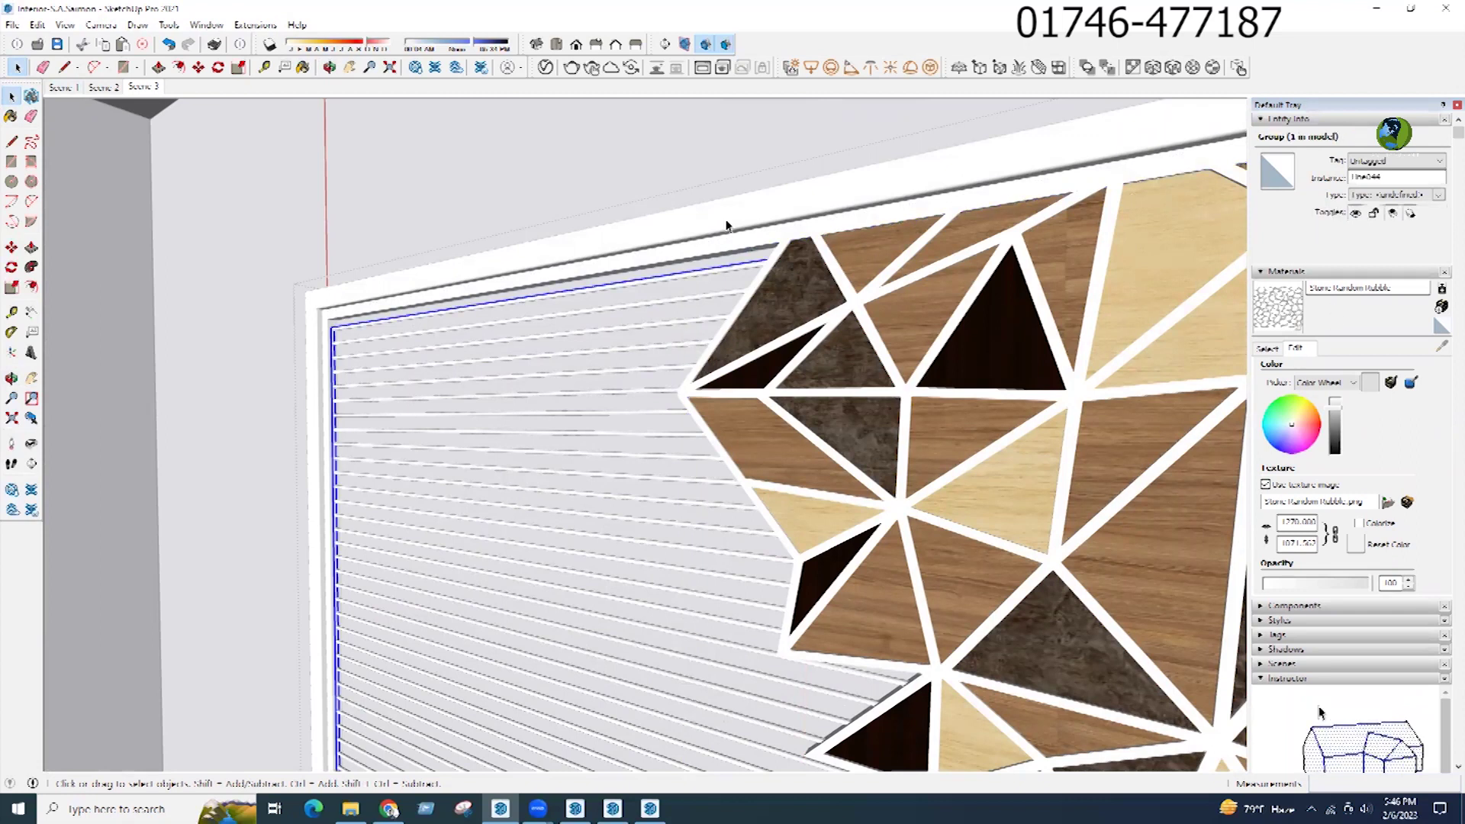
# Step: Choose the mid-grey Color M04 from the Colors material collection as the paint for the panel's frame
pyautogui.click(1269, 348)
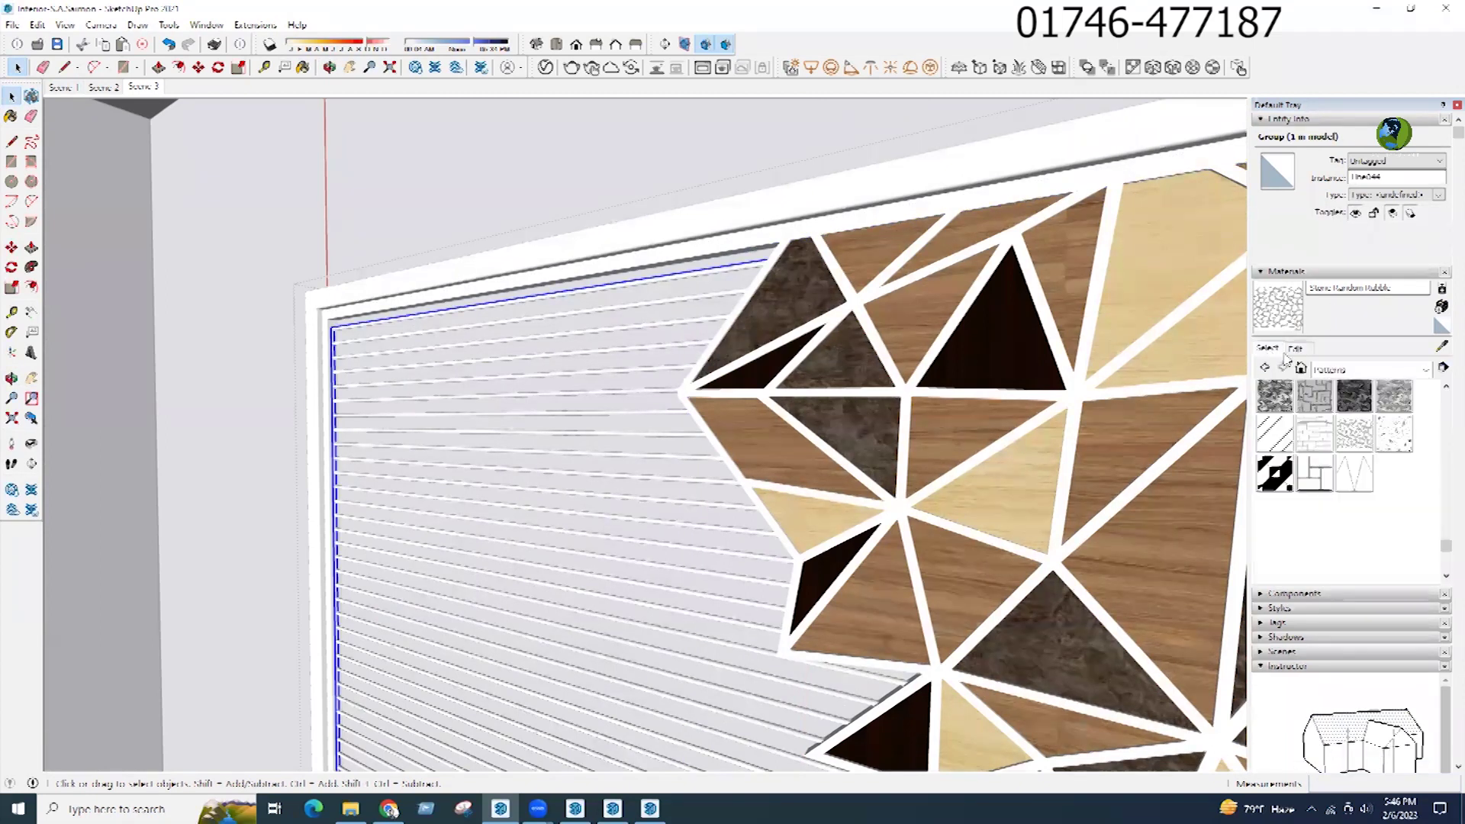
pyautogui.click(1357, 371)
pyautogui.click(1332, 477)
pyautogui.scroll(-5, 1328, 543)
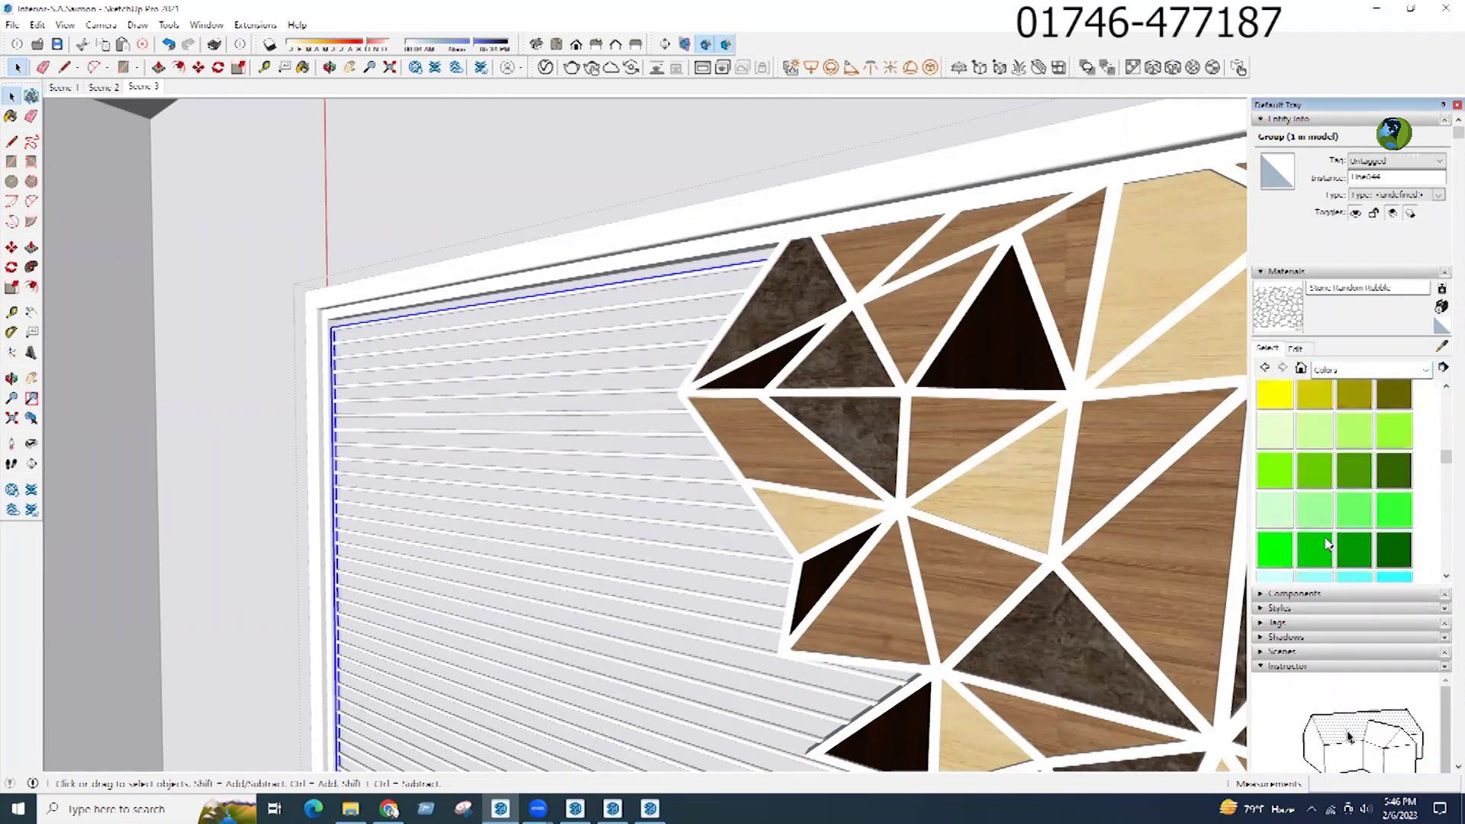
pyautogui.scroll(-10, 1328, 544)
pyautogui.click(1274, 477)
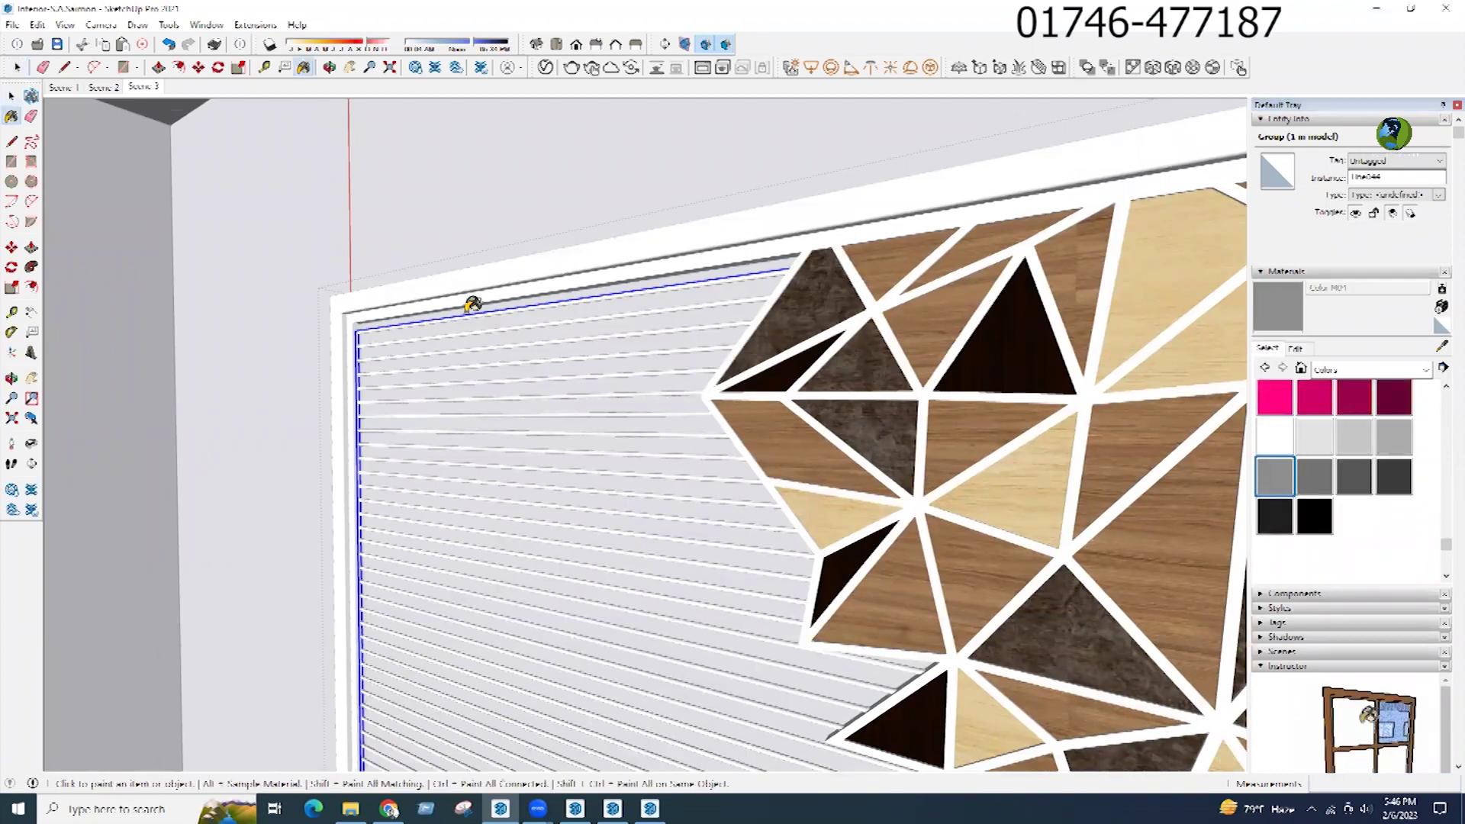
pyautogui.scroll(2, 473, 303)
pyautogui.press('space')
# Step: Open the panel's outer frame, paint all of its faces with Color M04, and return to the Scene 3 view
pyautogui.scroll(-3, 554, 441)
pyautogui.moveTo(720, 324); pyautogui.dragTo(677, 321, button='middle')
pyautogui.doubleClick(677, 321)
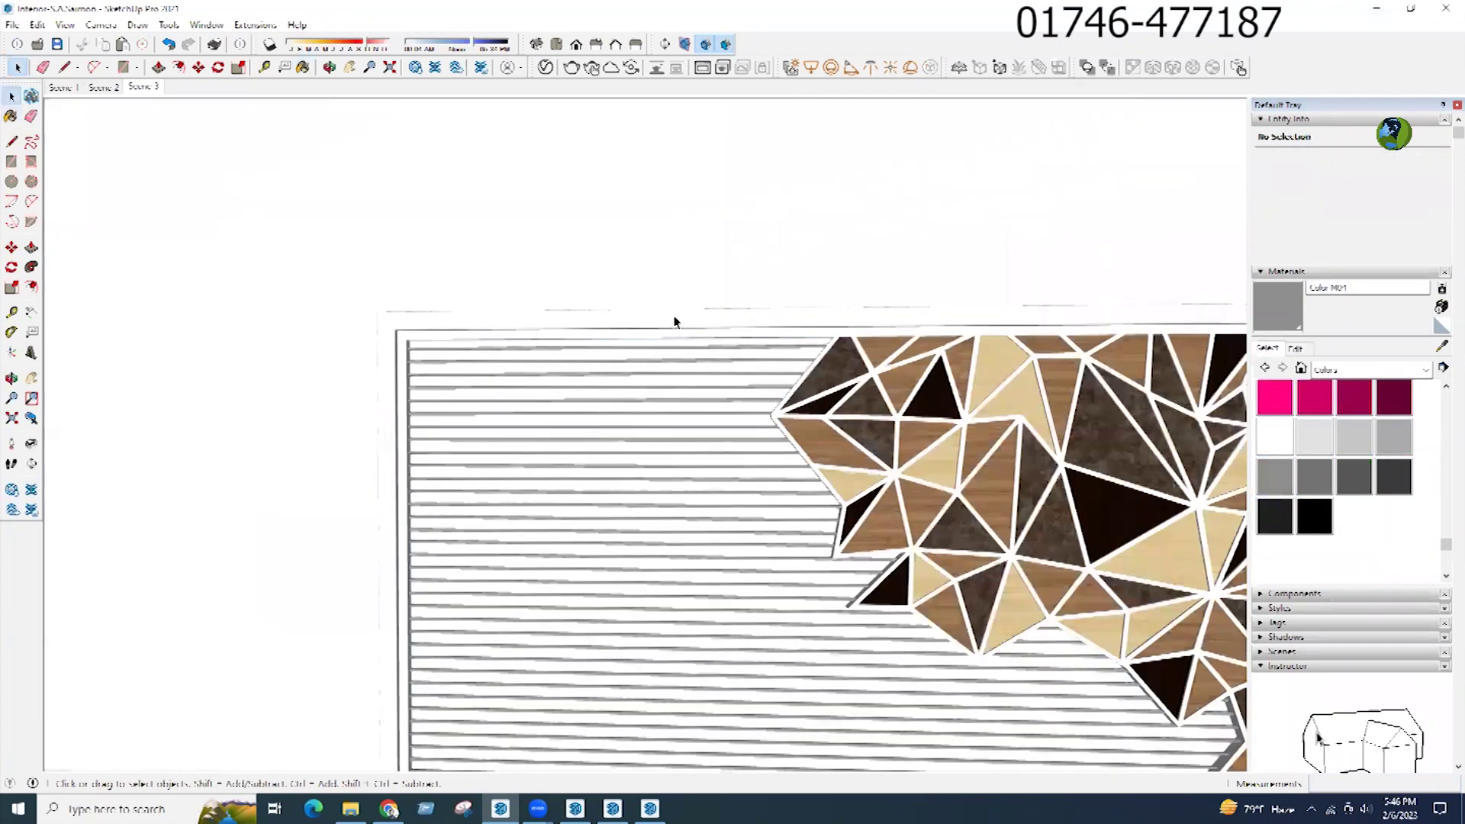
pyautogui.doubleClick(677, 320)
pyautogui.hotkey('ctrl', 'a')
pyautogui.press('b')
pyautogui.click(773, 315)
pyautogui.press('space')
pyautogui.press('Escape')
pyautogui.scroll(-2, 464, 350)
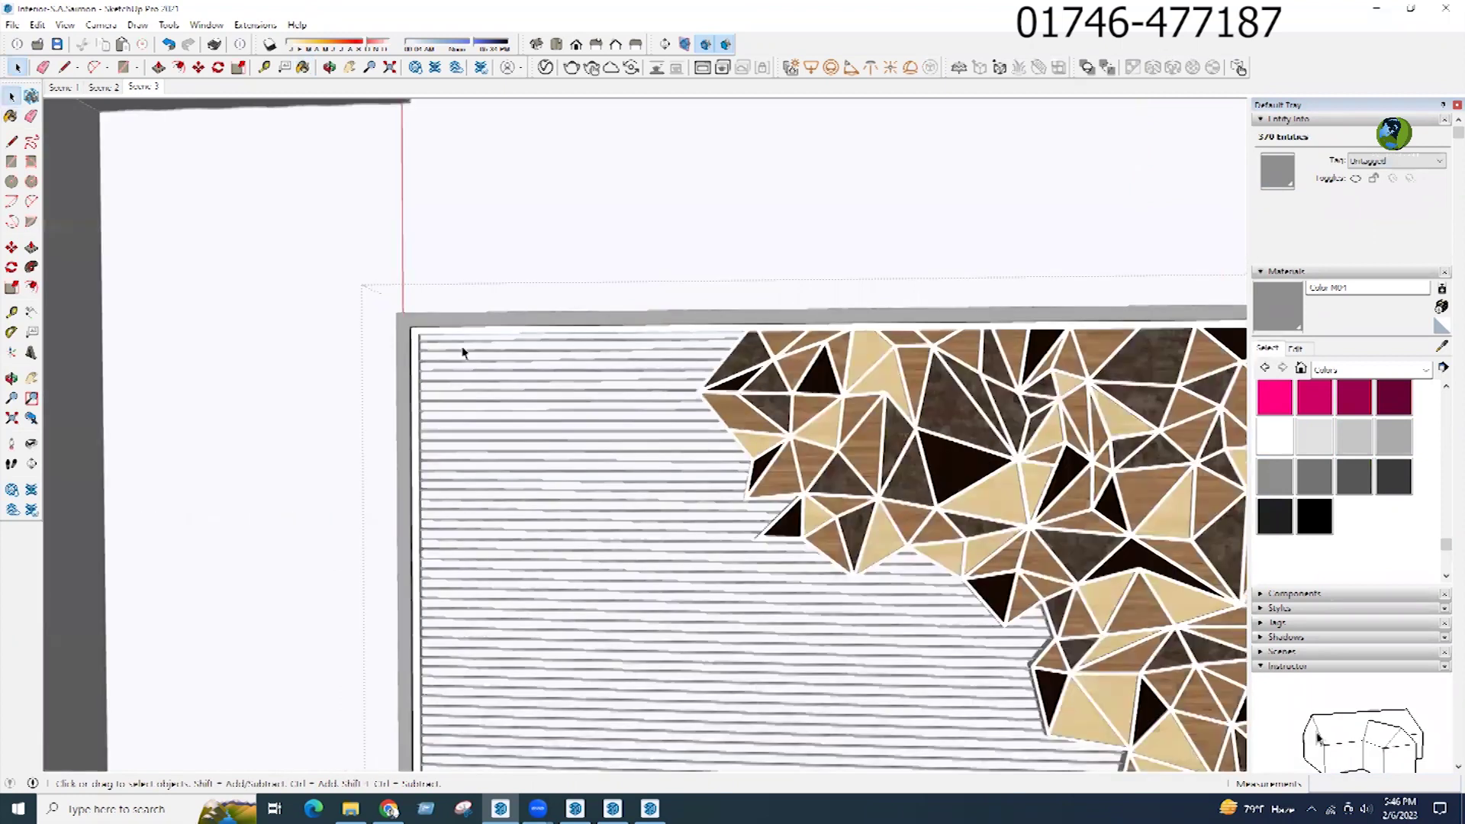
pyautogui.press('Escape')
pyautogui.scroll(-2, 464, 350)
pyautogui.moveTo(589, 353); pyautogui.dragTo(551, 357, button='middle')
pyautogui.click(145, 87)
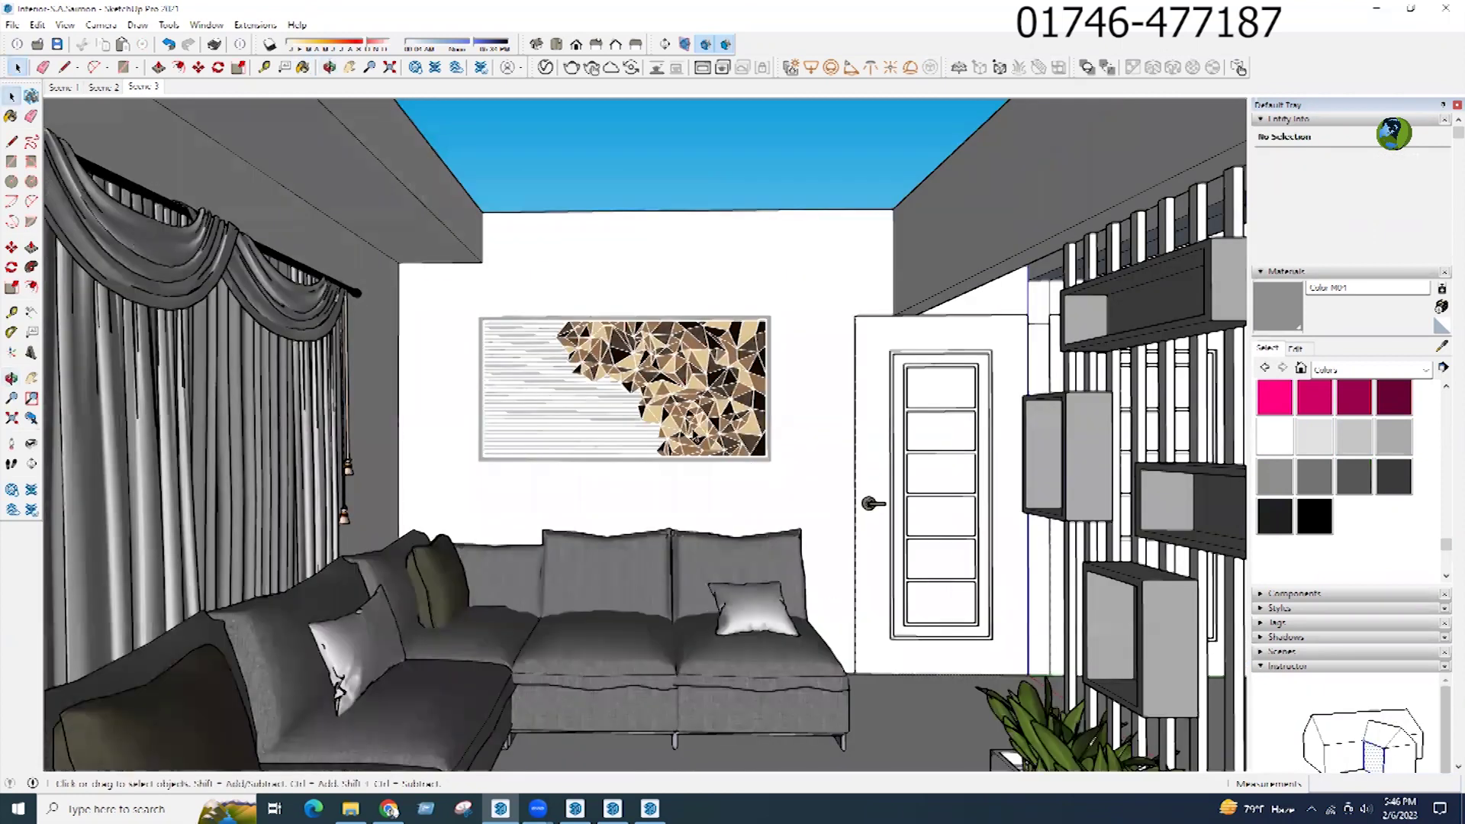
# Step: Lower the wall panel slightly and move it sideways along the sofa wall toward the door
pyautogui.click(695, 437)
pyautogui.press('m')
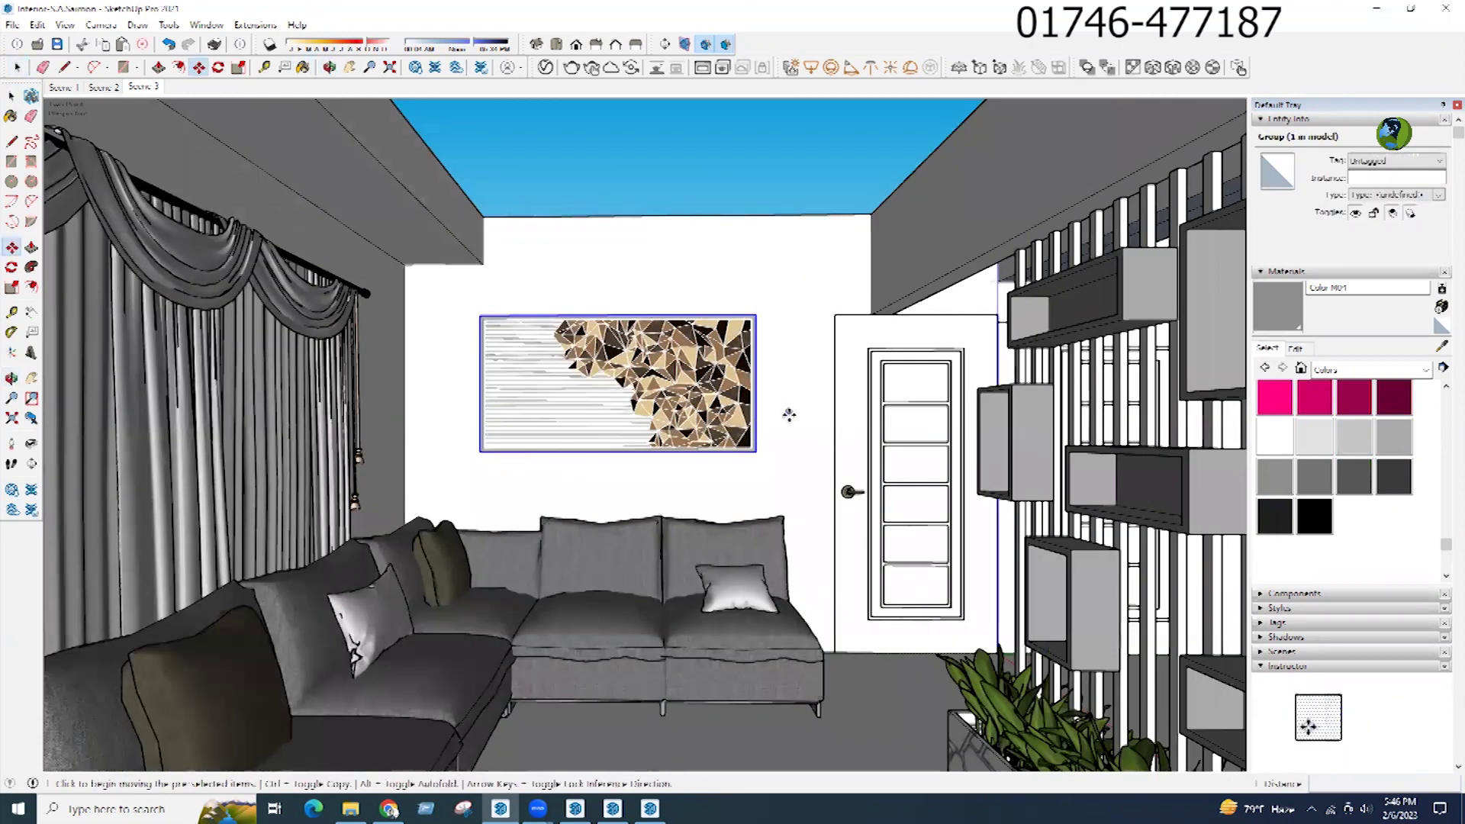
pyautogui.click(788, 416)
pyautogui.click(787, 430)
pyautogui.click(789, 426)
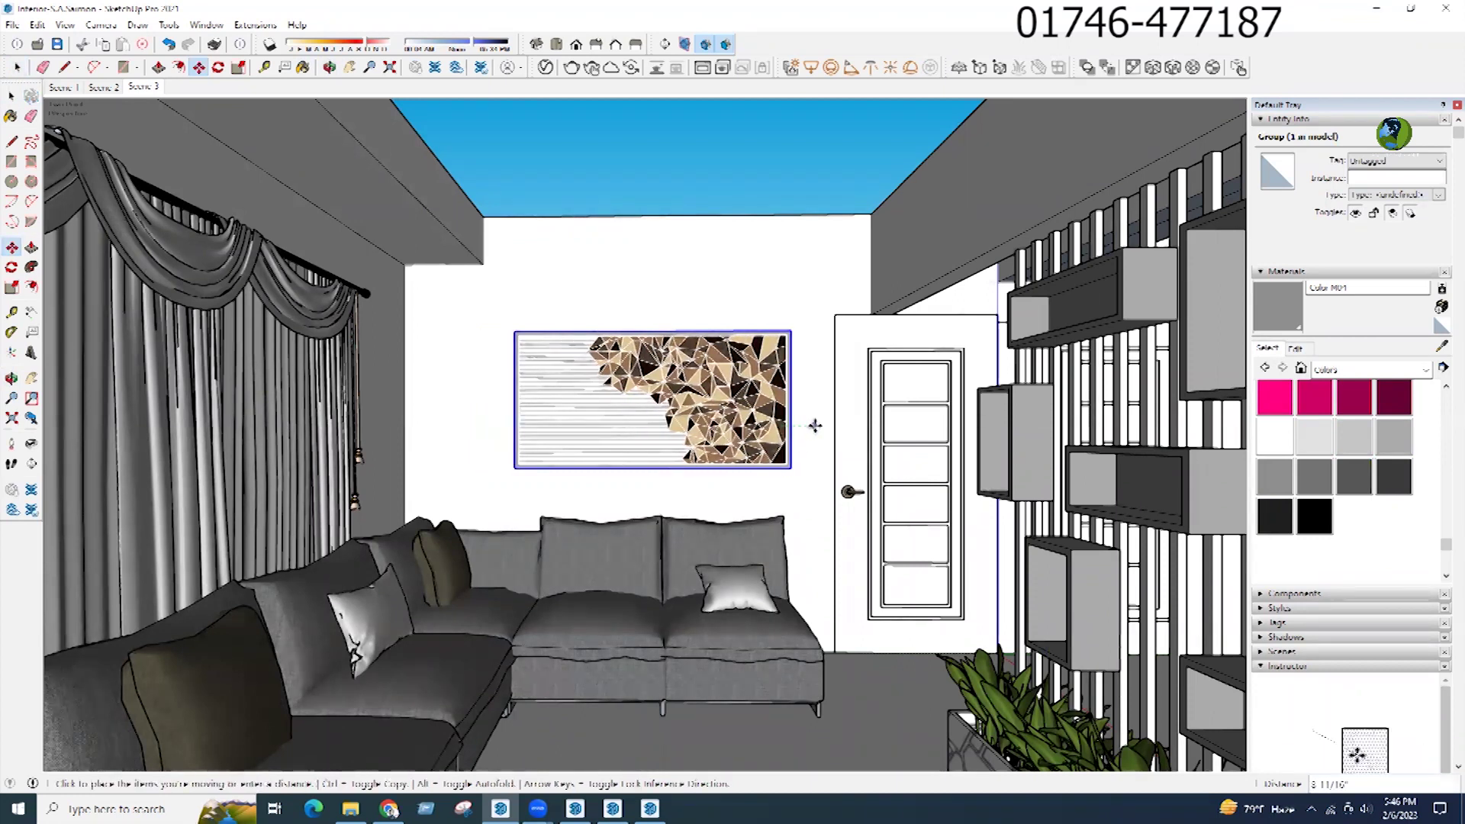
pyautogui.click(814, 426)
# Step: Stretch the wall panel toward the curtains to about 1.22 times its width, keeping the edge near the door fixed
pyautogui.press('s')
pyautogui.scroll(4, 519, 389)
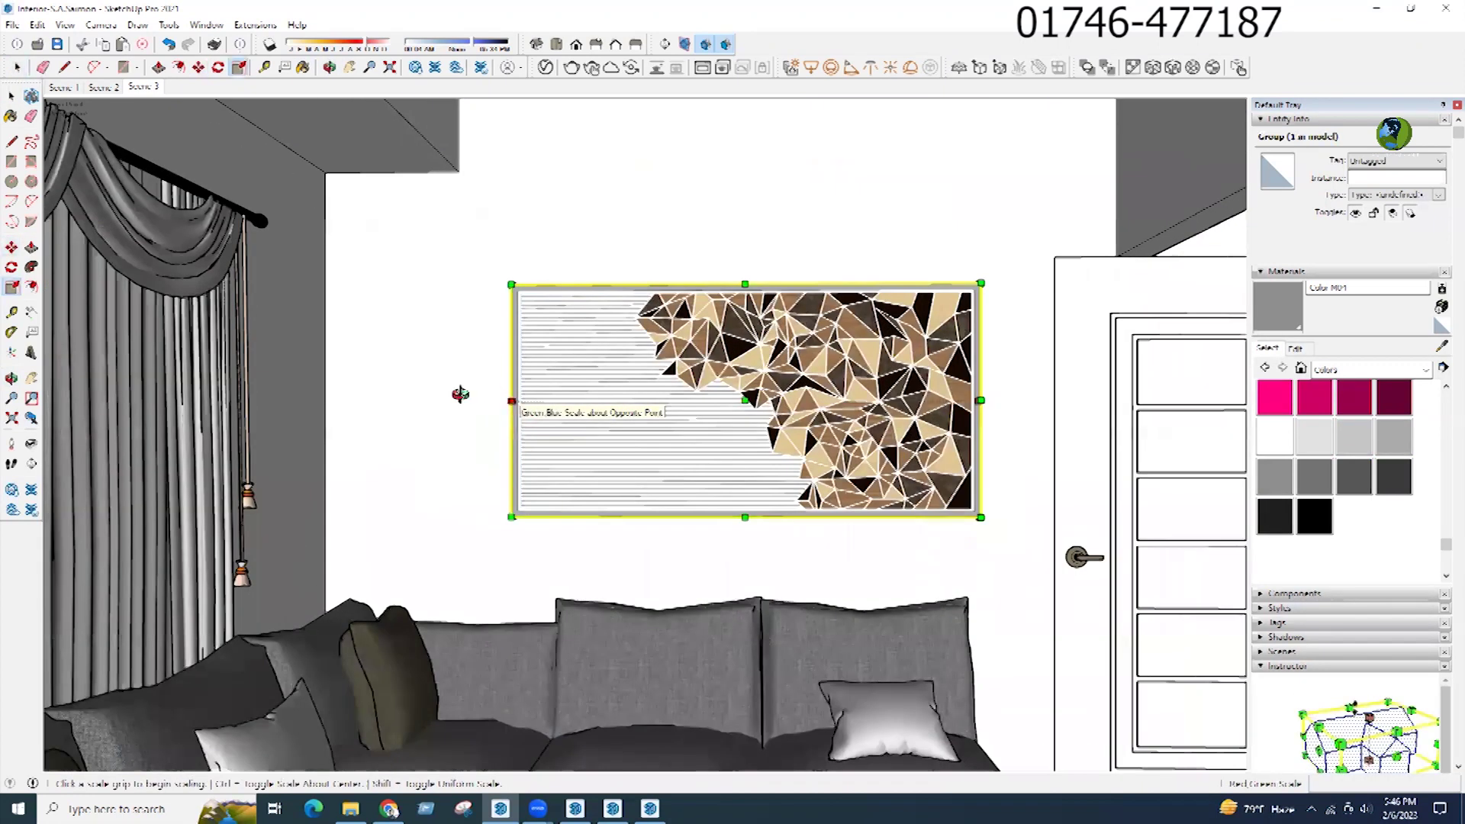
pyautogui.moveTo(460, 393); pyautogui.dragTo(426, 397, button='middle')
pyautogui.scroll(3, 431, 401)
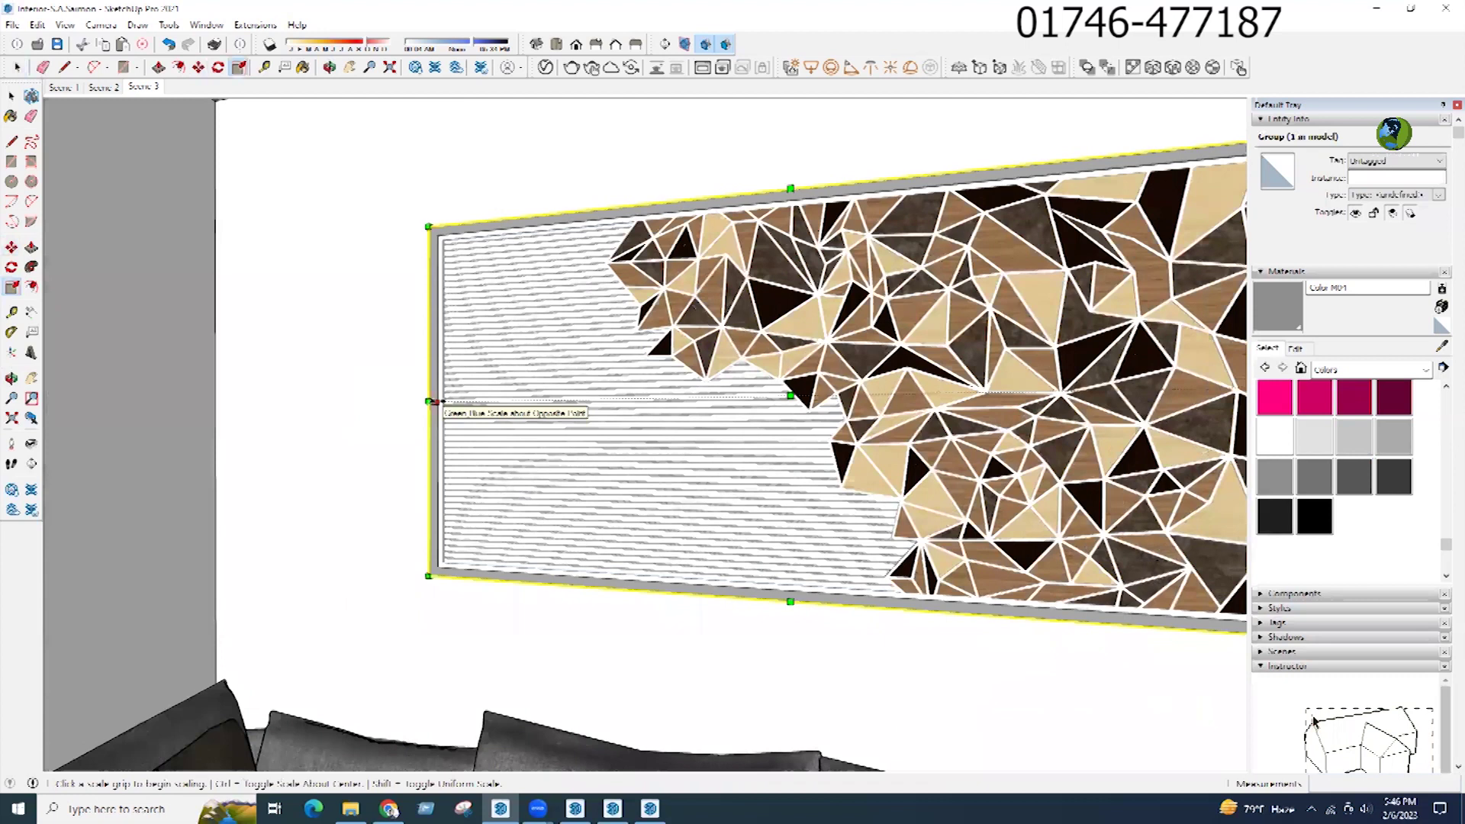
pyautogui.click(436, 403)
pyautogui.scroll(-6, 698, 396)
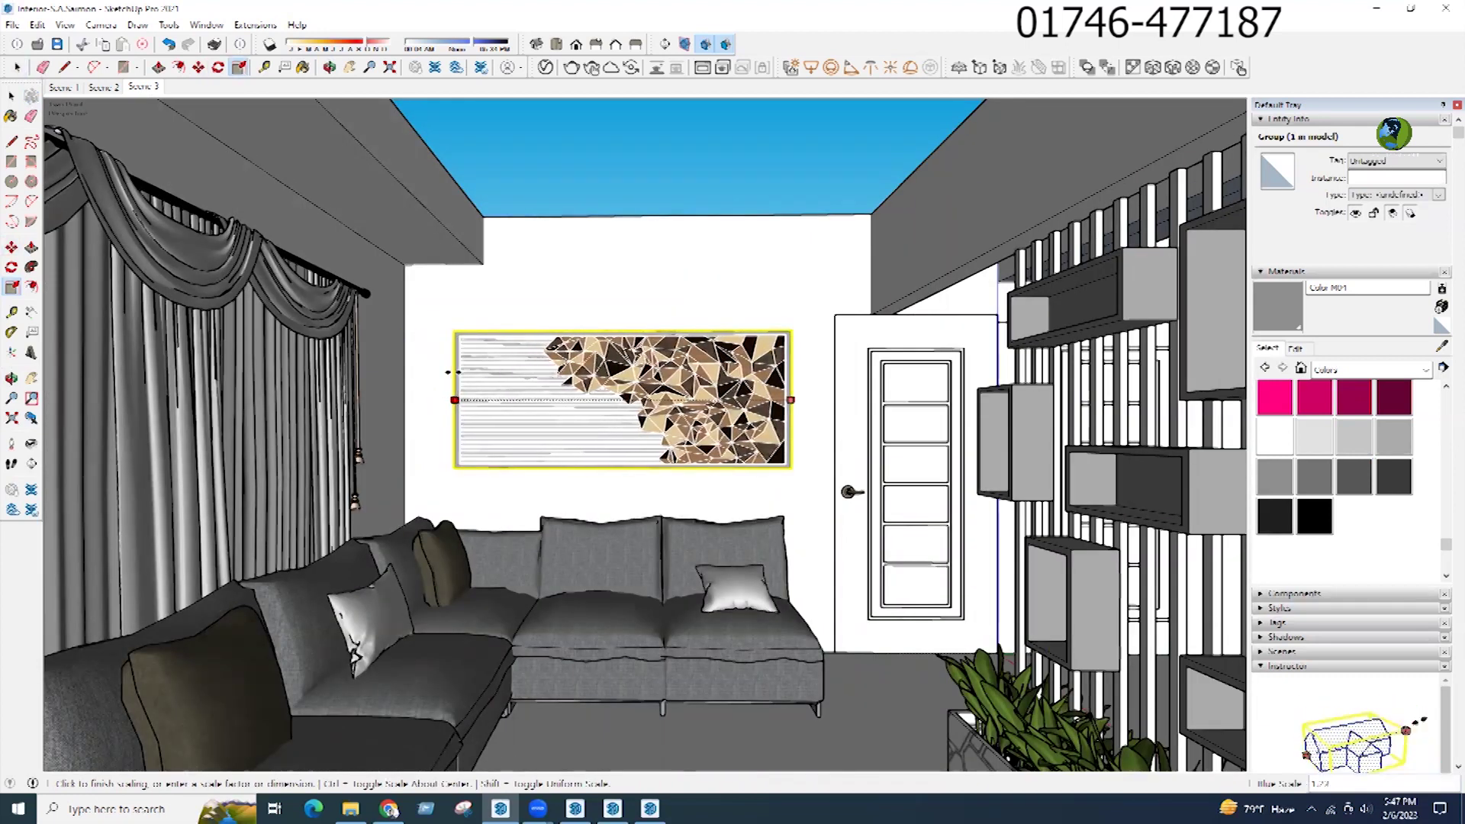
pyautogui.click(459, 372)
pyautogui.press('space')
pyautogui.click(668, 160)
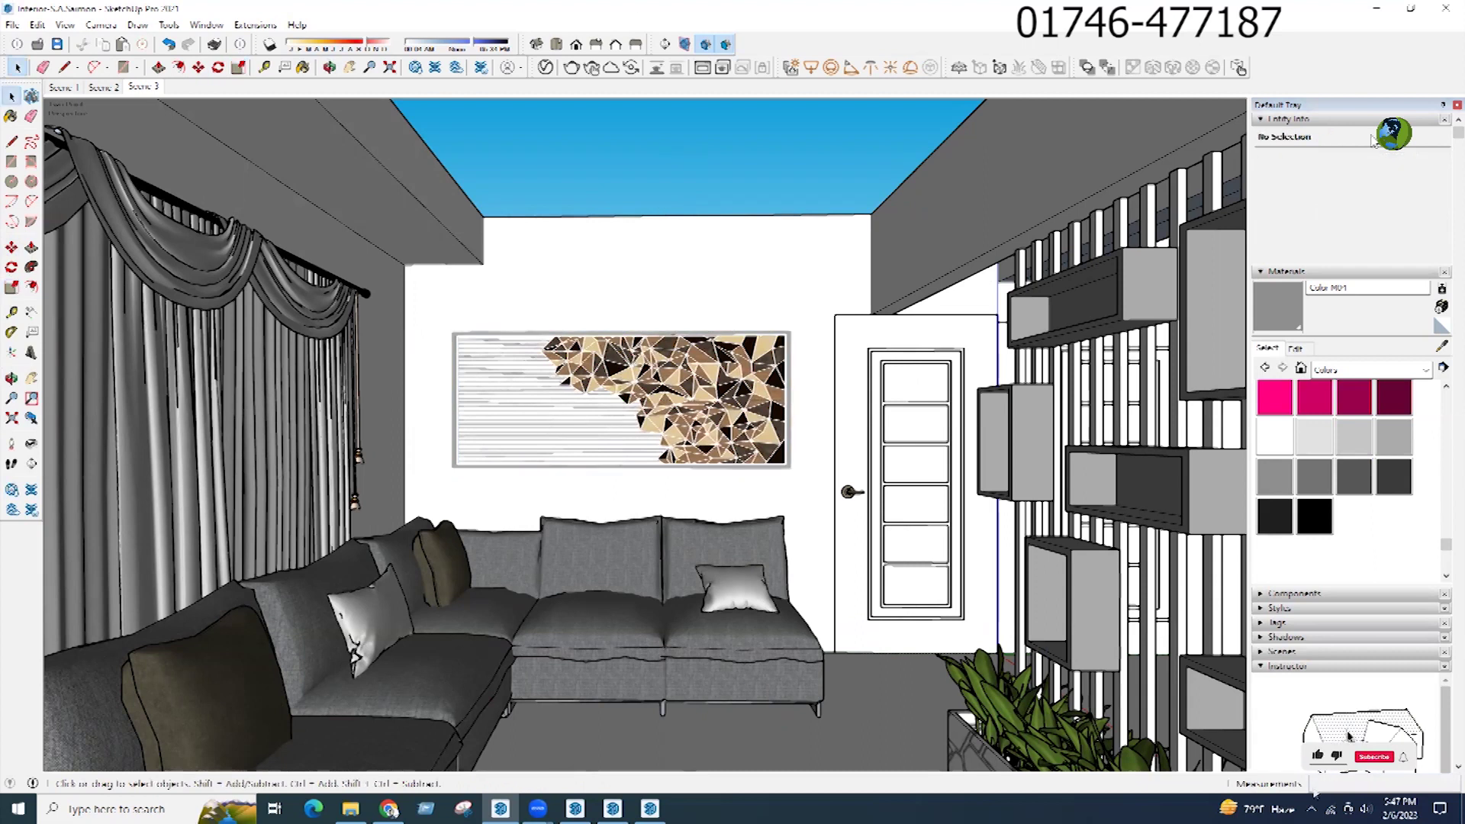
# Step: Stretch the wall panel's height upward from its top edge and return to the Scene 3 view
pyautogui.click(613, 387)
pyautogui.scroll(6, 611, 384)
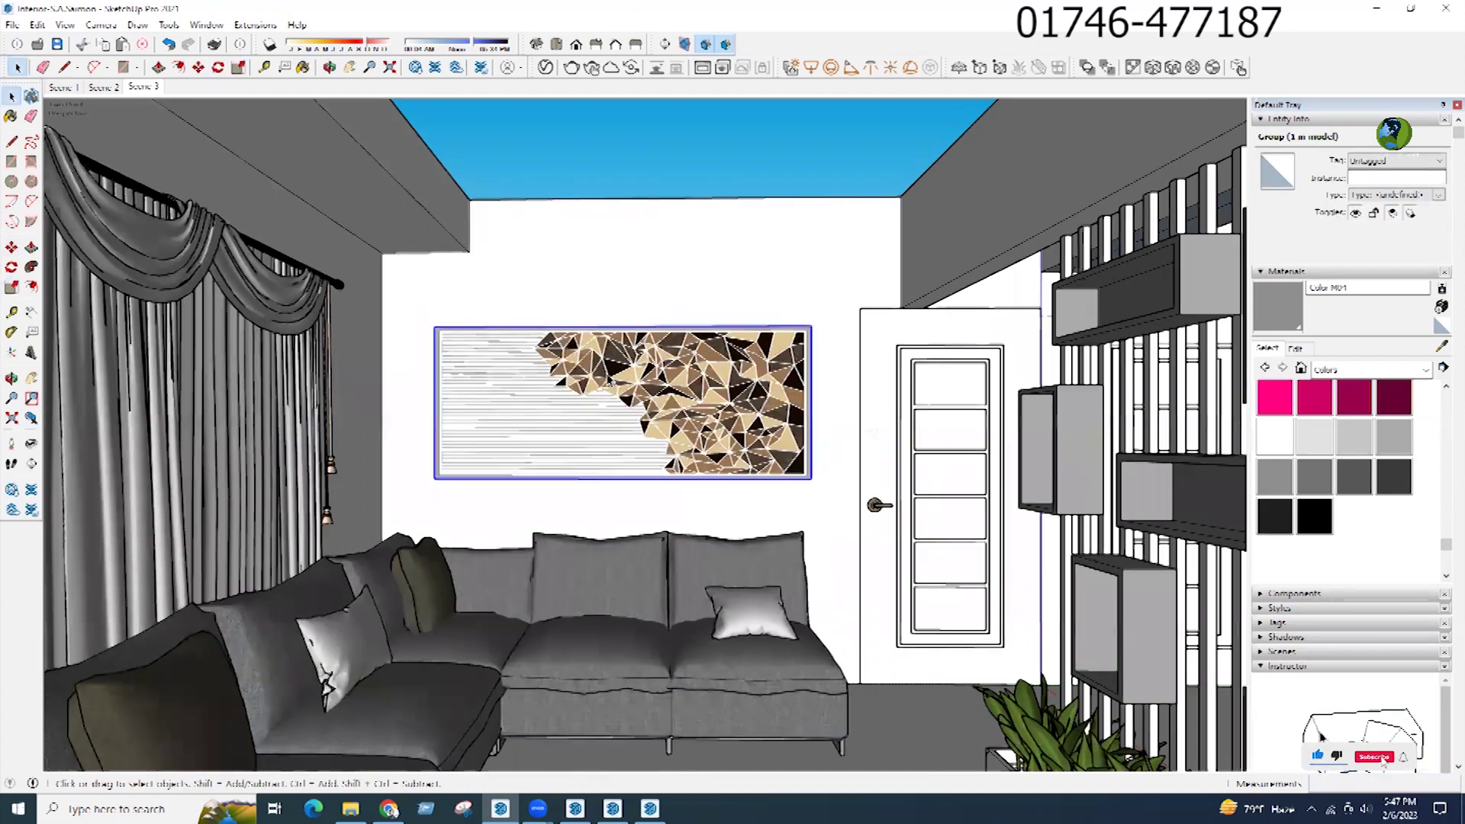
pyautogui.moveTo(634, 379); pyautogui.dragTo(645, 301, button='middle')
pyautogui.press('s')
pyautogui.moveTo(631, 286)
pyautogui.mouseDown()
pyautogui.moveTo(631, 311)
pyautogui.moveTo(628, 262)
pyautogui.mouseUp()
pyautogui.press('space')
pyautogui.click(142, 87)
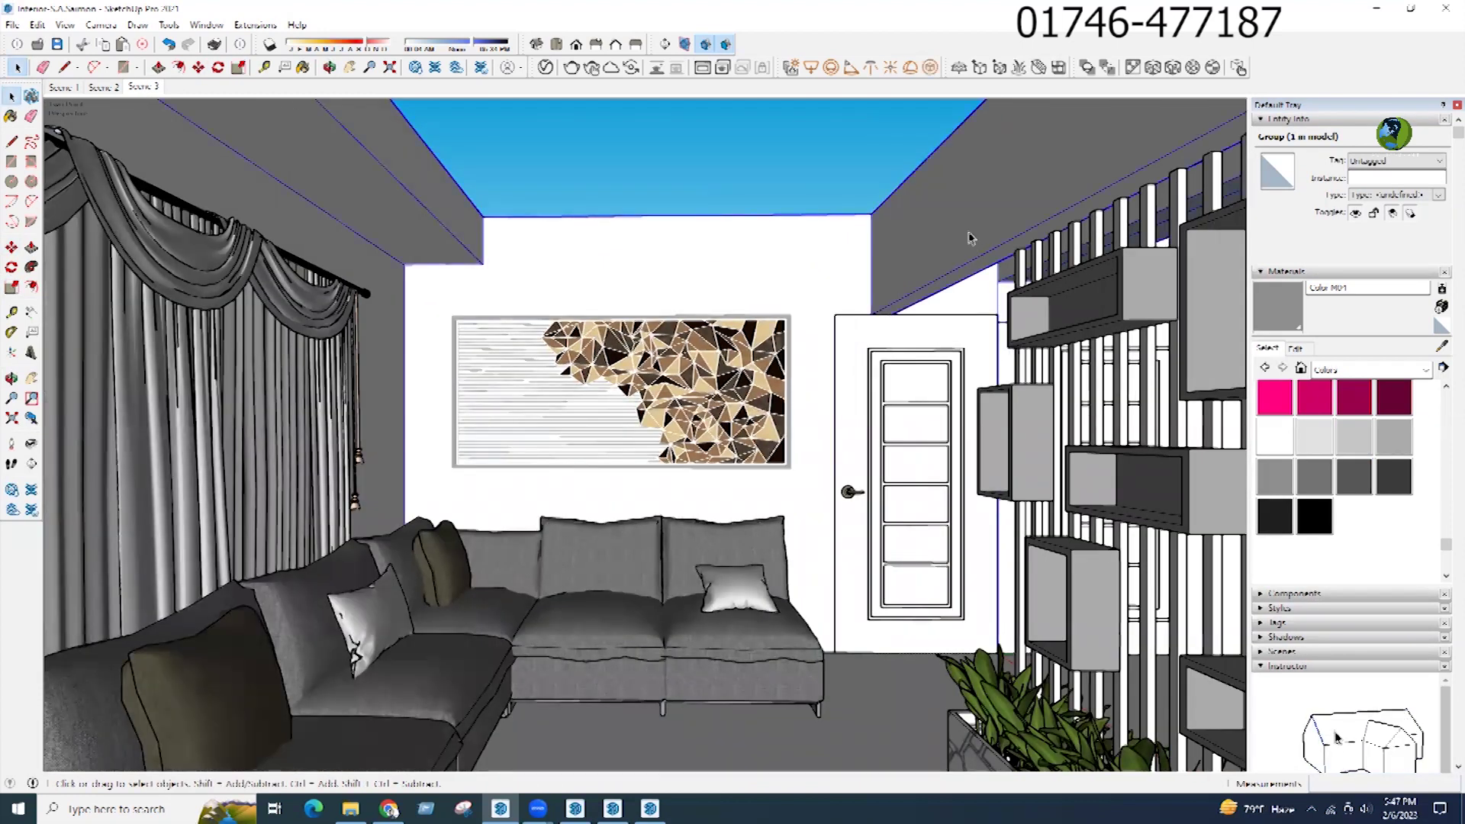
# Step: Split the beam face above the slat partition with a vertical line near the door wall and push that end section back
pyautogui.hotkey('ctrl', 'a')
pyautogui.press('l')
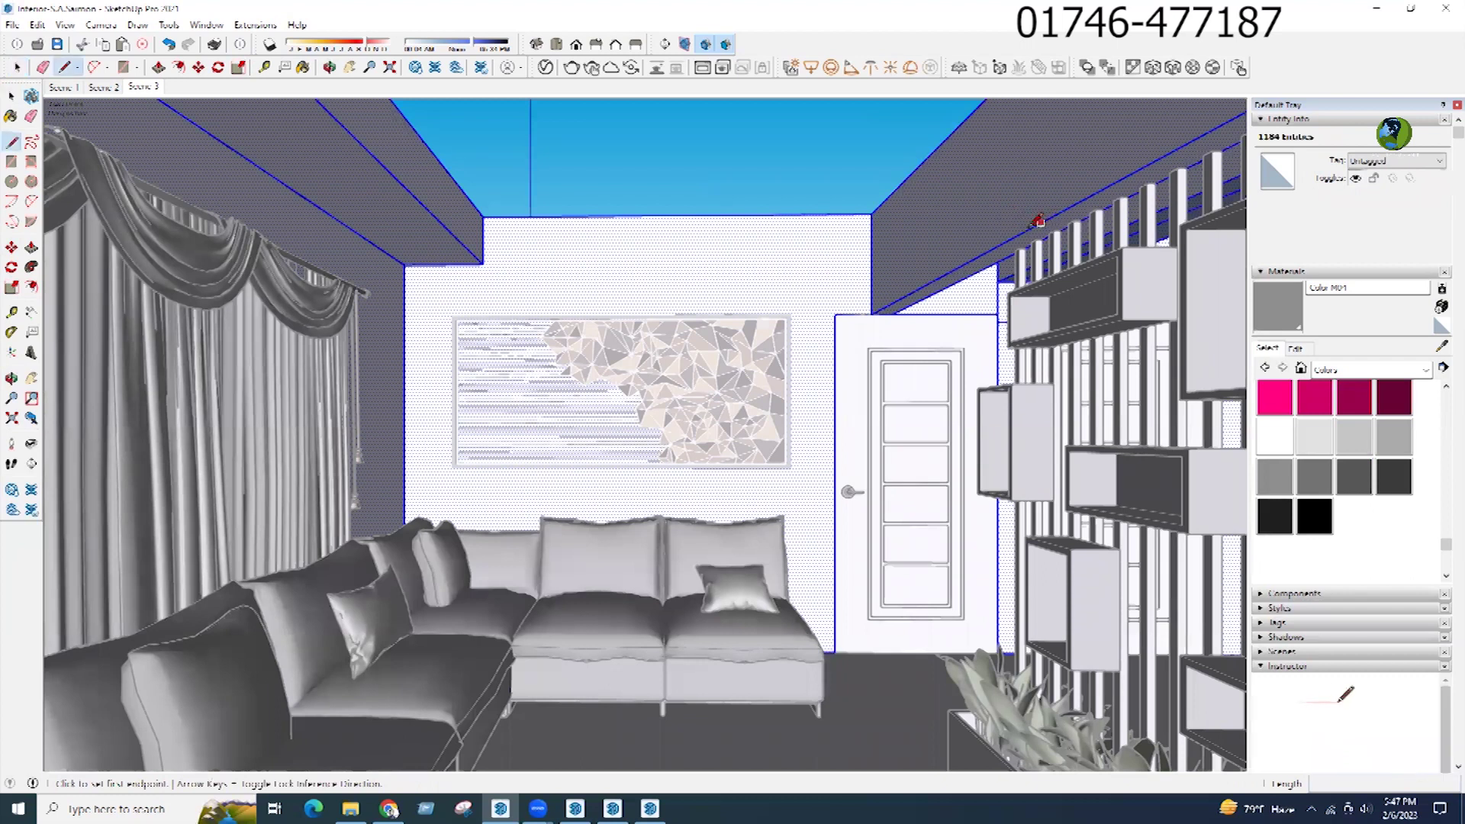
pyautogui.click(976, 257)
pyautogui.click(977, 100)
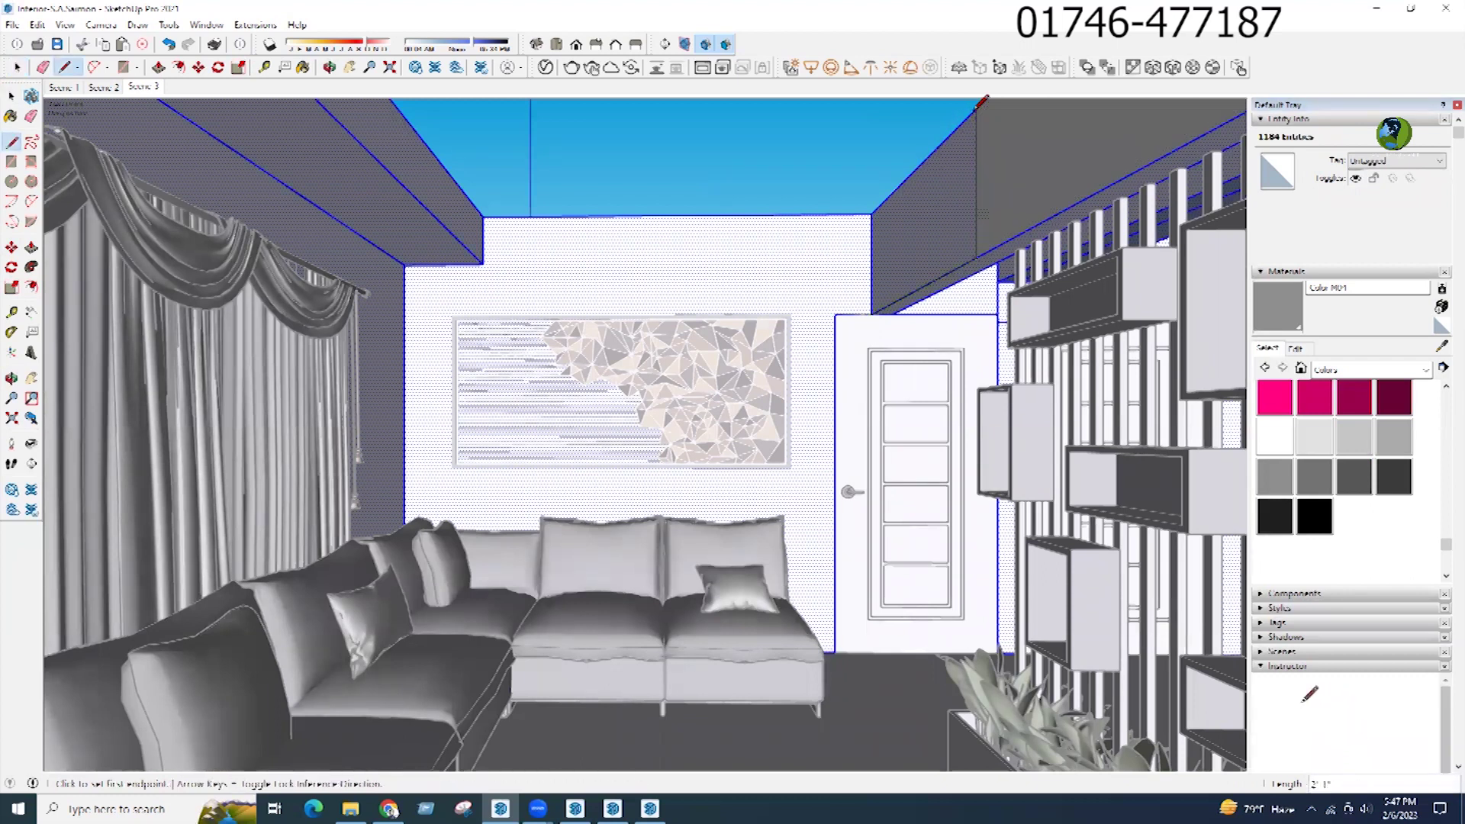
pyautogui.press('p')
pyautogui.click(939, 210)
pyautogui.click(958, 279)
# Step: Draw a line along the far end of the beam above the partition to separate its face from the adjoining wall
pyautogui.press('e')
pyautogui.moveTo(921, 265); pyautogui.dragTo(369, 410, button='middle')
pyautogui.moveTo(706, 383)
pyautogui.mouseDown(button='middle')
pyautogui.moveTo(1027, 313)
pyautogui.moveTo(977, 361)
pyautogui.mouseUp(button='middle')
pyautogui.press('space')
pyautogui.press('l')
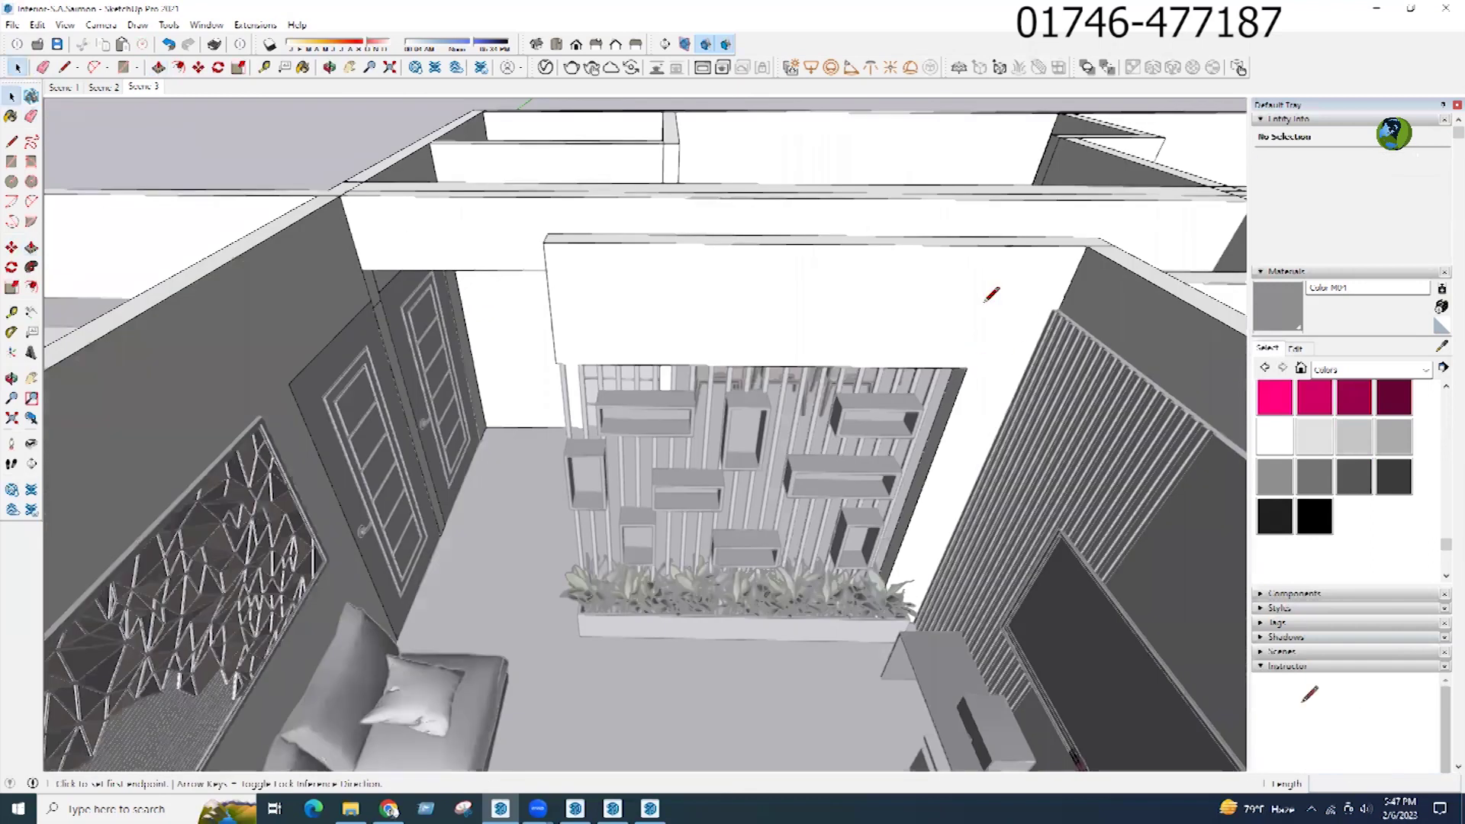
pyautogui.scroll(1, 967, 367)
pyautogui.click(966, 367)
pyautogui.click(1010, 233)
pyautogui.moveTo(839, 299); pyautogui.dragTo(905, 301, button='middle')
# Step: Push the beam face above the partition back toward the slats and return to the Scene 3 view
pyautogui.press('p')
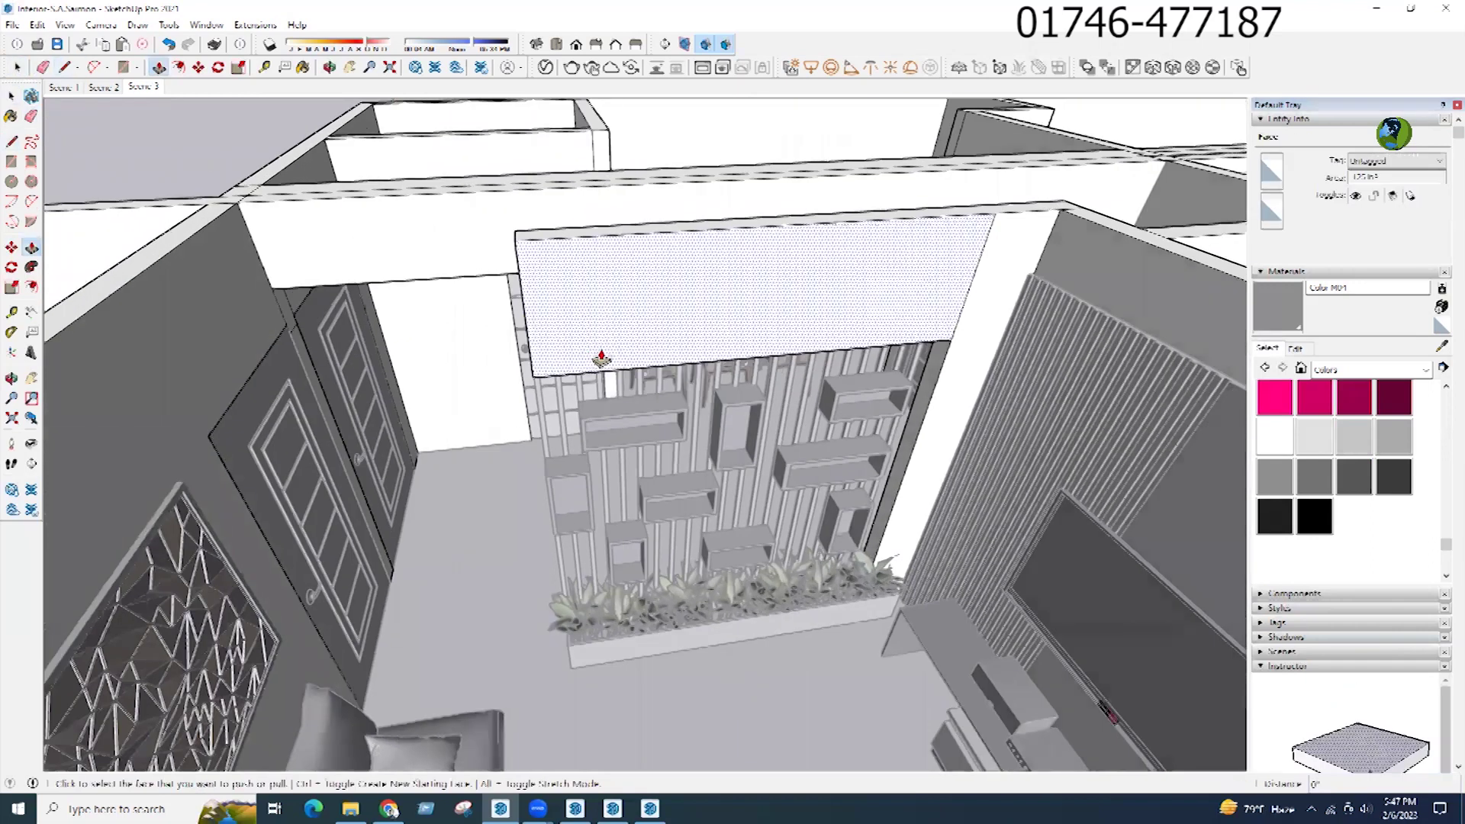
pyautogui.click(561, 375)
pyautogui.moveTo(769, 364); pyautogui.dragTo(613, 419, button='middle')
pyautogui.click(623, 419)
pyautogui.press('space')
pyautogui.moveTo(825, 211); pyautogui.dragTo(857, 296, button='middle')
pyautogui.moveTo(693, 343); pyautogui.dragTo(569, 378, button='middle')
pyautogui.click(155, 86)
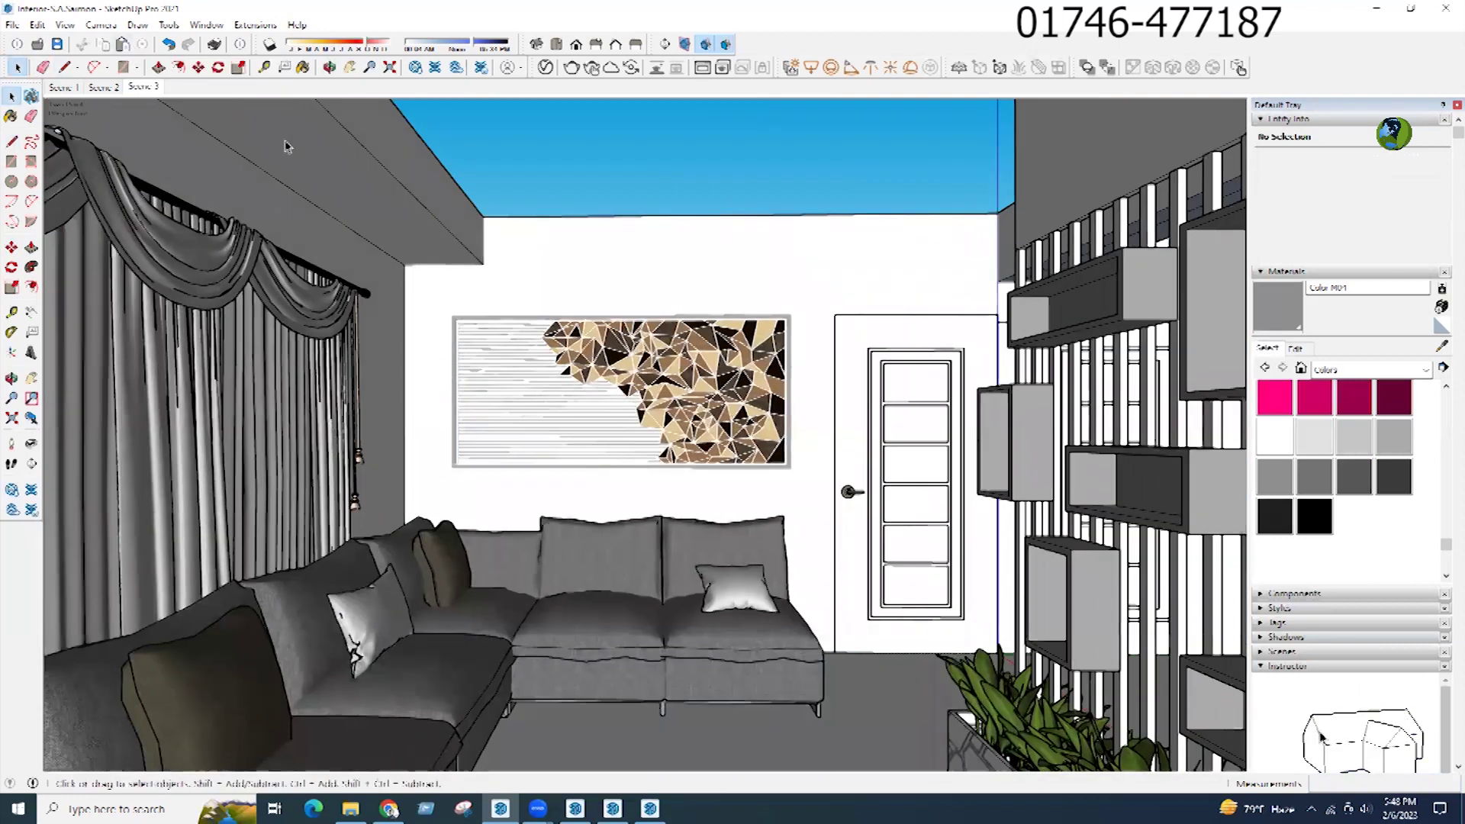
# Step: Stretch the wall panel's lower edge down toward the sofa and save the model
pyautogui.click(714, 377)
pyautogui.scroll(10, 534, 481)
pyautogui.press('s')
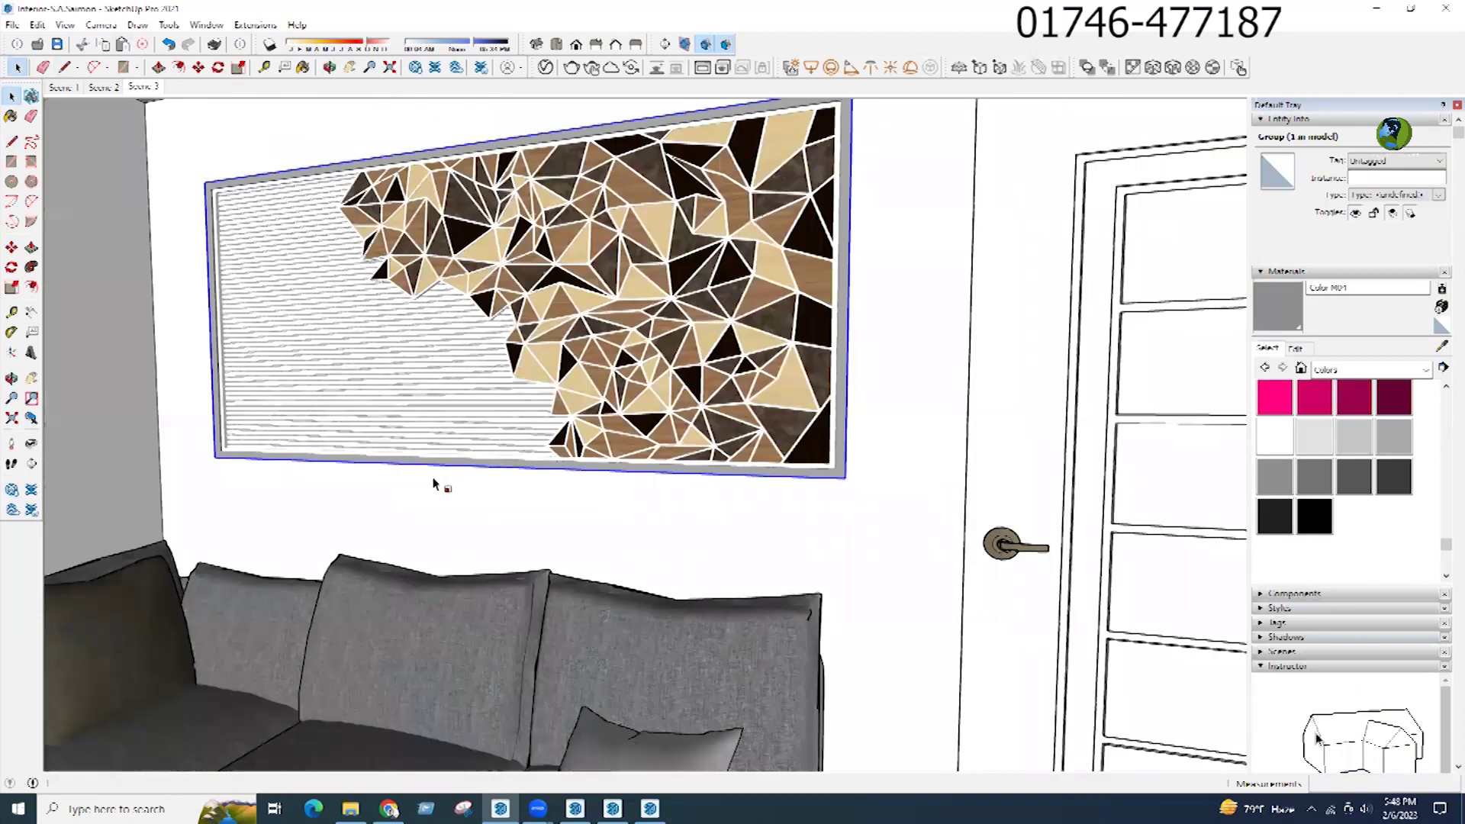
pyautogui.press('space')
pyautogui.scroll(-3, 504, 457)
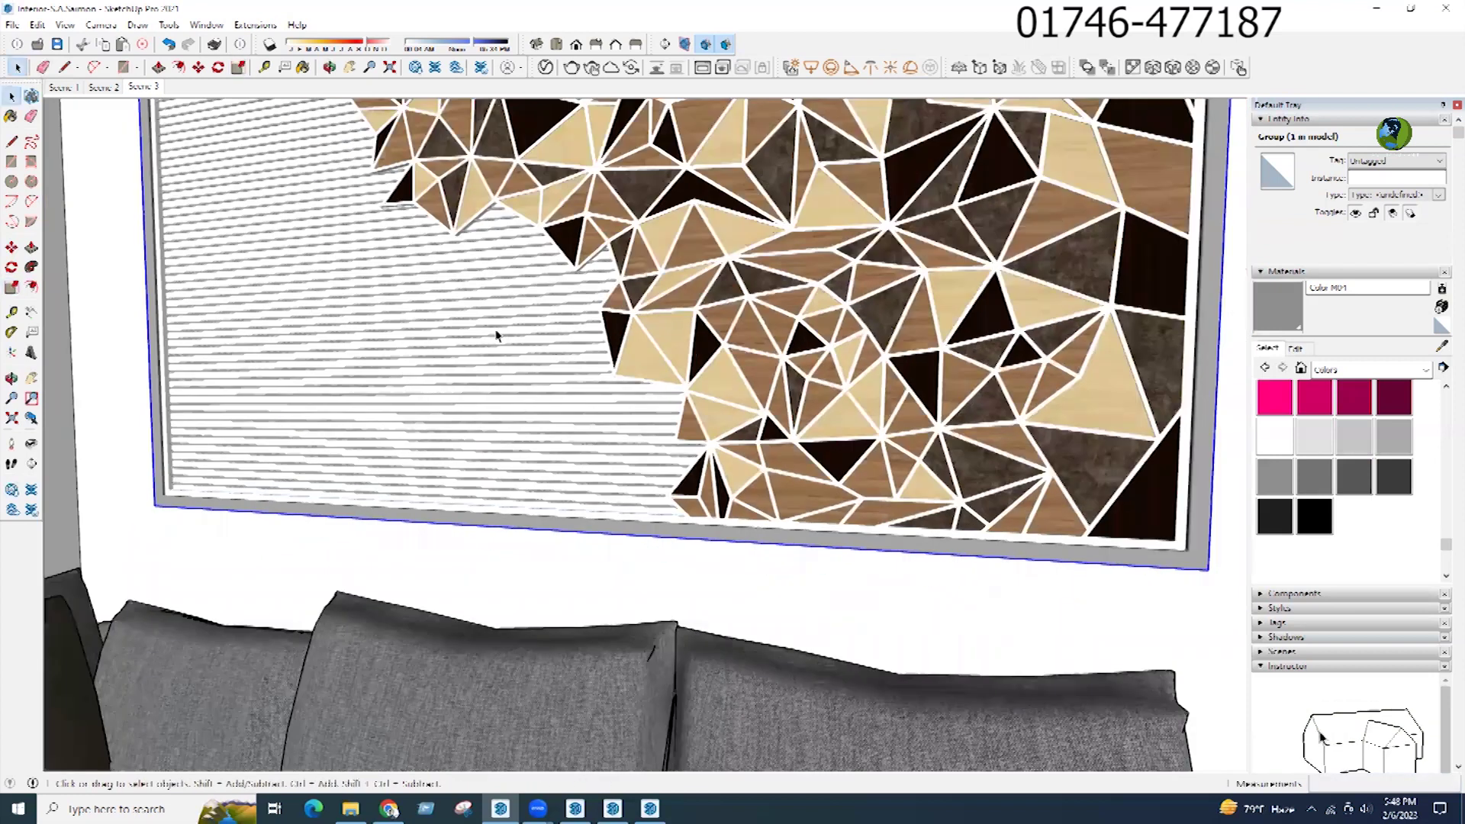
pyautogui.scroll(-6, 497, 335)
pyautogui.click(734, 177)
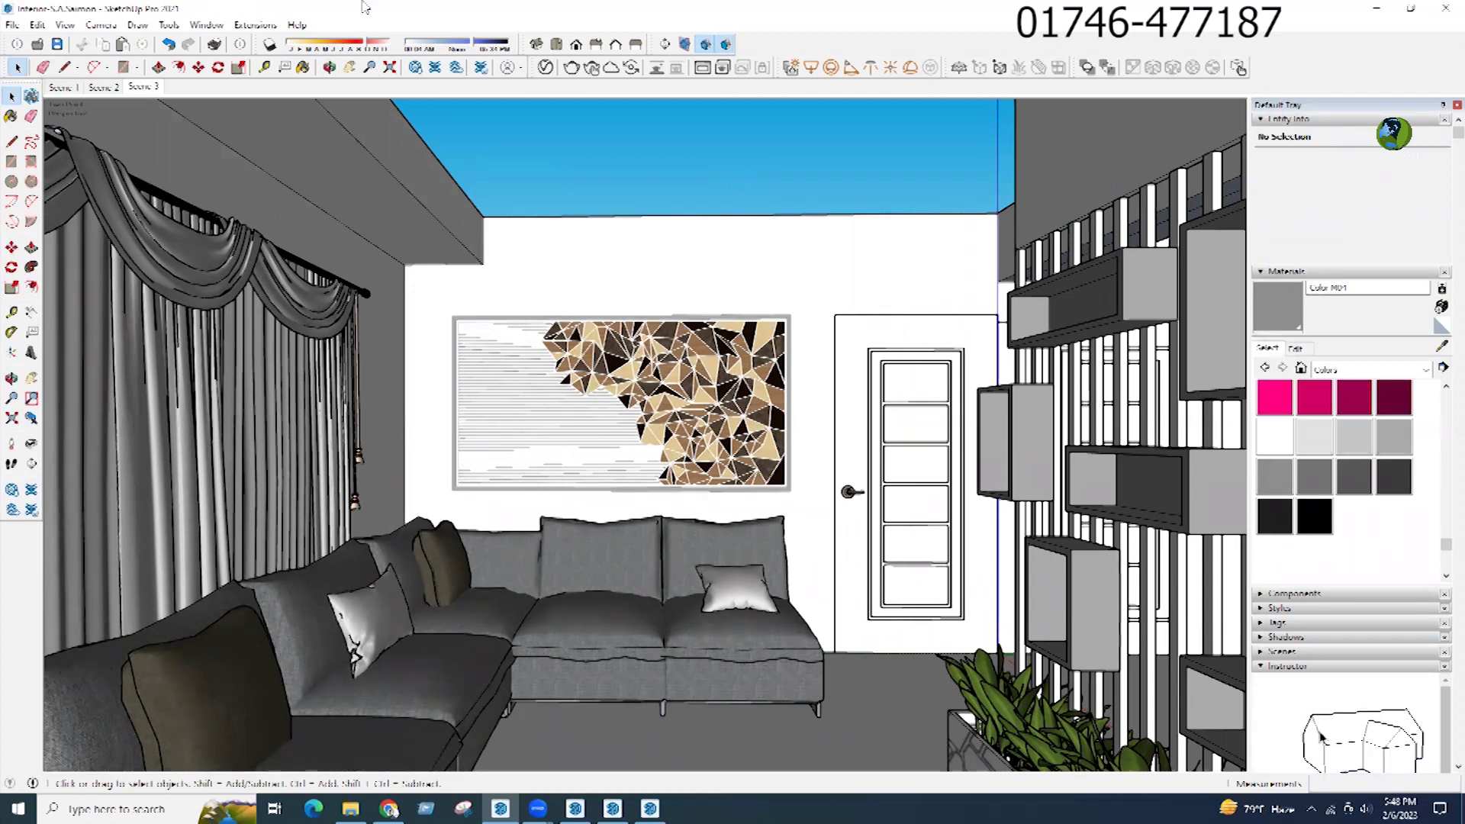
pyautogui.click(57, 45)
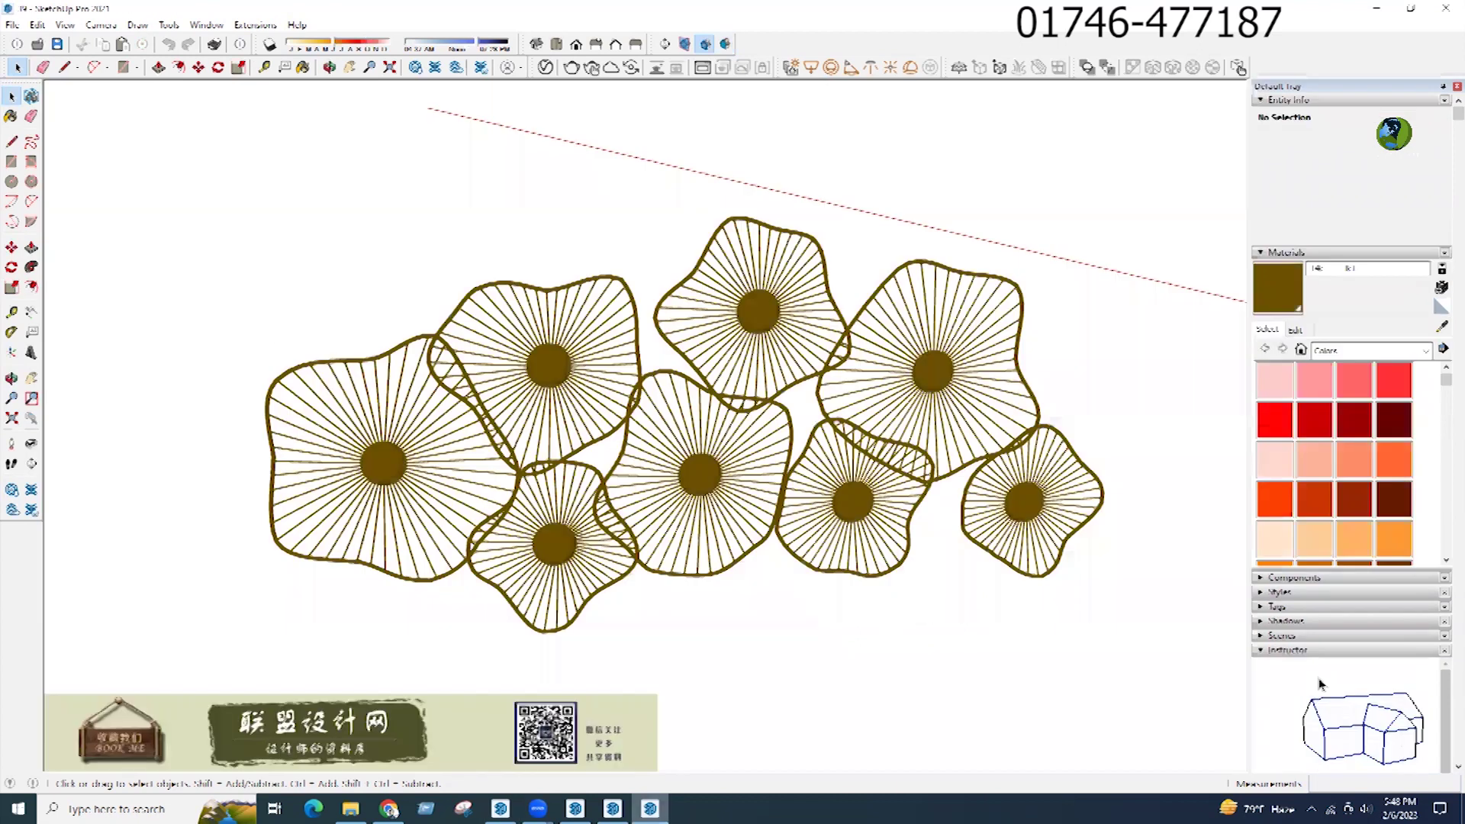
# Step: Copy the flower-shaped wall decor from its own model and switch back to the living room model
pyautogui.click(769, 385)
pyautogui.scroll(-2, 769, 386)
pyautogui.scroll(6, 751, 336)
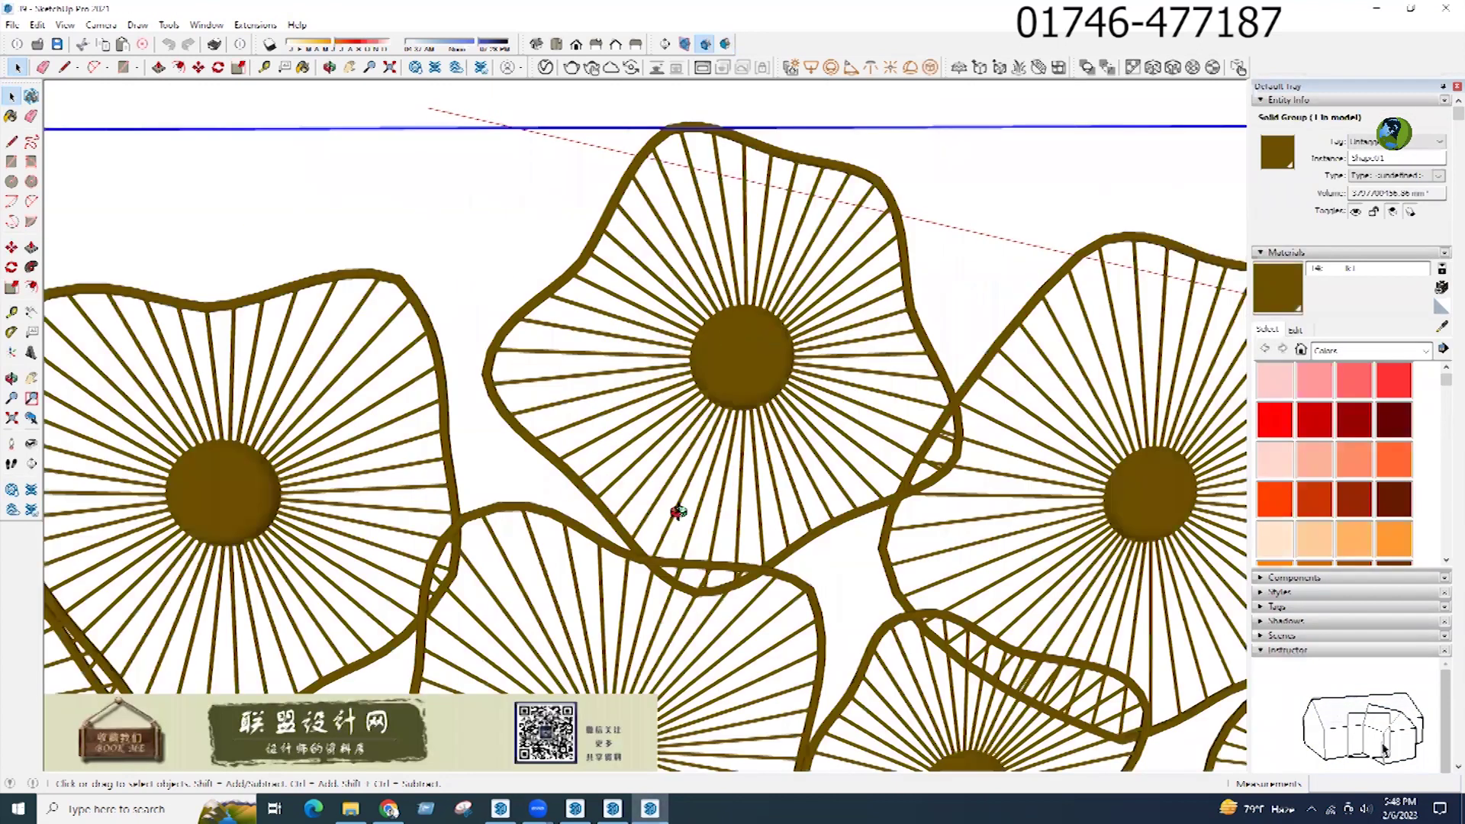
pyautogui.scroll(-6, 706, 316)
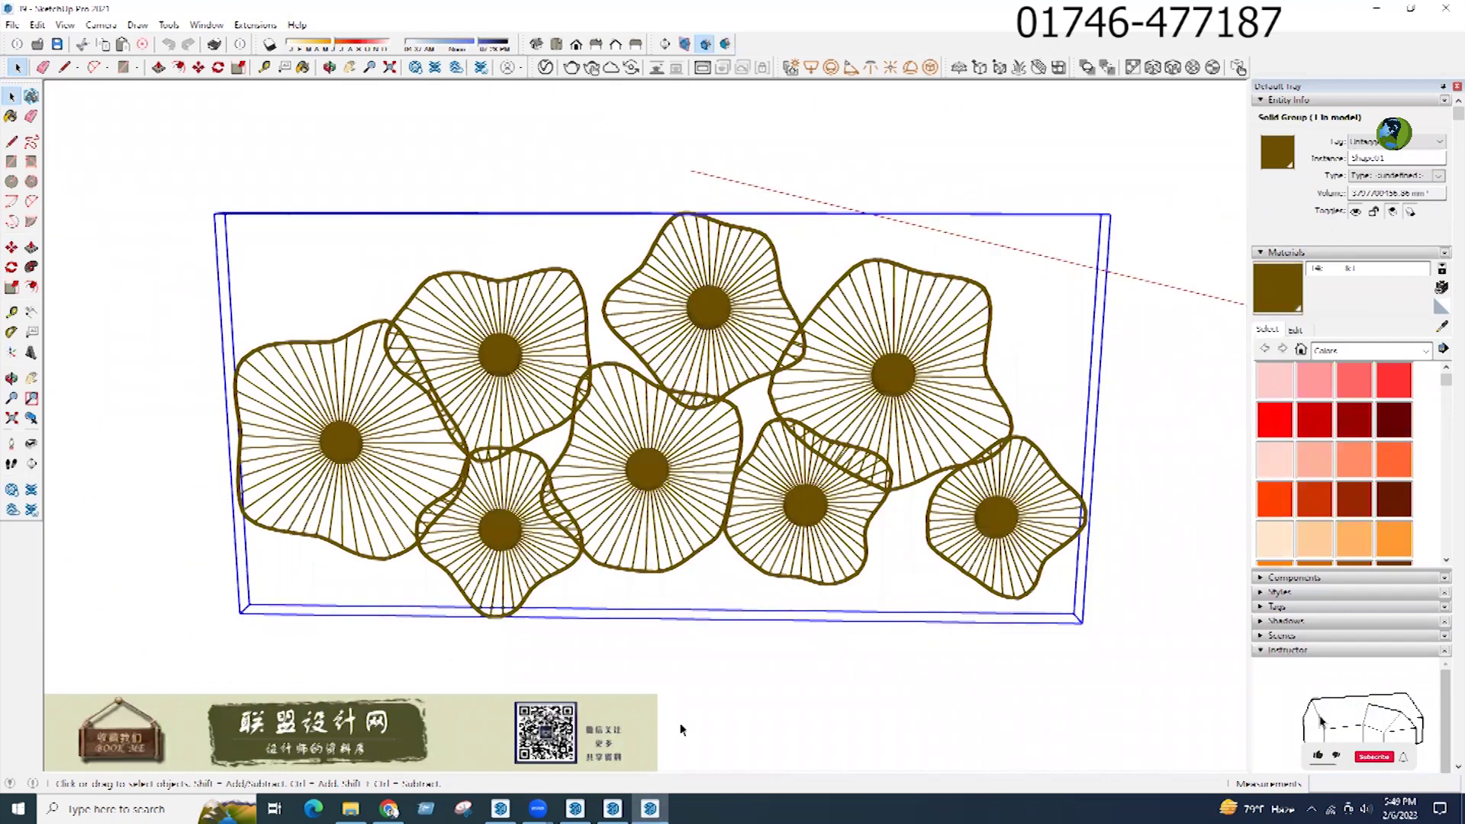
pyautogui.click(576, 808)
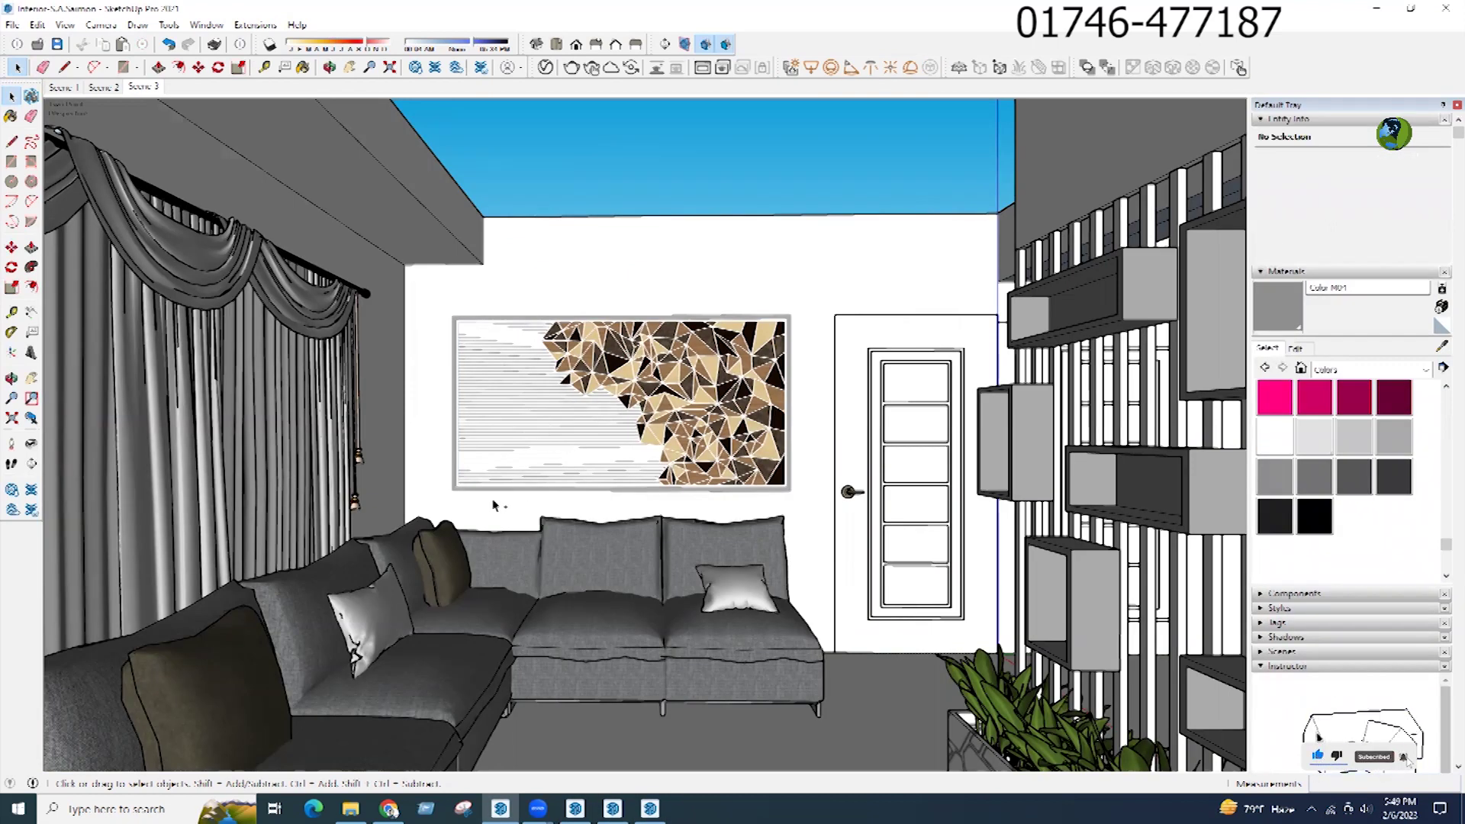
# Step: Paste the flower-shaped wall decor into the living room by the sofa and check its size against the room
pyautogui.hotkey('ctrl', 'v')
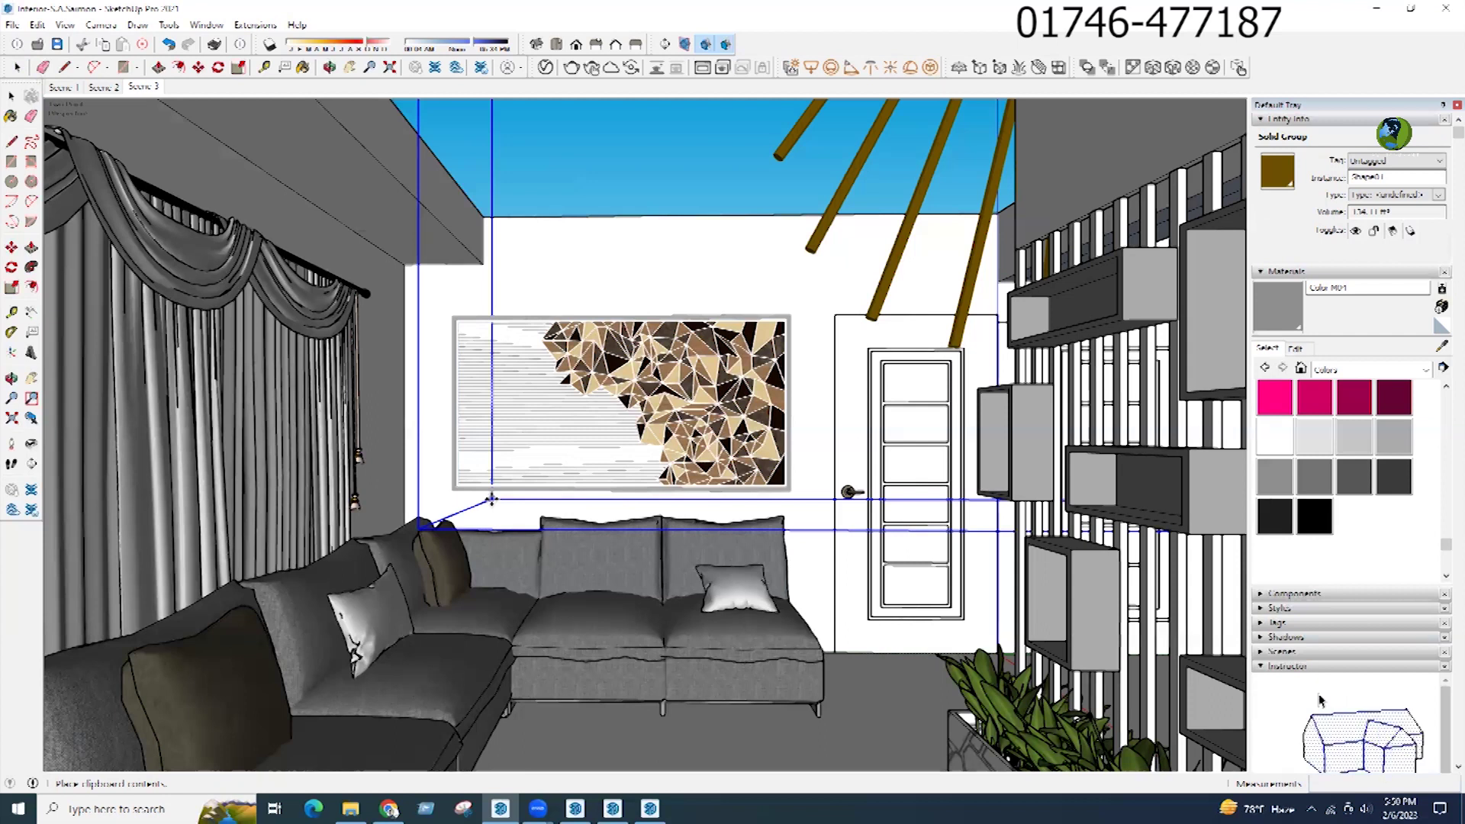
pyautogui.click(326, 538)
pyautogui.scroll(1, 540, 297)
pyautogui.moveTo(540, 298); pyautogui.dragTo(494, 452, button='middle')
pyautogui.scroll(-5, 511, 480)
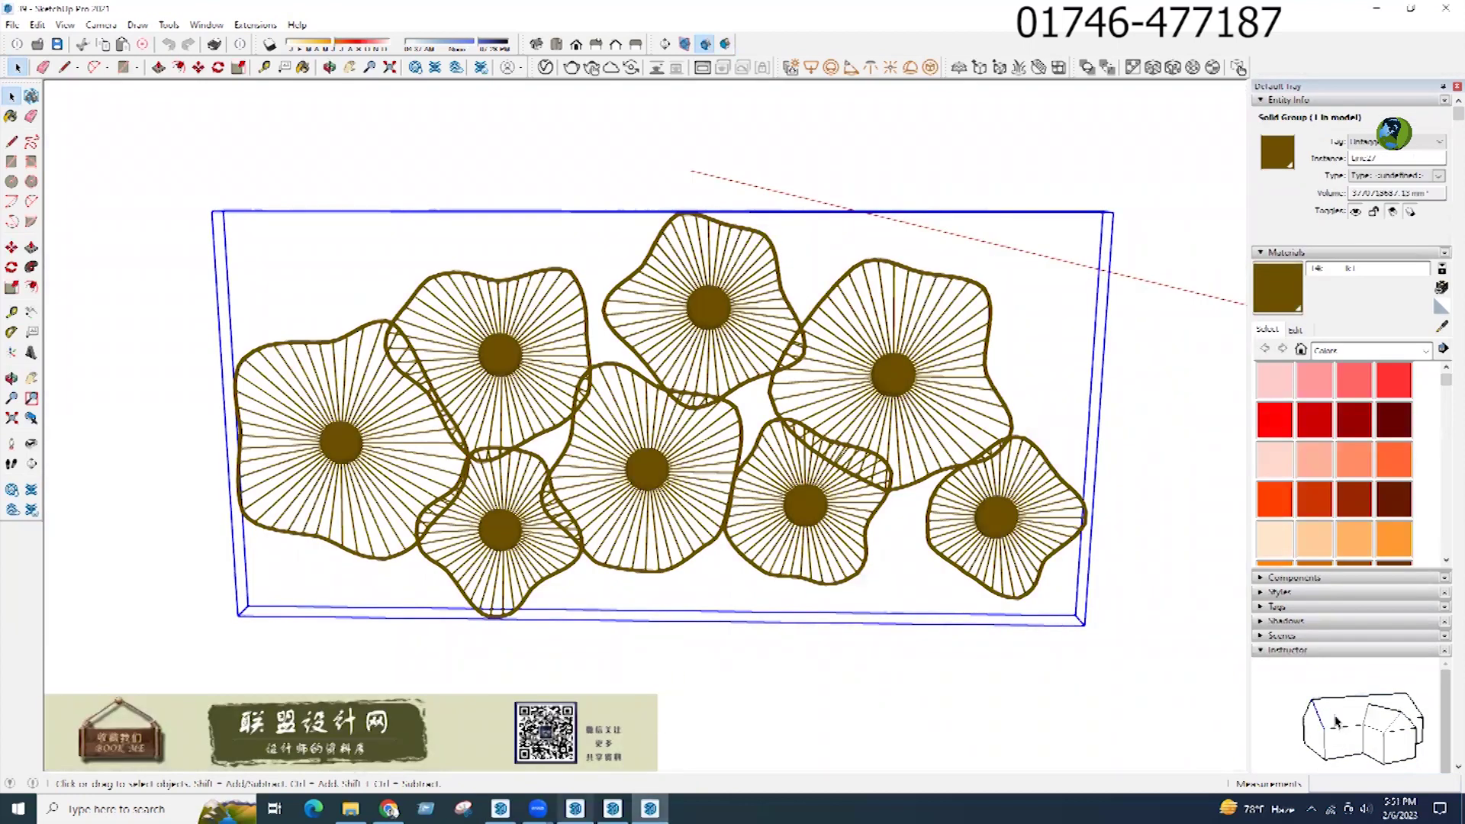
# Step: Close the two extra models and group all the flower shapes of the wall decor
pyautogui.click(1446, 8)
pyautogui.click(1446, 9)
pyautogui.click(679, 435)
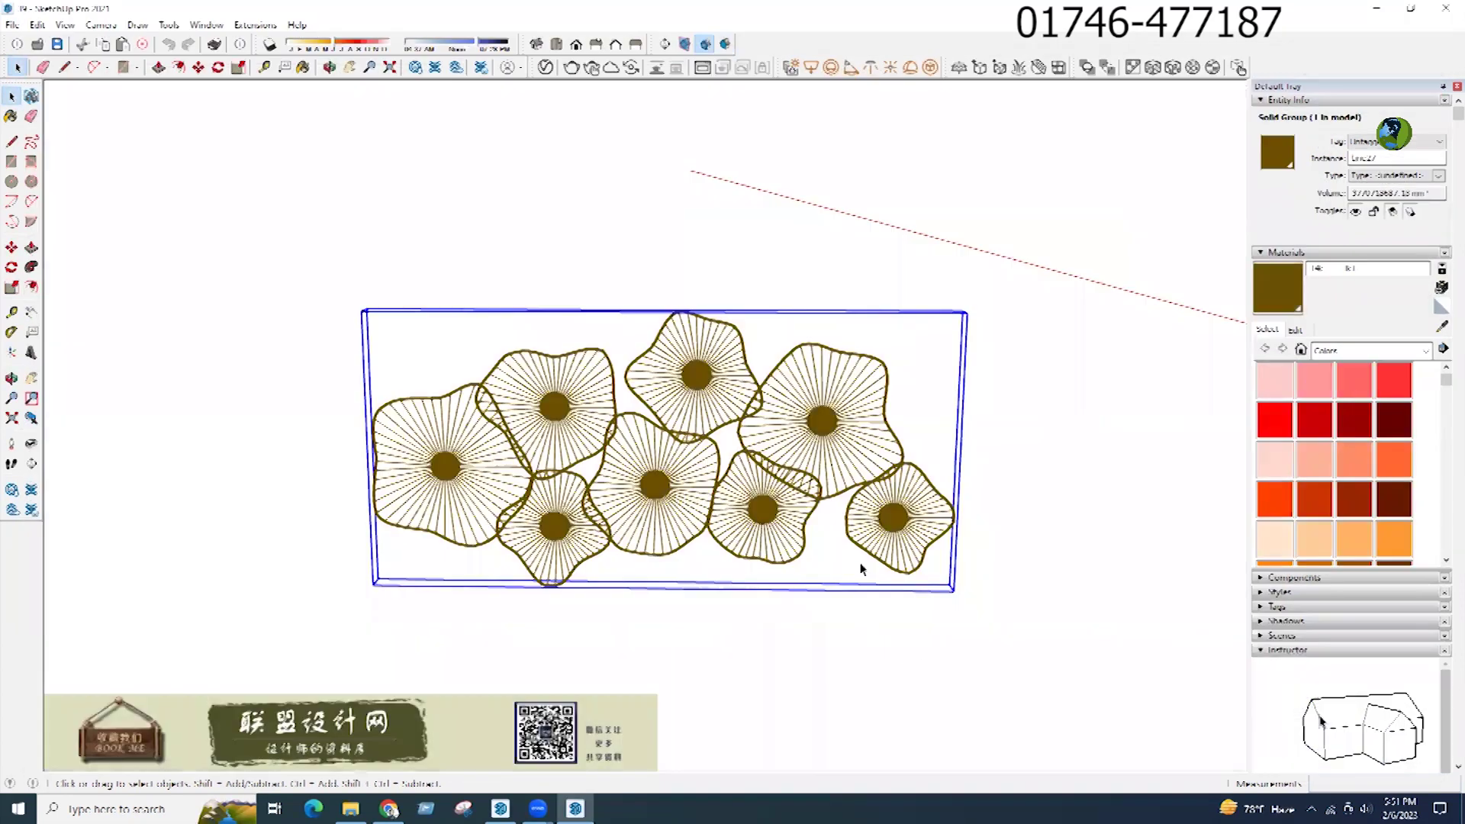
pyautogui.moveTo(986, 602); pyautogui.dragTo(334, 264)
pyautogui.rightClick(695, 382)
pyautogui.click(785, 509)
# Step: Scale the grouped flower decor down toward its lower corner in its own model
pyautogui.press('s')
pyautogui.moveTo(967, 314); pyautogui.dragTo(468, 533)
pyautogui.press('space')
# Step: Delete the oversized decor from the living room and paste the grouped flower decor at the wall behind the sofa
pyautogui.scroll(5, 376, 592)
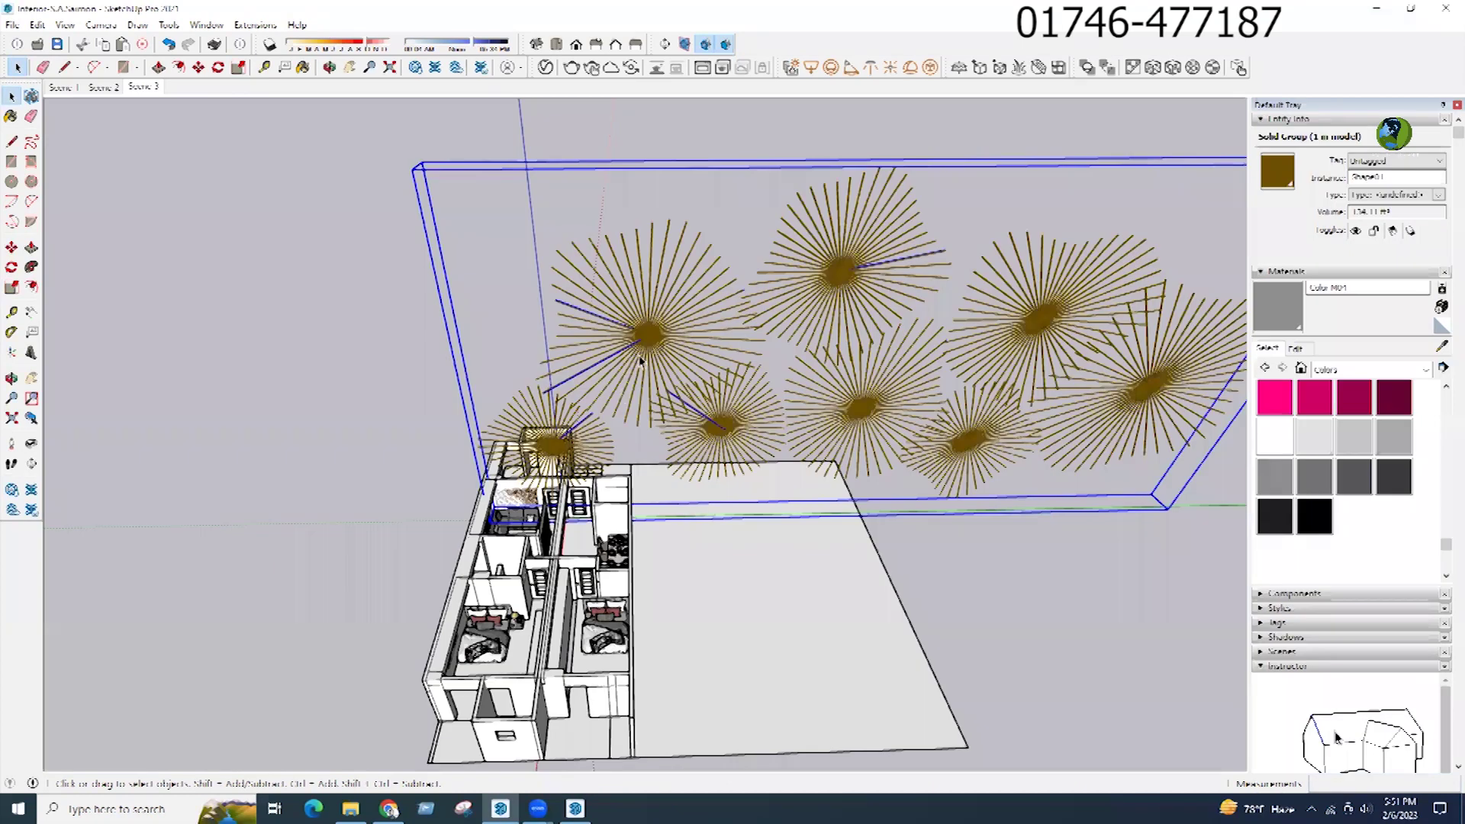
pyautogui.press('Delete')
pyautogui.scroll(2, 731, 354)
pyautogui.scroll(6, 382, 483)
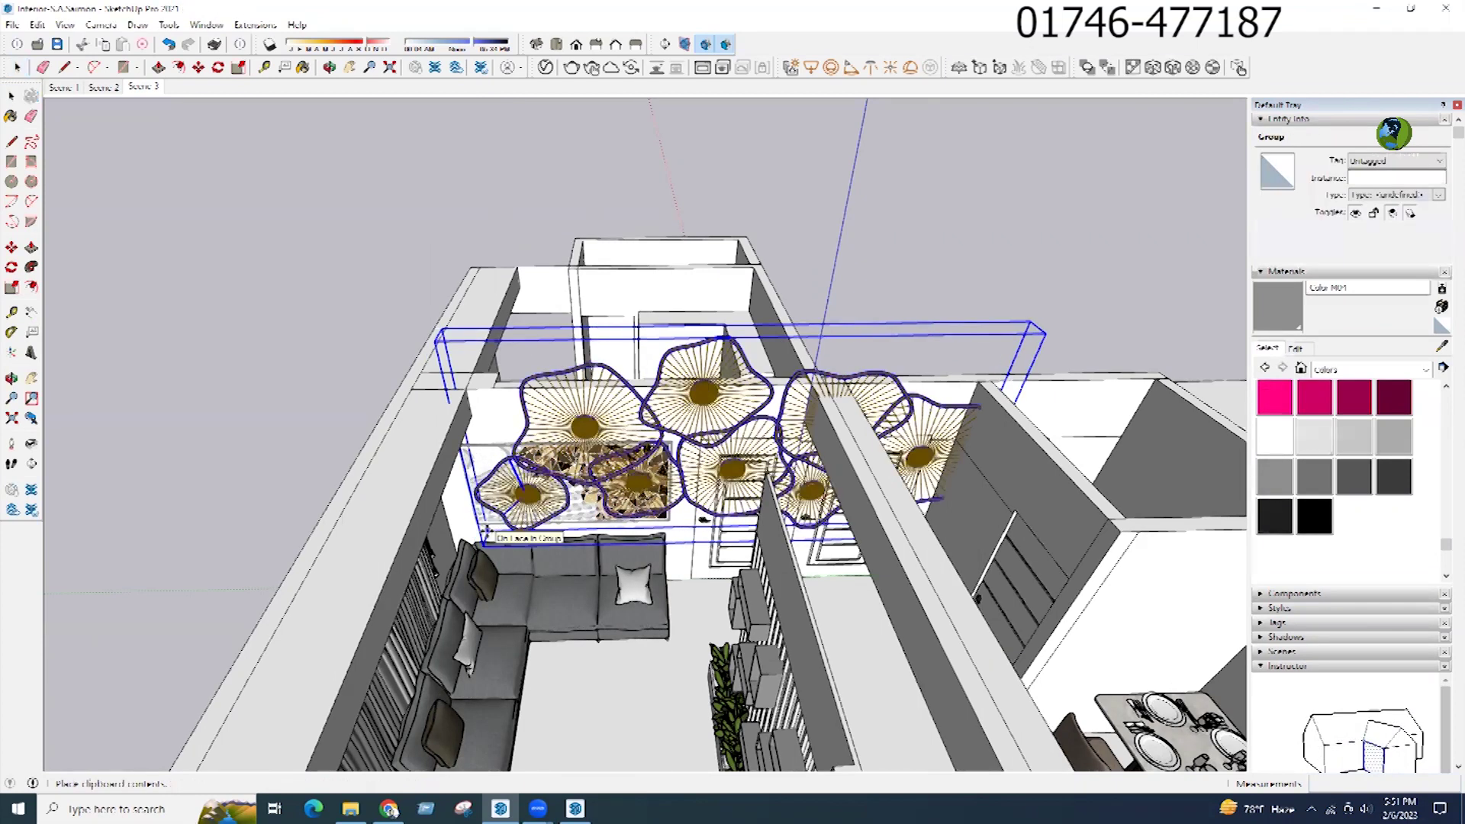
pyautogui.scroll(6, 477, 535)
pyautogui.click(478, 539)
# Step: Scale the pasted flower decor down to about the triangle panel's width and return to the Scene 3 view
pyautogui.scroll(-6, 1096, 345)
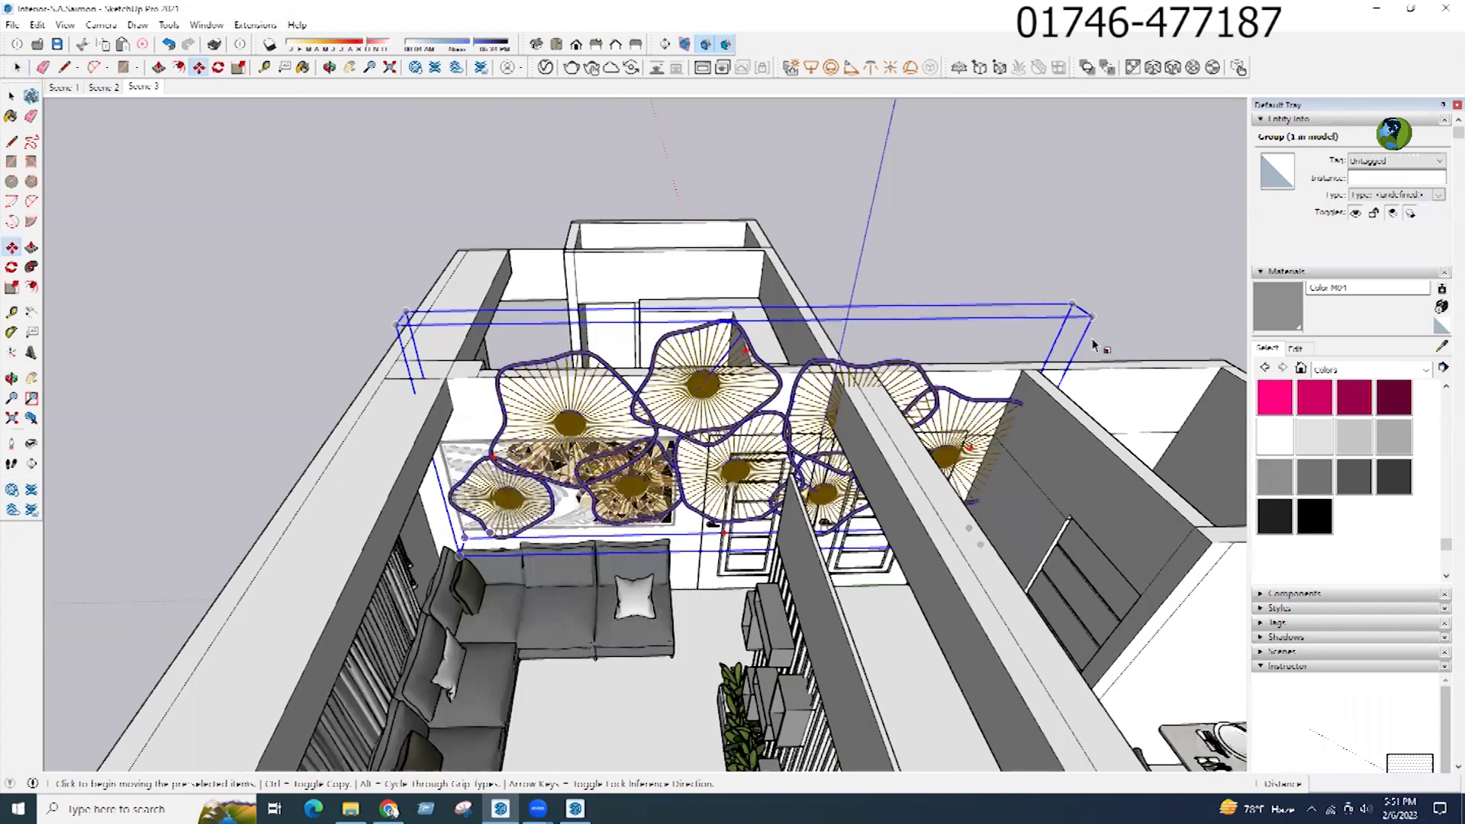
pyautogui.press('s')
pyautogui.moveTo(1092, 317); pyautogui.dragTo(668, 472)
pyautogui.press('space')
pyautogui.click(152, 88)
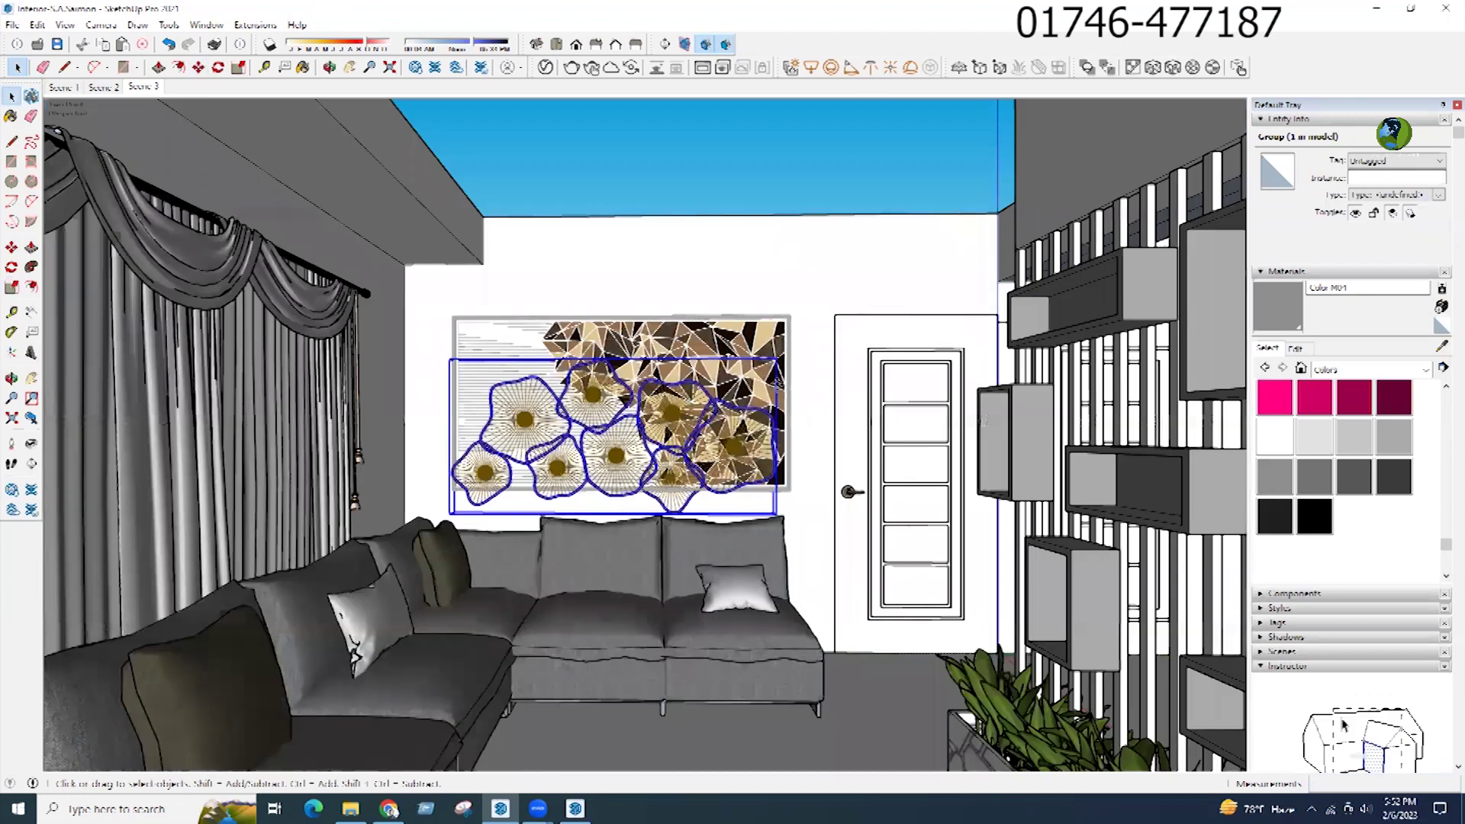
# Step: Move the flower decor slightly up the wall above the sofa
pyautogui.press('m')
pyautogui.click(806, 433)
pyautogui.click(809, 413)
pyautogui.press('space')
# Step: Remove the triangle panel behind the flower decor, leaving the decor alone on the wall
pyautogui.rightClick(753, 325)
pyautogui.click(786, 366)
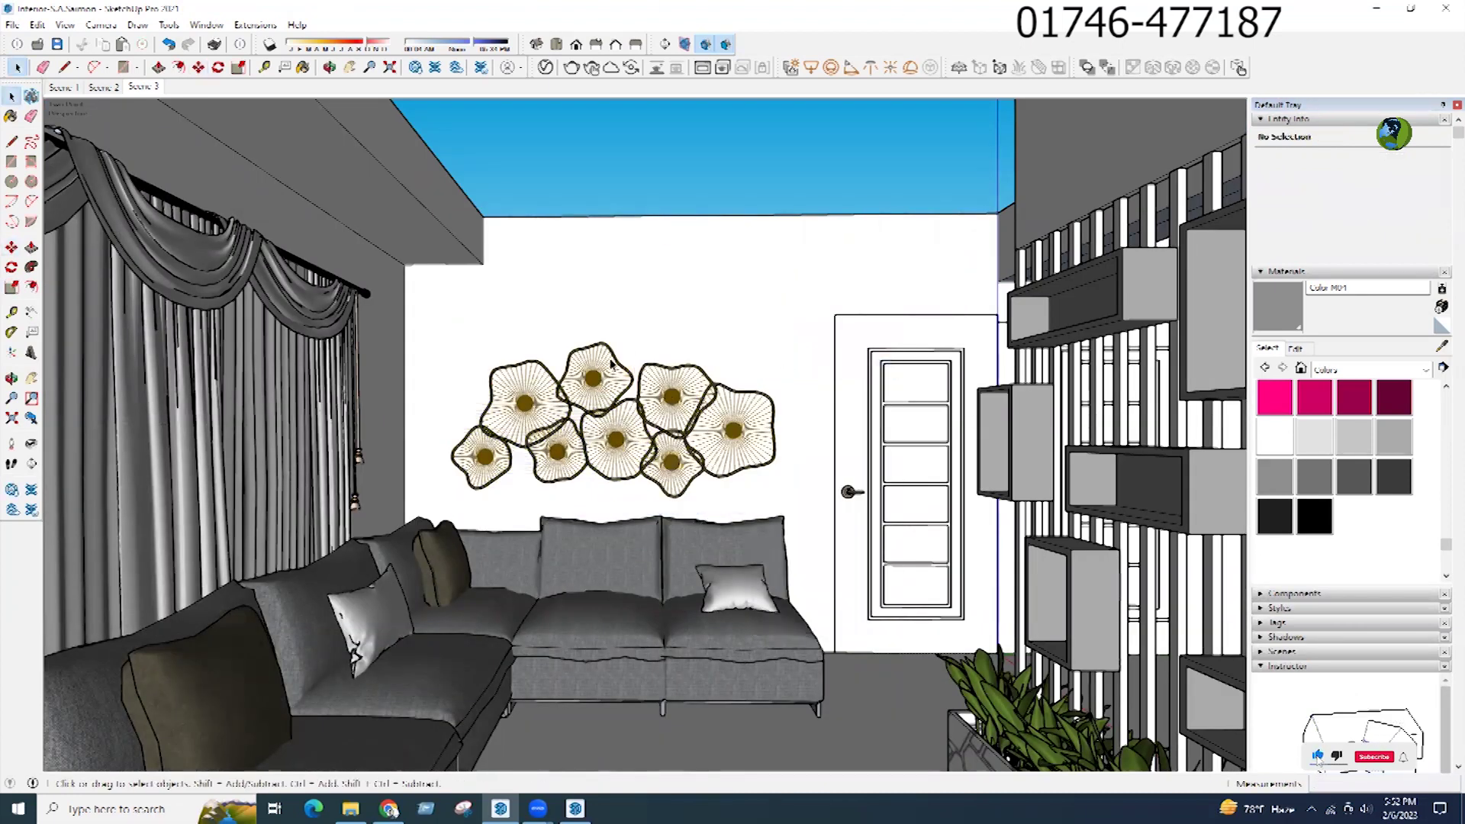
pyautogui.hotkey('ctrl', 'z')
pyautogui.click(716, 355)
pyautogui.press('Delete')
# Step: Move the flower decor further up and slightly toward the door to centre it above the sofa
pyautogui.click(738, 383)
pyautogui.press('m')
pyautogui.click(805, 417)
pyautogui.click(805, 404)
pyautogui.click(748, 294)
pyautogui.click(754, 293)
pyautogui.press('space')
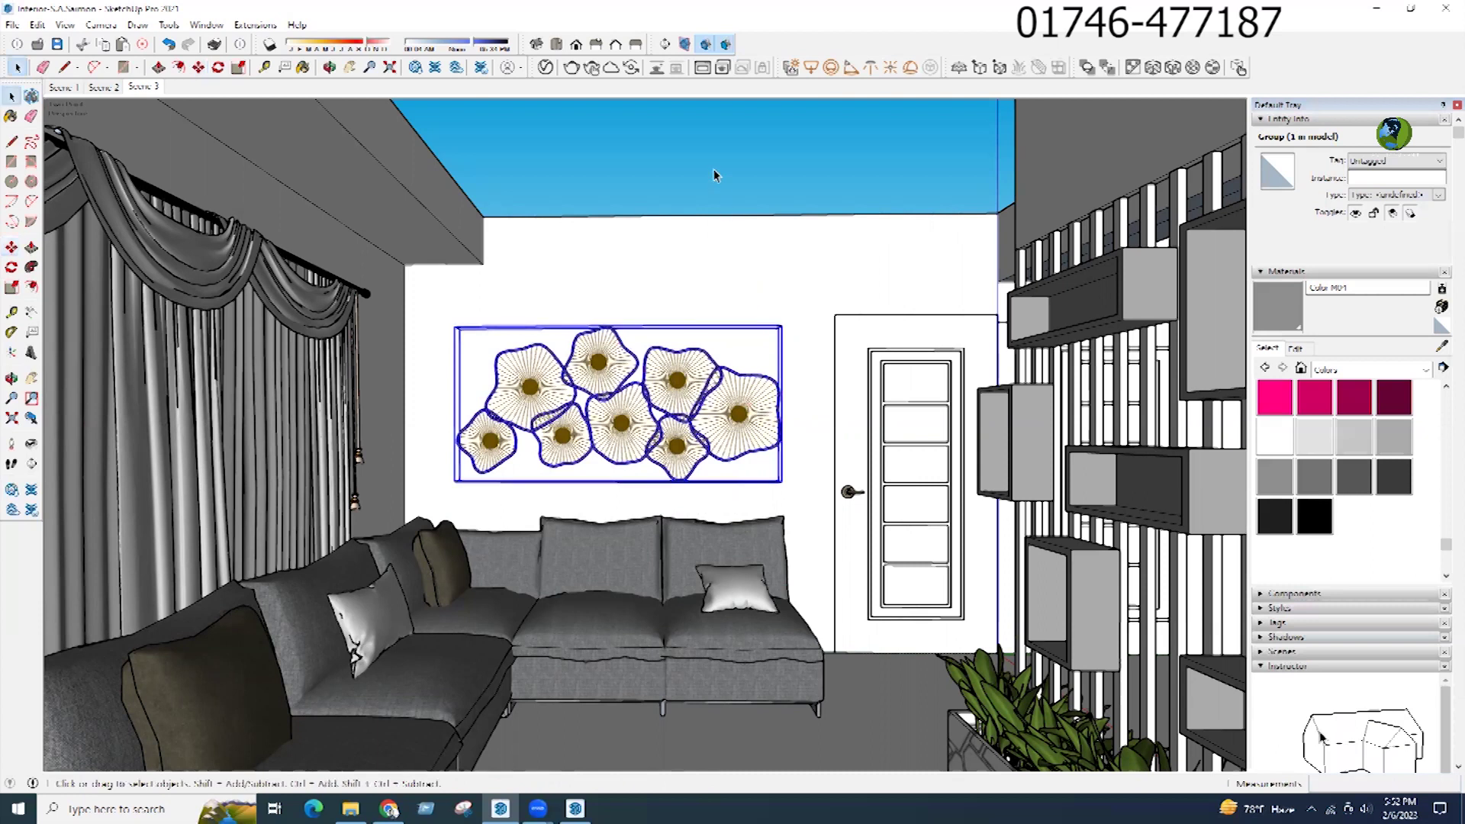
pyautogui.click(714, 171)
pyautogui.scroll(5, 648, 413)
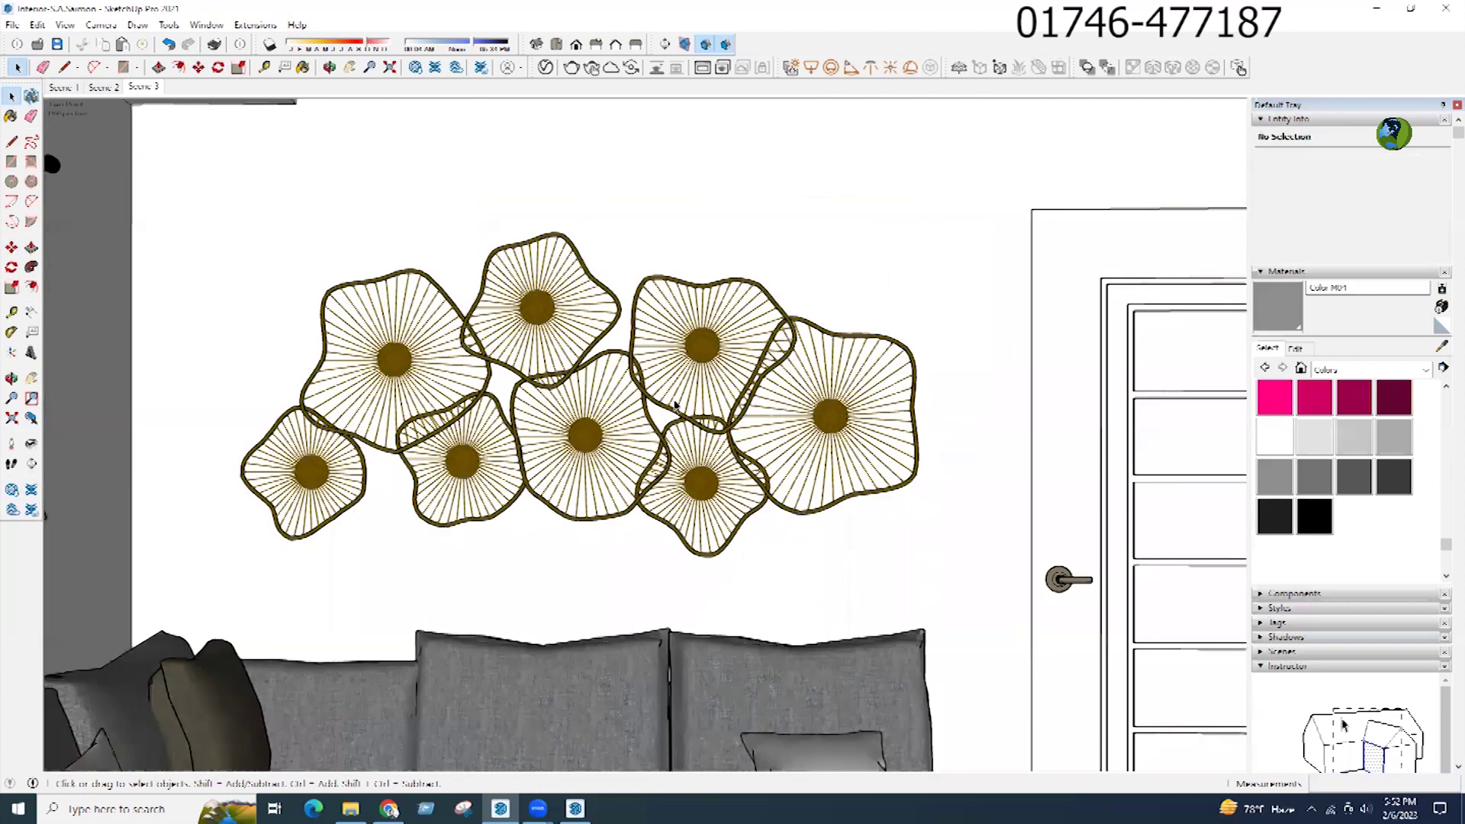
pyautogui.scroll(7, 710, 394)
pyautogui.middleClick(696, 412)
pyautogui.press('space')
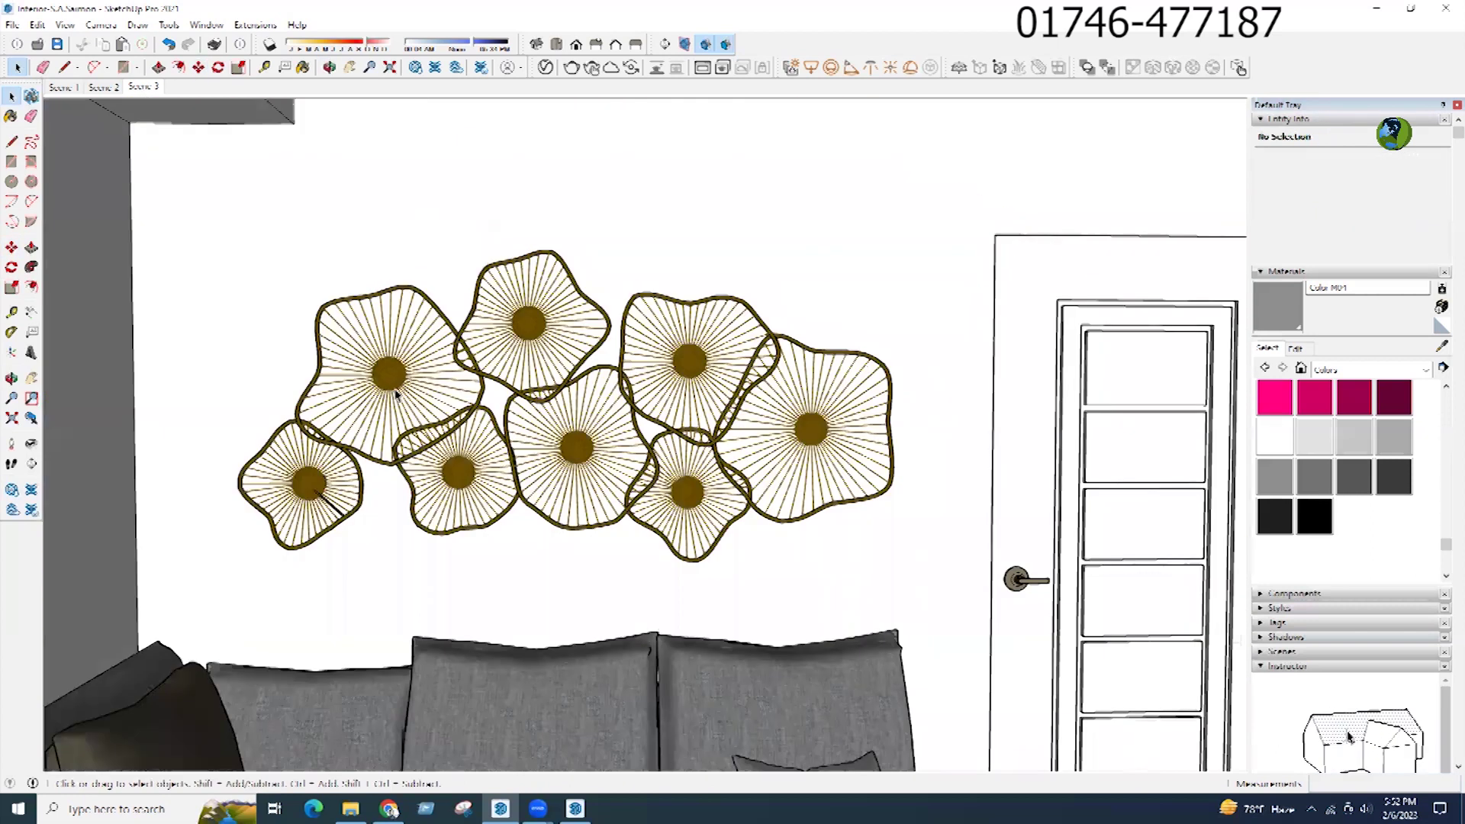
pyautogui.doubleClick(681, 172)
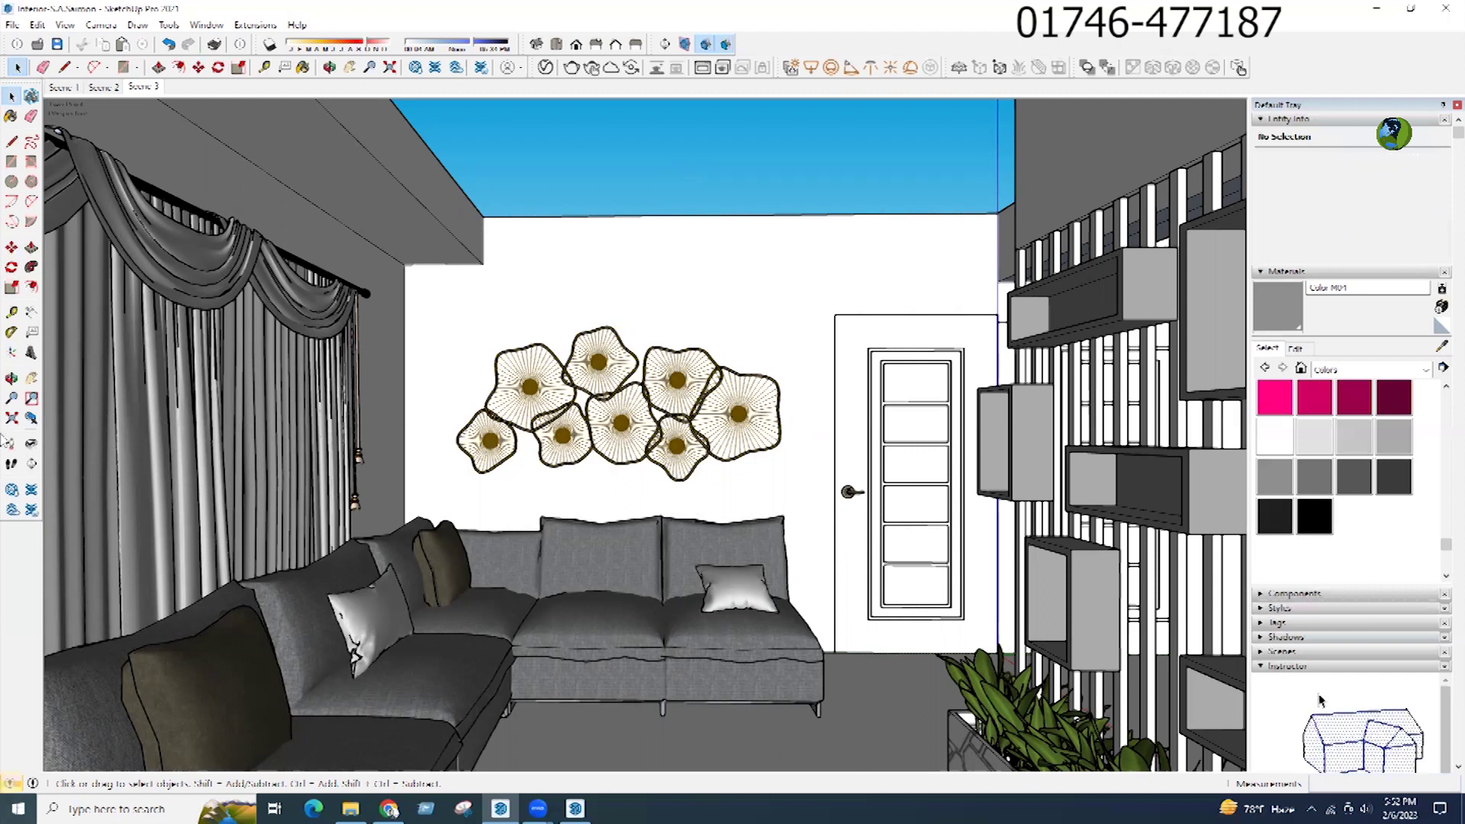
# Step: Select everything in the model and paint the unpainted surfaces with Color M01
pyautogui.hotkey('ctrl', 'a')
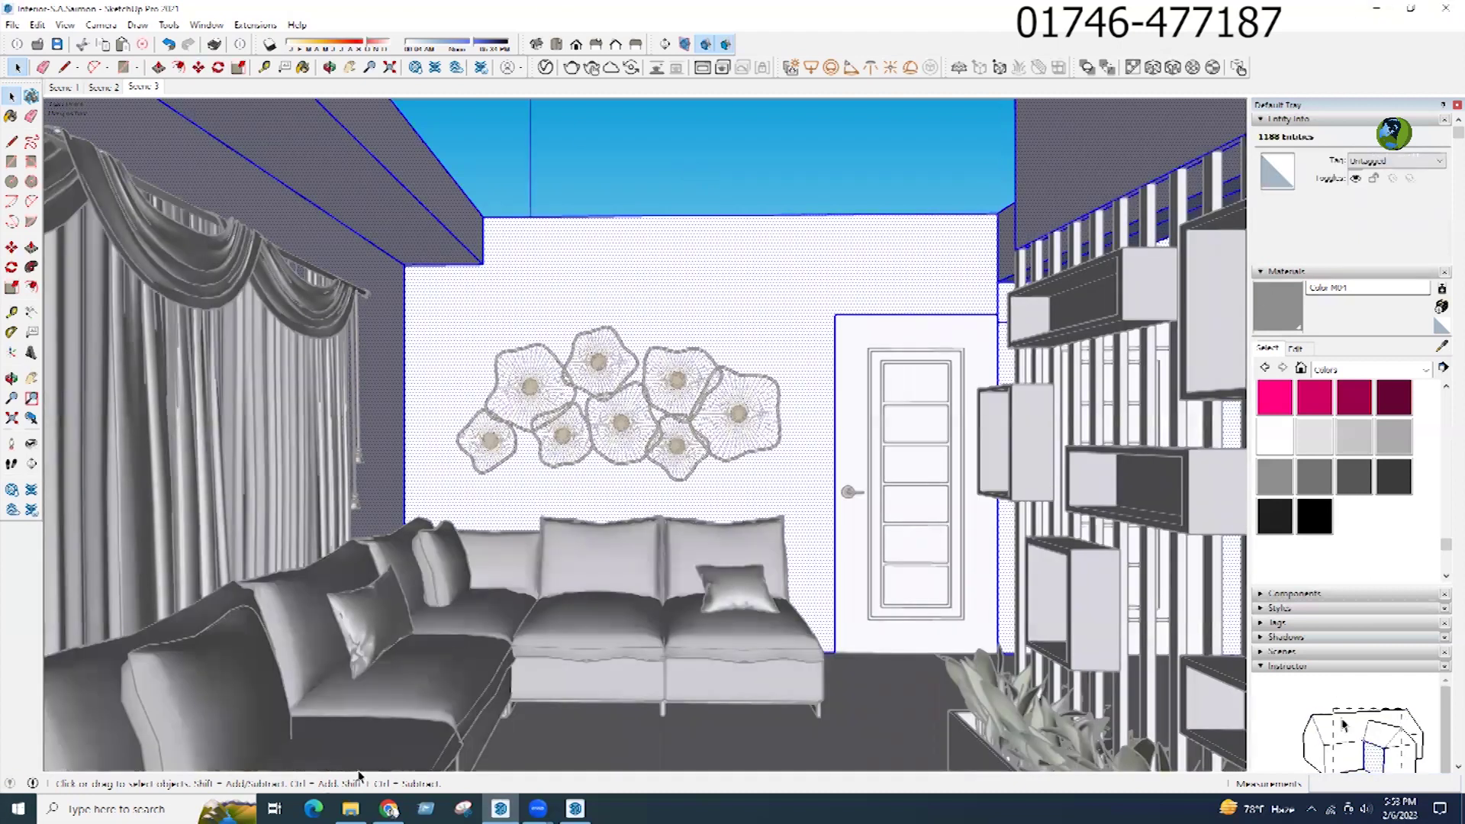
pyautogui.press('b')
pyautogui.click(1340, 437)
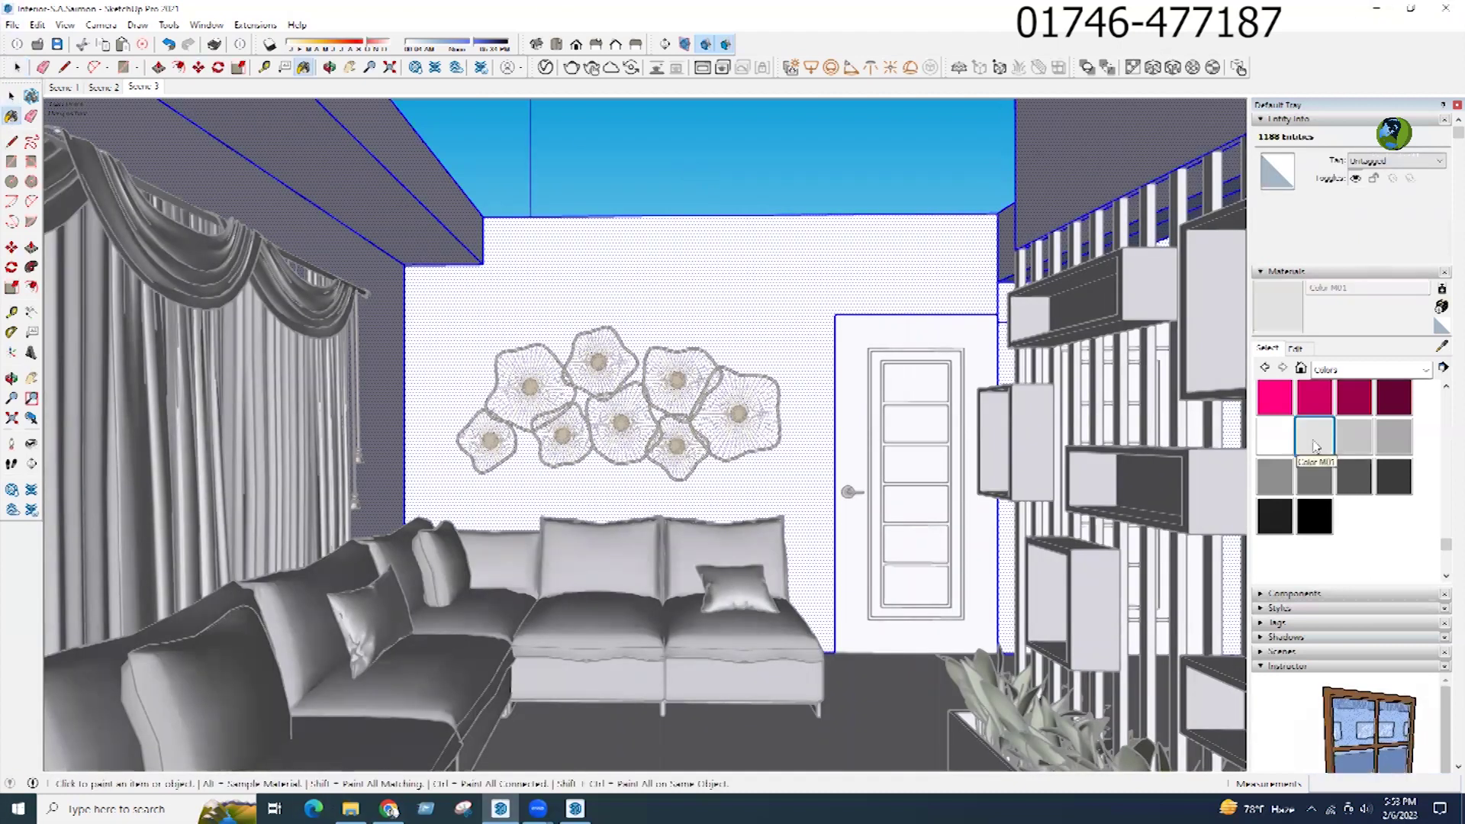
pyautogui.click(795, 255)
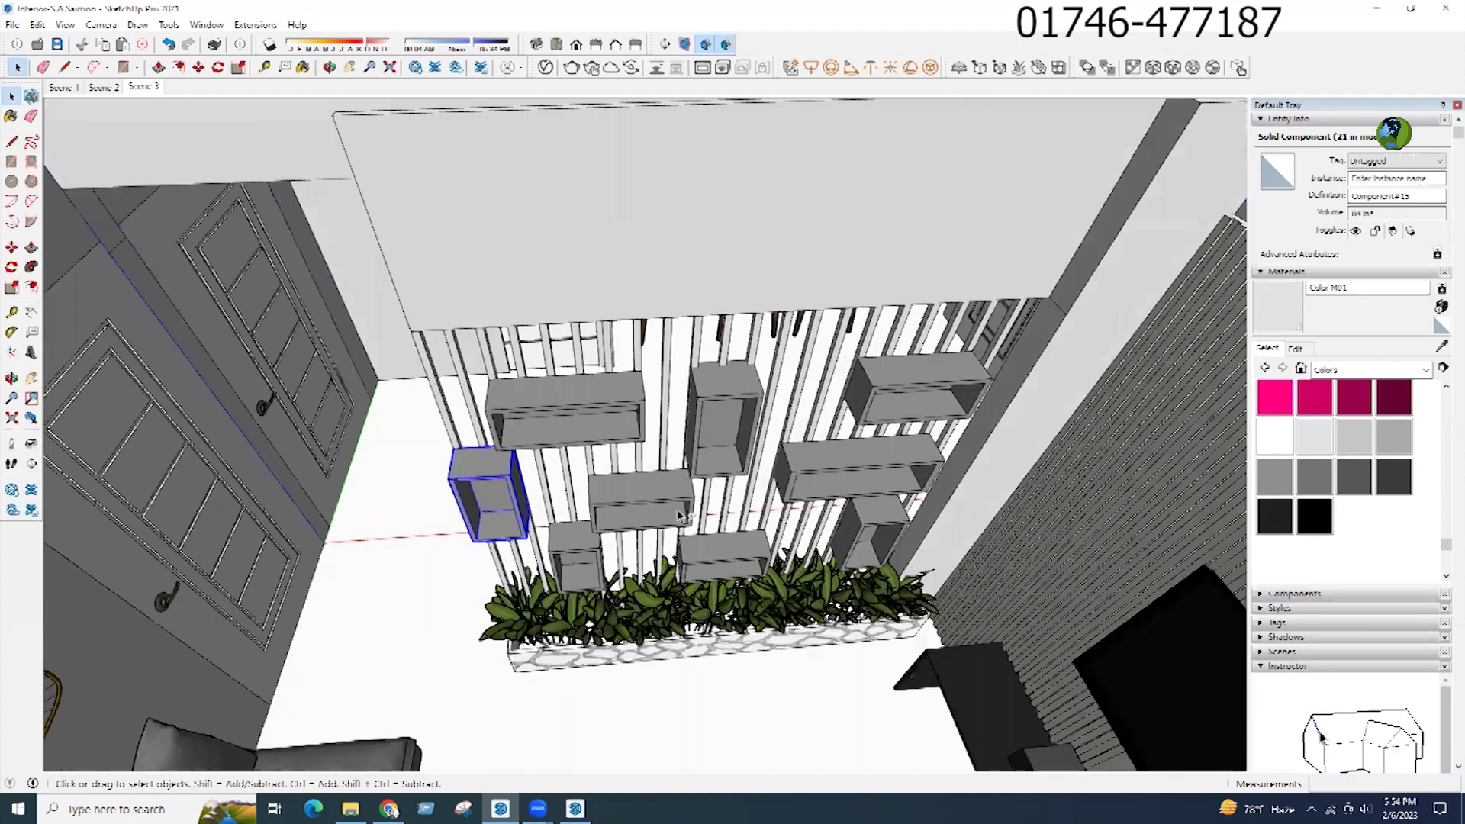
# Step: Group the partition's box shelves, vertical slats and plant boxes together
pyautogui.keyDown('shift'); pyautogui.click(566, 391); pyautogui.keyUp('shift')
pyautogui.keyDown('shift'); pyautogui.click(725, 419); pyautogui.keyUp('shift')
pyautogui.keyDown('shift'); pyautogui.click(678, 511); pyautogui.keyUp('shift')
pyautogui.keyDown('shift'); pyautogui.click(577, 541); pyautogui.keyUp('shift')
pyautogui.keyDown('shift'); pyautogui.click(721, 548); pyautogui.keyUp('shift')
pyautogui.keyDown('shift'); pyautogui.click(856, 459); pyautogui.keyUp('shift')
pyautogui.keyDown('shift'); pyautogui.click(877, 519); pyautogui.keyUp('shift')
pyautogui.keyDown('shift'); pyautogui.click(900, 379); pyautogui.keyUp('shift')
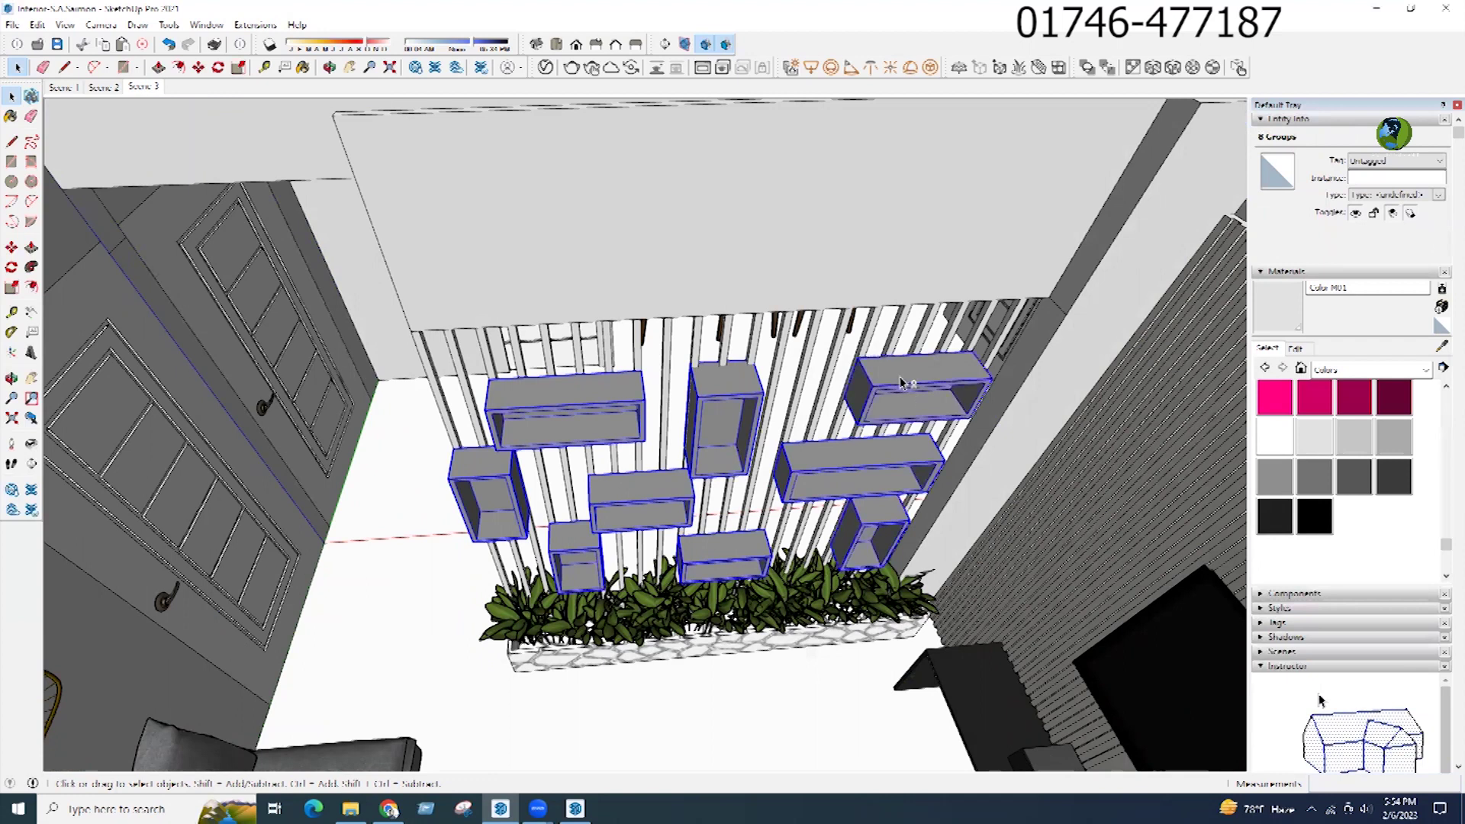
pyautogui.keyDown('ctrl'); pyautogui.click(439, 372); pyautogui.keyUp('ctrl')
pyautogui.keyDown('ctrl'); pyautogui.click(477, 358); pyautogui.keyUp('ctrl')
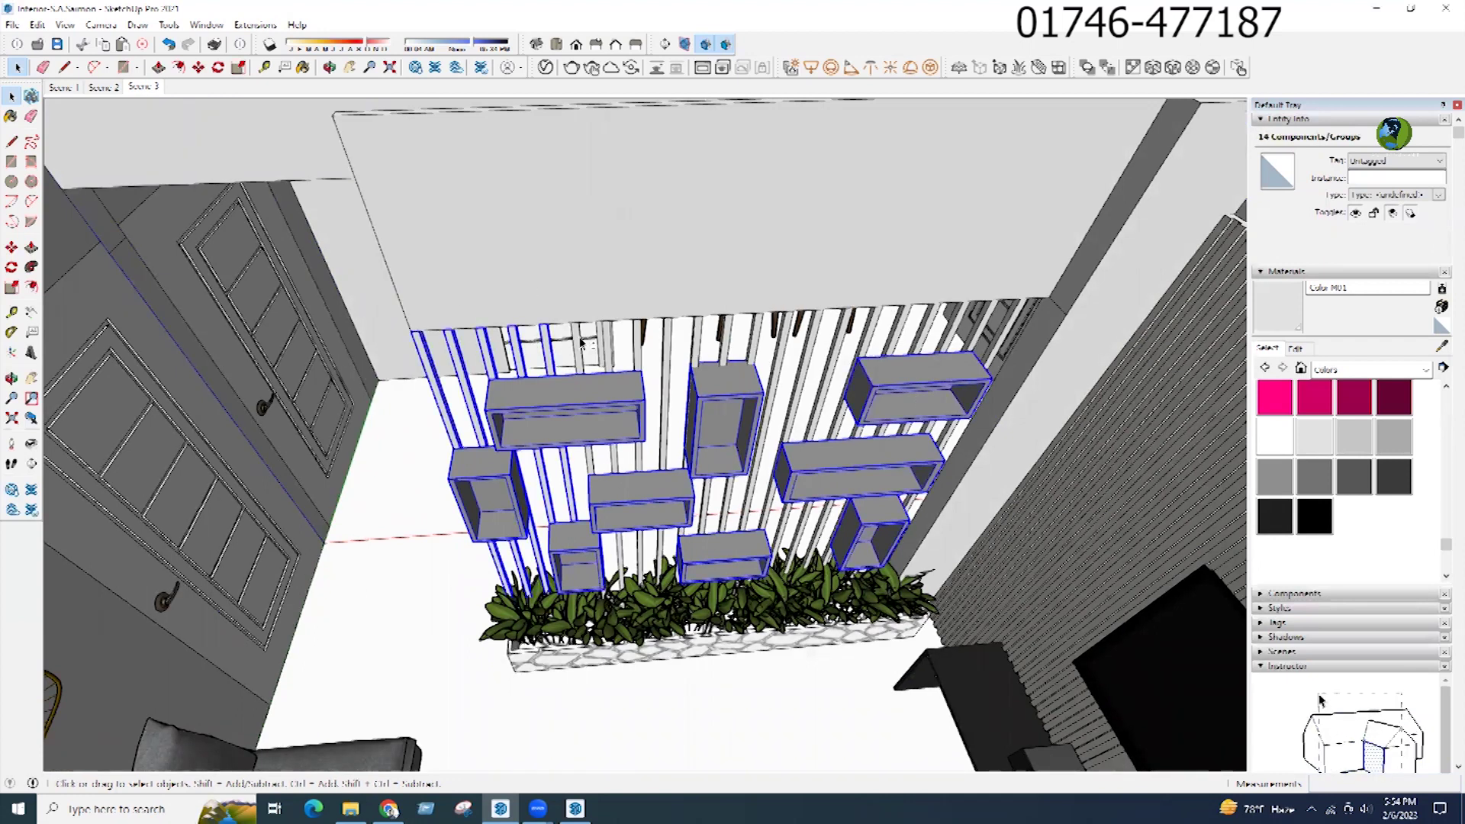
pyautogui.keyDown('ctrl'); pyautogui.click(645, 339); pyautogui.keyUp('ctrl')
pyautogui.keyDown('ctrl'); pyautogui.click(666, 339); pyautogui.keyUp('ctrl')
pyautogui.keyDown('ctrl'); pyautogui.click(696, 339); pyautogui.keyUp('ctrl')
pyautogui.keyDown('ctrl'); pyautogui.click(726, 337); pyautogui.keyUp('ctrl')
pyautogui.keyDown('ctrl'); pyautogui.click(755, 336); pyautogui.keyUp('ctrl')
pyautogui.keyDown('ctrl'); pyautogui.click(784, 343); pyautogui.keyUp('ctrl')
pyautogui.keyDown('ctrl'); pyautogui.click(813, 342); pyautogui.keyUp('ctrl')
pyautogui.keyDown('ctrl'); pyautogui.click(843, 339); pyautogui.keyUp('ctrl')
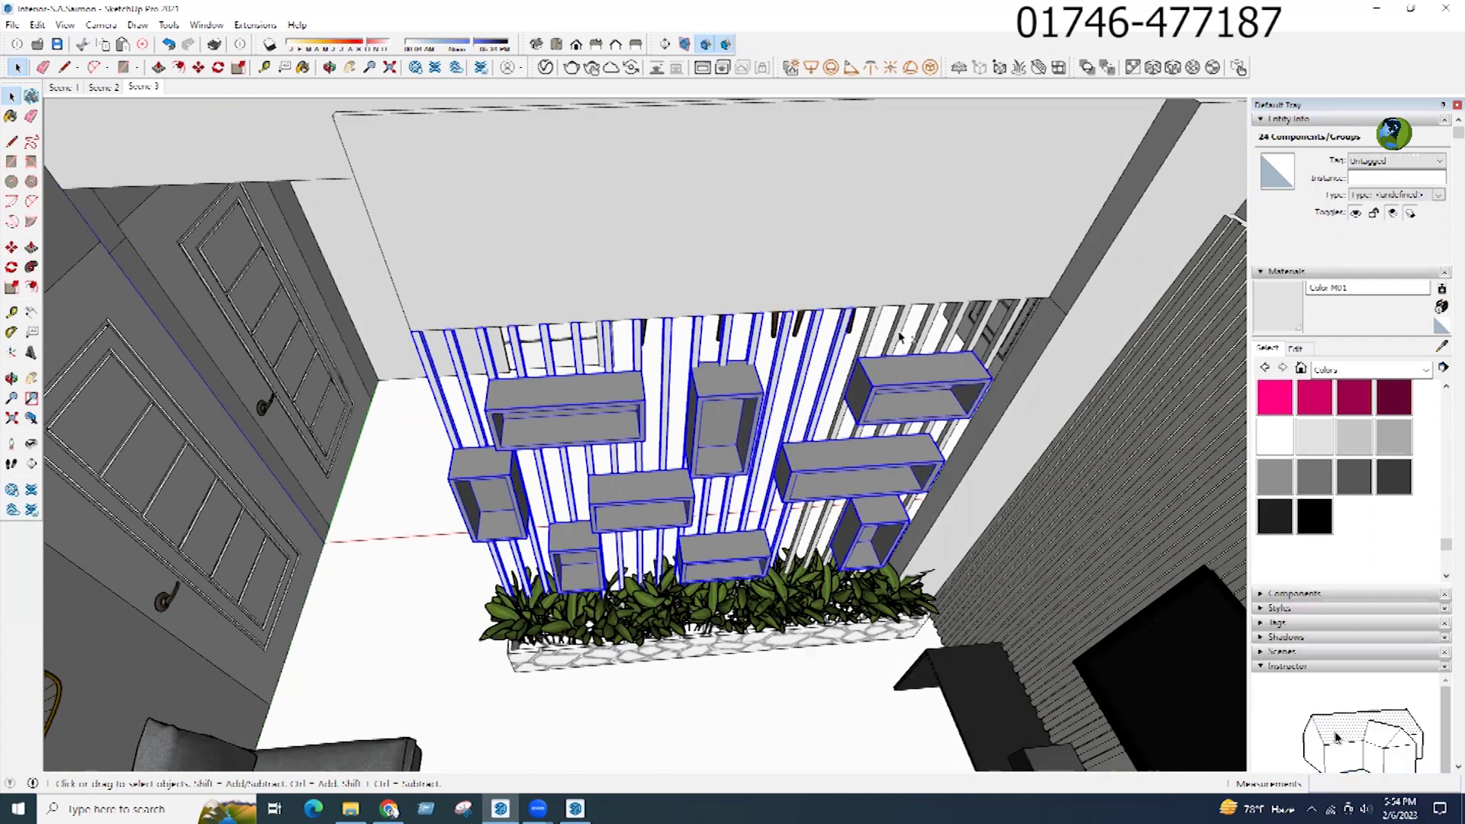
pyautogui.keyDown('ctrl'); pyautogui.click(900, 336); pyautogui.keyUp('ctrl')
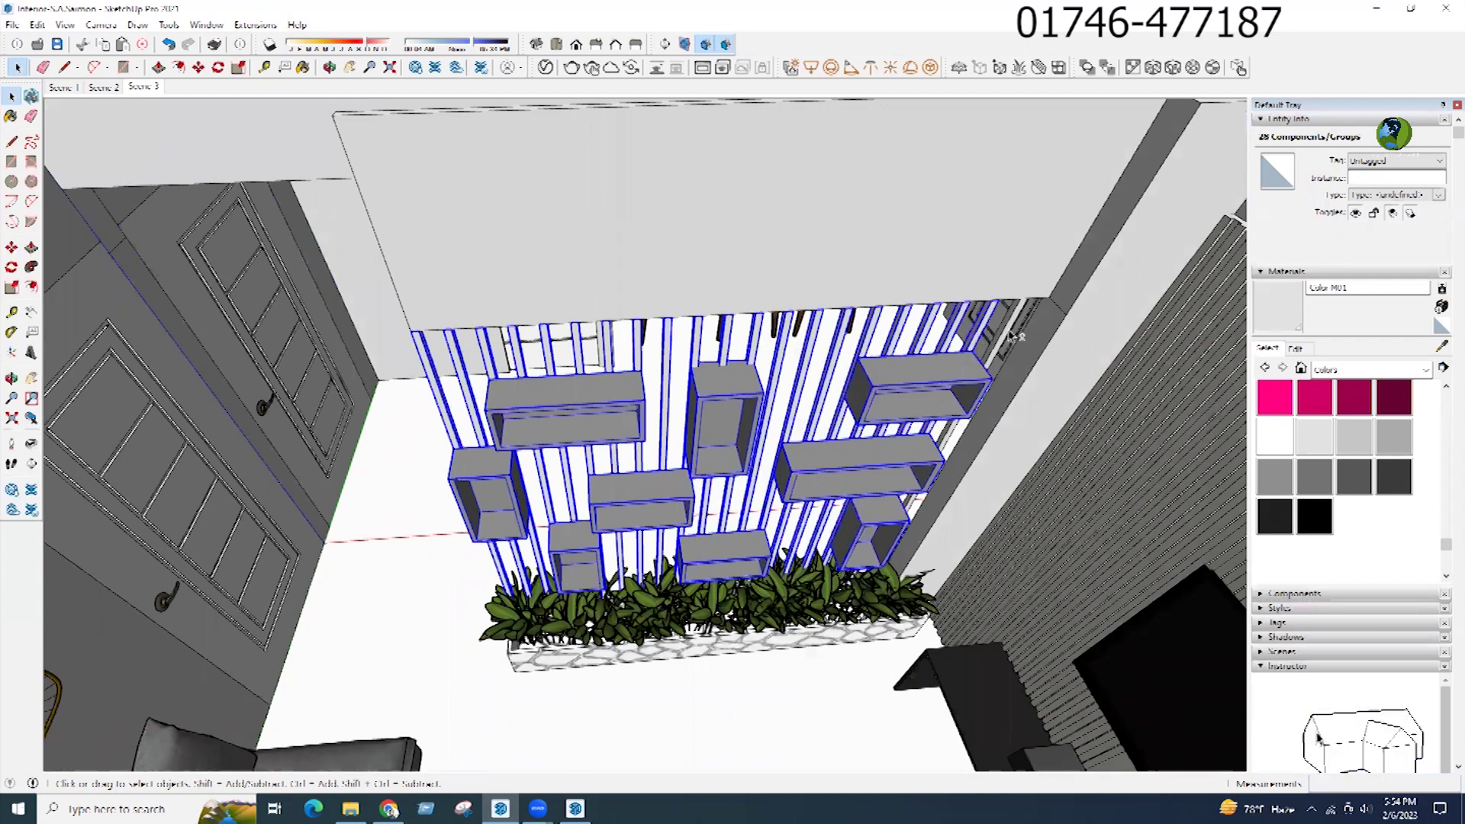
pyautogui.keyDown('ctrl'); pyautogui.click(708, 588); pyautogui.keyUp('ctrl')
pyautogui.keyDown('ctrl'); pyautogui.click(654, 605); pyautogui.keyUp('ctrl')
pyautogui.keyDown('ctrl'); pyautogui.click(823, 621); pyautogui.keyUp('ctrl')
pyautogui.keyDown('ctrl'); pyautogui.click(806, 635); pyautogui.keyUp('ctrl')
pyautogui.scroll(2, 813, 630)
pyautogui.moveTo(641, 644); pyautogui.dragTo(691, 656, button='middle')
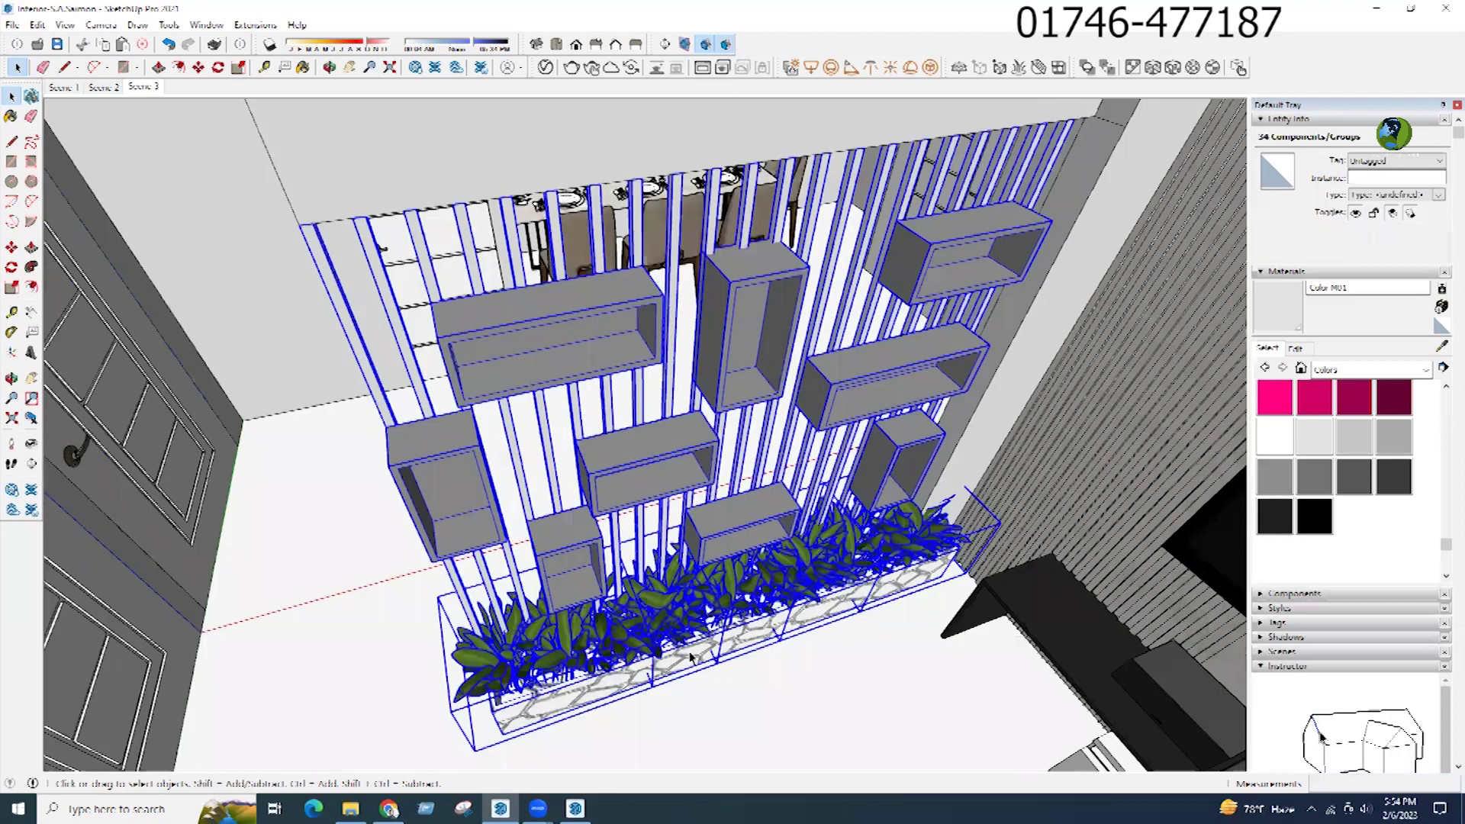
pyautogui.hotkey('ctrl', 'g')
# Step: Move the partition group across the floor toward the beam on the dining side
pyautogui.scroll(-2, 657, 652)
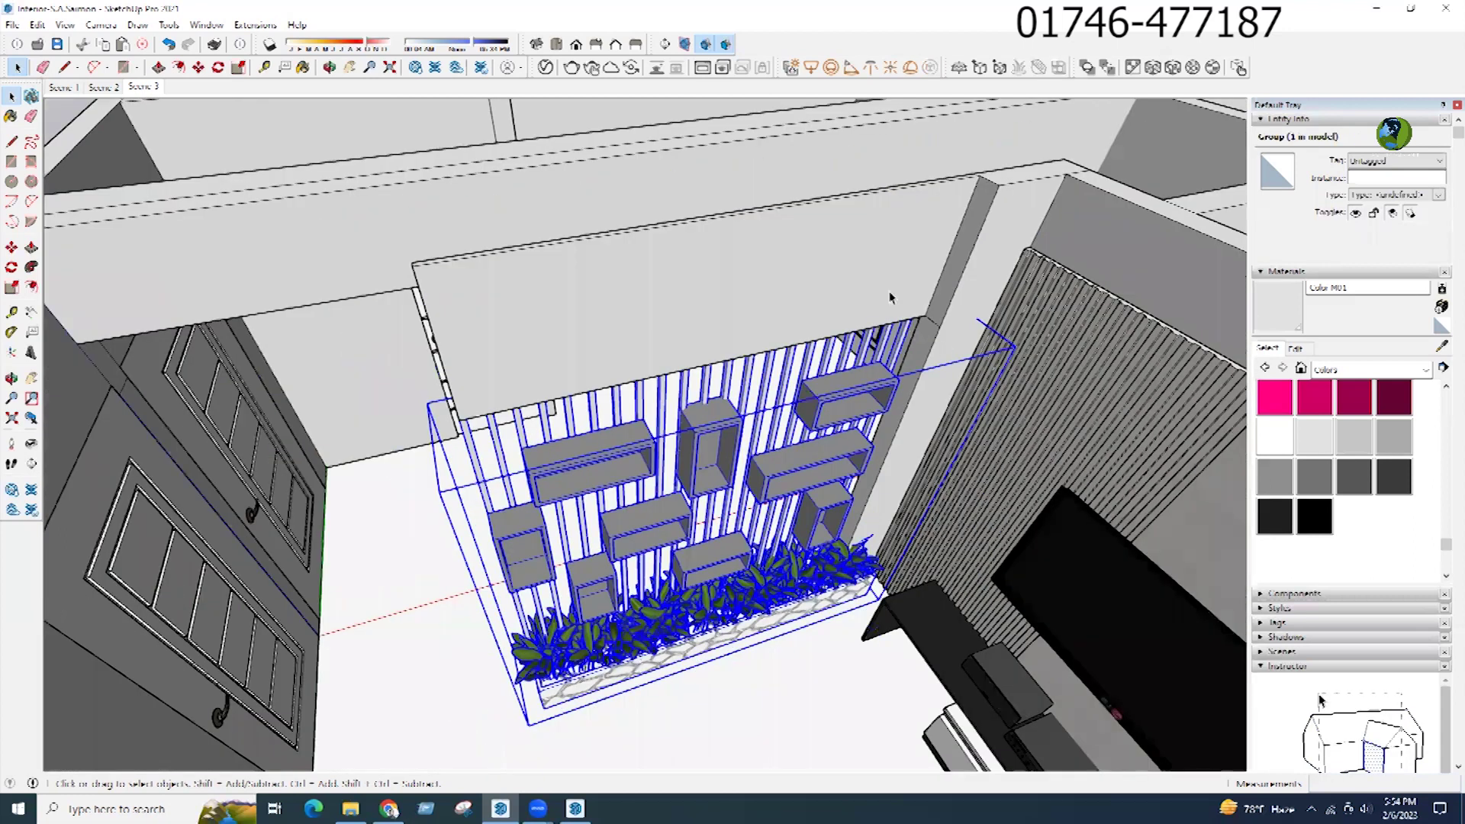
pyautogui.scroll(1, 882, 300)
pyautogui.moveTo(881, 300); pyautogui.dragTo(1002, 384, button='middle')
pyautogui.moveTo(1172, 415); pyautogui.dragTo(1256, 445, button='middle')
pyautogui.scroll(-2, 602, 486)
pyautogui.moveTo(602, 486); pyautogui.dragTo(803, 714, button='middle')
pyautogui.press('m')
pyautogui.click(794, 707)
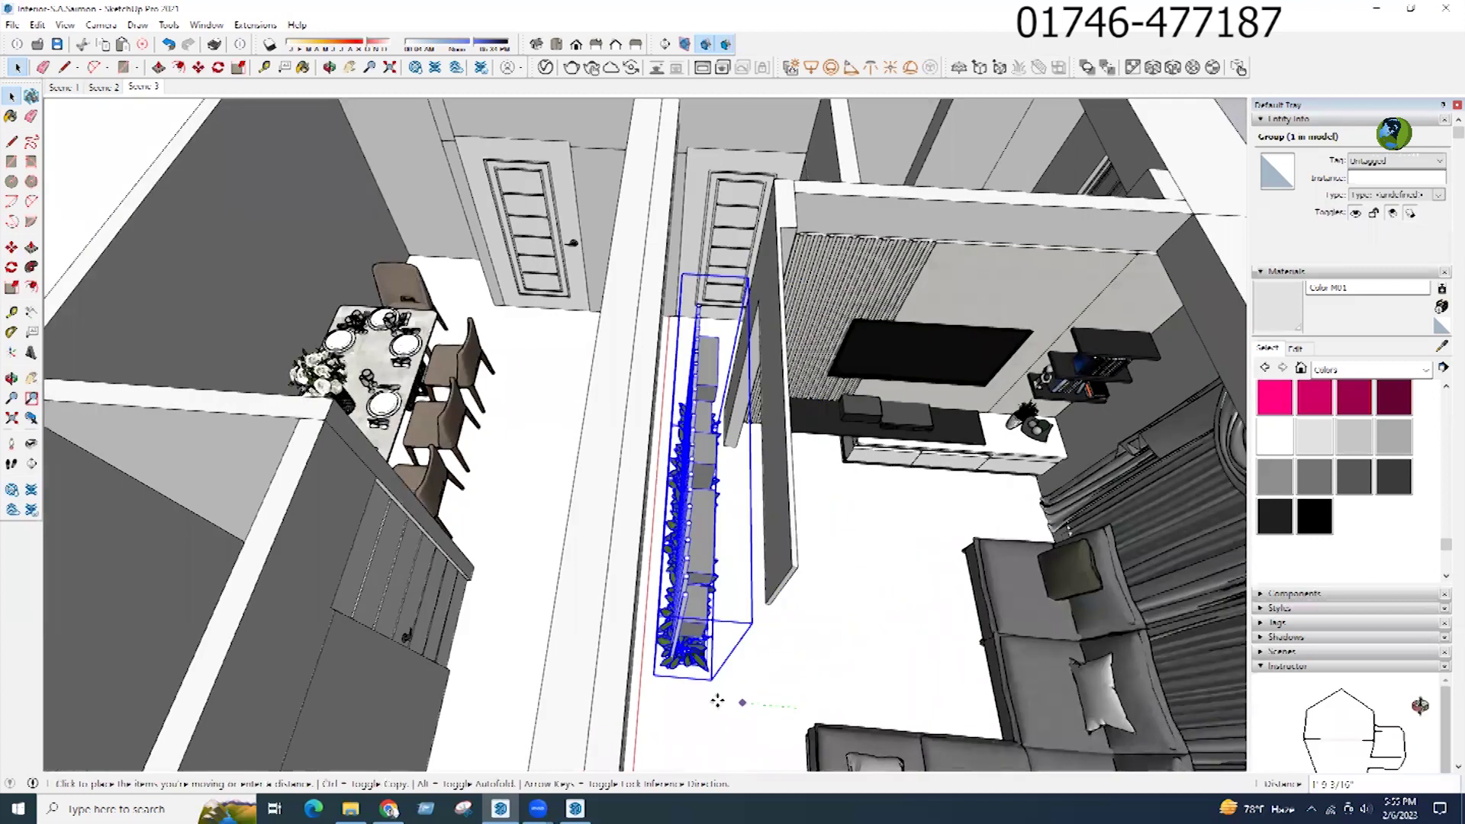
pyautogui.click(707, 697)
pyautogui.press('space')
# Step: Extend the hanging block's side face about 3 ft 4 in across to the beam beside the dining area
pyautogui.scroll(3, 626, 348)
pyautogui.moveTo(575, 416); pyautogui.dragTo(935, 345, button='middle')
pyautogui.doubleClick(935, 344)
pyautogui.press('l')
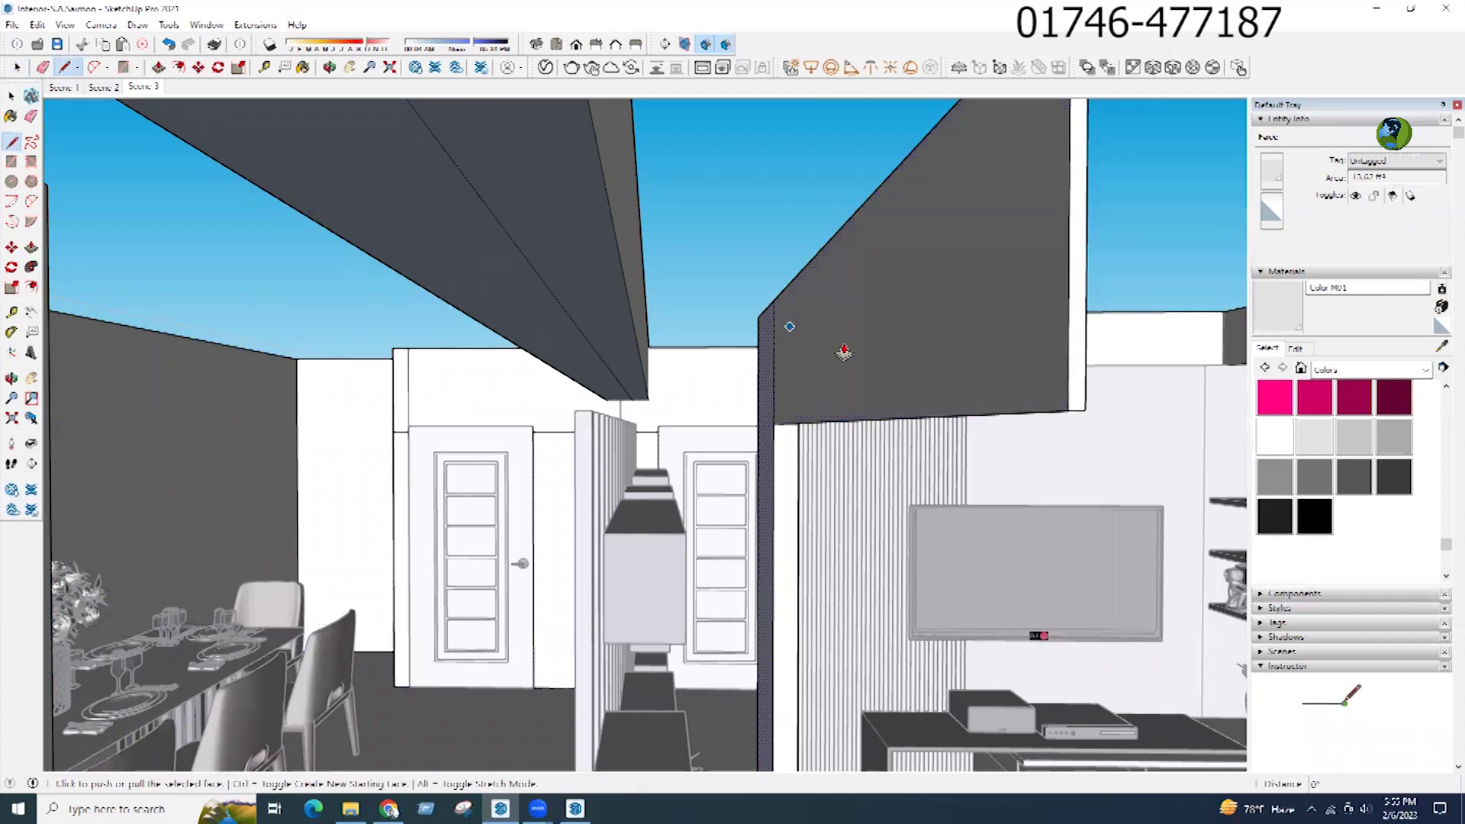
pyautogui.click(832, 393)
pyautogui.click(827, 385)
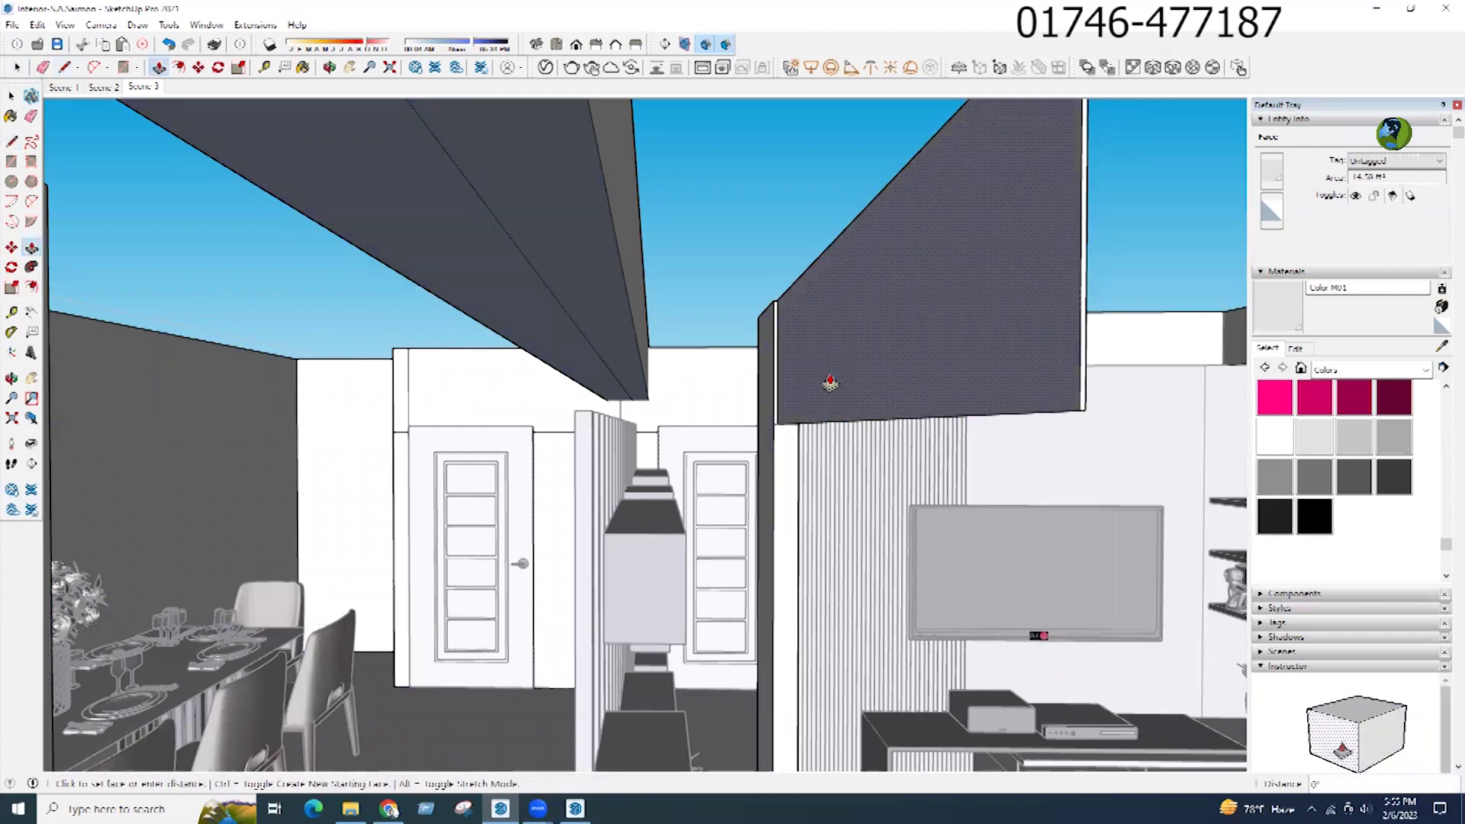
pyautogui.click(398, 279)
pyautogui.moveTo(399, 280); pyautogui.dragTo(595, 310, button='middle')
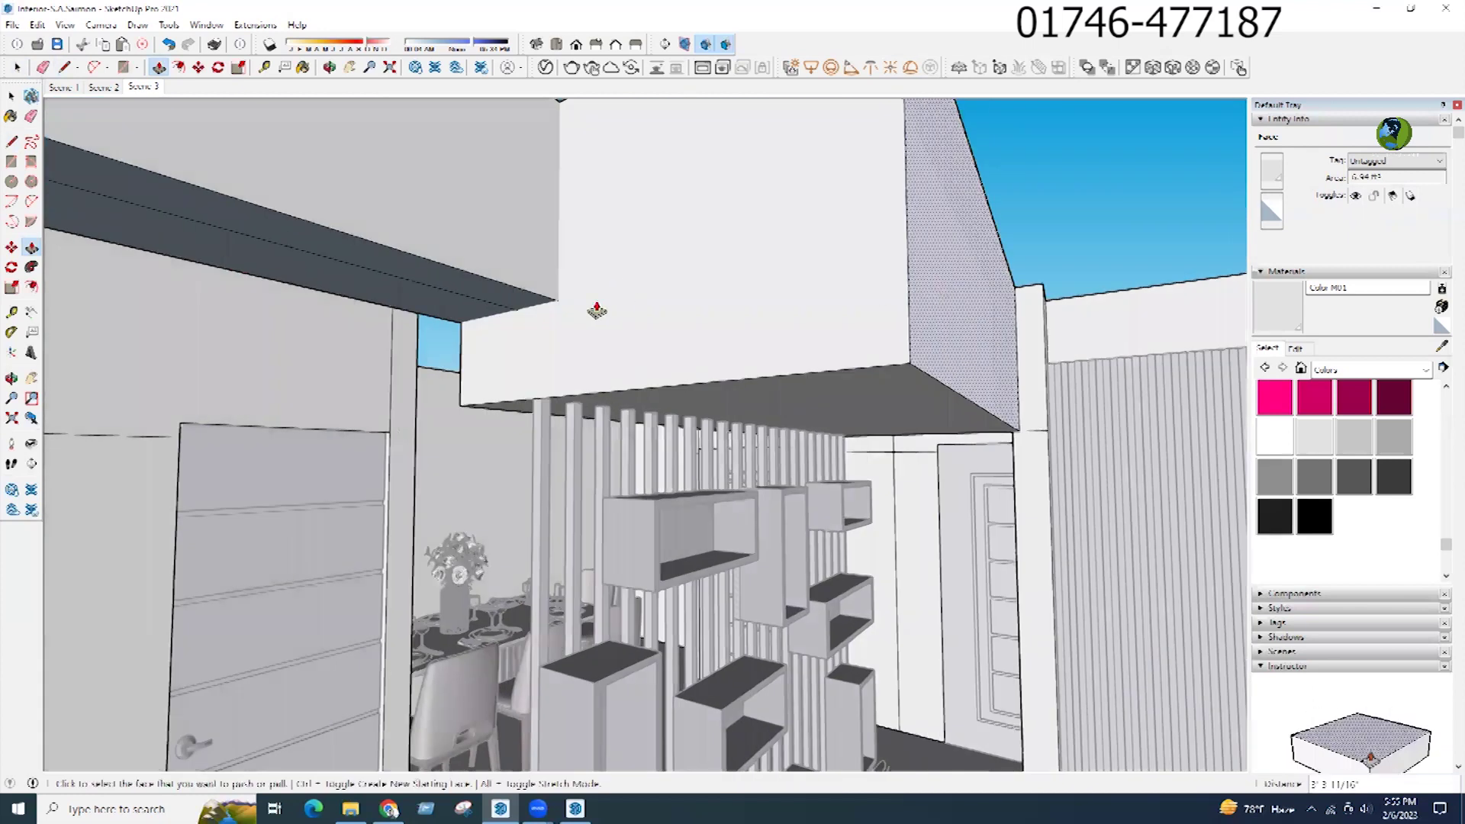
# Step: Push the block's living-room face back until it lies beneath the beam
pyautogui.click(603, 343)
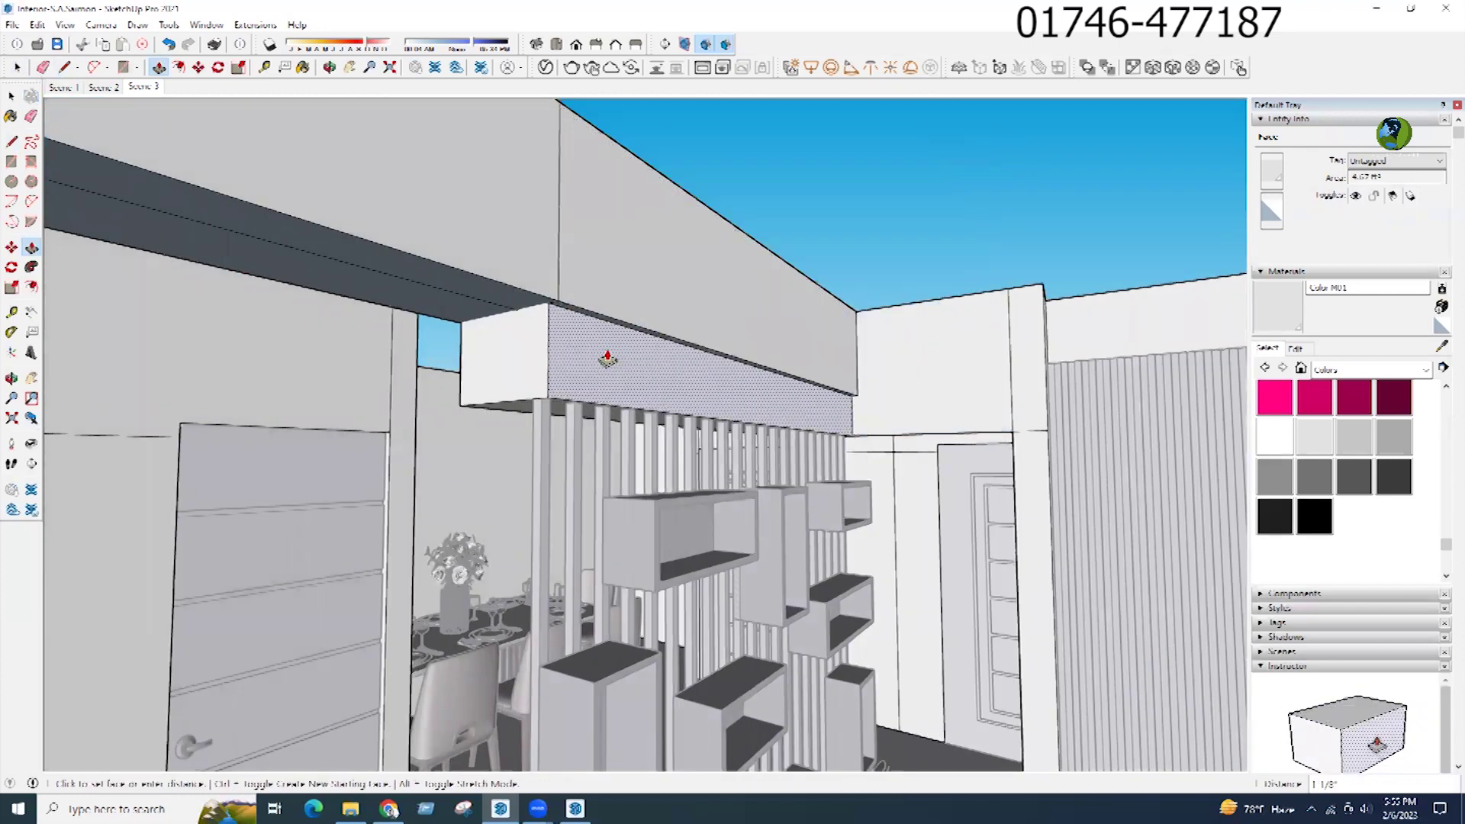
pyautogui.click(596, 252)
pyautogui.click(591, 250)
pyautogui.press('Escape')
# Step: Push or pull the block's living-room face again by a distance of 8
pyautogui.moveTo(598, 349); pyautogui.dragTo(648, 339, button='middle')
pyautogui.click(650, 339)
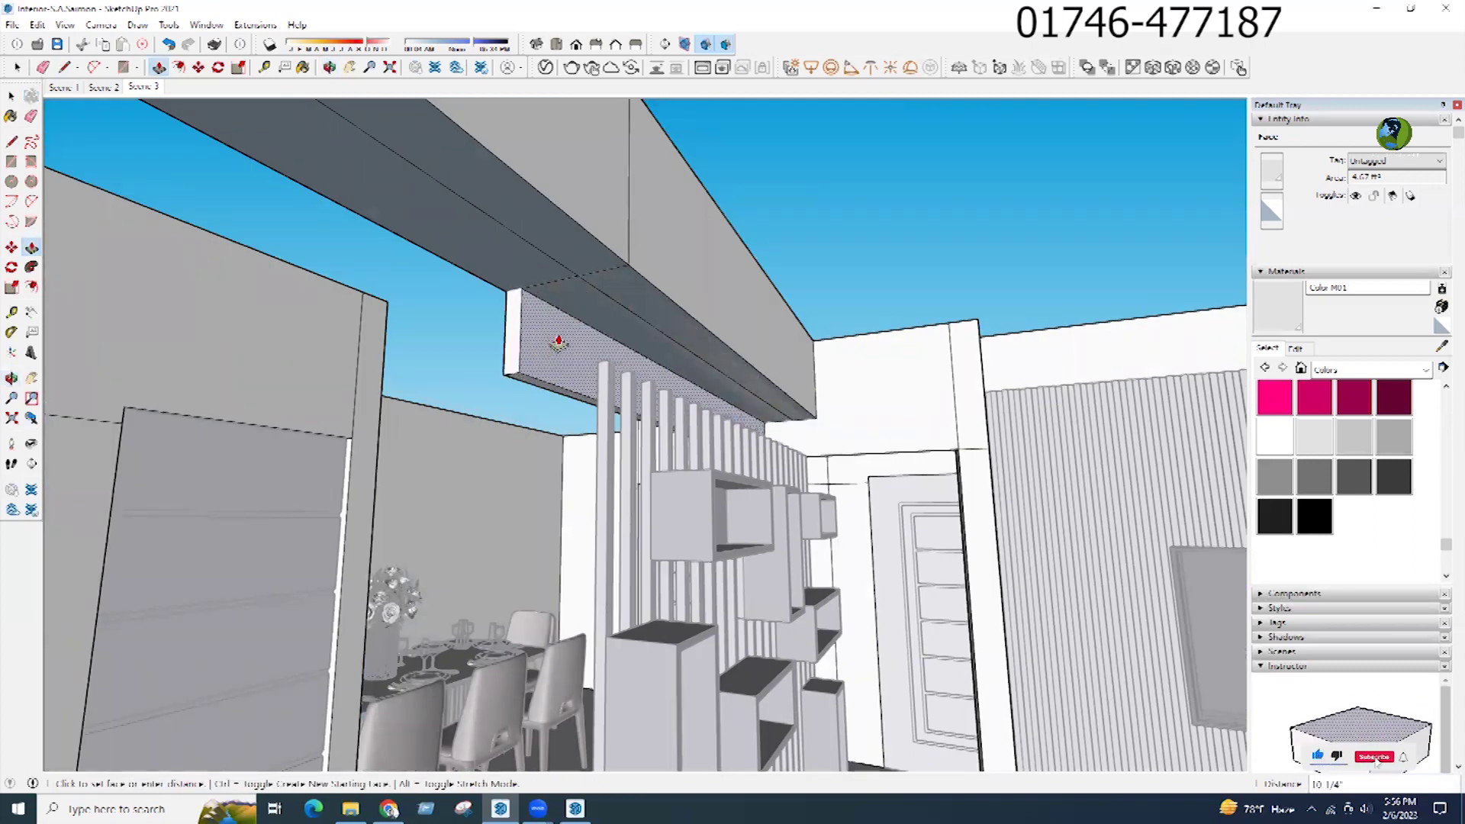
pyautogui.write('8')
pyautogui.press('Return')
pyautogui.scroll(3, 539, 301)
# Step: Draw a short guide line across the beam's underside and push the block's face to line up with its endpoint
pyautogui.press('l')
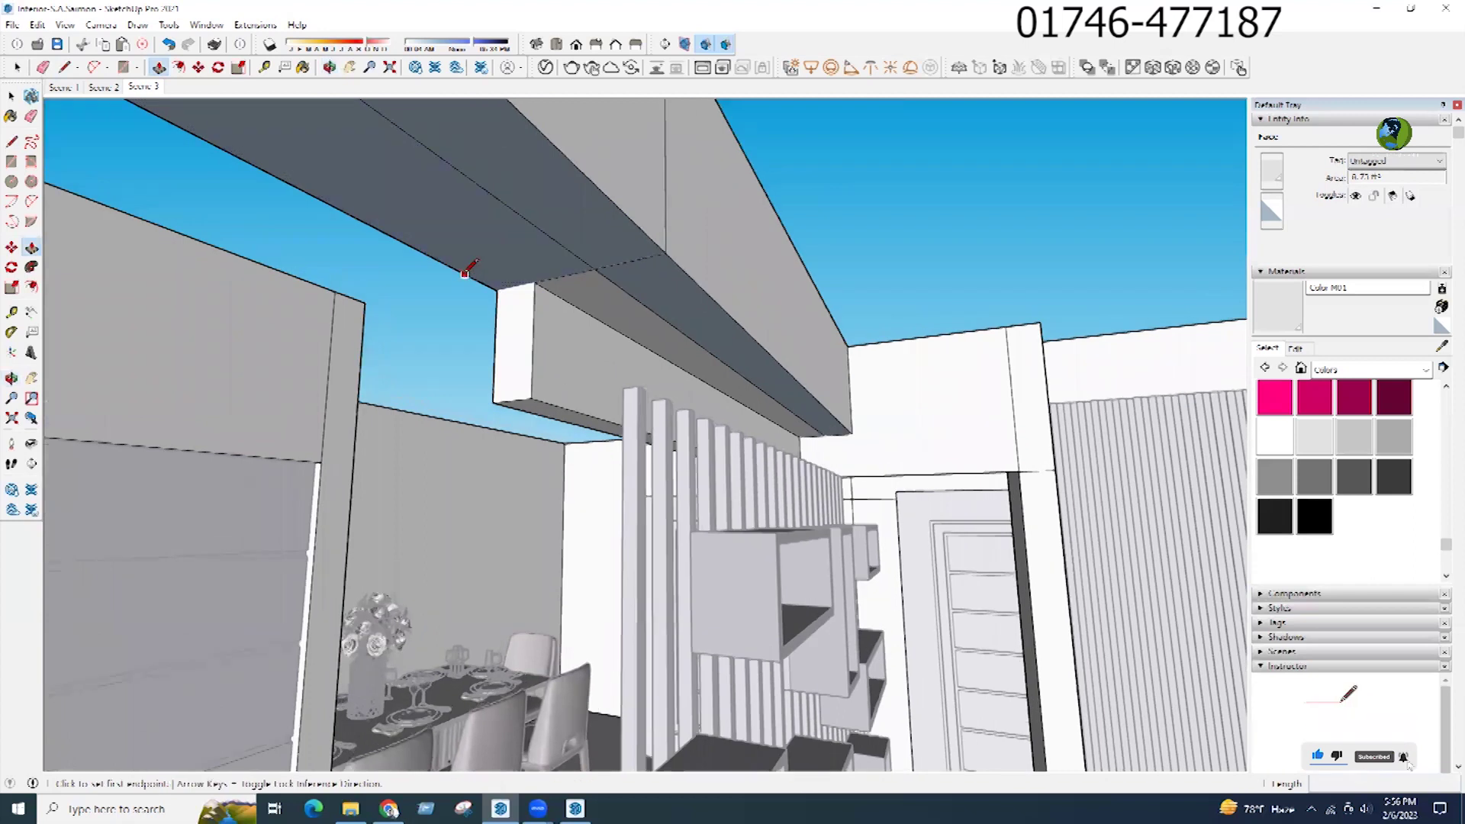
pyautogui.click(465, 272)
pyautogui.click(523, 260)
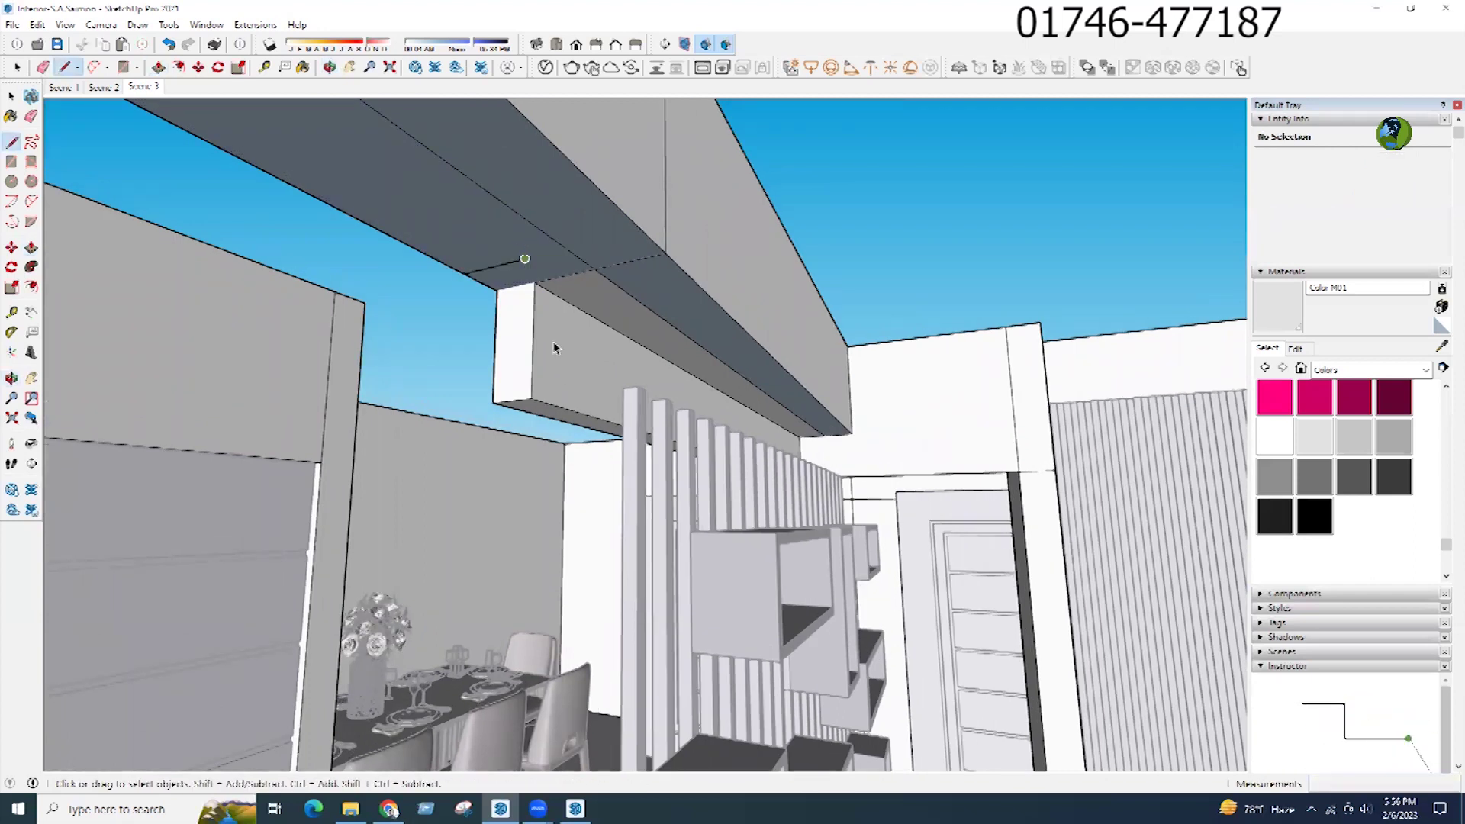
pyautogui.press('p')
pyautogui.click(549, 327)
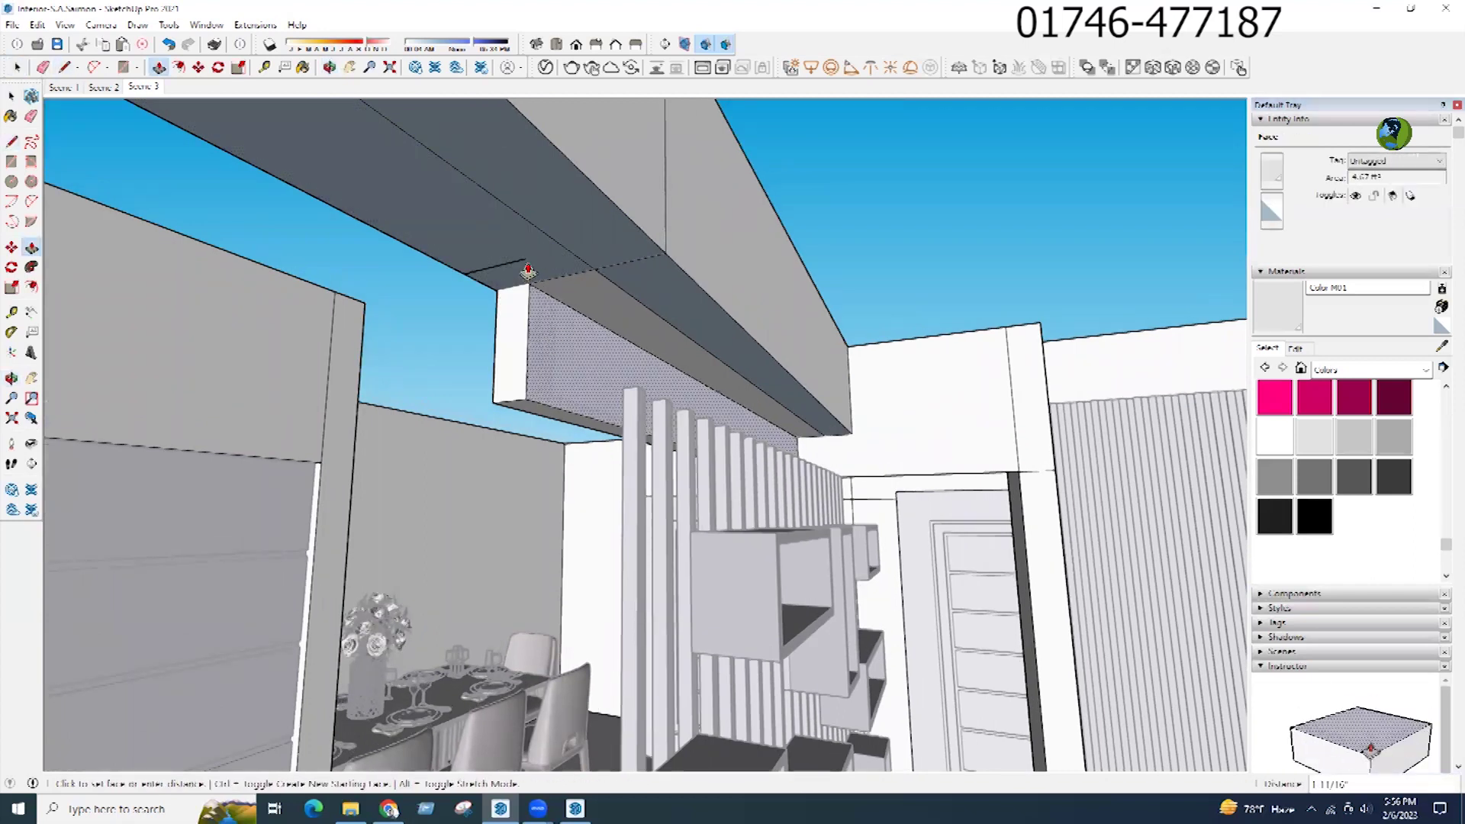
pyautogui.click(523, 268)
# Step: Erase the short guide line and try to erase the seam across the beam, undoing the damaging erasures
pyautogui.press('e')
pyautogui.click(587, 273)
pyautogui.hotkey('ctrl', 'z')
pyautogui.click(625, 268)
pyautogui.click(672, 229)
pyautogui.moveTo(680, 223); pyautogui.dragTo(651, 267)
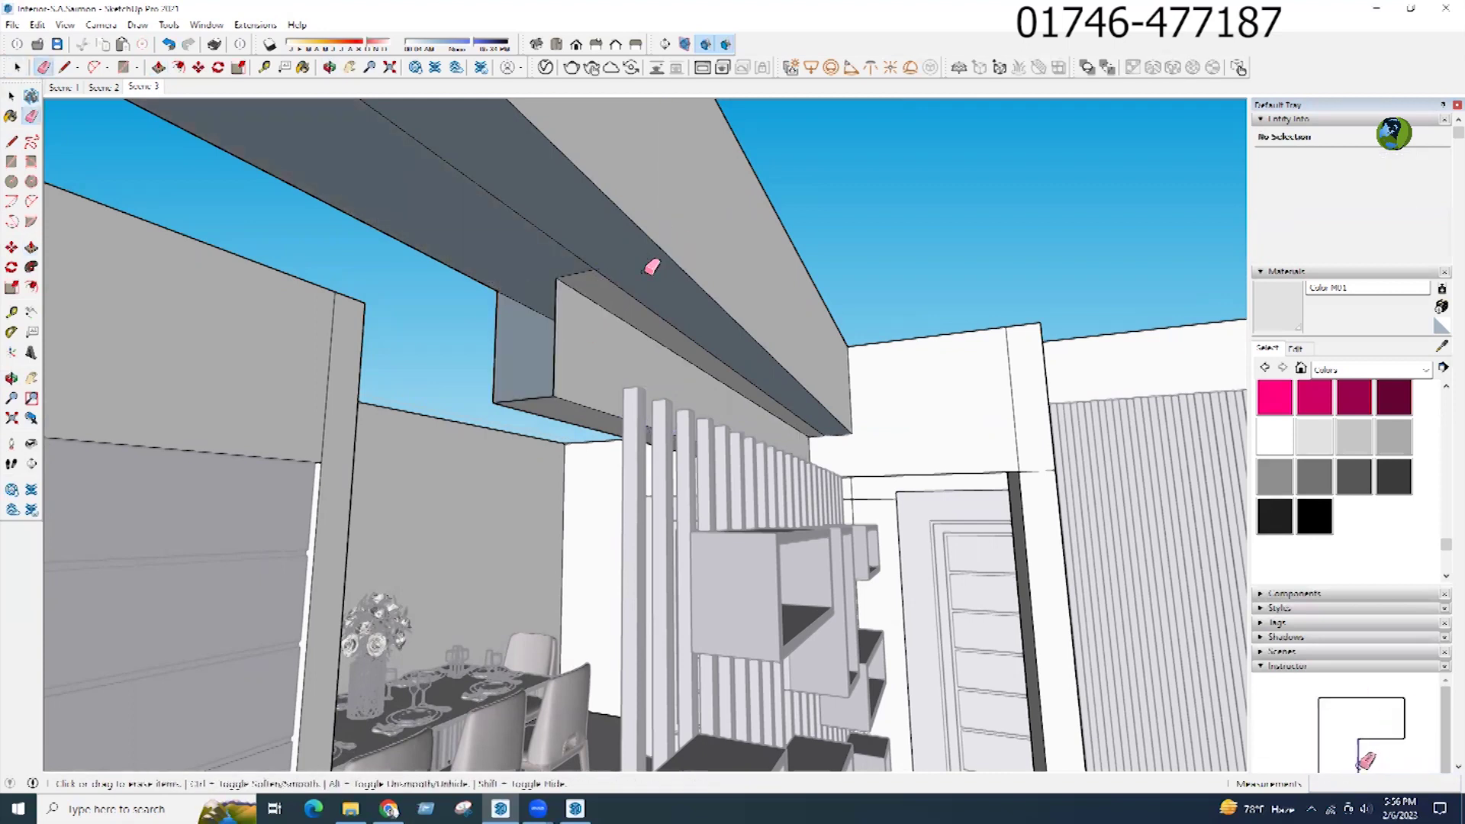
pyautogui.hotkey('ctrl', 'z')
# Step: Move the partition group so its first slat sits under the lower outer corner of the block
pyautogui.press('space')
pyautogui.click(633, 435)
pyautogui.click(632, 442)
pyautogui.moveTo(650, 440); pyautogui.dragTo(709, 450, button='middle')
pyautogui.press('m')
pyautogui.click(619, 393)
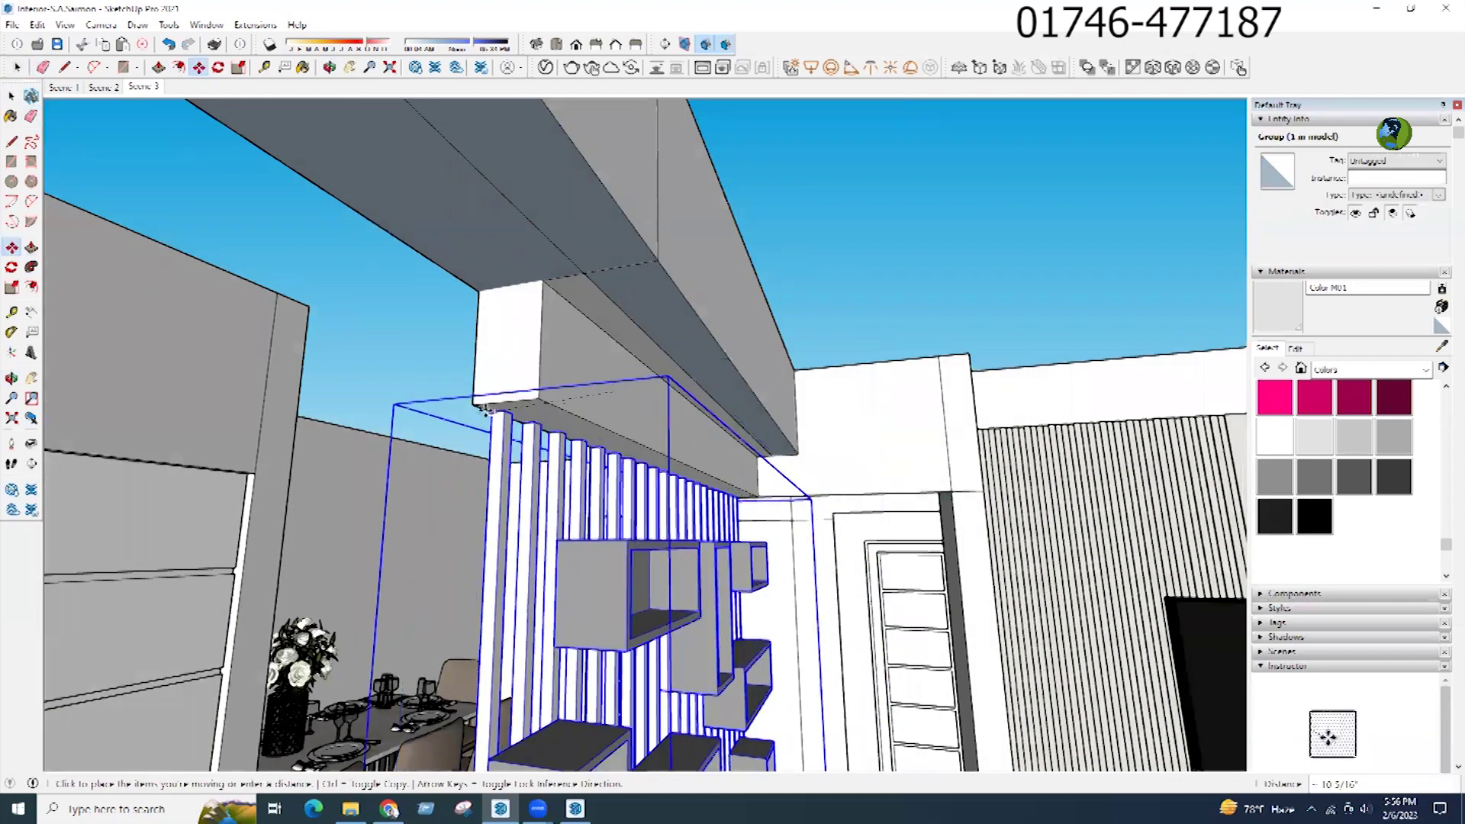
pyautogui.click(480, 406)
pyautogui.press('space')
# Step: Clear the leftover seam lines from the beam's underside, undoing the last erasure that breaks the faces
pyautogui.moveTo(637, 374); pyautogui.dragTo(710, 320, button='middle')
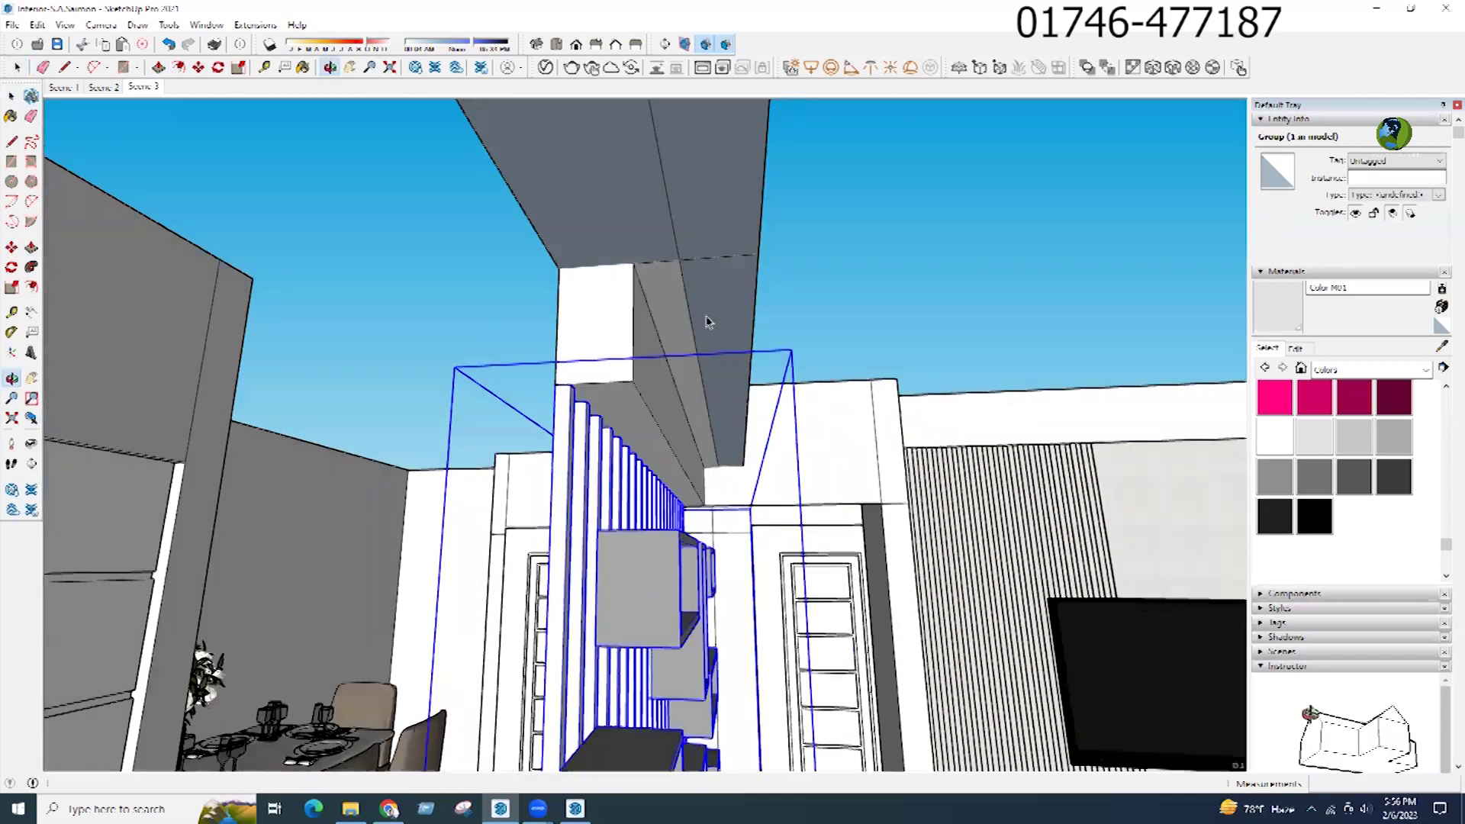
pyautogui.tripleClick(678, 290)
pyautogui.press('e')
pyautogui.click(666, 261)
pyautogui.click(682, 273)
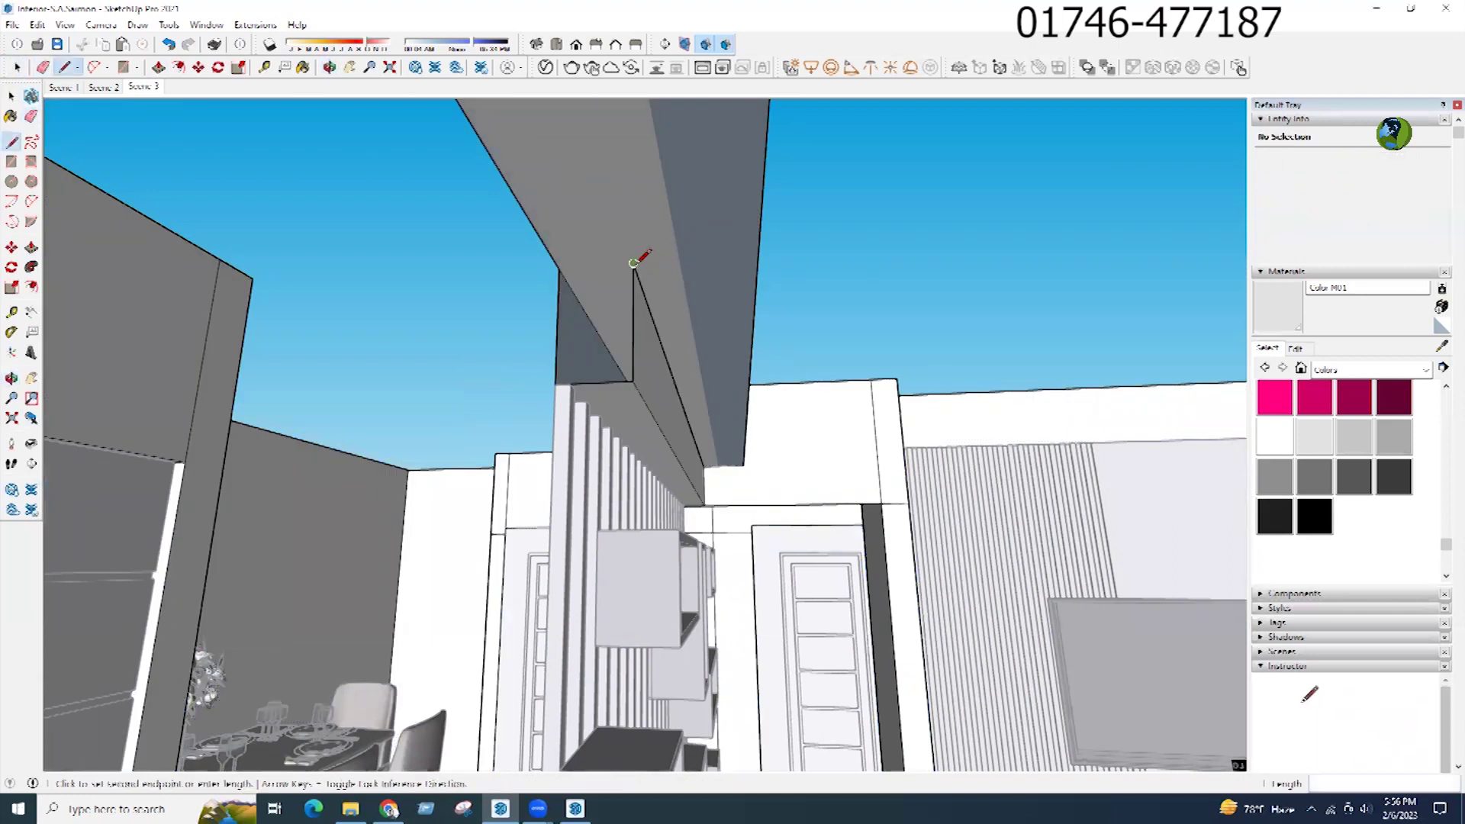
pyautogui.hotkey('ctrl', 'z')
# Step: Paint the beam's underside above the partition with Color M01
pyautogui.press('space')
pyautogui.moveTo(589, 275); pyautogui.dragTo(794, 304, button='middle')
pyautogui.click(794, 304)
pyautogui.press('b')
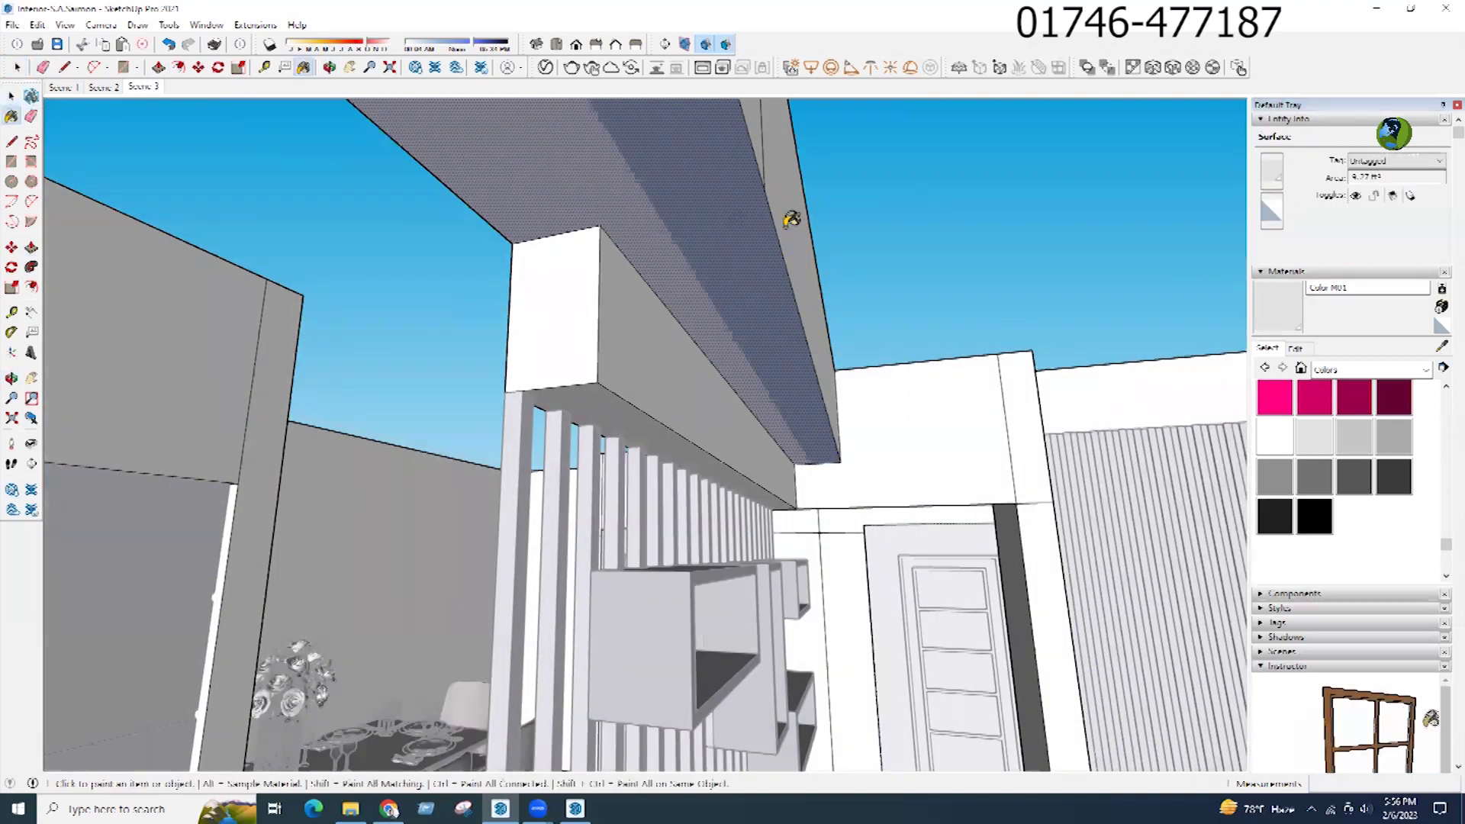
pyautogui.click(767, 237)
pyautogui.press('space')
pyautogui.moveTo(768, 163)
pyautogui.mouseDown(button='middle')
pyautogui.moveTo(523, 304)
pyautogui.moveTo(634, 532)
pyautogui.moveTo(702, 296)
pyautogui.moveTo(788, 268)
pyautogui.mouseUp(button='middle')
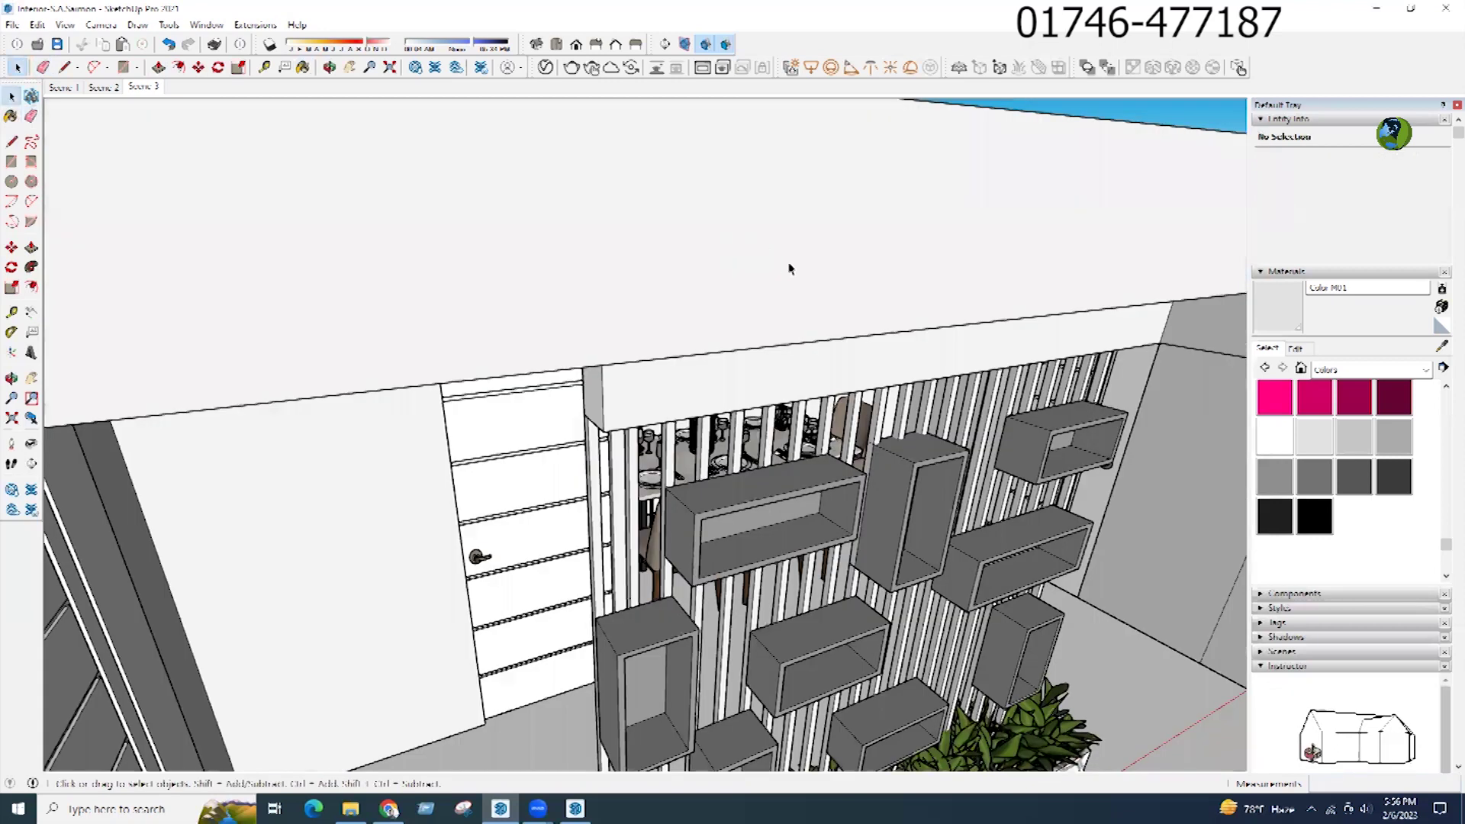
# Step: Open the wall geometry for editing and select the inner side face of the short wall at the column corner
pyautogui.scroll(-10, 779, 269)
pyautogui.scroll(6, 1019, 464)
pyautogui.moveTo(1021, 467); pyautogui.dragTo(1086, 666, button='middle')
pyautogui.scroll(-4, 357, 337)
pyautogui.moveTo(969, 270); pyautogui.dragTo(888, 324, button='middle')
pyautogui.scroll(3, 702, 222)
pyautogui.moveTo(700, 220); pyautogui.dragTo(328, 321, button='middle')
pyautogui.scroll(5, 610, 473)
pyautogui.moveTo(611, 473); pyautogui.dragTo(476, 486, button='middle')
pyautogui.scroll(3, 470, 467)
pyautogui.doubleClick(458, 449)
pyautogui.click(458, 449)
pyautogui.scroll(-2, 588, 647)
pyautogui.scroll(-3, 589, 650)
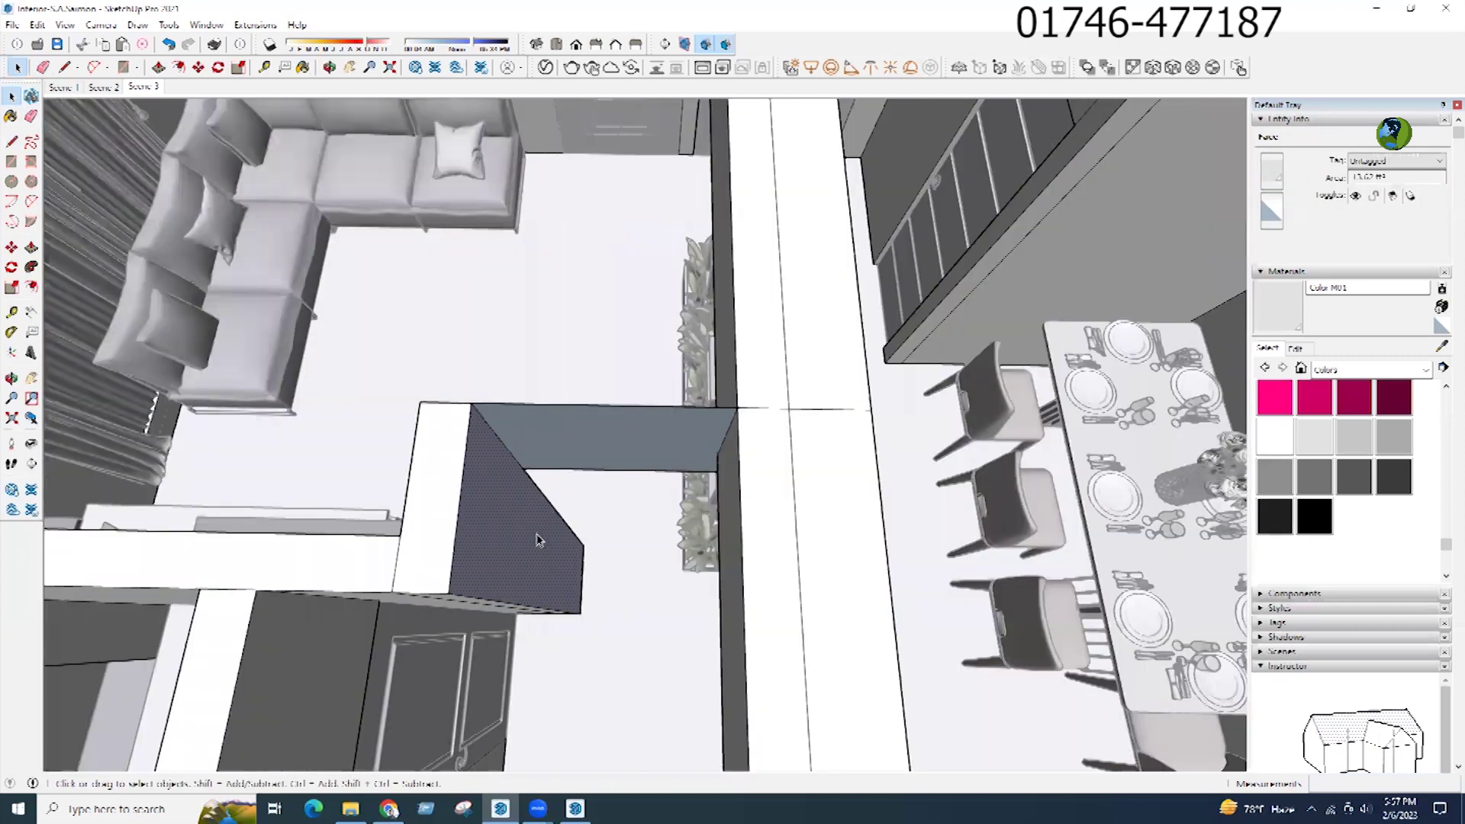
pyautogui.moveTo(540, 541); pyautogui.dragTo(477, 485, button='middle')
pyautogui.scroll(2, 471, 479)
pyautogui.press('l')
pyautogui.click(417, 278)
pyautogui.click(401, 327)
pyautogui.press('space')
pyautogui.hotkey('ctrl', 'z')
# Step: Split a narrow strip off the short wall's side face with a line and Push/Pull it across to the beam wall
pyautogui.press('l')
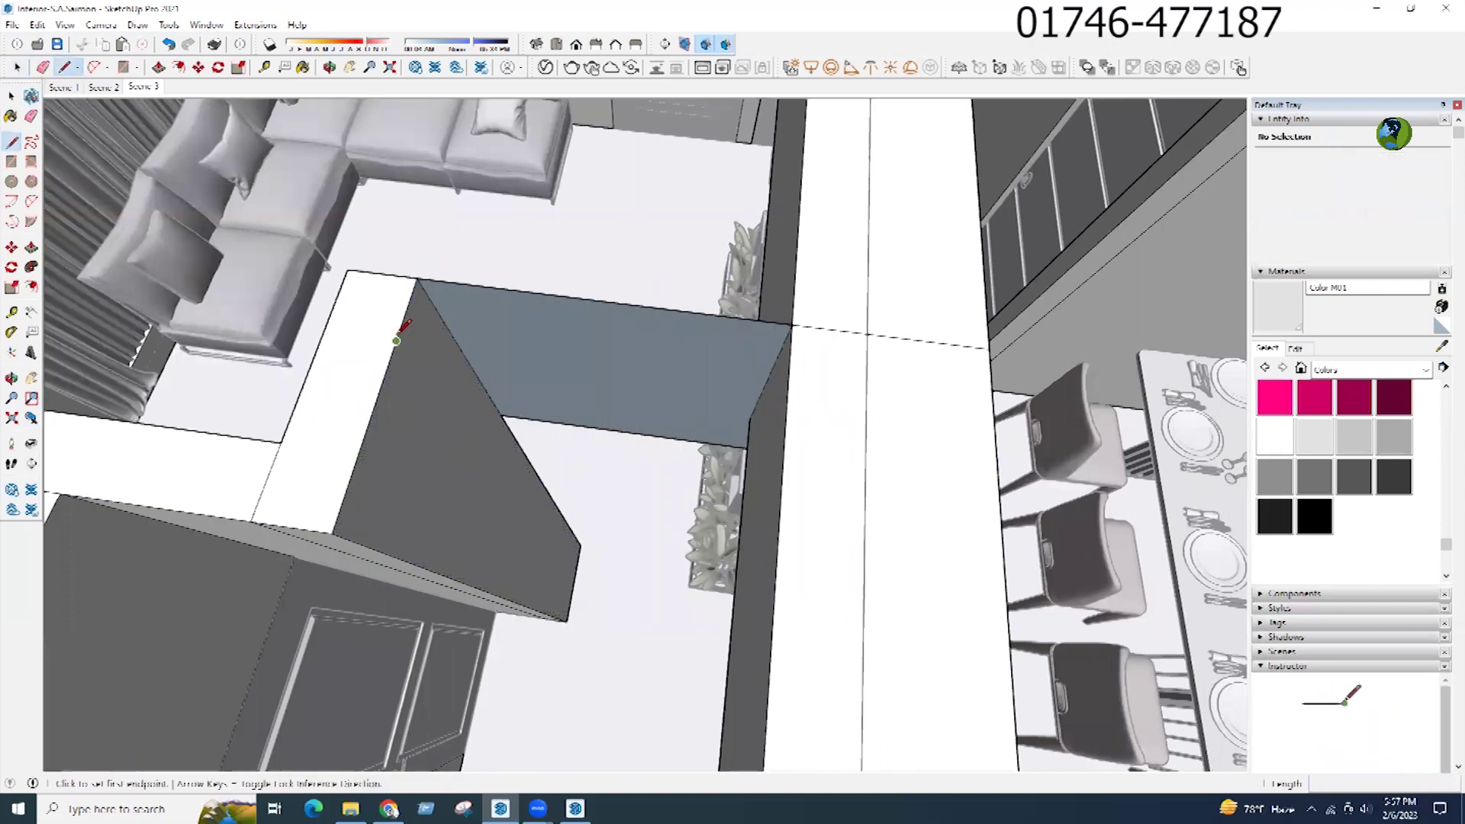
pyautogui.click(396, 341)
pyautogui.click(578, 562)
pyautogui.press('p')
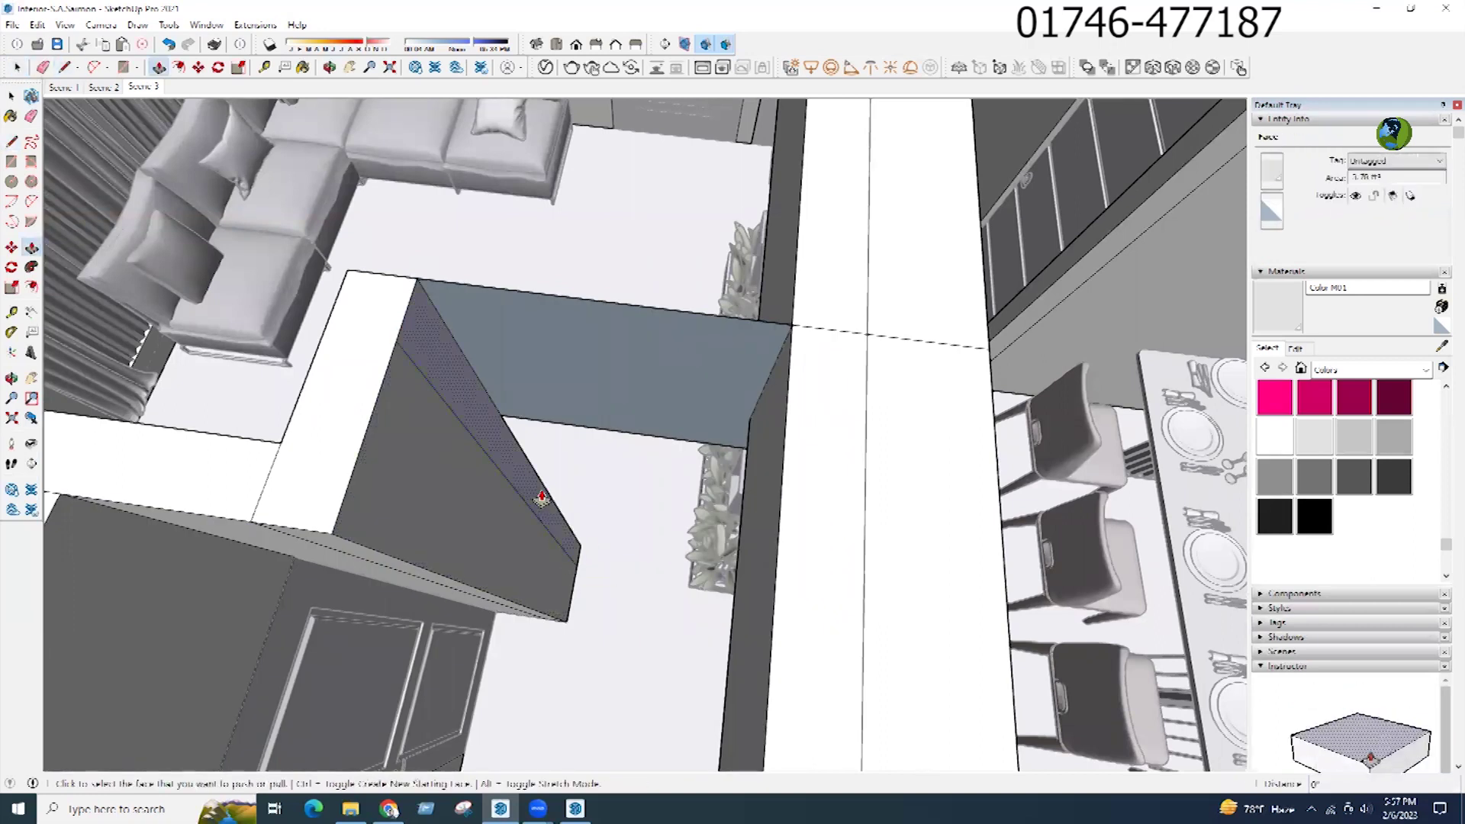
pyautogui.click(536, 507)
pyautogui.moveTo(801, 357); pyautogui.dragTo(466, 259, button='middle')
pyautogui.click(896, 422)
# Step: Push/Pull the faces around the new wall piece into alignment and leave the wall group
pyautogui.scroll(-1, 599, 418)
pyautogui.scroll(-1, 599, 418)
pyautogui.click(670, 639)
pyautogui.click(821, 416)
pyautogui.click(726, 625)
pyautogui.click(780, 568)
pyautogui.moveTo(780, 568)
pyautogui.mouseDown(button='middle')
pyautogui.moveTo(621, 327)
pyautogui.moveTo(497, 386)
pyautogui.moveTo(572, 412)
pyautogui.moveTo(959, 419)
pyautogui.moveTo(953, 356)
pyautogui.moveTo(948, 409)
pyautogui.moveTo(905, 425)
pyautogui.moveTo(915, 458)
pyautogui.moveTo(935, 317)
pyautogui.moveTo(830, 435)
pyautogui.moveTo(886, 350)
pyautogui.moveTo(466, 388)
pyautogui.mouseUp(button='middle')
pyautogui.press('e')
pyautogui.moveTo(574, 393); pyautogui.dragTo(538, 396, button='middle')
pyautogui.press('space')
pyautogui.scroll(-5, 538, 395)
pyautogui.click(758, 560)
# Step: Move the slat partition group with its planter so its end sits flush against the column wall
pyautogui.moveTo(759, 559)
pyautogui.mouseDown(button='middle')
pyautogui.moveTo(331, 371)
pyautogui.moveTo(267, 372)
pyautogui.mouseUp(button='middle')
pyautogui.scroll(3, 588, 569)
pyautogui.scroll(-5, 725, 555)
pyautogui.scroll(6, 337, 675)
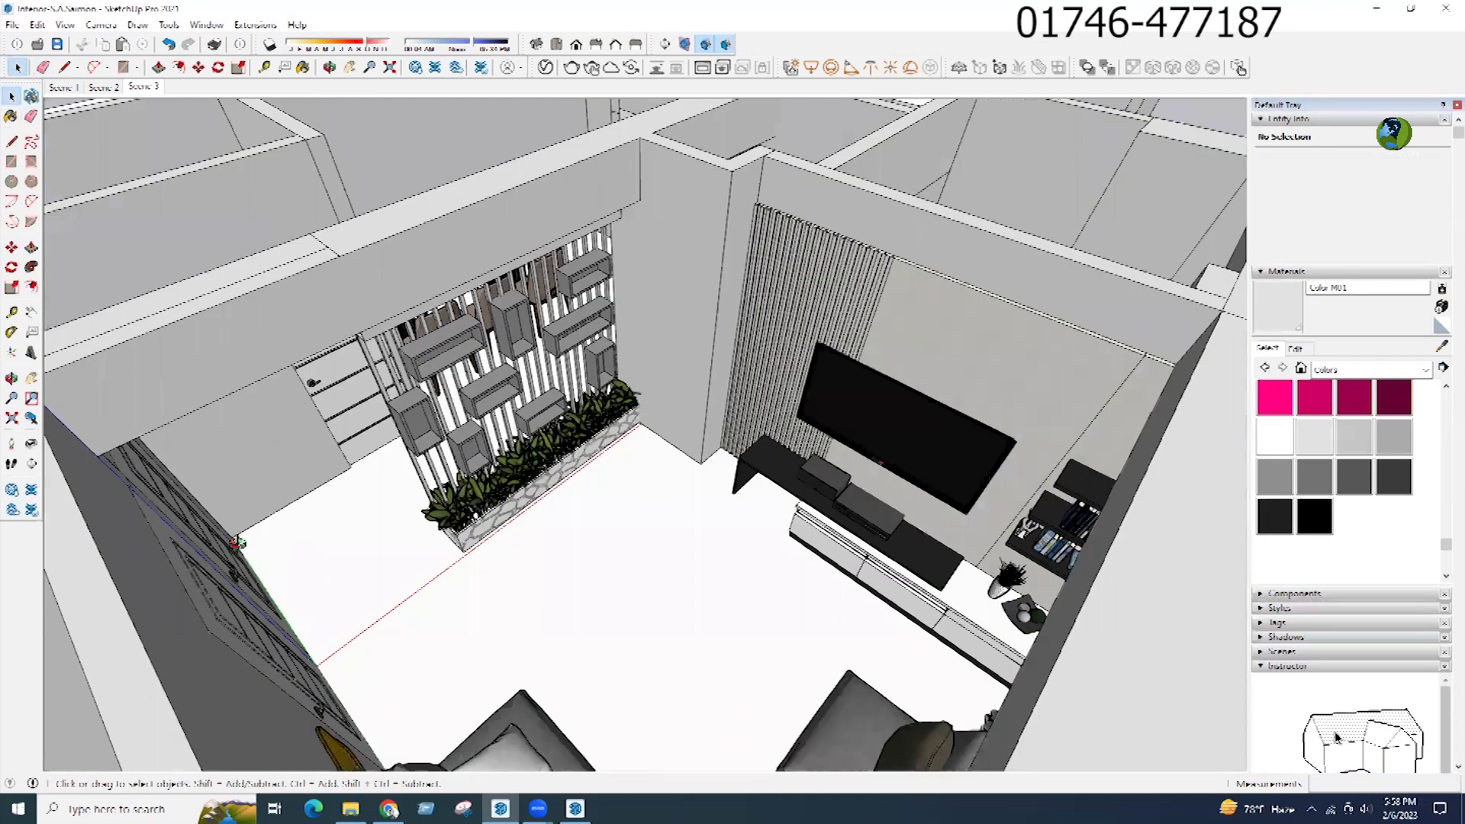
pyautogui.moveTo(337, 670)
pyautogui.mouseDown(button='middle')
pyautogui.moveTo(534, 649)
pyautogui.moveTo(521, 188)
pyautogui.mouseUp(button='middle')
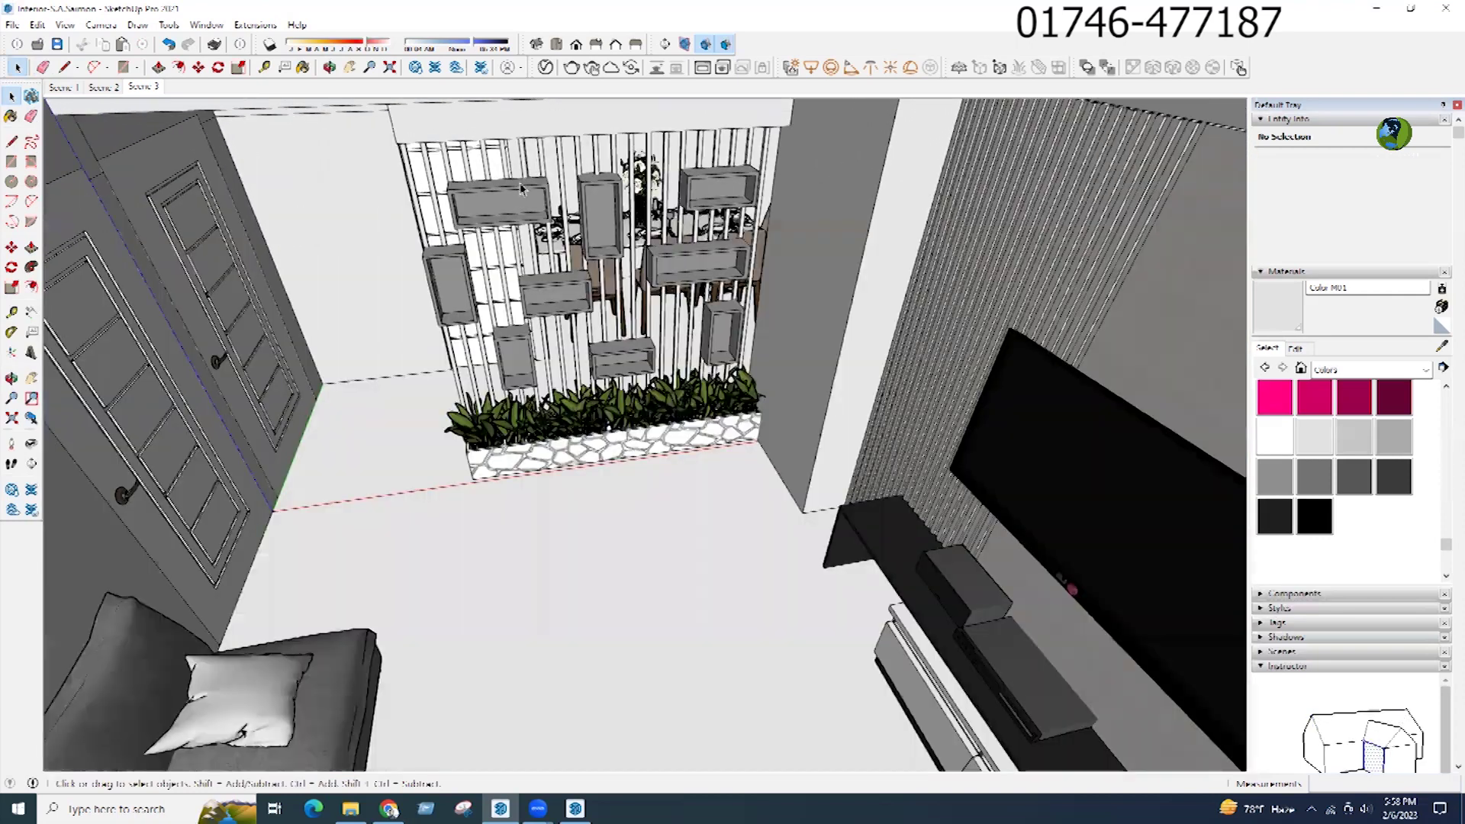
pyautogui.moveTo(494, 254); pyautogui.dragTo(500, 293, button='middle')
pyautogui.click(677, 438)
pyautogui.scroll(2, 677, 438)
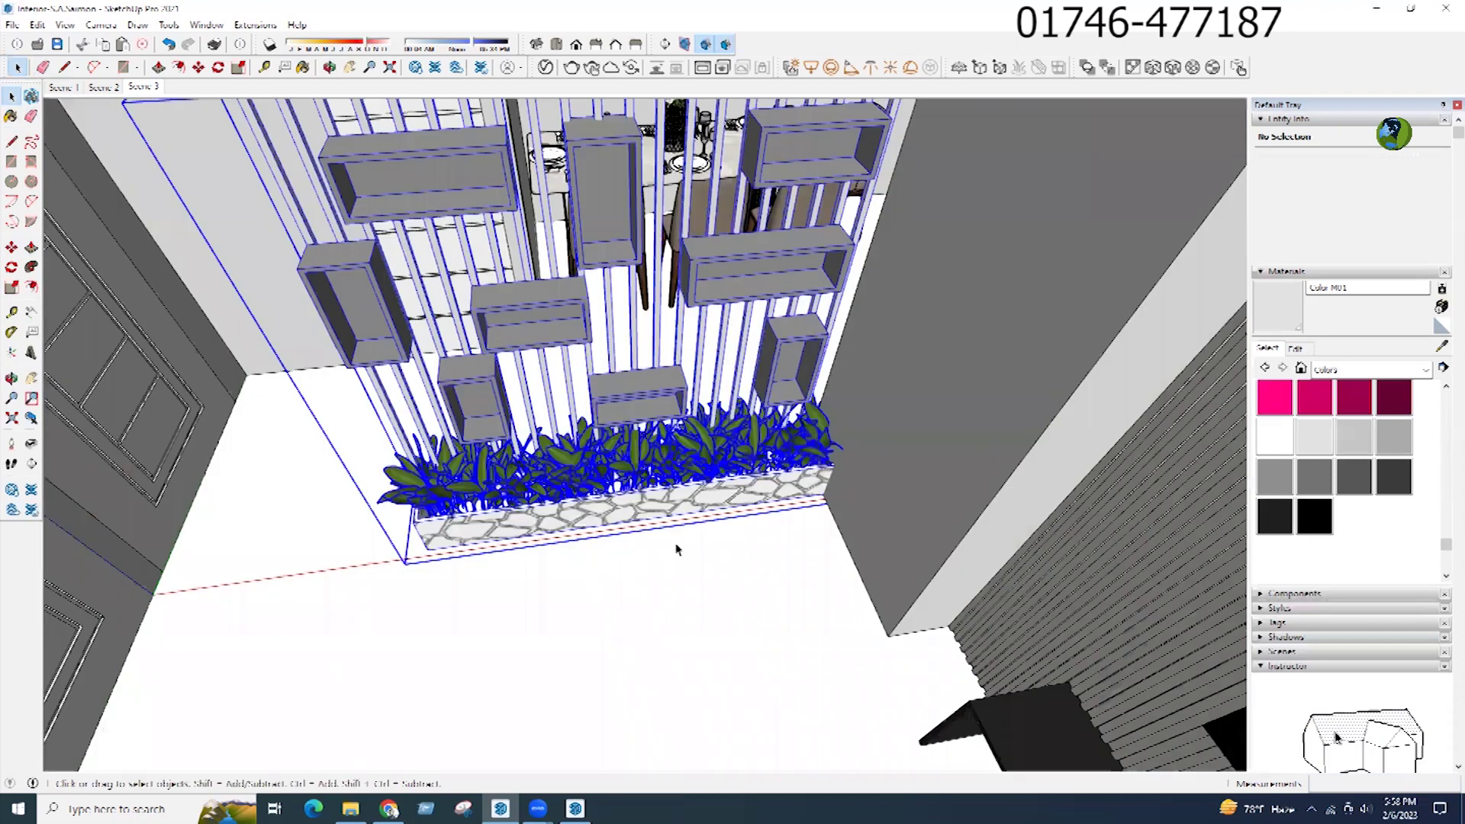
pyautogui.scroll(-2, 745, 536)
pyautogui.scroll(2, 736, 565)
pyautogui.press('m')
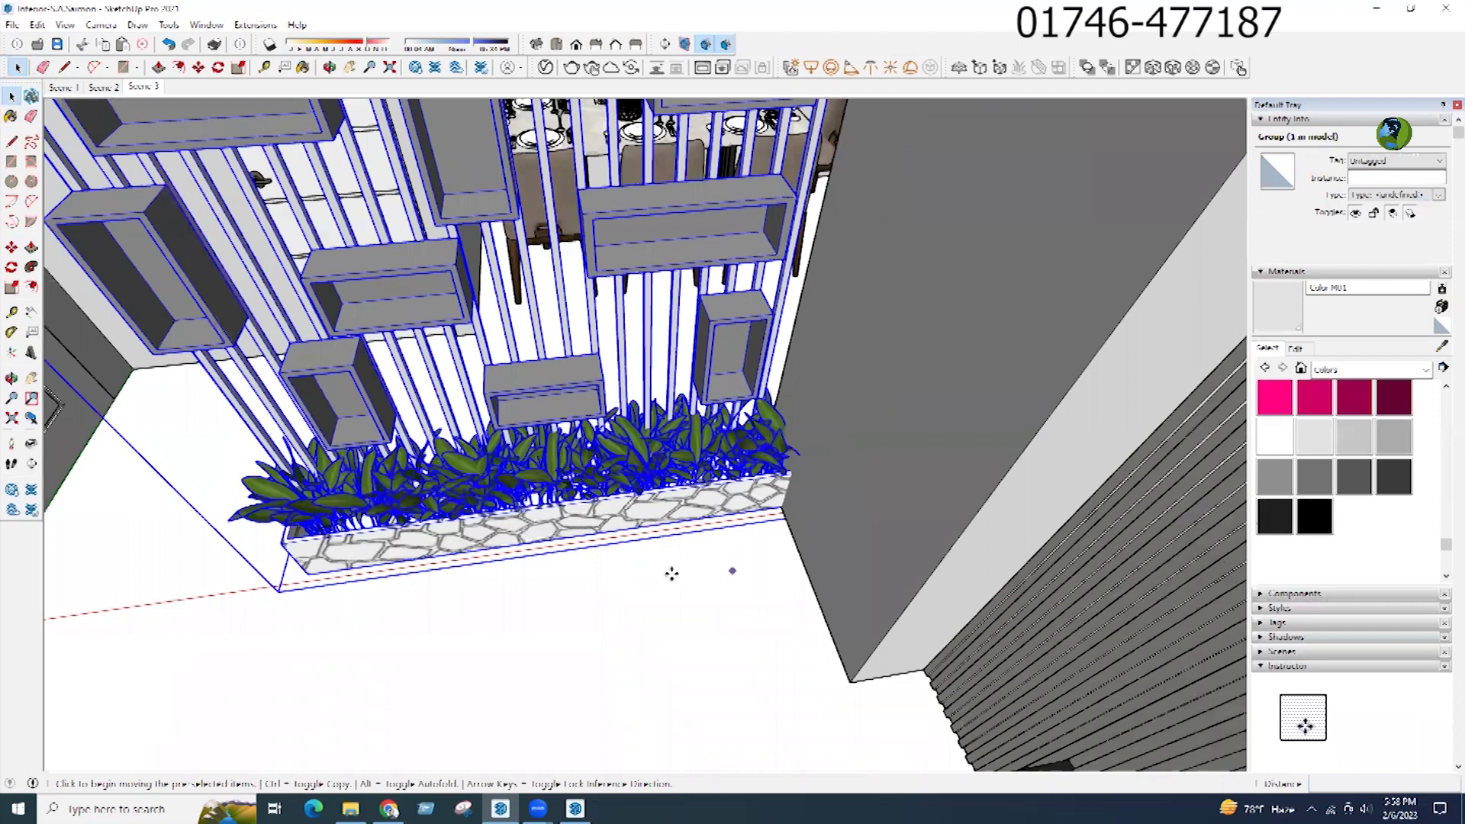
pyautogui.scroll(1, 672, 574)
pyautogui.scroll(2, 766, 485)
pyautogui.click(798, 472)
pyautogui.click(830, 466)
pyautogui.press('space')
# Step: Inside the partition group, copy the last slat towards the column wall and repeat the copy twice at the same spacing
pyautogui.scroll(-2, 778, 621)
pyautogui.moveTo(680, 403); pyautogui.dragTo(632, 399, button='middle')
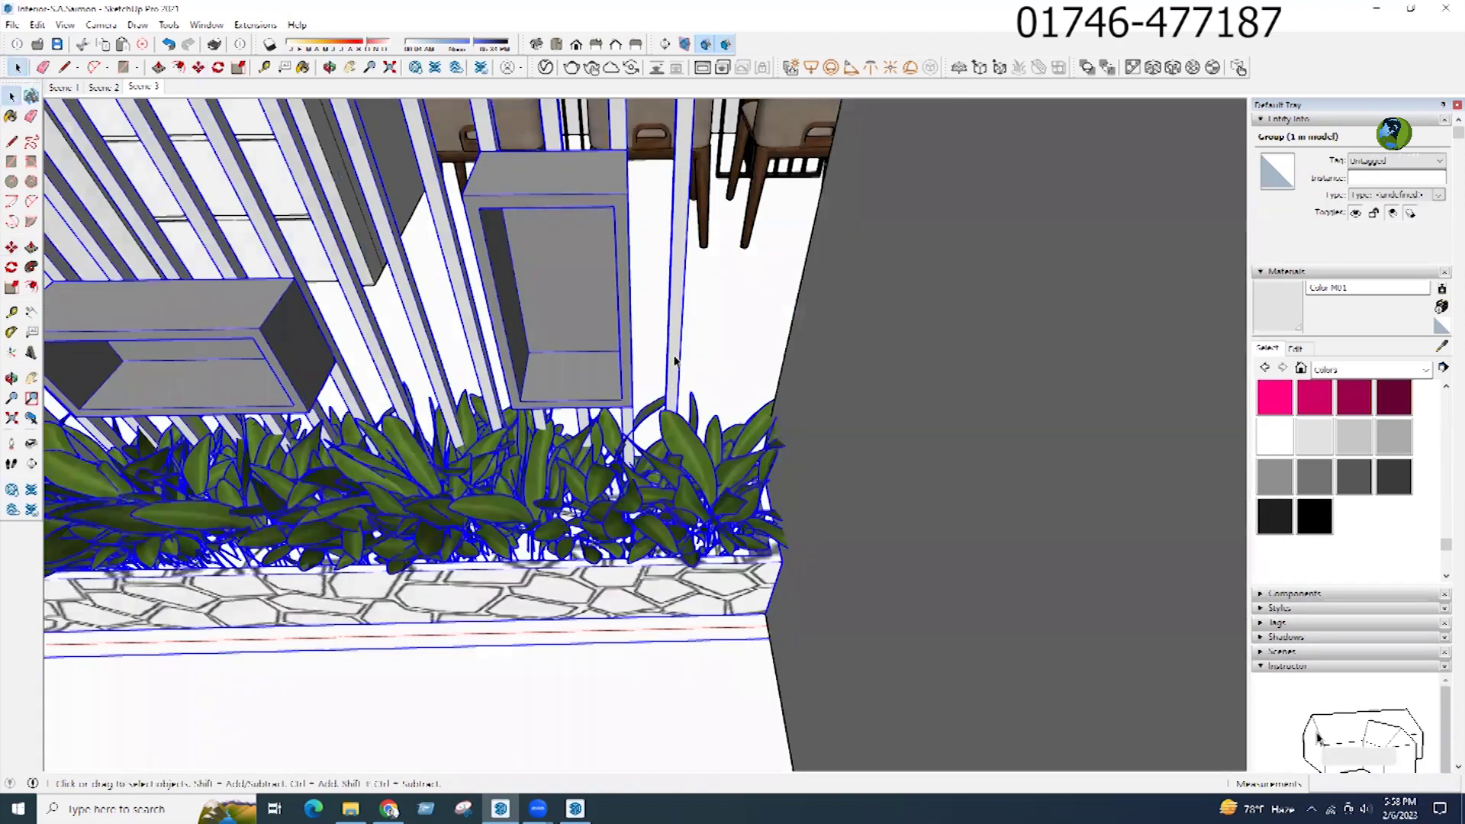
pyautogui.doubleClick(674, 361)
pyautogui.click(674, 361)
pyautogui.scroll(2, 675, 361)
pyautogui.scroll(-3, 668, 629)
pyautogui.press('m')
pyautogui.scroll(2, 608, 229)
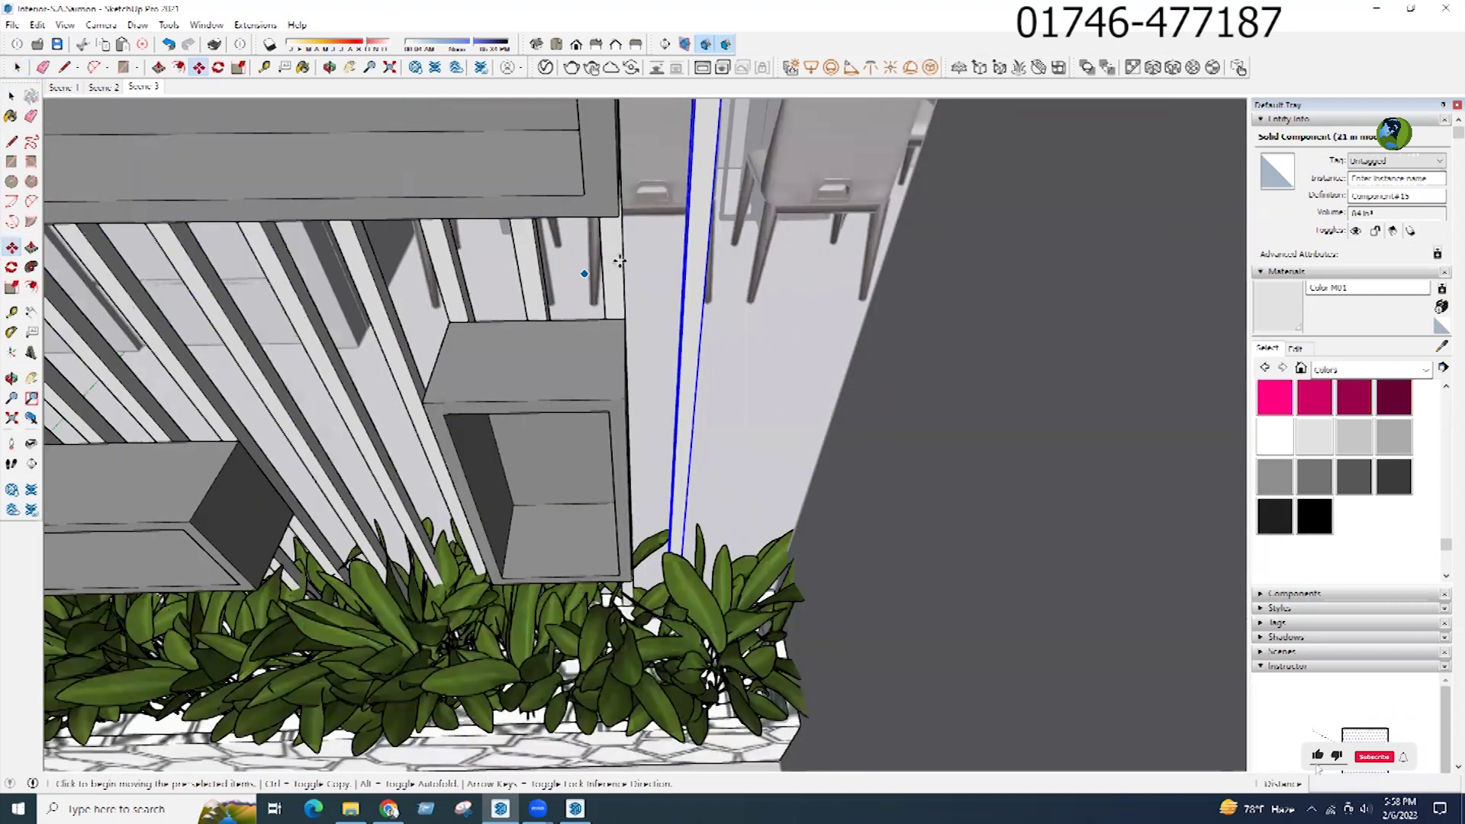
pyautogui.click(619, 261)
pyautogui.press('ctrl')
pyautogui.click(723, 465)
pyautogui.write('x')
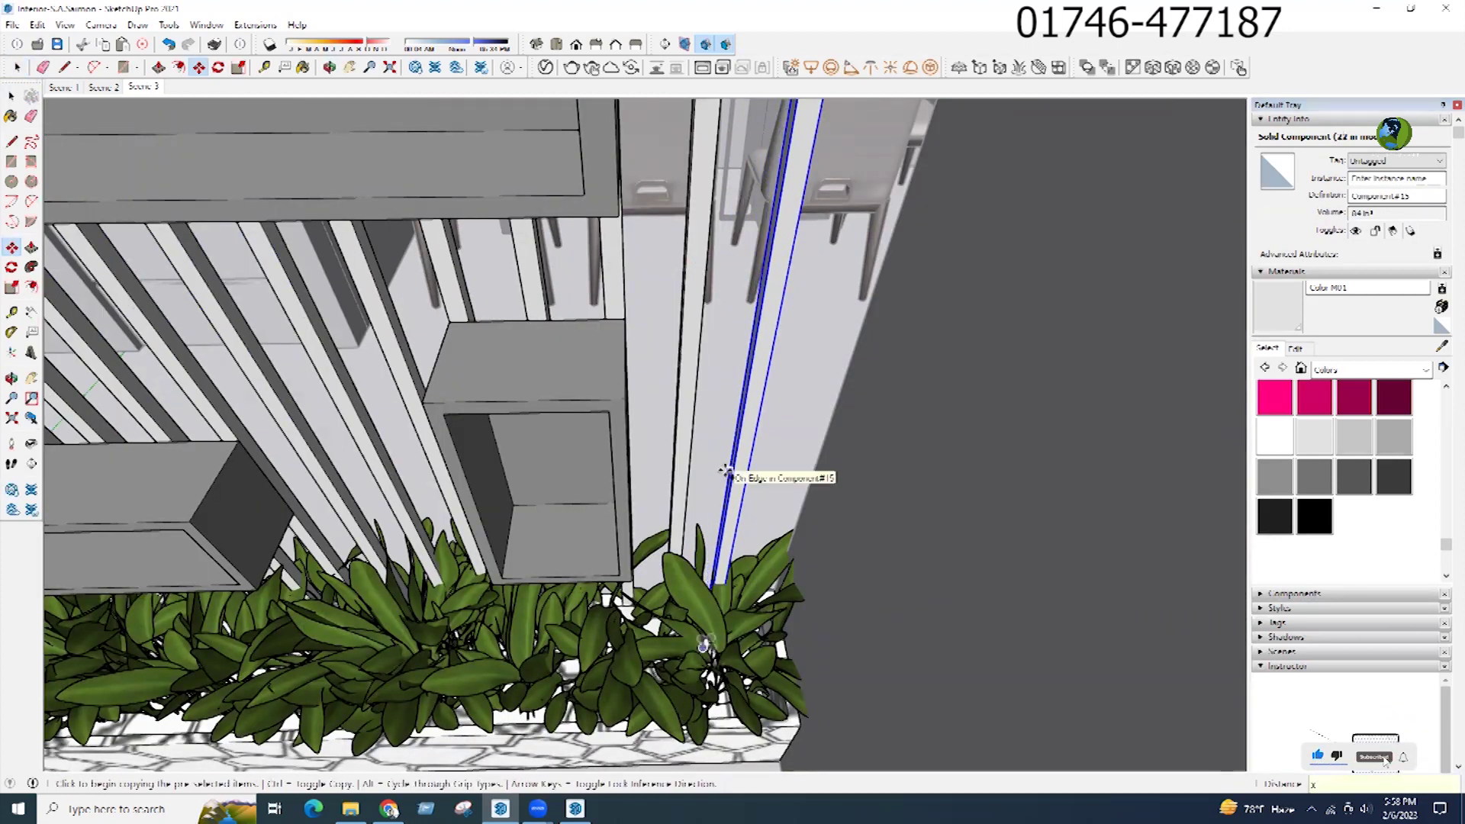
pyautogui.write('2')
pyautogui.press('Return')
pyautogui.press('space')
pyautogui.click(789, 491)
pyautogui.click(789, 492)
# Step: Extend the end face of the block above the partition out to the first slat and close its group
pyautogui.scroll(-5, 791, 615)
pyautogui.moveTo(711, 548); pyautogui.dragTo(718, 402, button='middle')
pyautogui.moveTo(720, 477); pyautogui.dragTo(718, 492, button='middle')
pyautogui.moveTo(797, 441); pyautogui.dragTo(971, 451, button='middle')
pyautogui.doubleClick(507, 149)
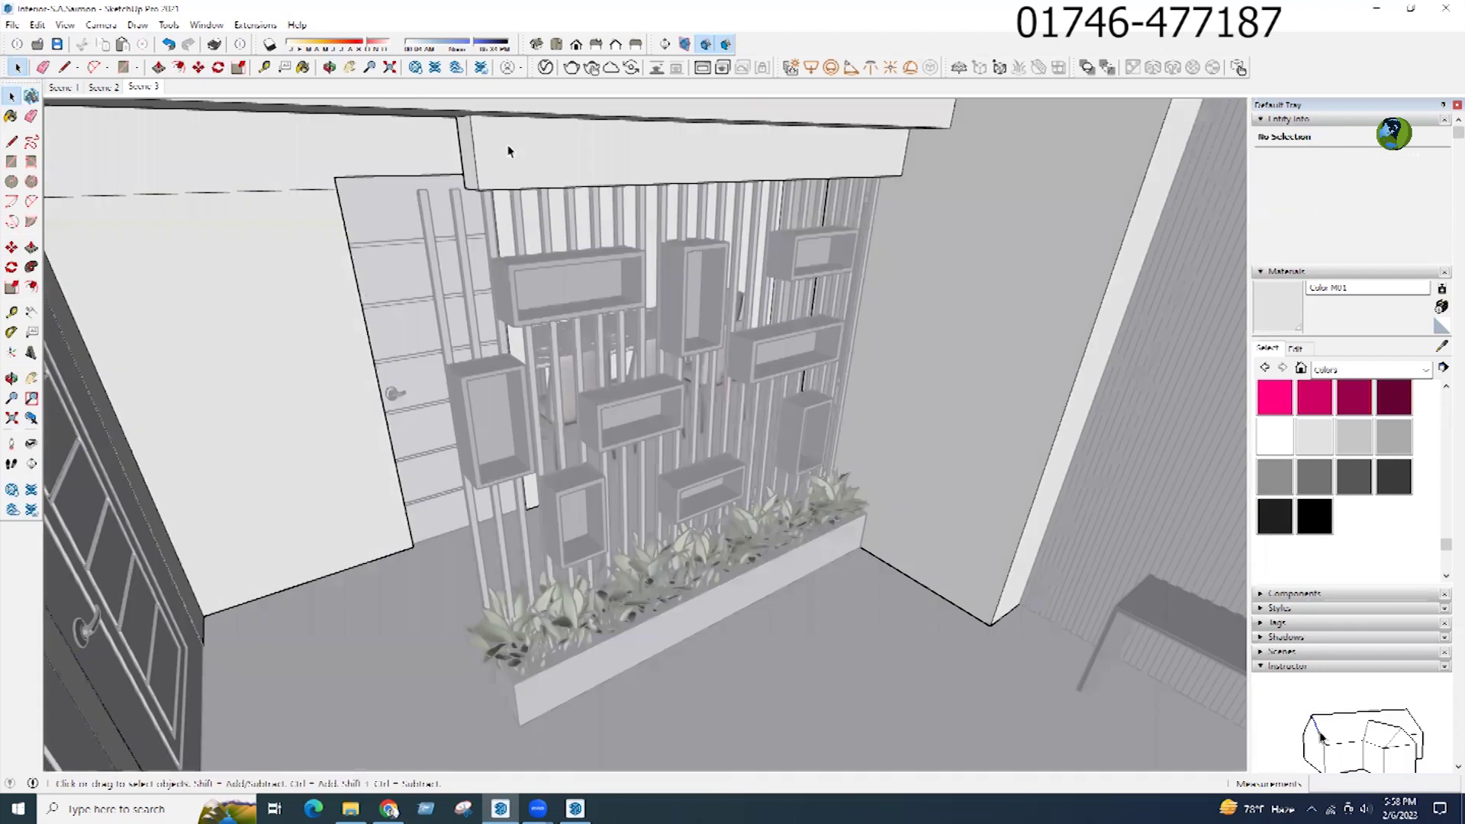
pyautogui.tripleClick(507, 149)
pyautogui.press('p')
pyautogui.click(467, 169)
pyautogui.click(426, 272)
pyautogui.press('space')
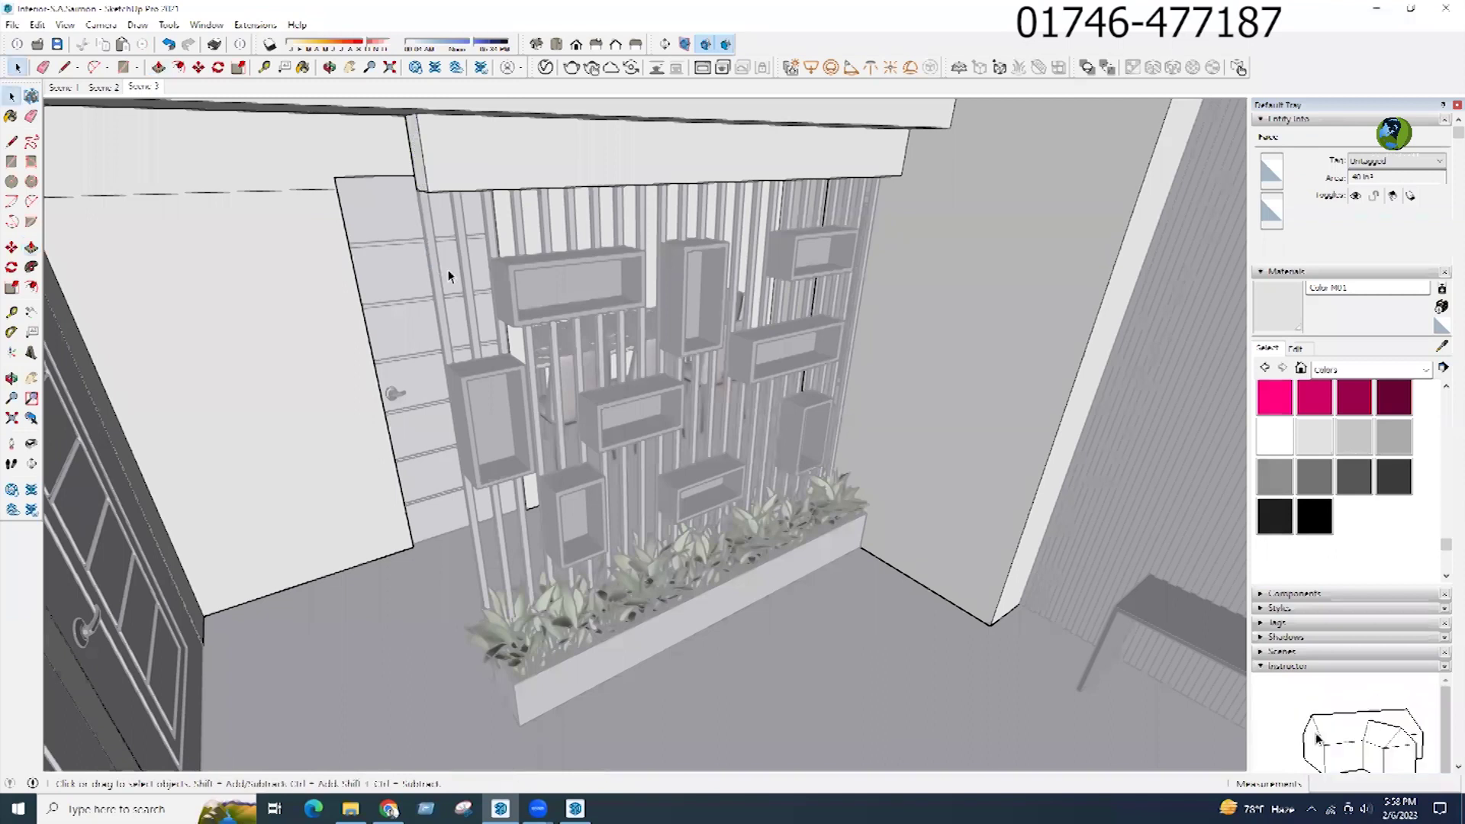
pyautogui.click(452, 273)
# Step: Check Scene 2, and draw a rectangular ceiling face over the living room between the corners of its walls
pyautogui.scroll(-4, 538, 370)
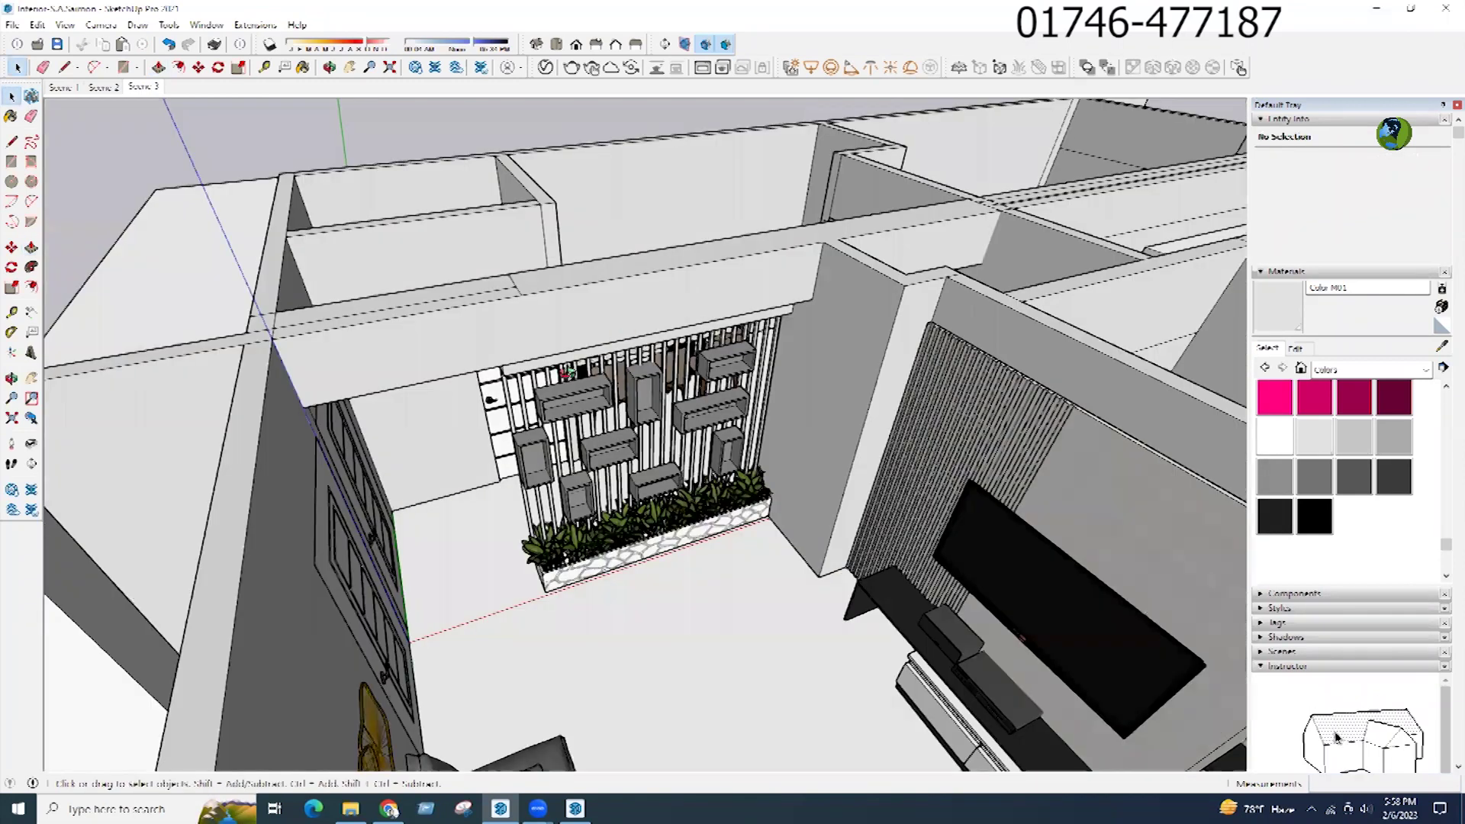
pyautogui.click(103, 87)
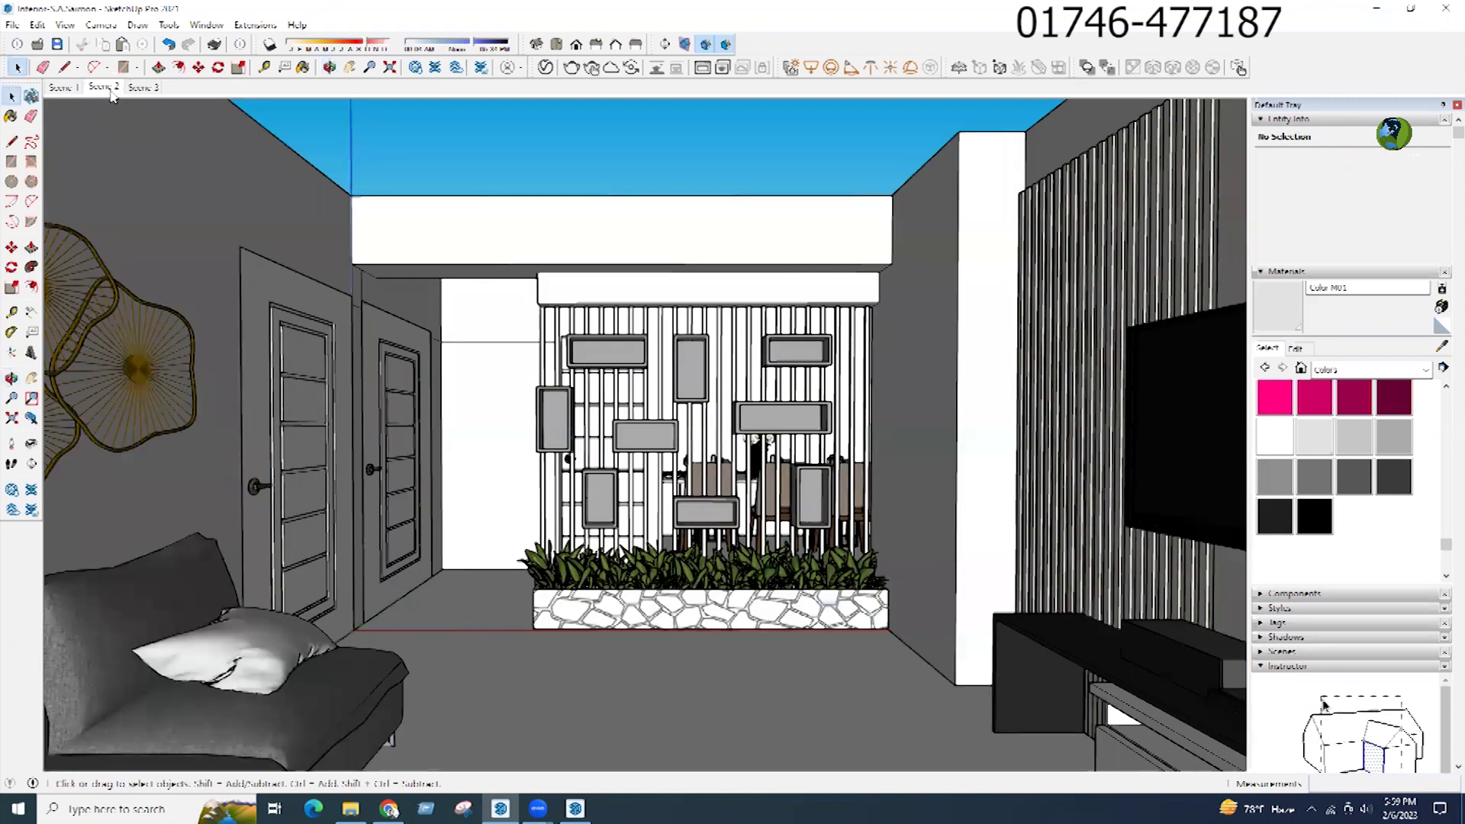
pyautogui.moveTo(598, 445); pyautogui.dragTo(437, 506, button='middle')
pyautogui.scroll(-5, 765, 228)
pyautogui.moveTo(766, 229); pyautogui.dragTo(469, 473, button='middle')
pyautogui.scroll(-3, 691, 273)
pyautogui.scroll(3, 833, 603)
pyautogui.scroll(3, 833, 603)
pyautogui.moveTo(833, 602); pyautogui.dragTo(479, 456, button='middle')
pyautogui.scroll(-3, 479, 456)
pyautogui.moveTo(479, 456); pyautogui.dragTo(638, 589, button='middle')
pyautogui.scroll(3, 676, 519)
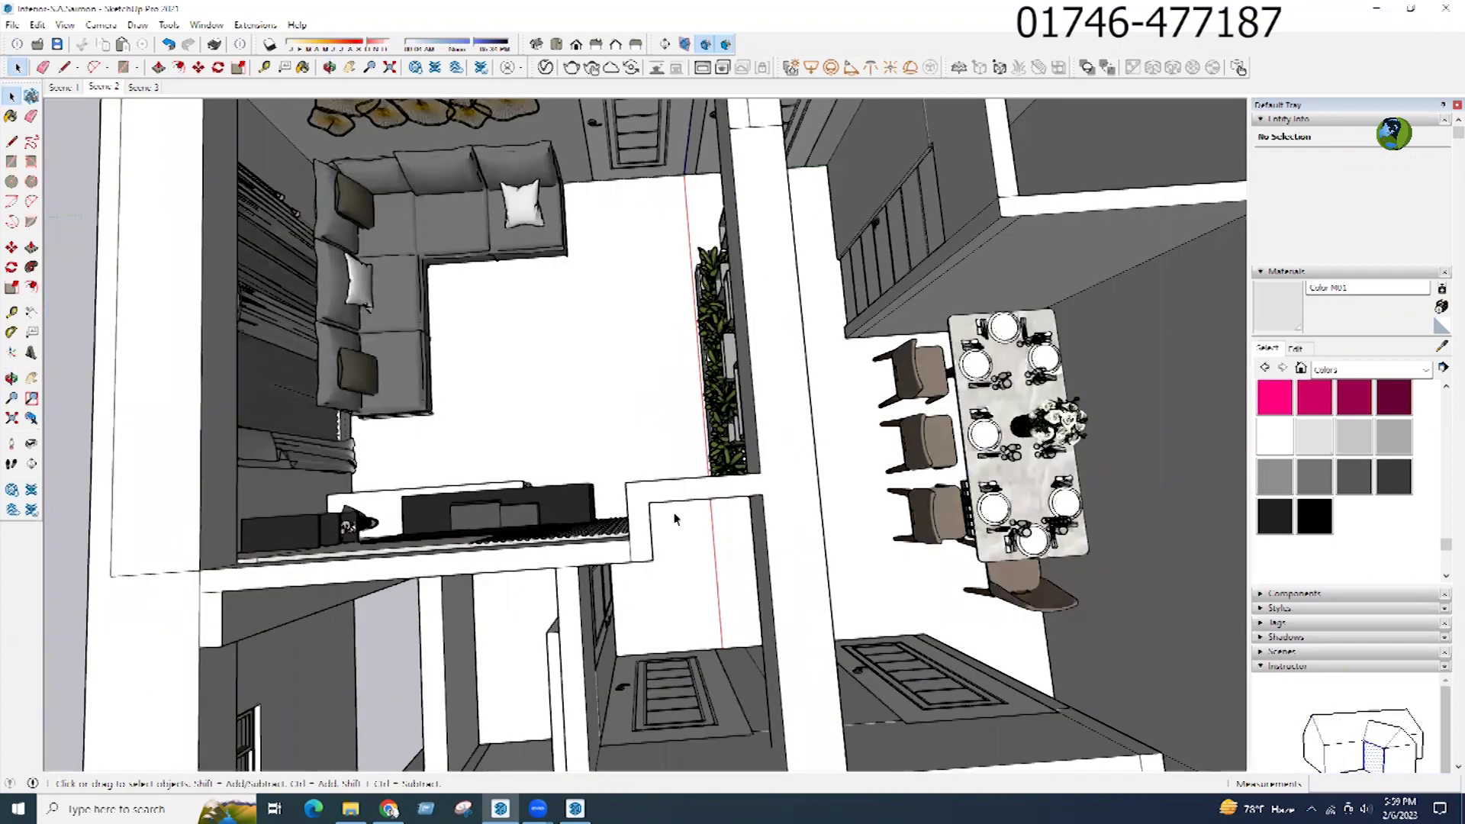
pyautogui.scroll(-5, 820, 544)
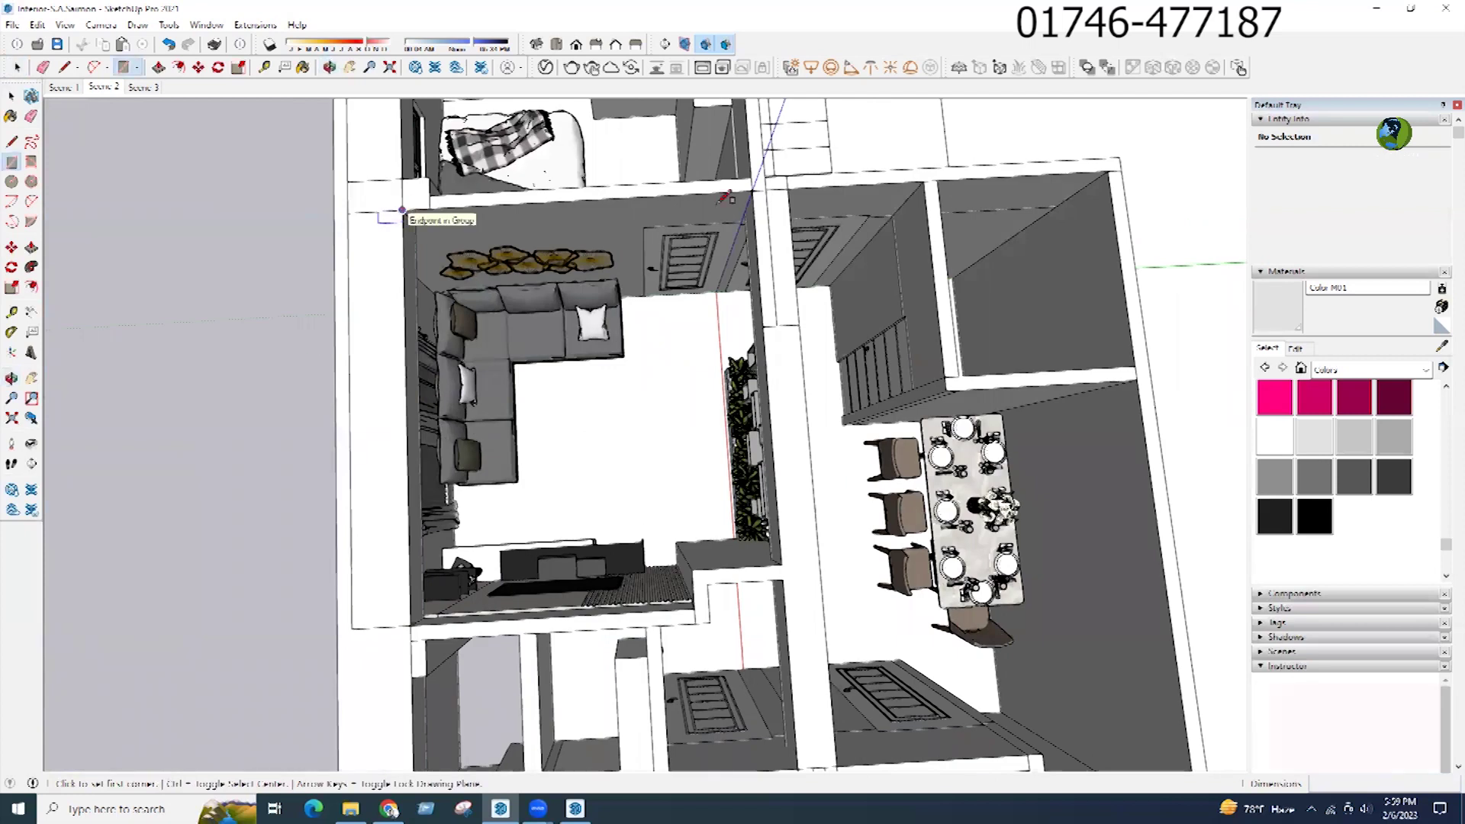
pyautogui.click(412, 624)
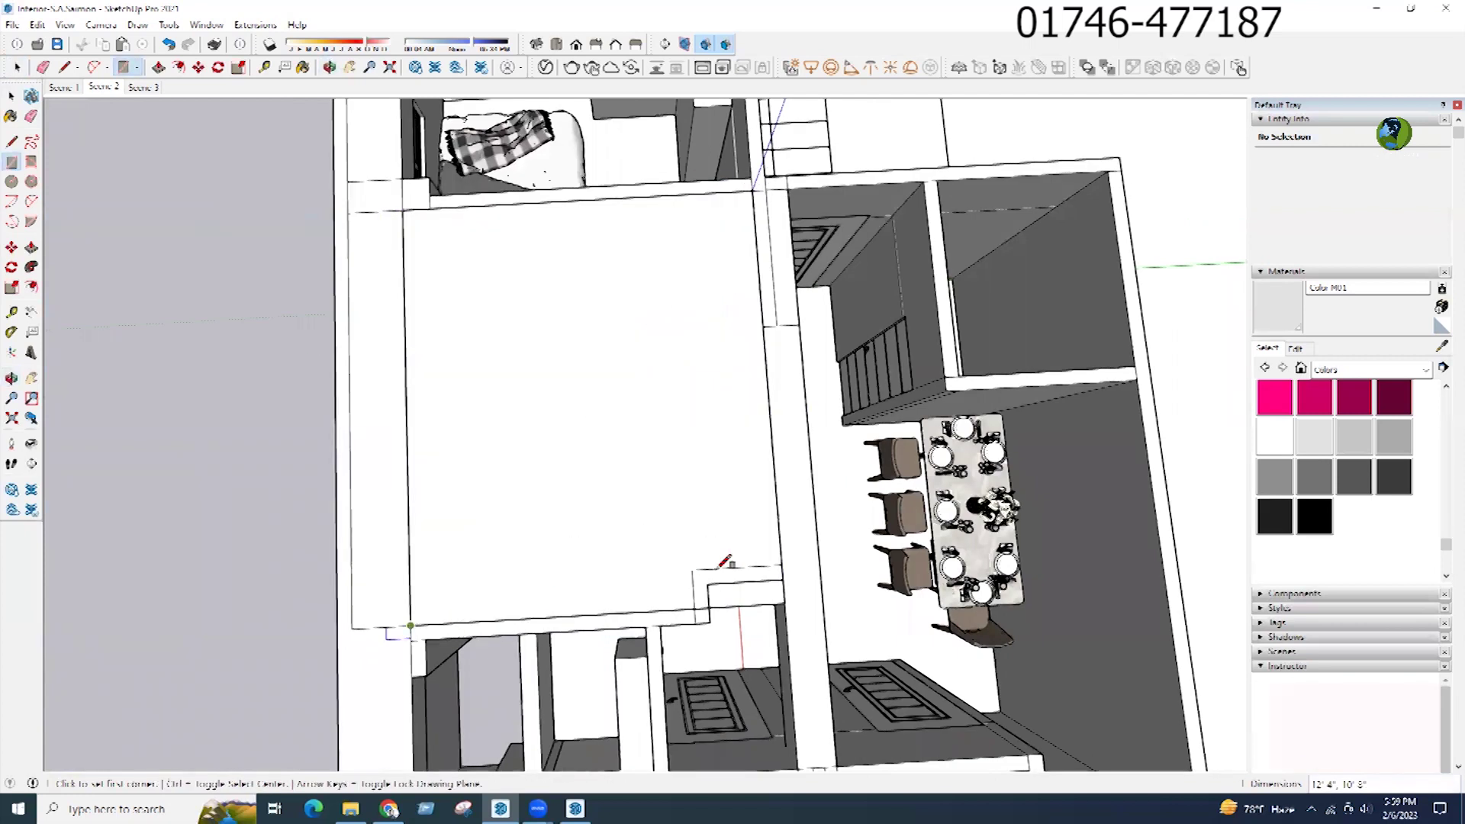
# Step: Draw a line along the stepped wall corner and delete the surplus edge so the ceiling follows the notch
pyautogui.scroll(3, 797, 561)
pyautogui.press('l')
pyautogui.click(797, 561)
pyautogui.click(677, 569)
pyautogui.press('space')
pyautogui.press('Delete')
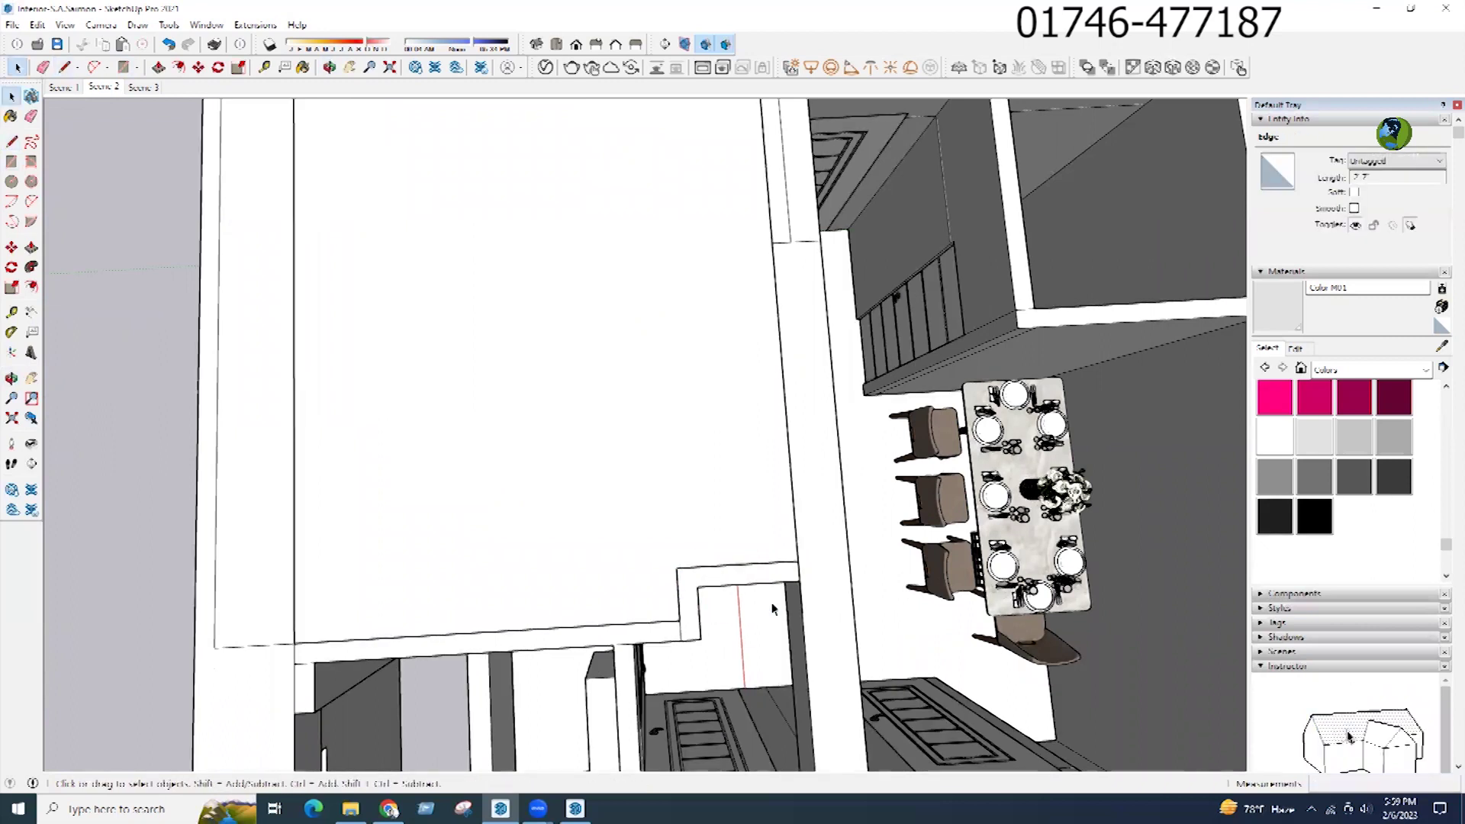
# Step: Make the ceiling face into a group and open the group for editing
pyautogui.click(724, 554)
pyautogui.scroll(-4, 709, 661)
pyautogui.moveTo(708, 661); pyautogui.dragTo(207, 571, button='middle')
pyautogui.moveTo(589, 467); pyautogui.dragTo(483, 380, button='middle')
pyautogui.moveTo(707, 602); pyautogui.dragTo(501, 374, button='middle')
pyautogui.doubleClick(560, 389)
pyautogui.rightClick(561, 388)
pyautogui.click(608, 520)
pyautogui.doubleClick(601, 460)
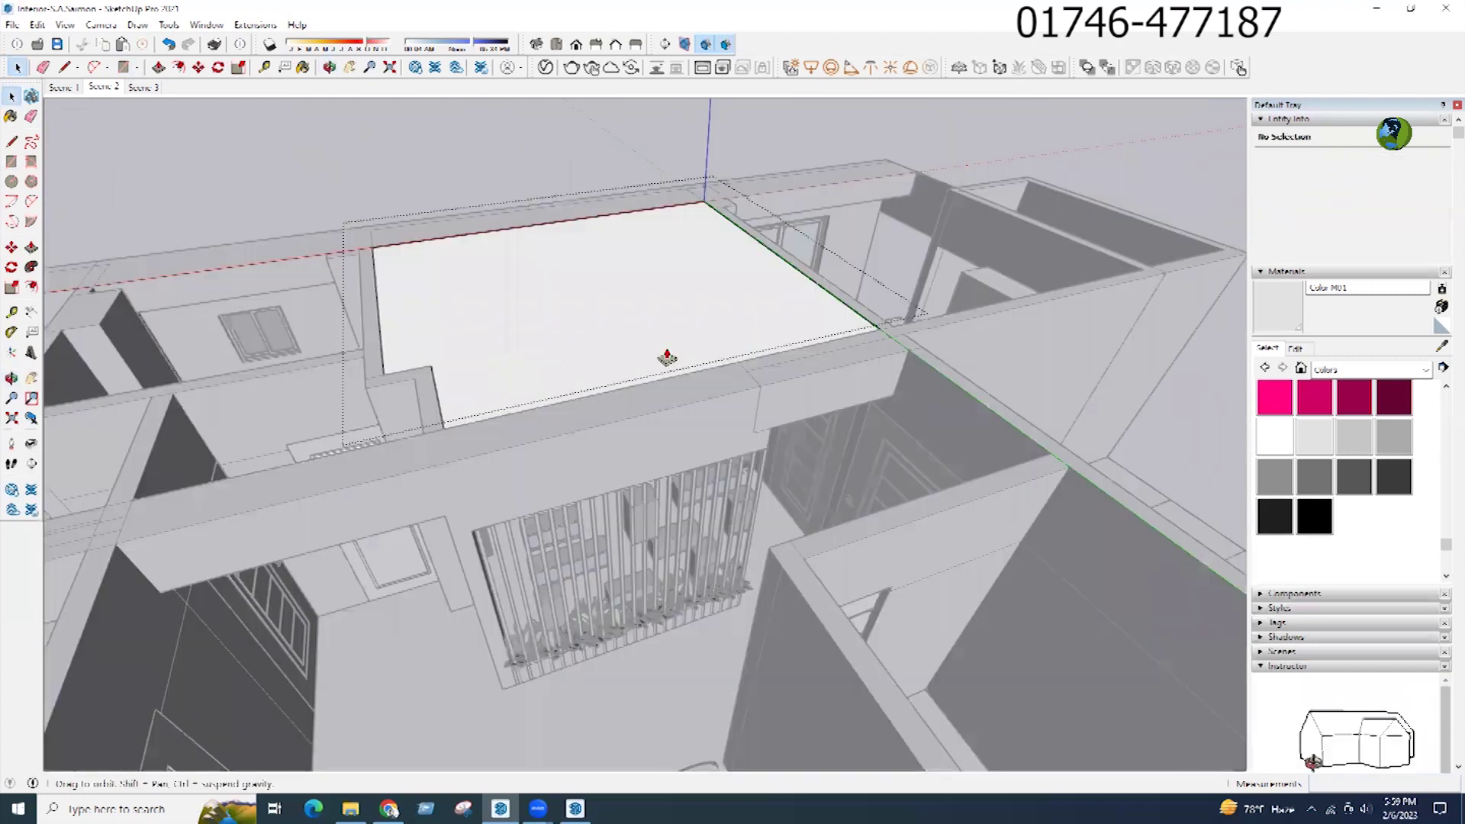
# Step: Push/Pull the ceiling face to a thickness of 1'
pyautogui.moveTo(667, 357); pyautogui.dragTo(671, 364, button='middle')
pyautogui.press('p')
pyautogui.click(672, 364)
pyautogui.write("1'")
pyautogui.press('Return')
pyautogui.press('space')
pyautogui.scroll(3, 490, 277)
pyautogui.moveTo(491, 277); pyautogui.dragTo(243, 183, button='middle')
pyautogui.moveTo(471, 488); pyautogui.dragTo(249, 218, button='middle')
pyautogui.scroll(5, 781, 354)
pyautogui.moveTo(732, 451); pyautogui.dragTo(691, 384, button='middle')
pyautogui.press('p')
pyautogui.click(666, 363)
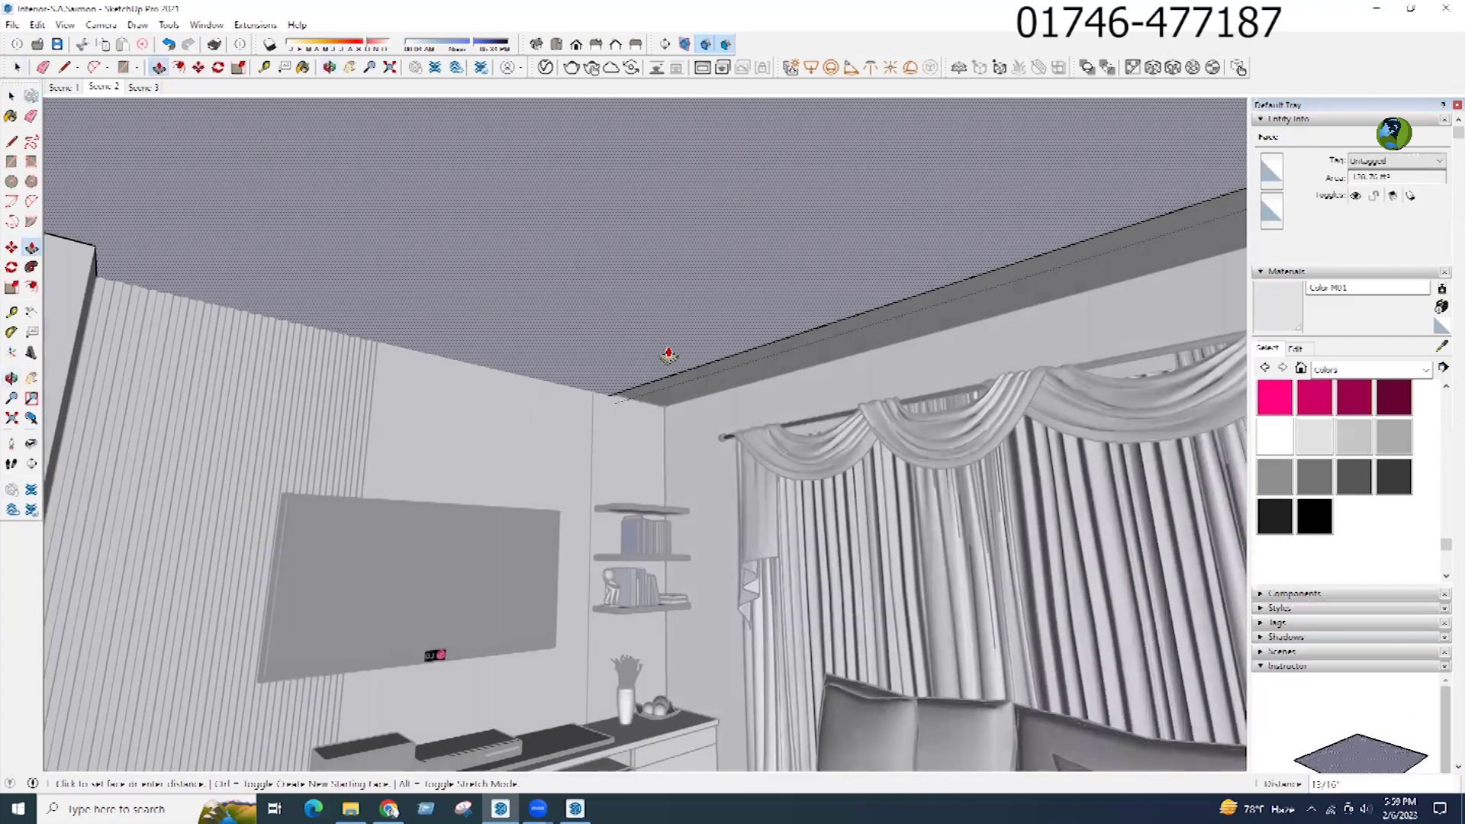
pyautogui.moveTo(669, 358); pyautogui.dragTo(702, 347, button='middle')
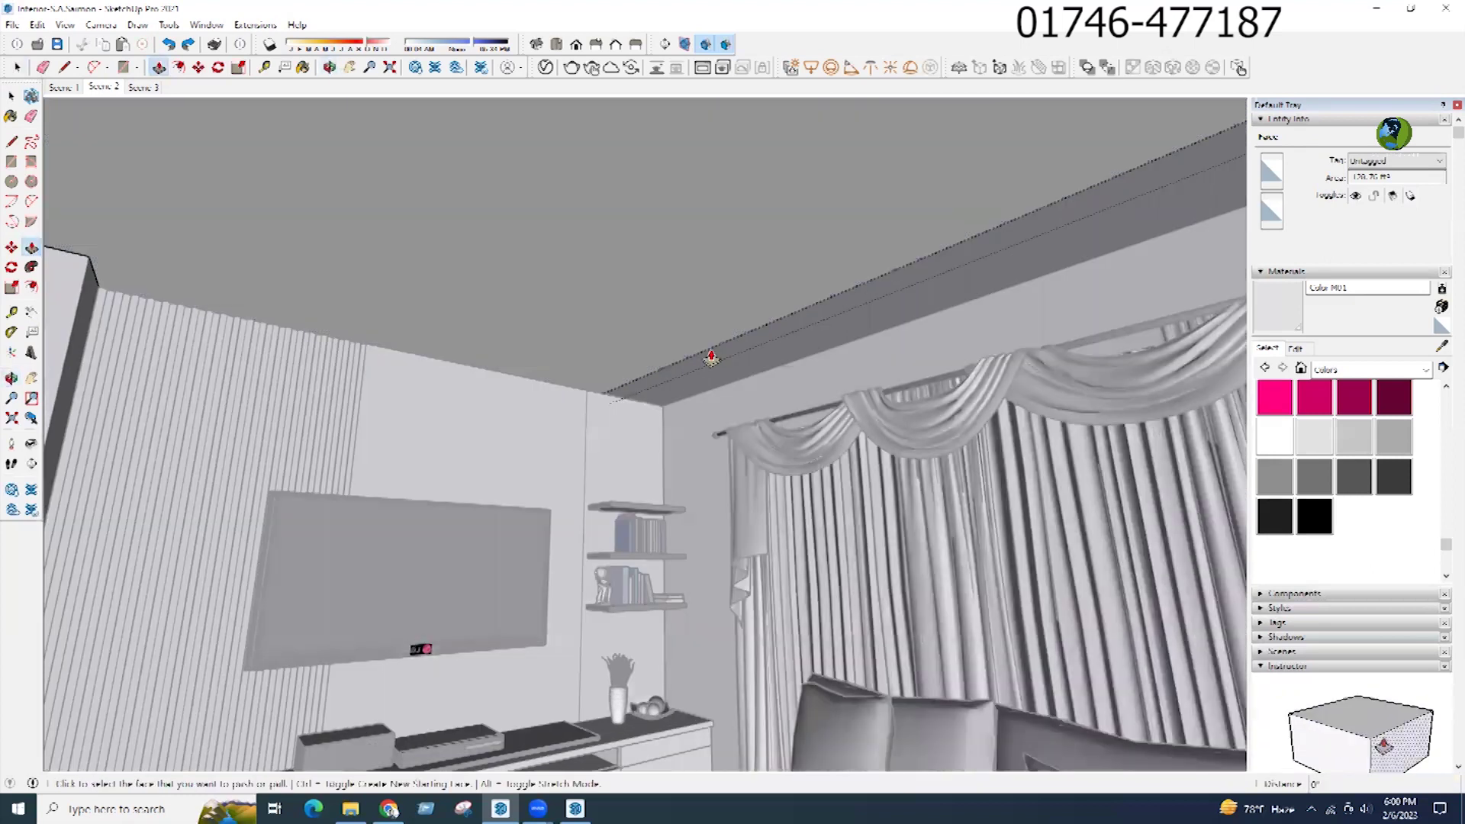
pyautogui.press('f')
pyautogui.click(703, 349)
pyautogui.press('Escape')
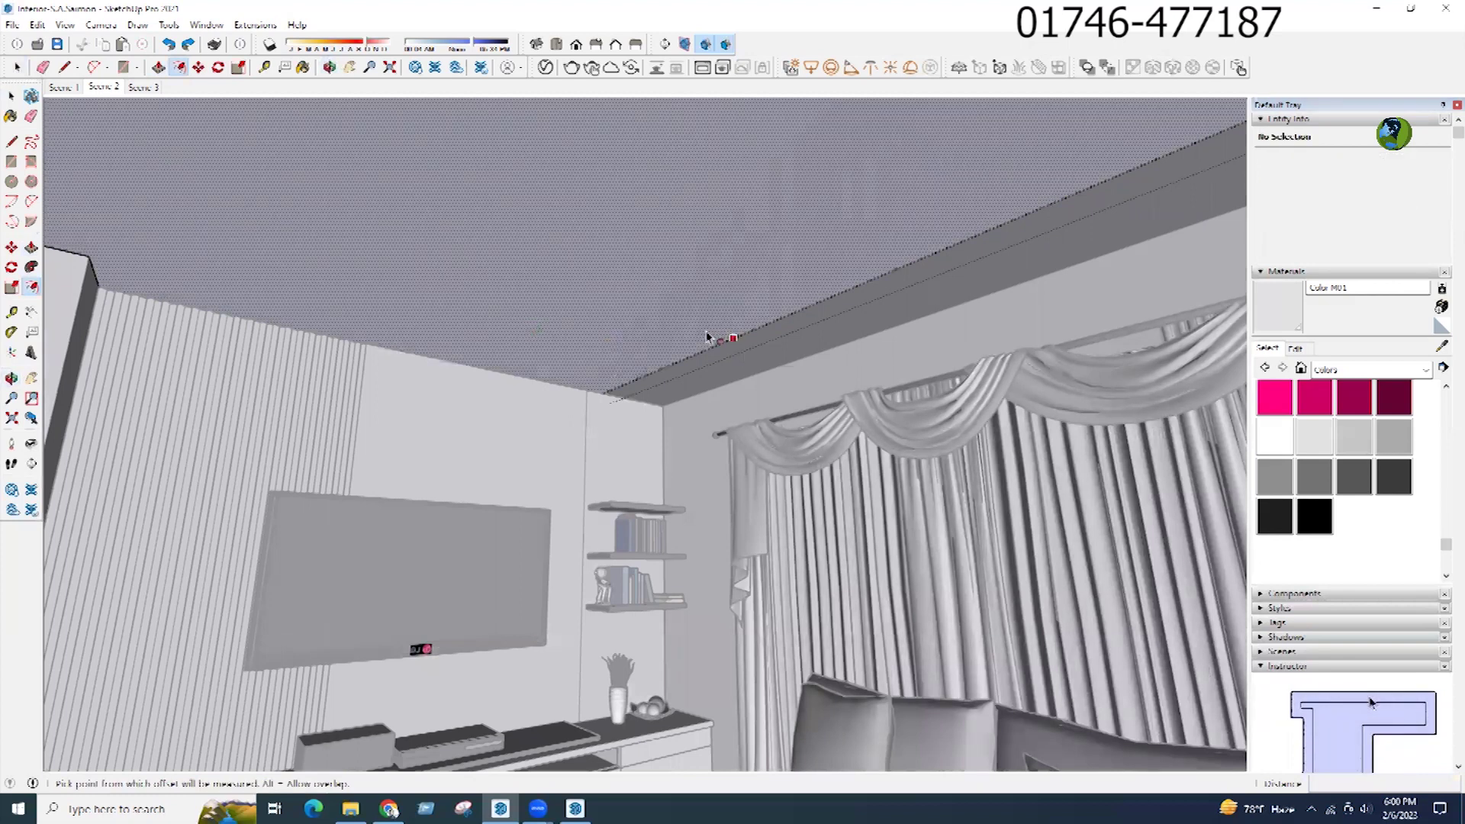
# Step: Push/Pull the ceiling slab's window-side face out to the wall behind the curtains
pyautogui.press('p')
pyautogui.click(759, 327)
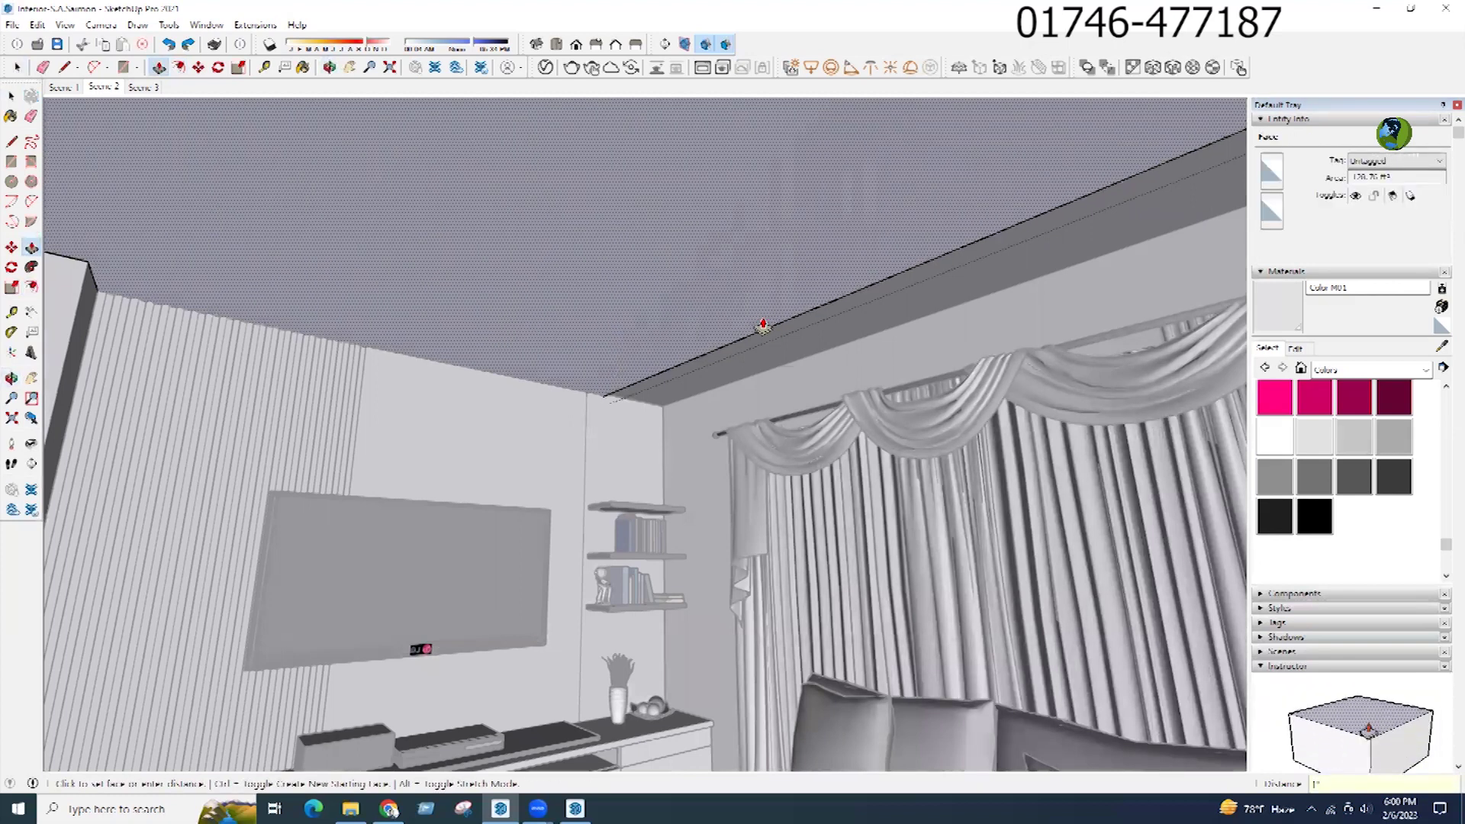
pyautogui.scroll(4, 709, 304)
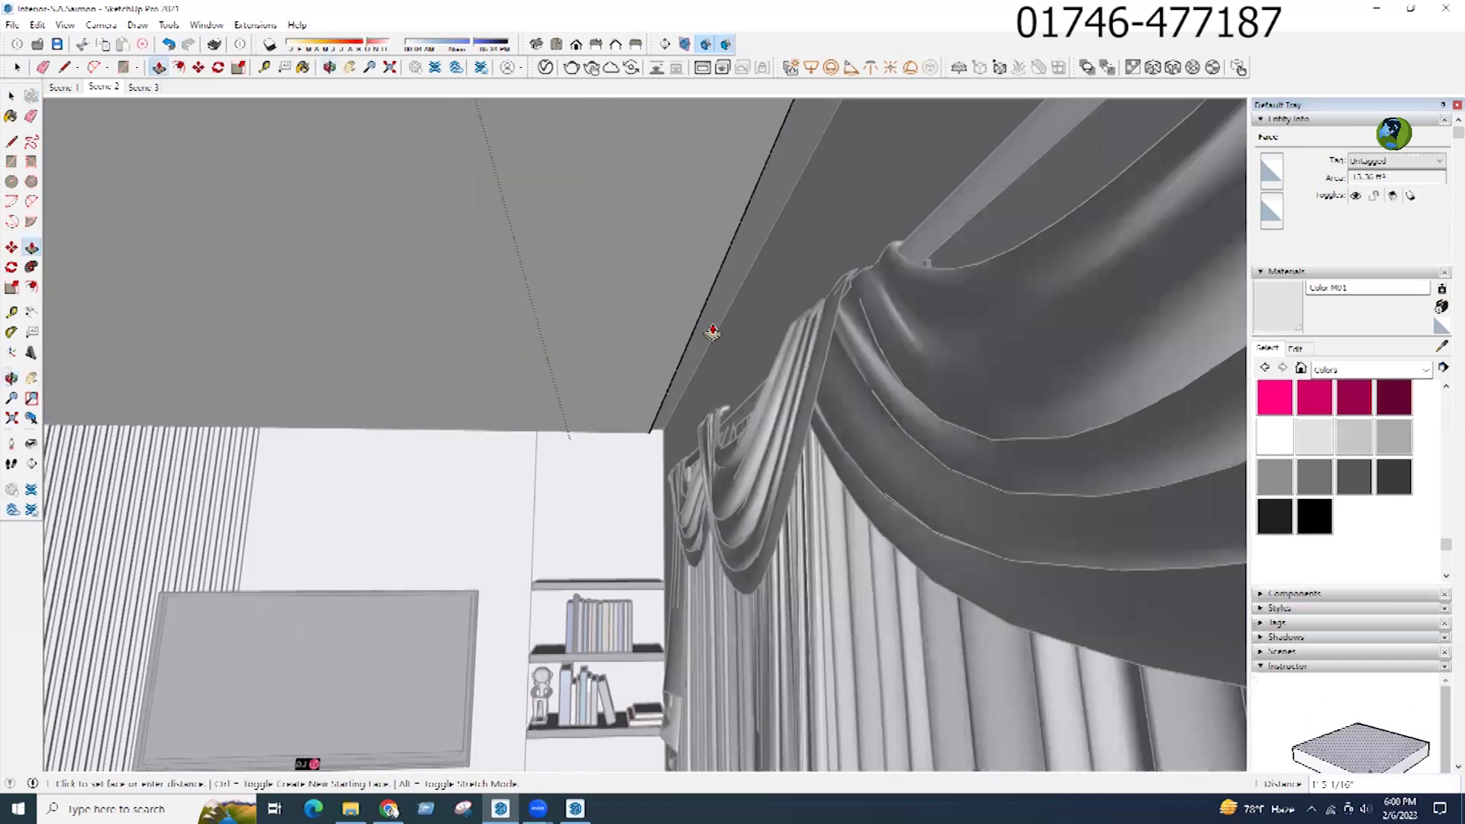
pyautogui.scroll(-5, 611, 317)
# Step: Offset the ceiling underside's outline inward and push the inner face up 4" to form a recess
pyautogui.press('f')
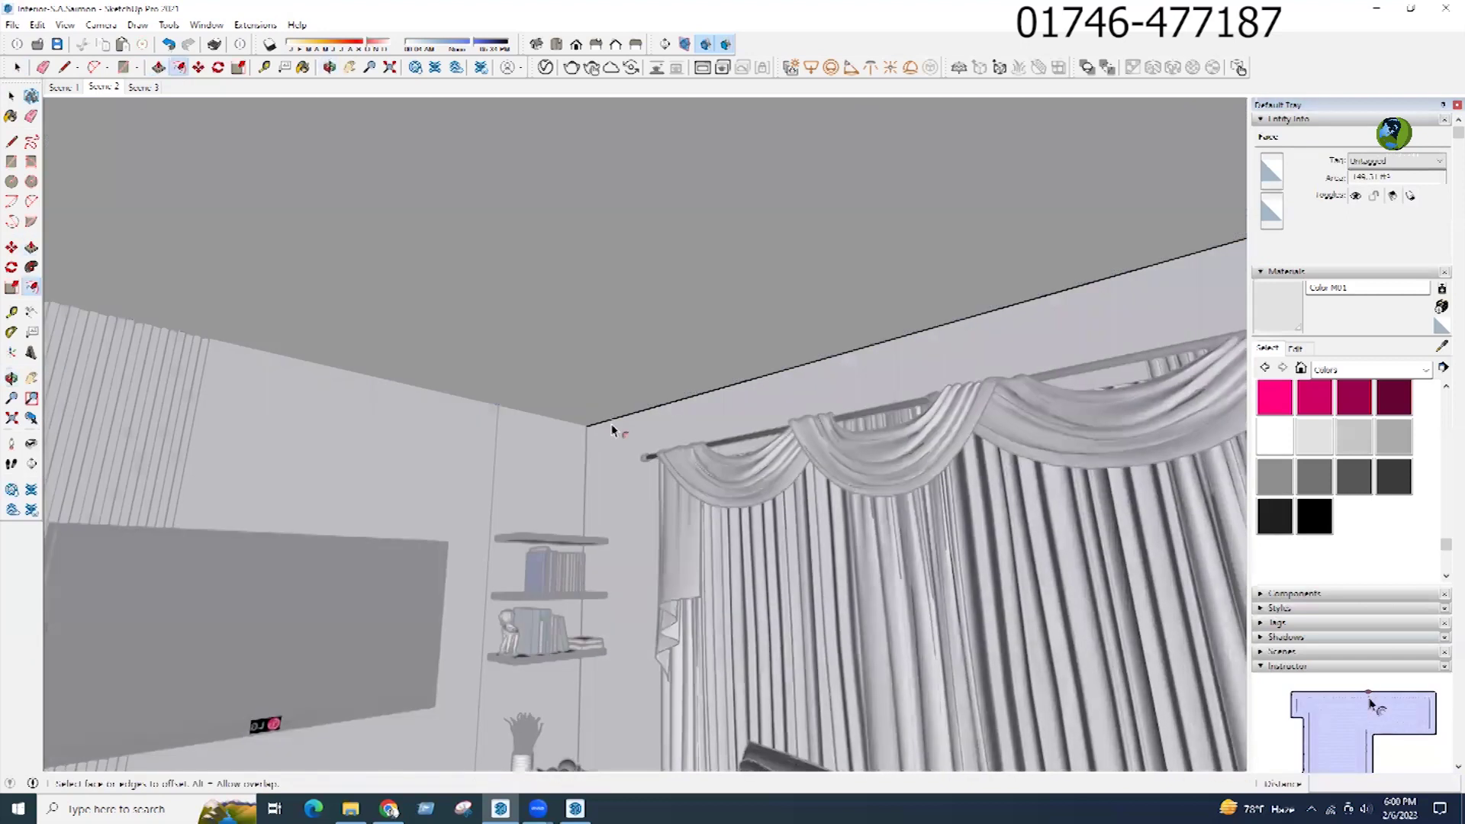
pyautogui.click(599, 406)
pyautogui.click(597, 412)
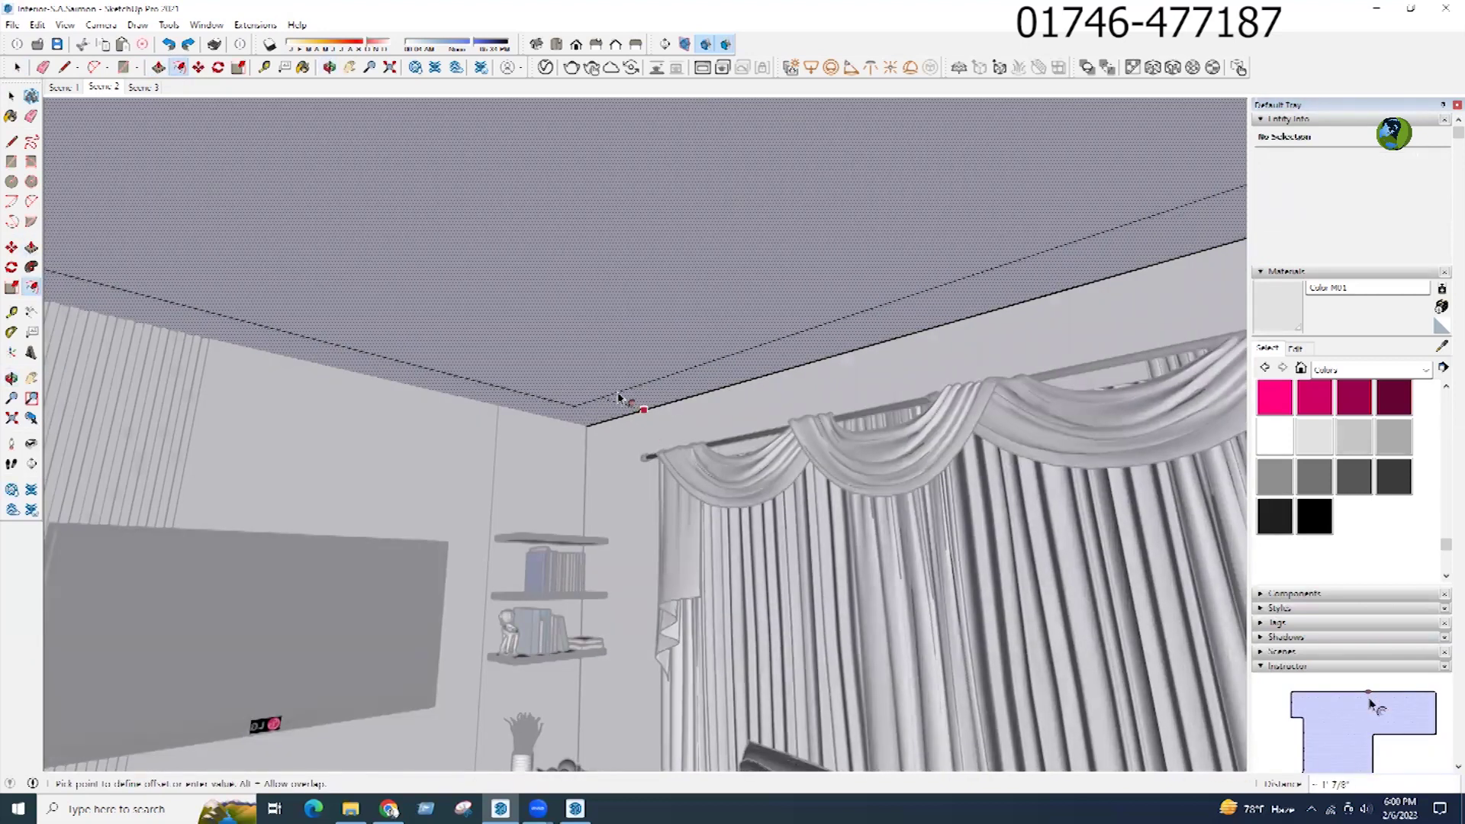
pyautogui.click(630, 400)
pyautogui.moveTo(631, 399); pyautogui.dragTo(605, 318, button='middle')
pyautogui.click(595, 382)
pyautogui.write('p4')
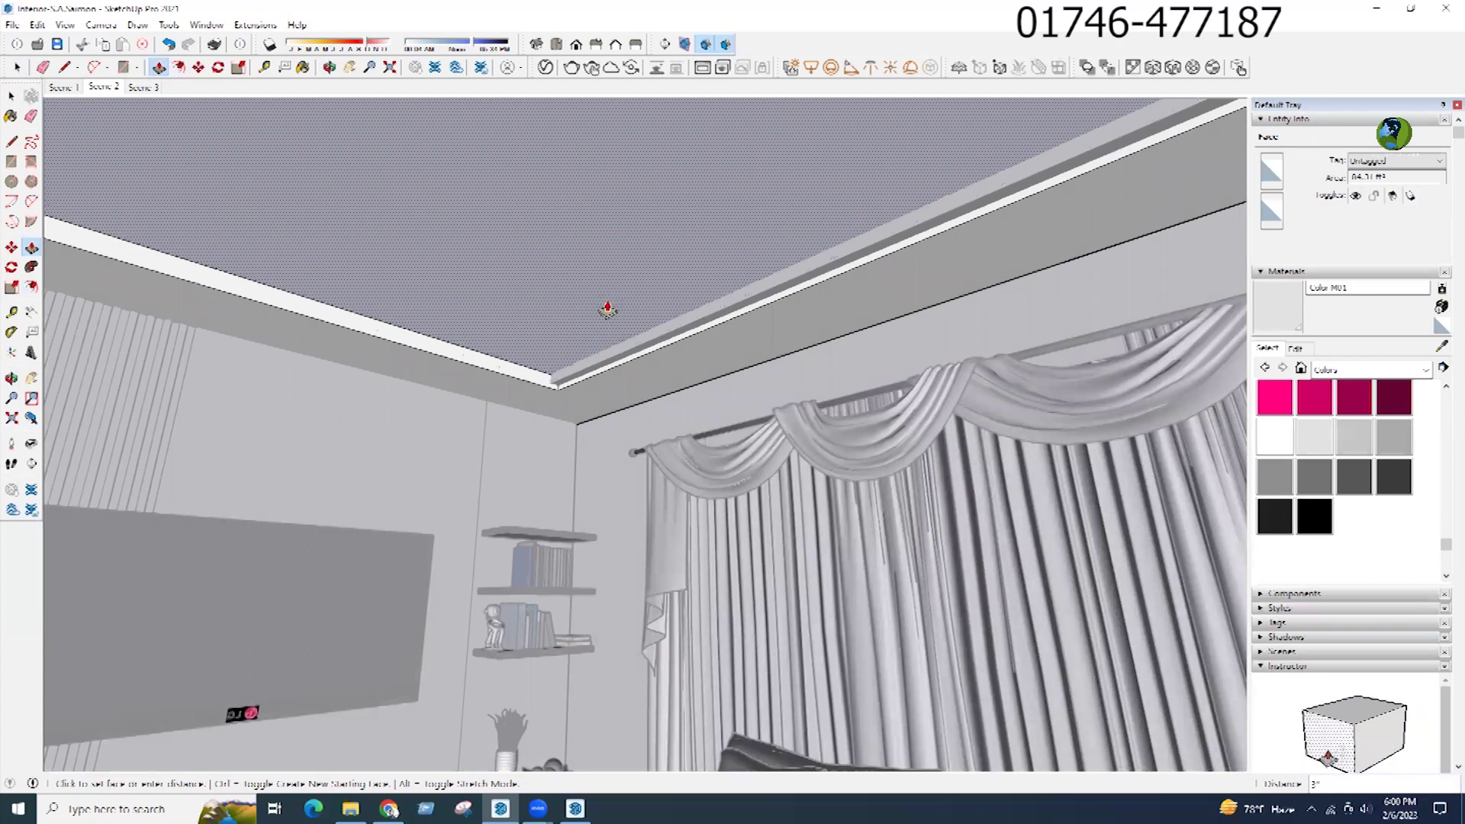
pyautogui.press('Return')
pyautogui.scroll(3, 623, 361)
pyautogui.click(623, 368)
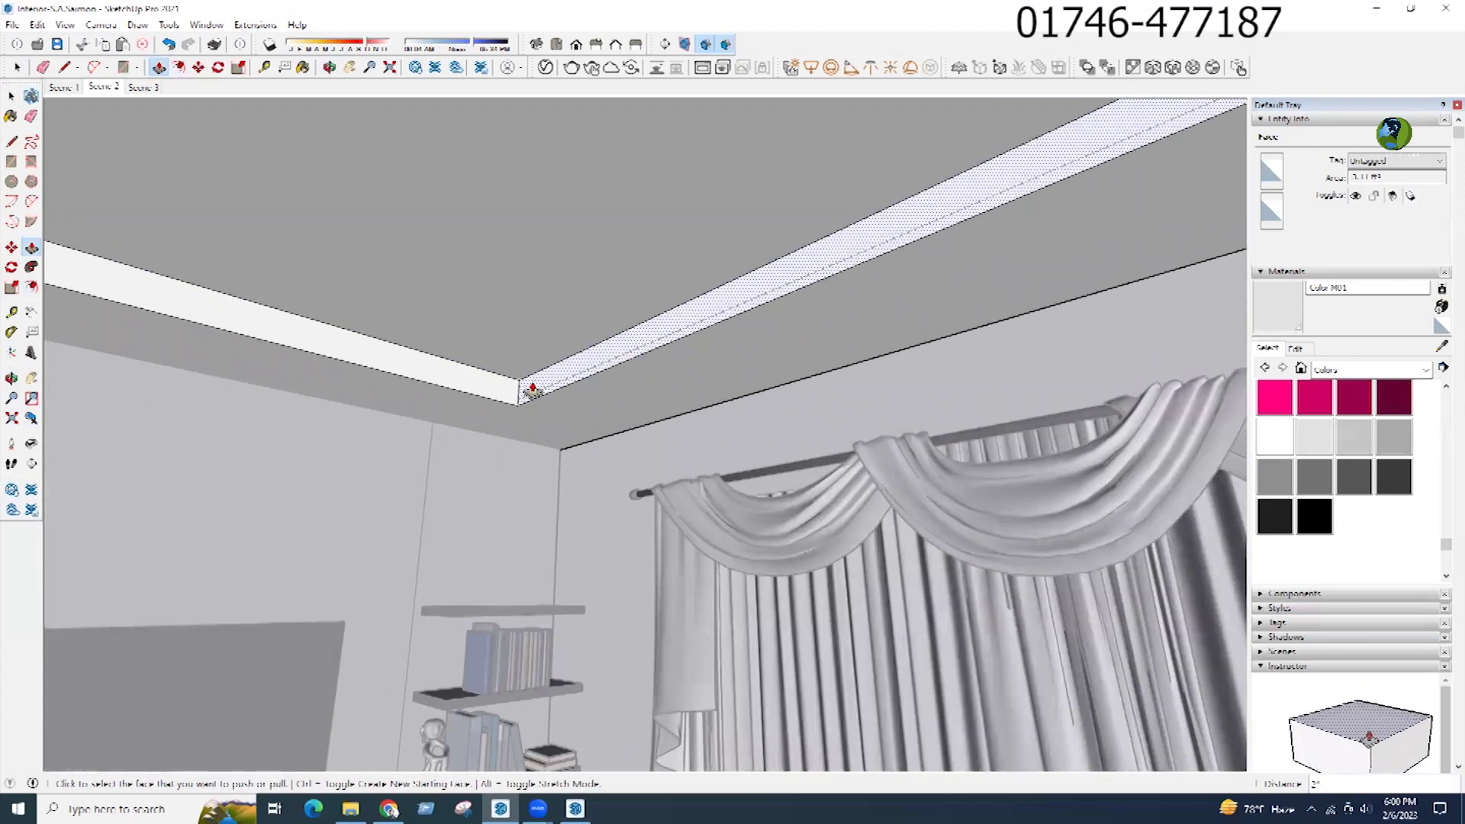
# Step: Select the two lower edges of the ceiling recess that meet at the curtain corner
pyautogui.press('space')
pyautogui.click(507, 401)
pyautogui.keyDown('ctrl'); pyautogui.click(527, 403); pyautogui.keyUp('ctrl')
pyautogui.scroll(-5, 464, 377)
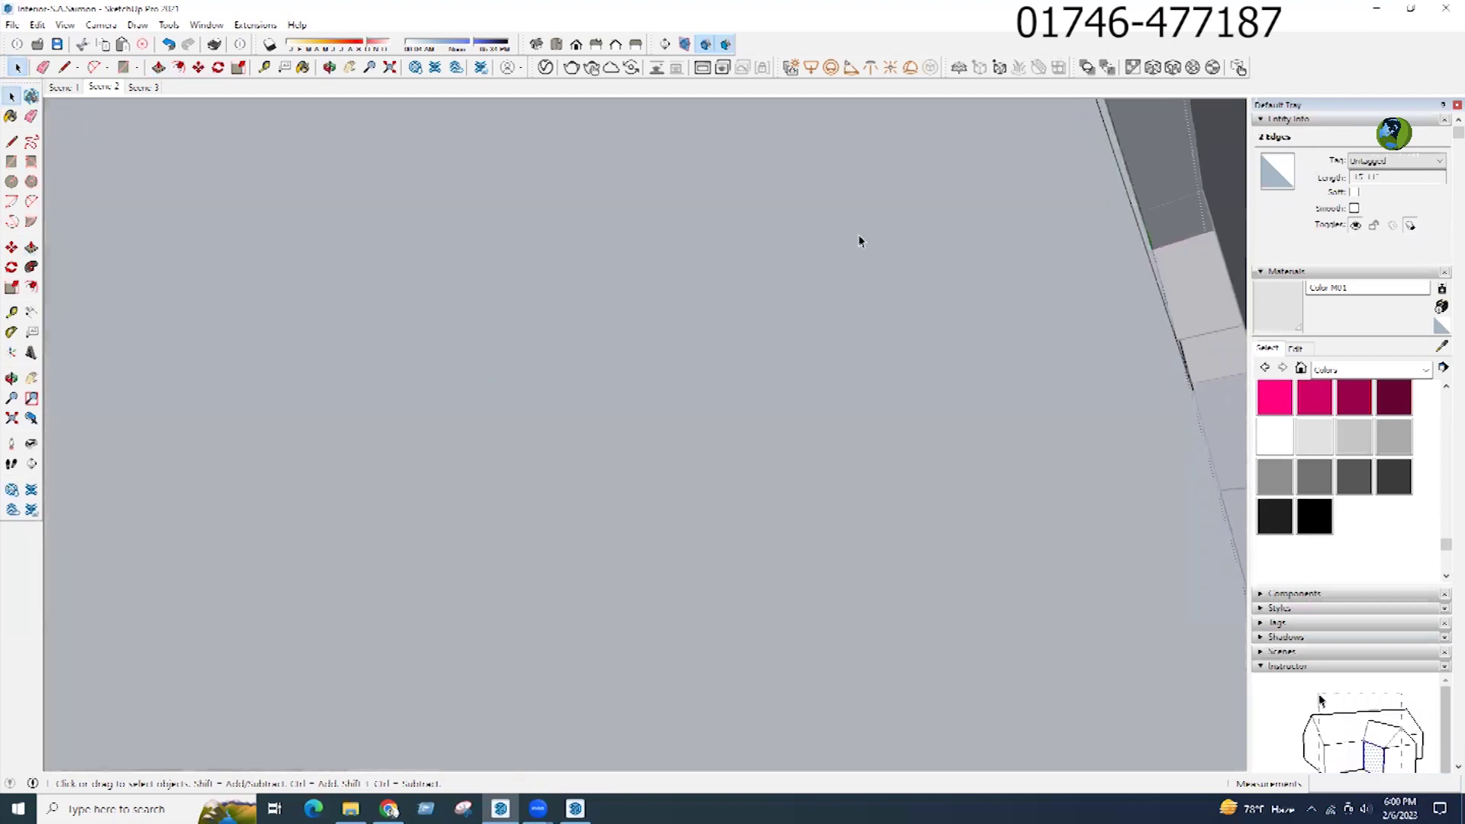
pyautogui.scroll(-10, 863, 218)
pyautogui.moveTo(221, 500); pyautogui.dragTo(965, 438, button='middle')
pyautogui.moveTo(458, 412); pyautogui.dragTo(599, 263, button='middle')
# Step: Push/Pull the short stepped face of the recess flush with its neighbour and erase the leftover edge to square the corner
pyautogui.press('p')
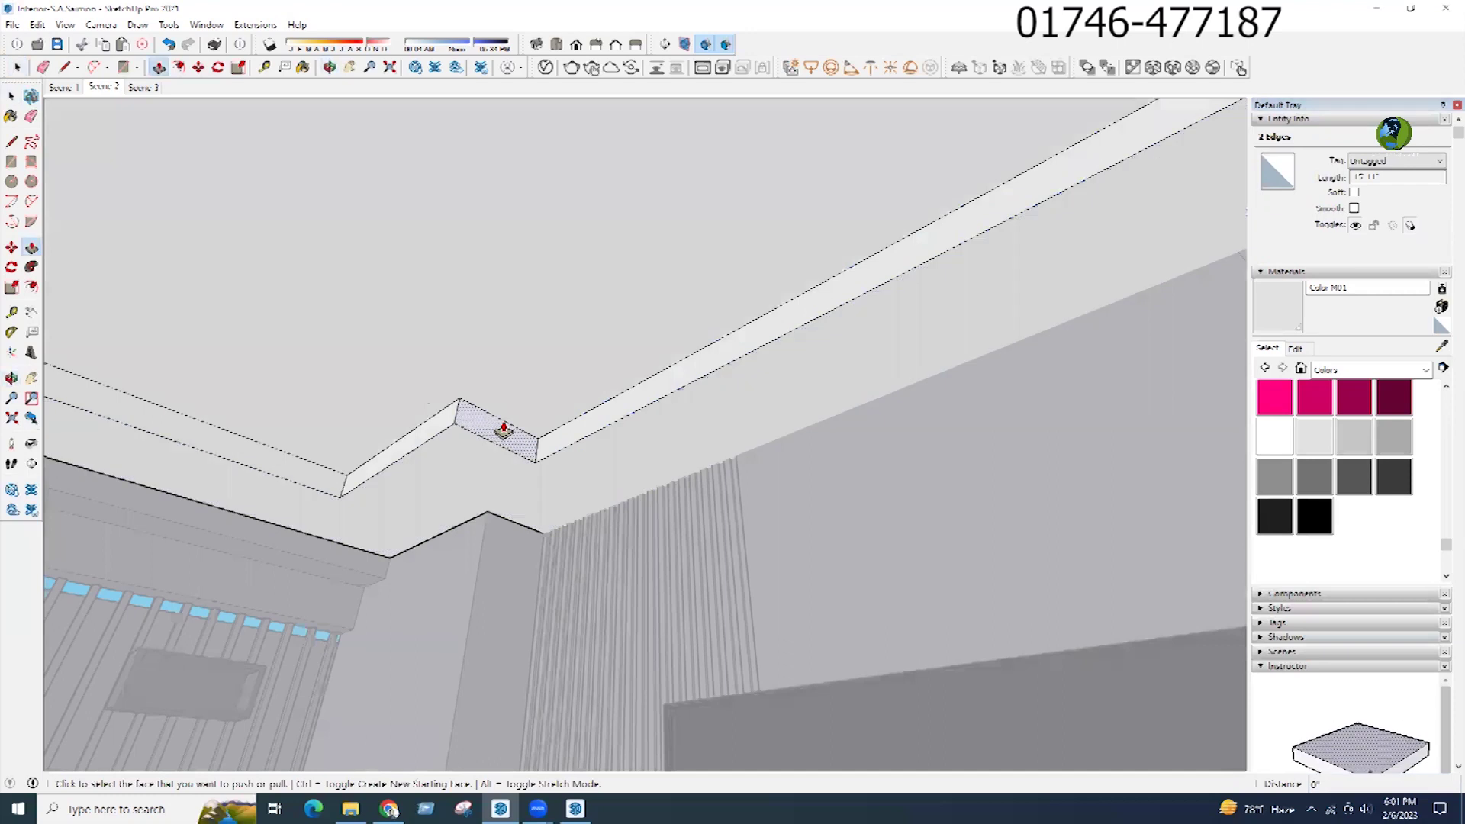
pyautogui.click(504, 432)
pyautogui.click(348, 492)
pyautogui.press('e')
pyautogui.scroll(1, 358, 488)
pyautogui.click(343, 487)
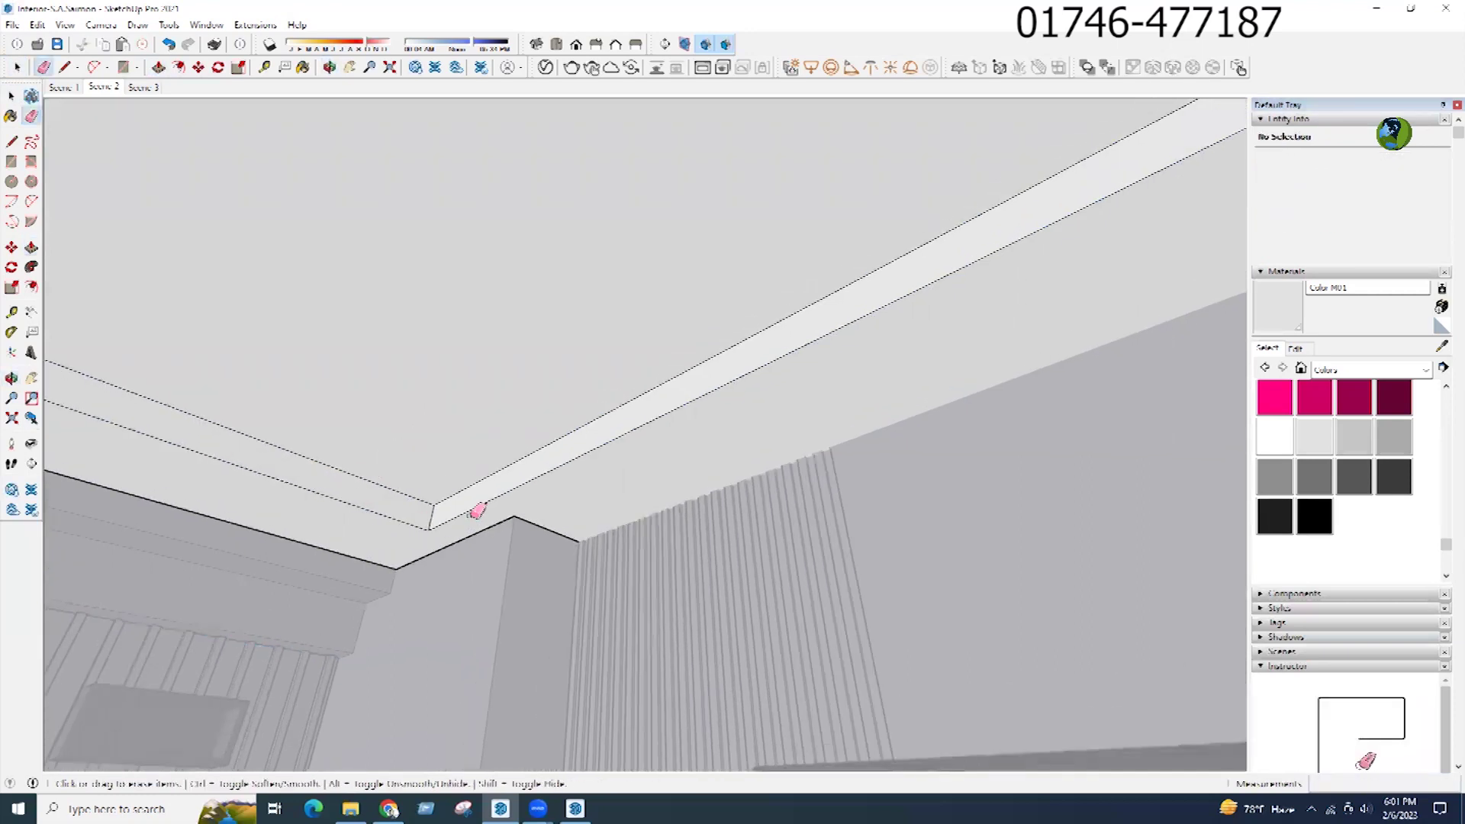
# Step: Select all four lower perimeter edges of the ceiling recess
pyautogui.press('space')
pyautogui.click(458, 515)
pyautogui.keyDown('ctrl'); pyautogui.click(412, 523); pyautogui.keyUp('ctrl')
pyautogui.moveTo(448, 522)
pyautogui.mouseDown(button='middle')
pyautogui.moveTo(325, 575)
pyautogui.moveTo(963, 406)
pyautogui.mouseUp(button='middle')
pyautogui.moveTo(425, 493); pyautogui.dragTo(1023, 519, button='middle')
pyautogui.keyDown('ctrl'); pyautogui.click(948, 487); pyautogui.keyUp('ctrl')
pyautogui.scroll(2, 863, 551)
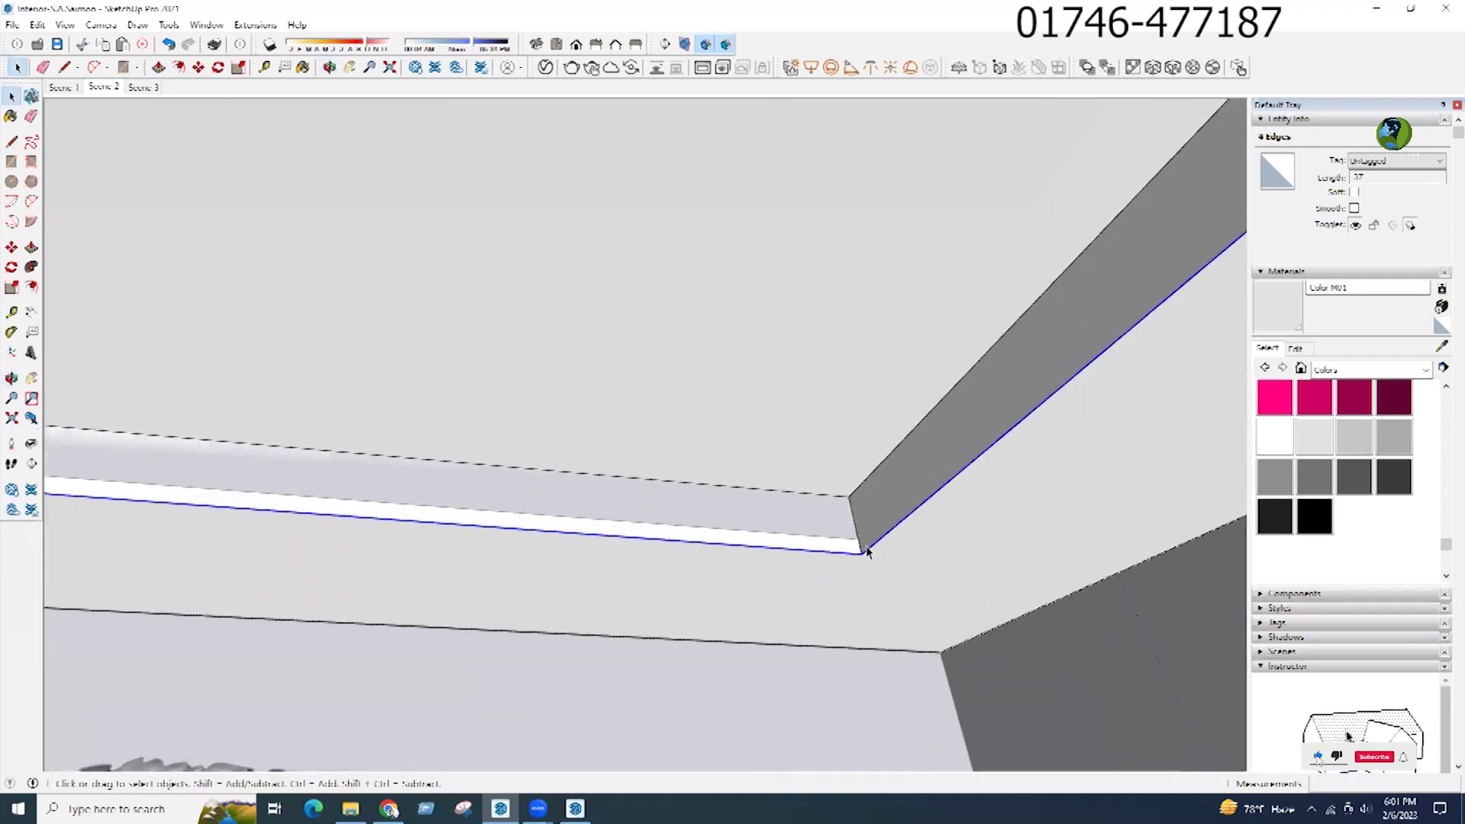
# Step: Copy the selected recess edges 2" upward so each side face is split into two bands
pyautogui.moveTo(863, 551); pyautogui.dragTo(865, 620, button='middle')
pyautogui.press('m')
pyautogui.scroll(2, 865, 629)
pyautogui.click(862, 630)
pyautogui.write('2')
pyautogui.press('Return')
pyautogui.press('ctrl')
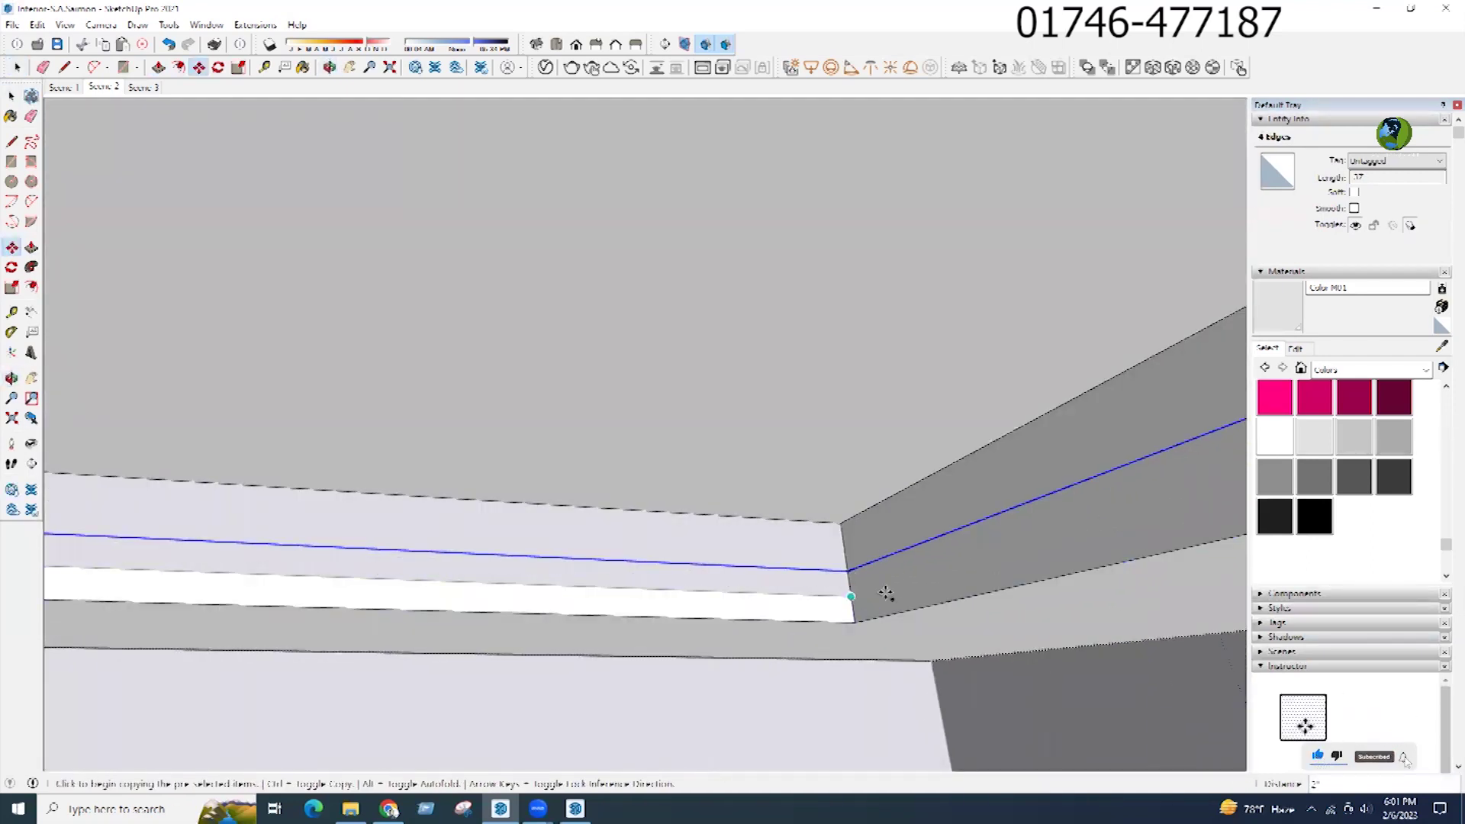
pyautogui.click(867, 570)
# Step: Push/Pull the upper band of the recess side adjoining the curtain side back behind its lower band
pyautogui.moveTo(857, 573); pyautogui.dragTo(830, 412, button='middle')
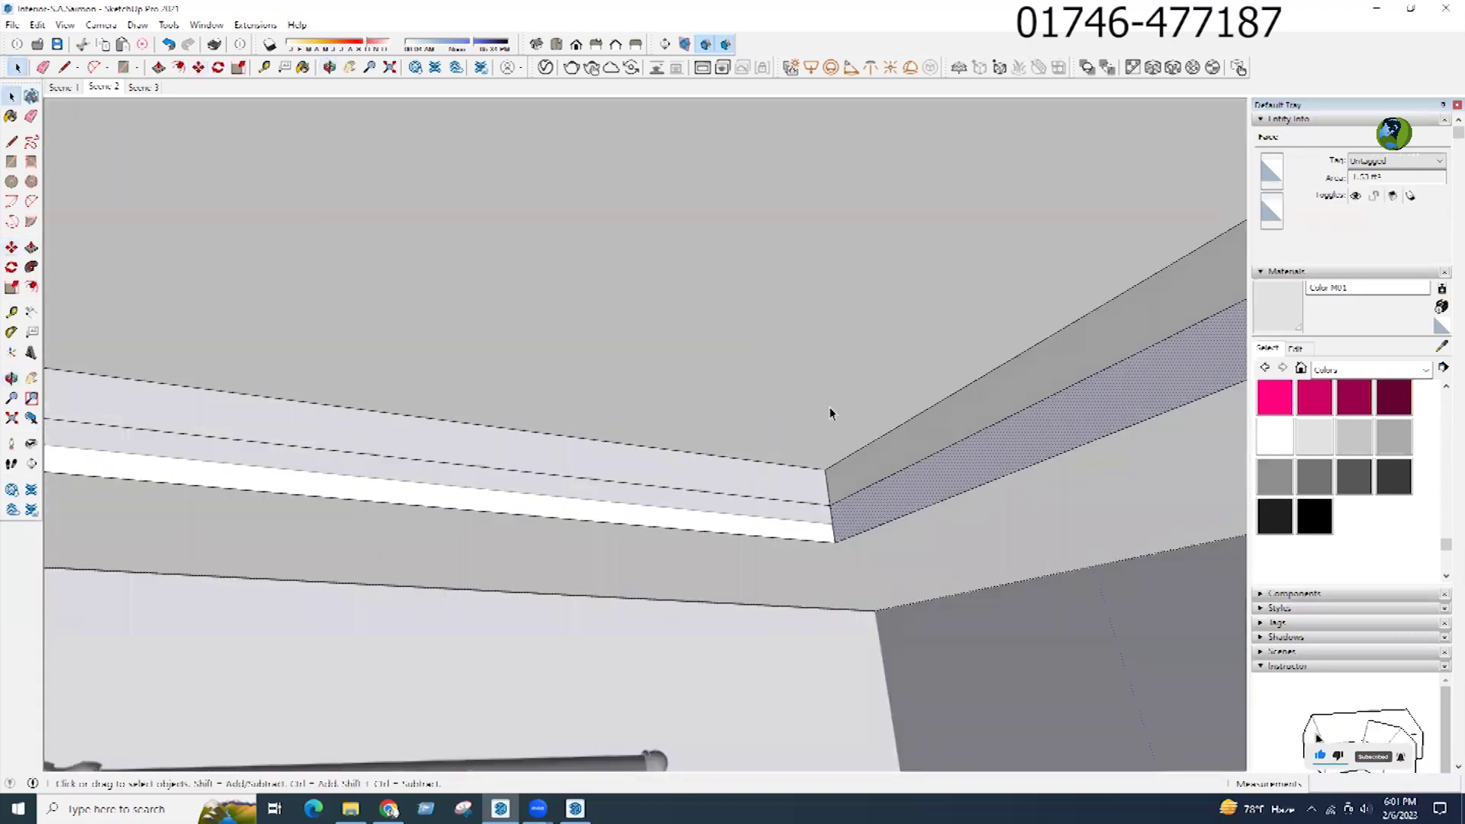
pyautogui.scroll(5, 1371, 429)
pyautogui.click(959, 419)
pyautogui.press('p')
pyautogui.click(775, 494)
pyautogui.moveTo(819, 516); pyautogui.dragTo(876, 483, button='middle')
pyautogui.hotkey('ctrl', 'a')
pyautogui.press('p')
pyautogui.click(867, 473)
pyautogui.click(863, 469)
pyautogui.press('space')
pyautogui.click(959, 494)
pyautogui.scroll(-1, 959, 494)
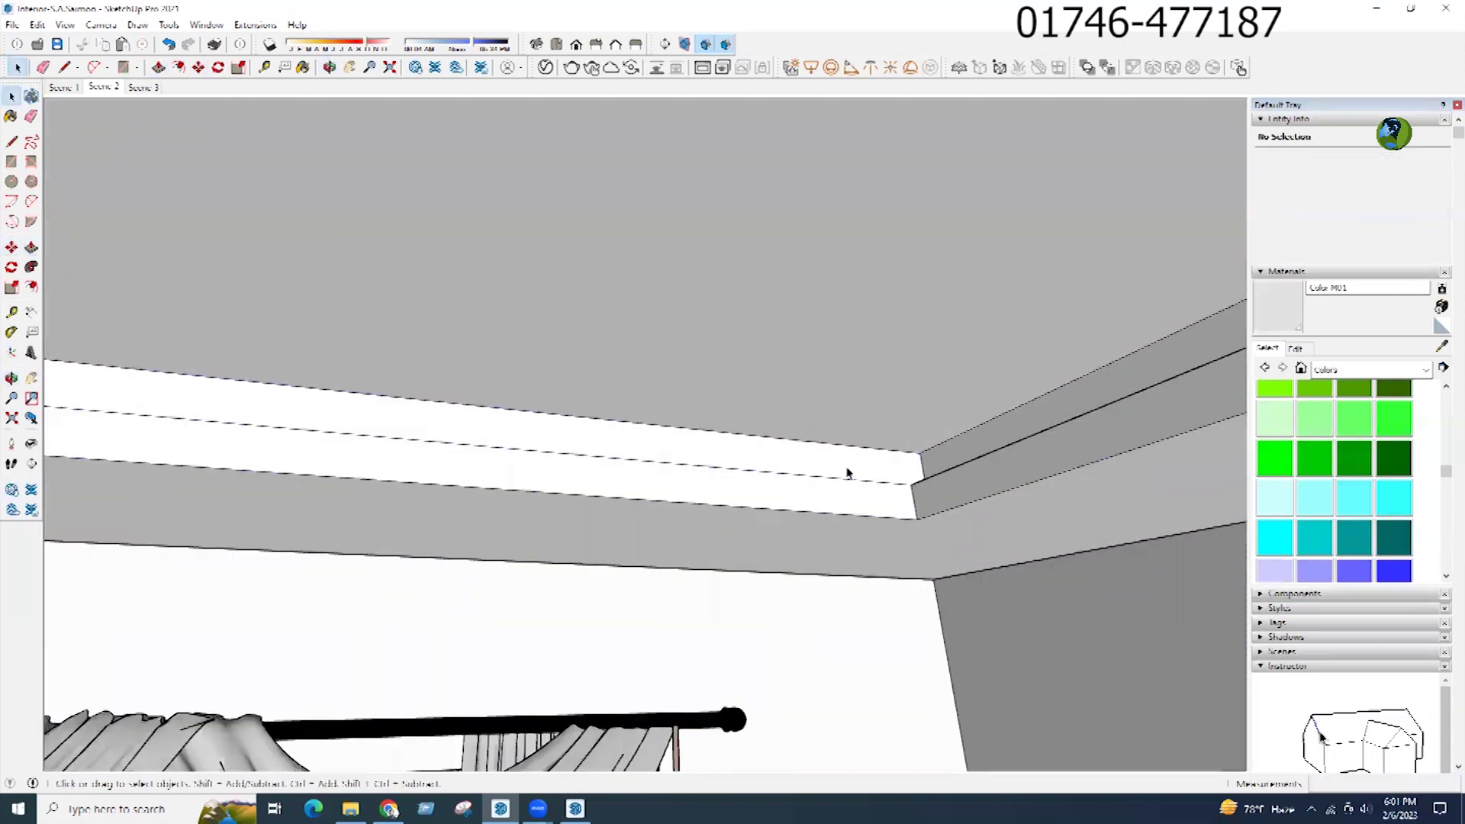
# Step: Push/Pull the upper band on the curtain side of the recess back about 1 1/4" behind its lower band
pyautogui.tripleClick(847, 473)
pyautogui.press('p')
pyautogui.click(875, 474)
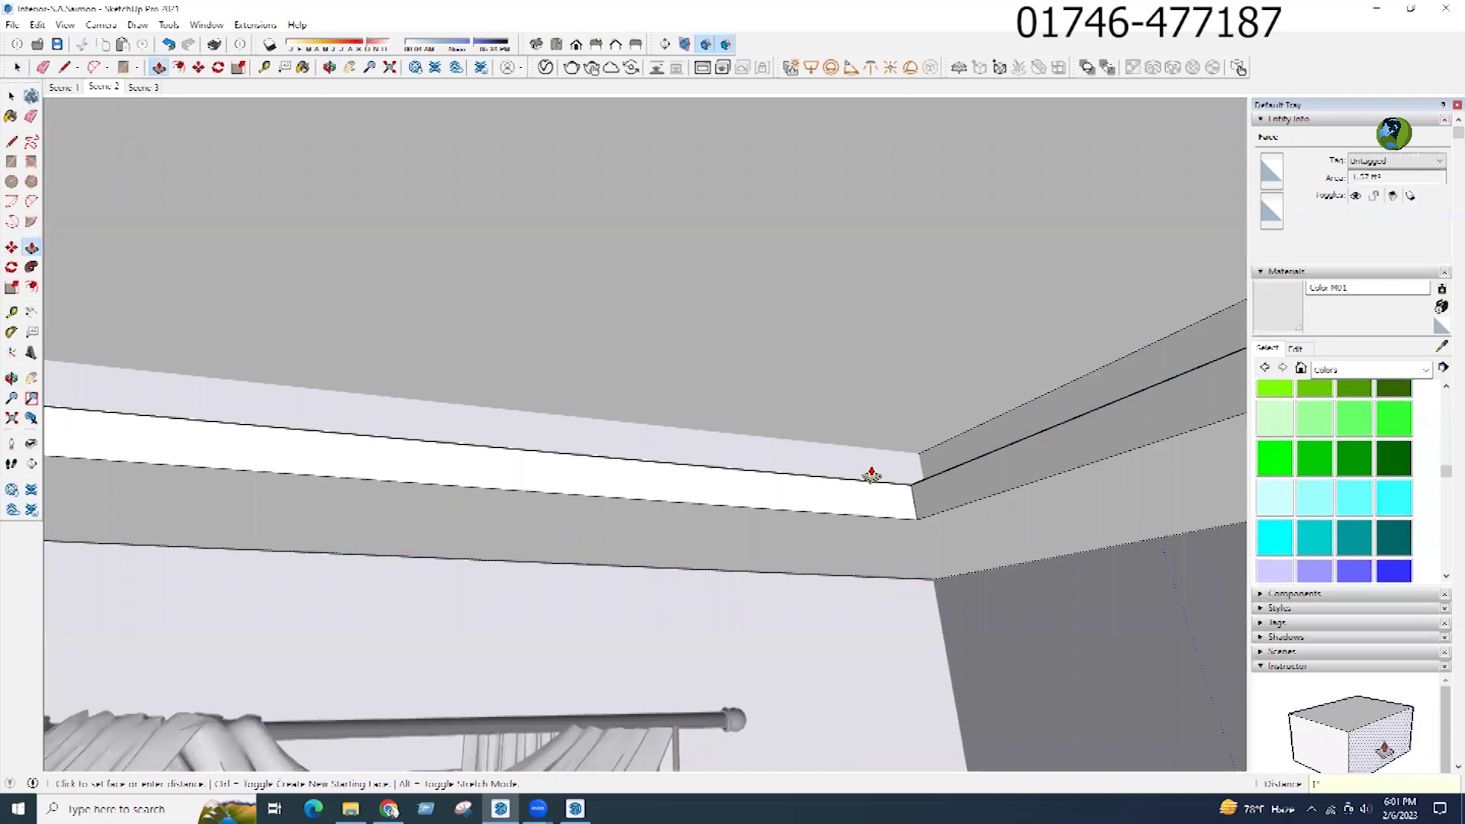
pyautogui.press('space')
pyautogui.tripleClick(884, 469)
pyautogui.press('p')
pyautogui.click(886, 471)
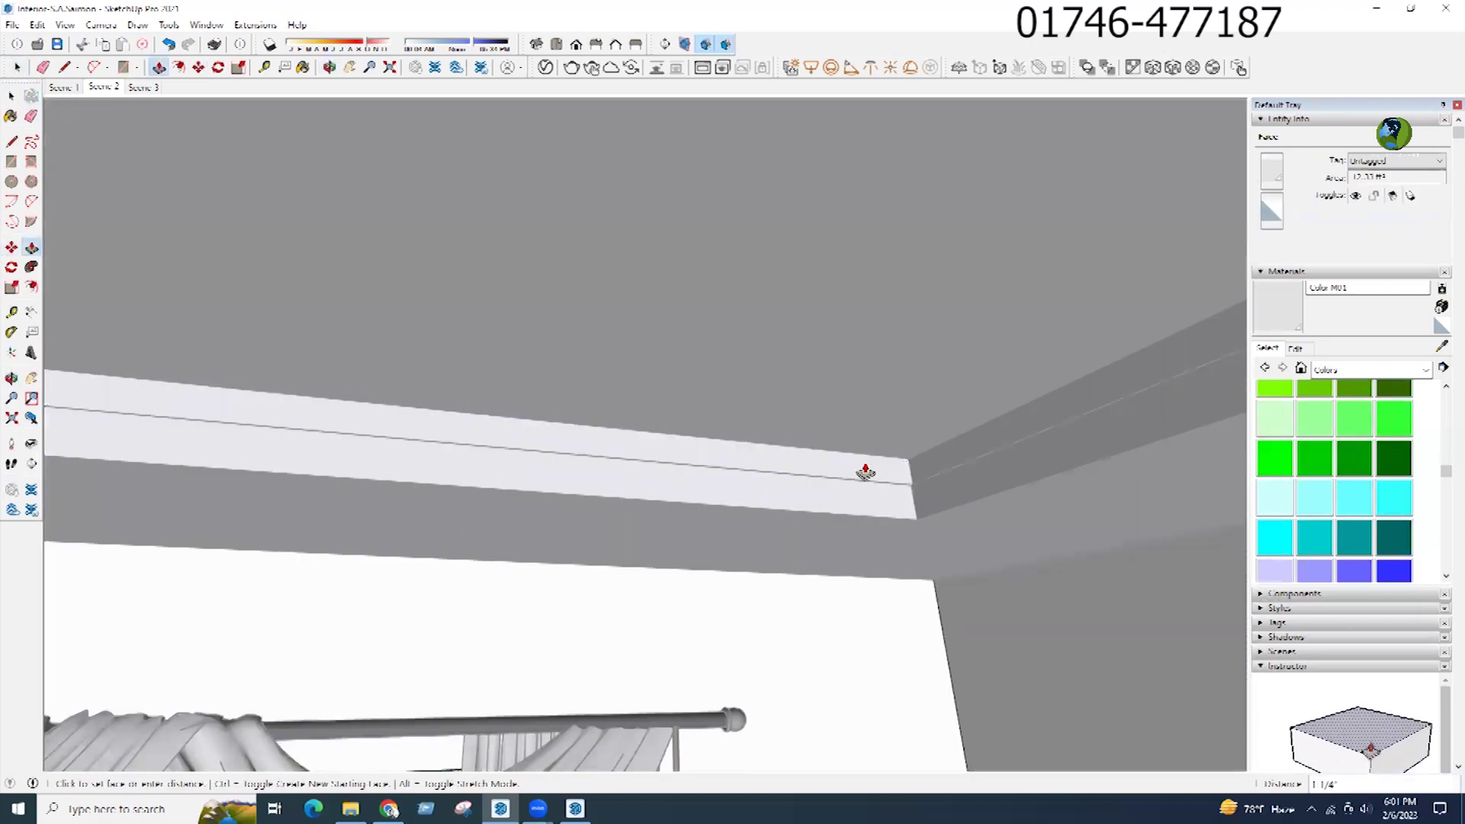
pyautogui.click(901, 482)
pyautogui.press('space')
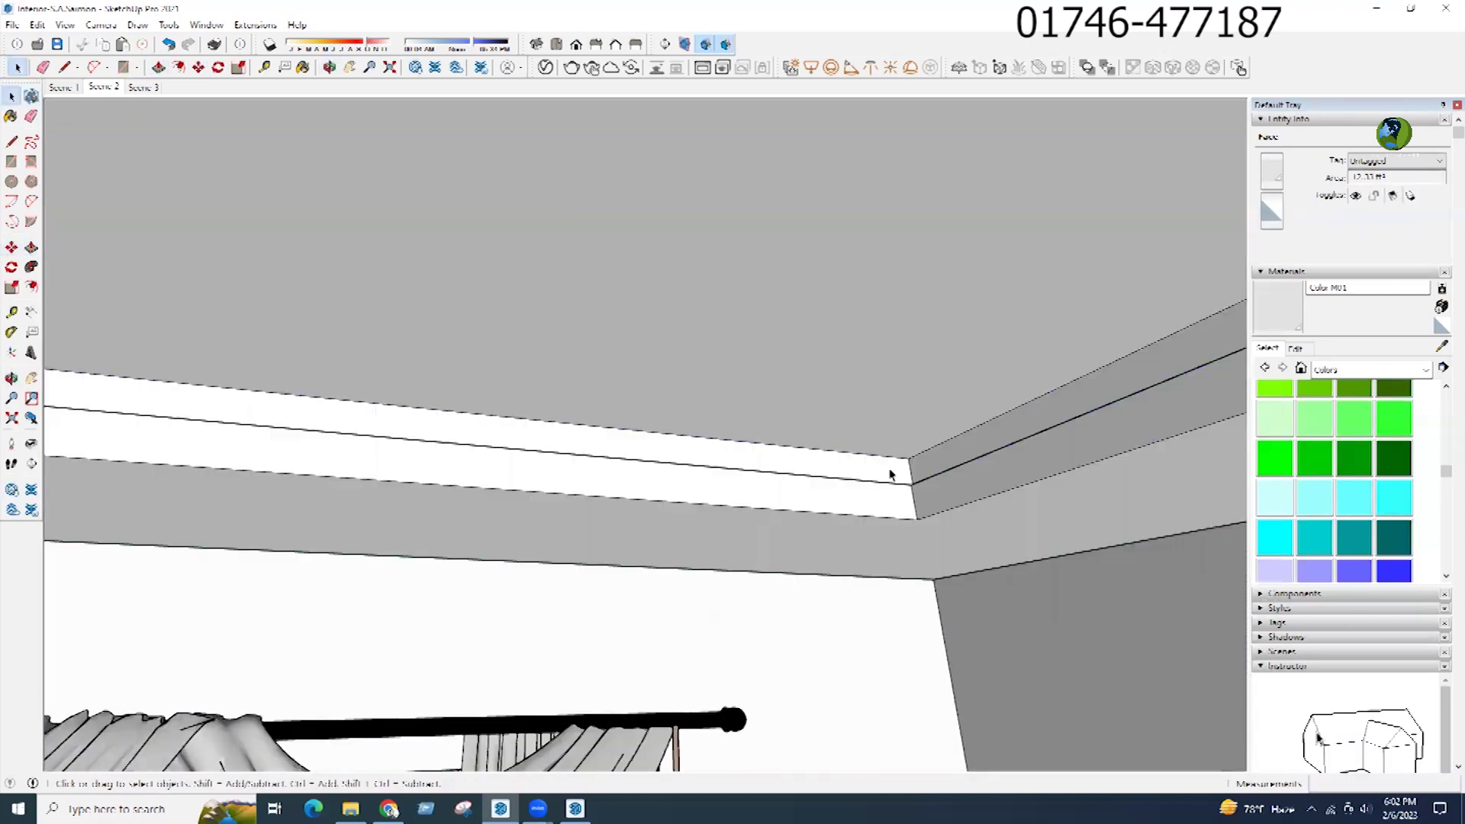
# Step: Push/Pull the upper band on the slat-partition side of the recess back to continue the stepped groove
pyautogui.tripleClick(887, 471)
pyautogui.click(910, 479)
pyautogui.scroll(-2, 847, 531)
pyautogui.click(840, 533)
pyautogui.moveTo(839, 532); pyautogui.dragTo(212, 405, button='middle')
pyautogui.tripleClick(439, 423)
pyautogui.click(448, 428)
pyautogui.click(213, 405)
# Step: Push/Pull the upper band on the TV-wall side of the recess back behind its lower band and return to Scene 2
pyautogui.moveTo(307, 363); pyautogui.dragTo(903, 323, button='middle')
pyautogui.scroll(3, 184, 450)
pyautogui.keyDown('shift'); pyautogui.moveTo(183, 450); pyautogui.dragTo(486, 471, button='middle'); pyautogui.keyUp('shift')
pyautogui.press('p')
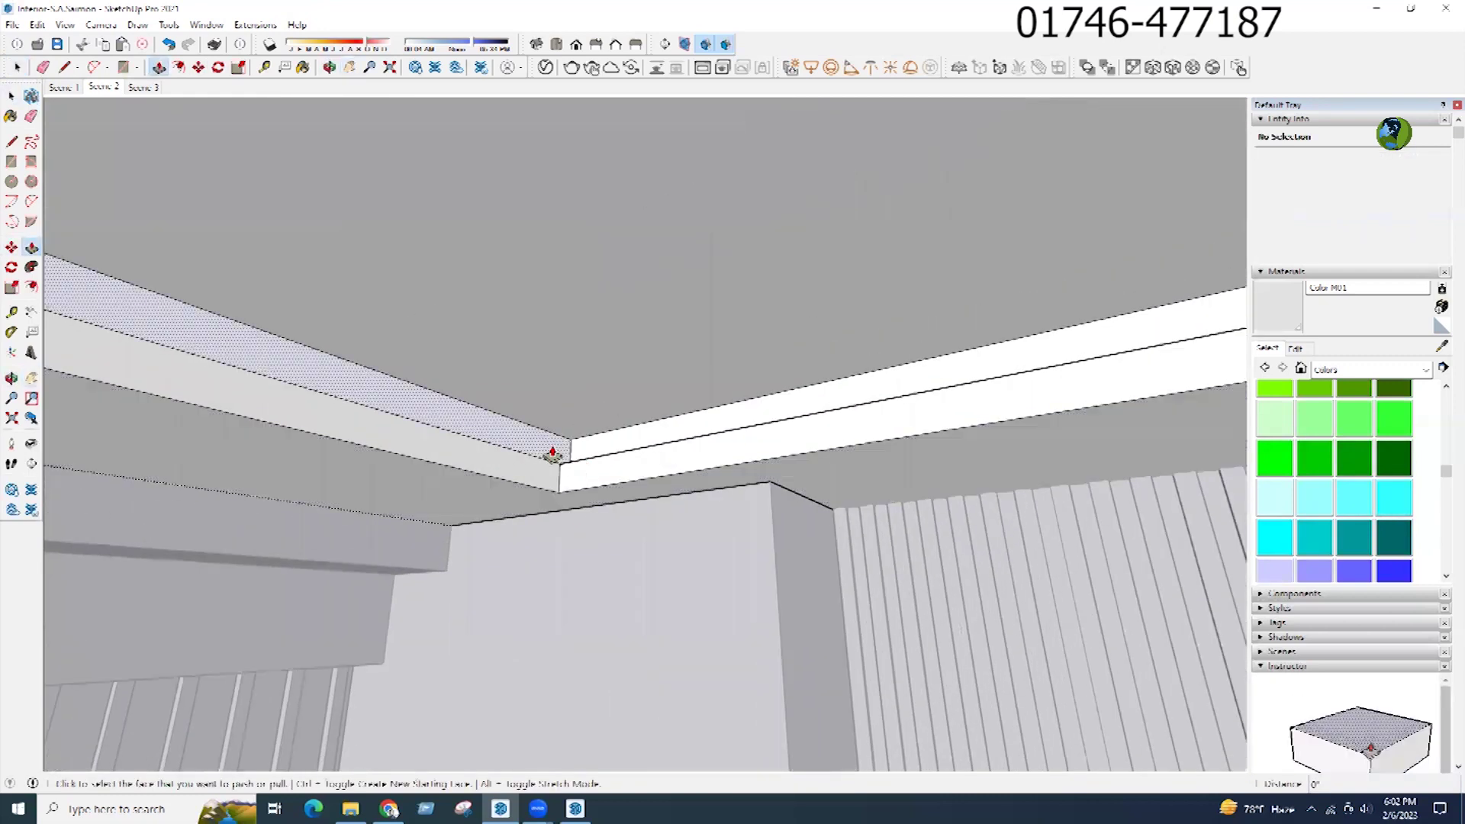
pyautogui.click(555, 458)
pyautogui.click(547, 454)
pyautogui.press('space')
pyautogui.moveTo(567, 436); pyautogui.dragTo(560, 387, button='middle')
pyautogui.click(104, 87)
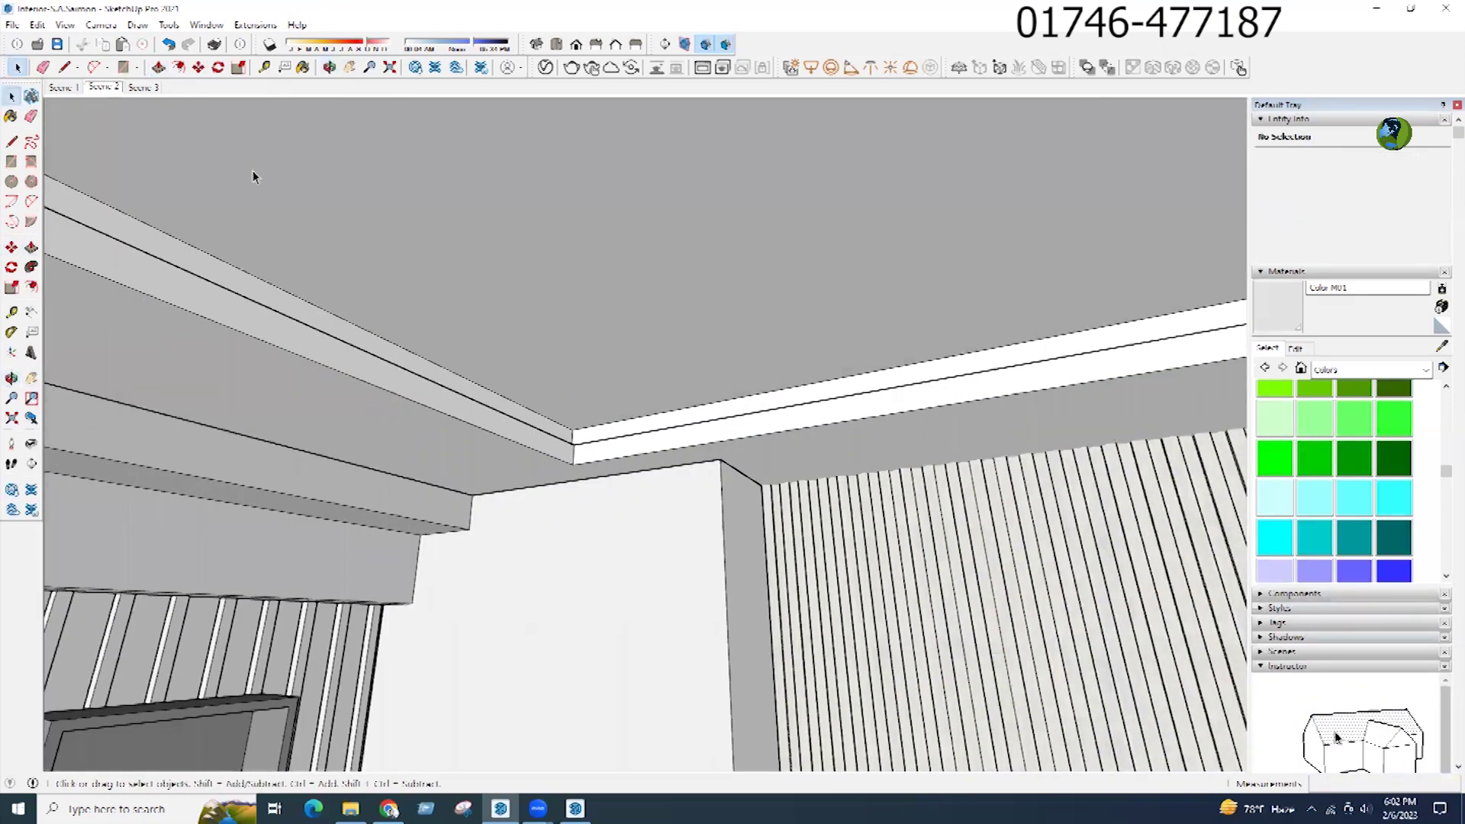